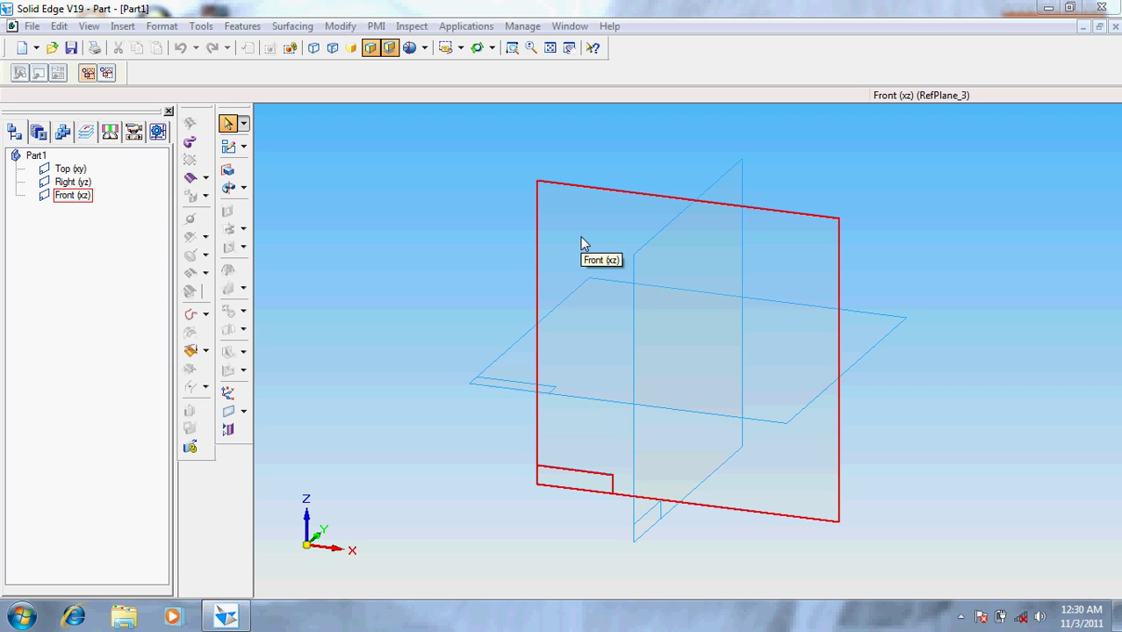
Start a sketch on the Front (xz) plane and draw a vertical and a horizontal line along the reference axes
{"action": "left_click", "coordinate": [228, 146]}
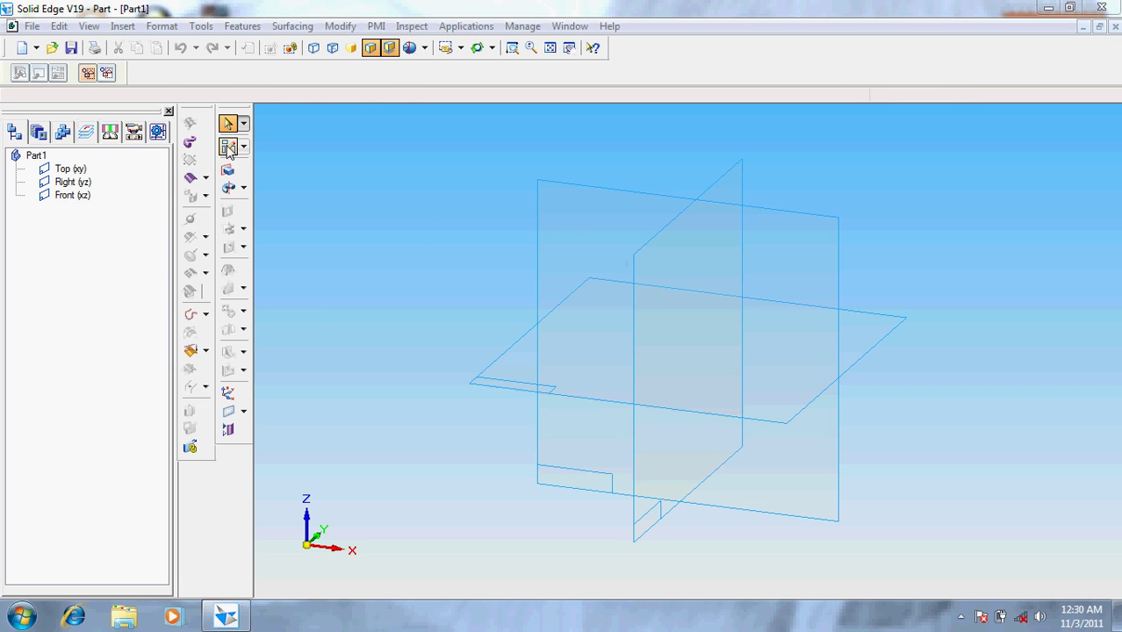
{"action": "left_click", "coordinate": [603, 224]}
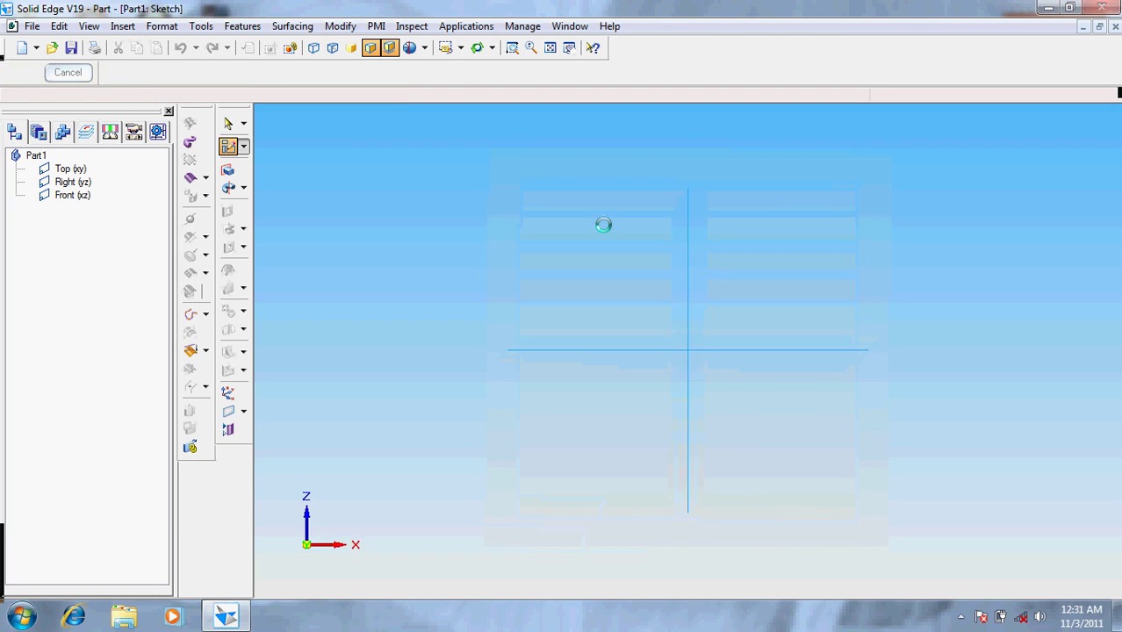
{"action": "left_click", "coordinate": [682, 189]}
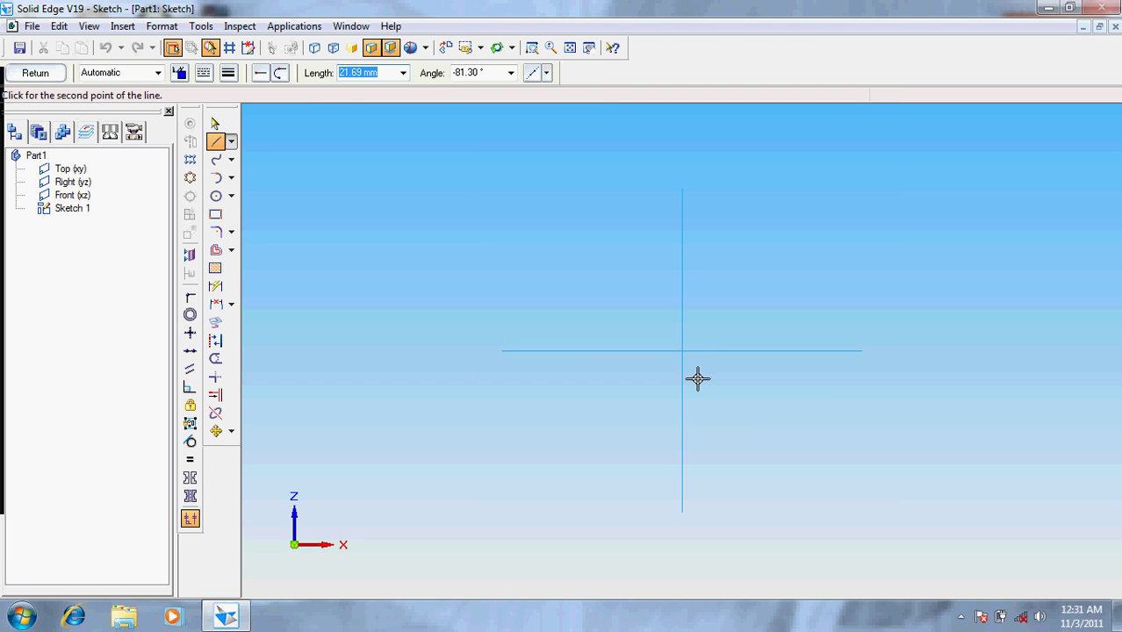
{"action": "left_click", "coordinate": [682, 512]}
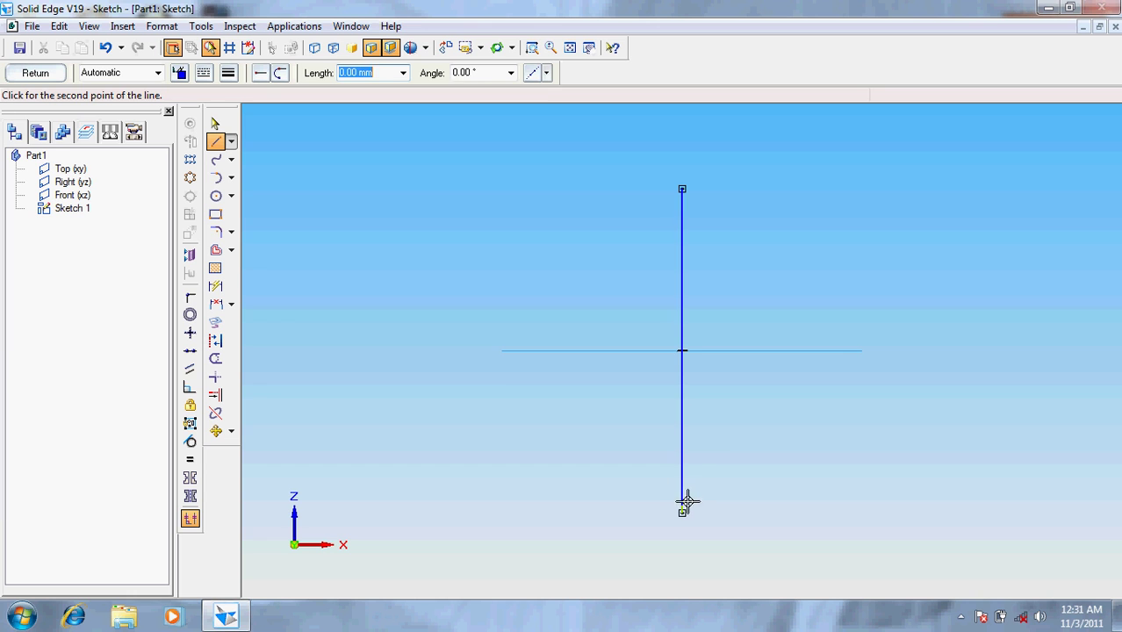
{"action": "left_click", "coordinate": [502, 351]}
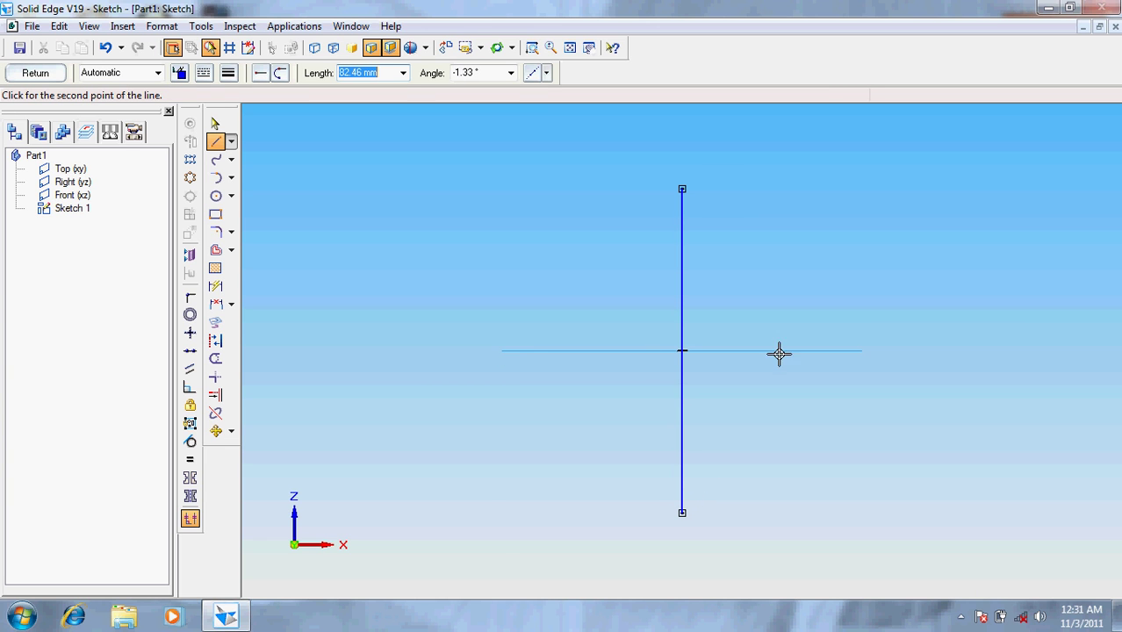
{"action": "left_click", "coordinate": [857, 352]}
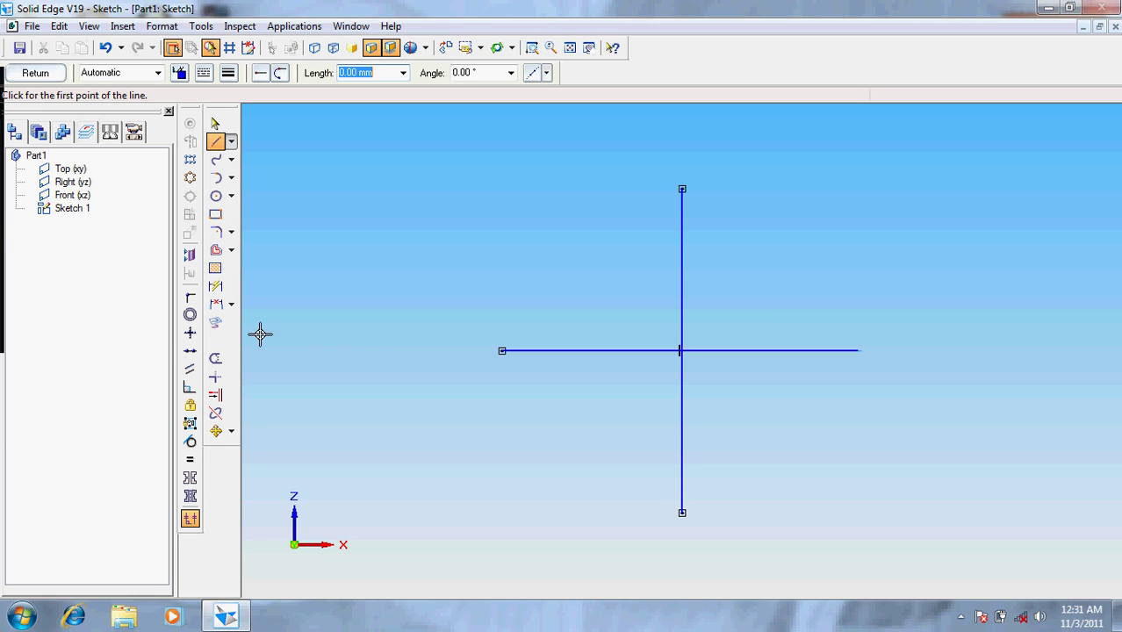
Offset the vertical centre line by 84 mm to both sides
{"action": "left_click", "coordinate": [216, 251]}
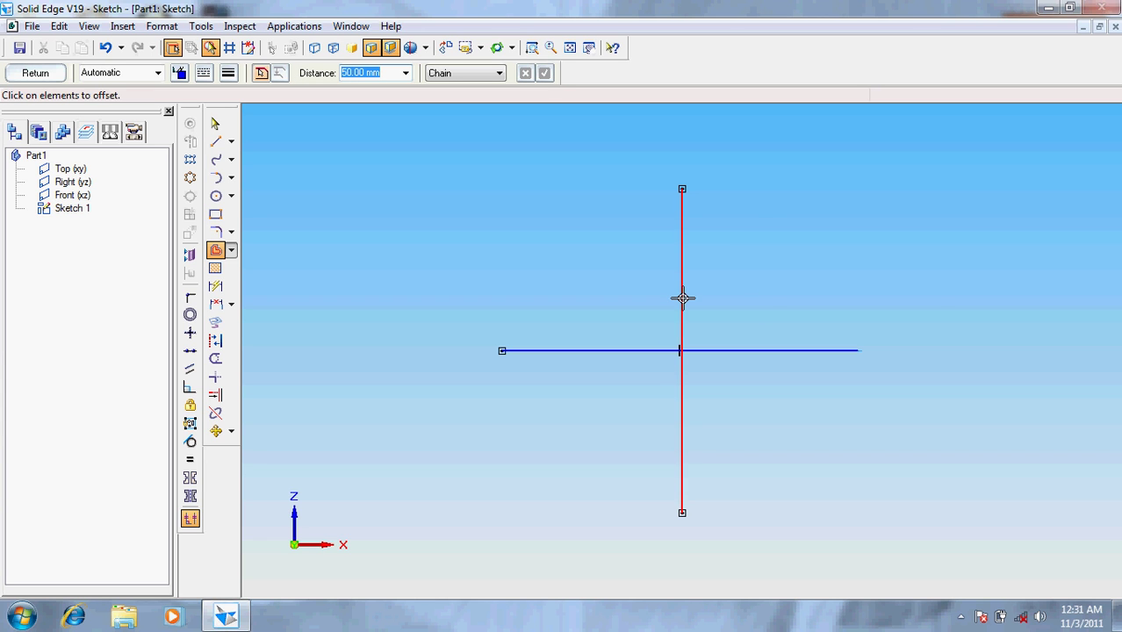
{"action": "left_click", "coordinate": [682, 296]}
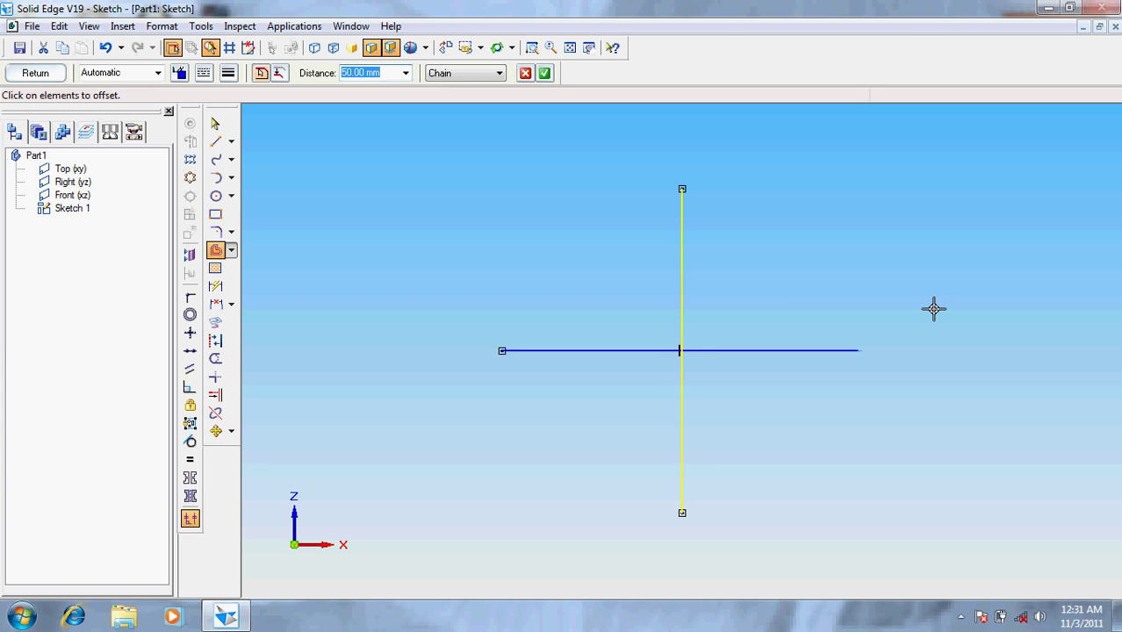
{"action": "right_click", "coordinate": [933, 308]}
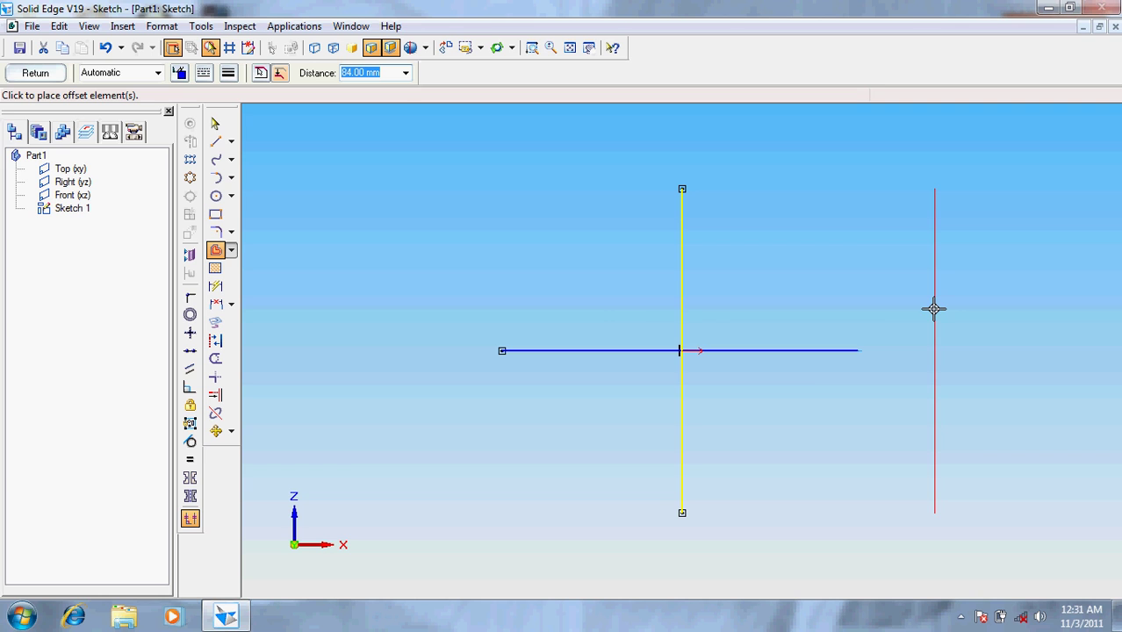
{"action": "left_click", "coordinate": [933, 307]}
{"action": "left_click", "coordinate": [379, 288]}
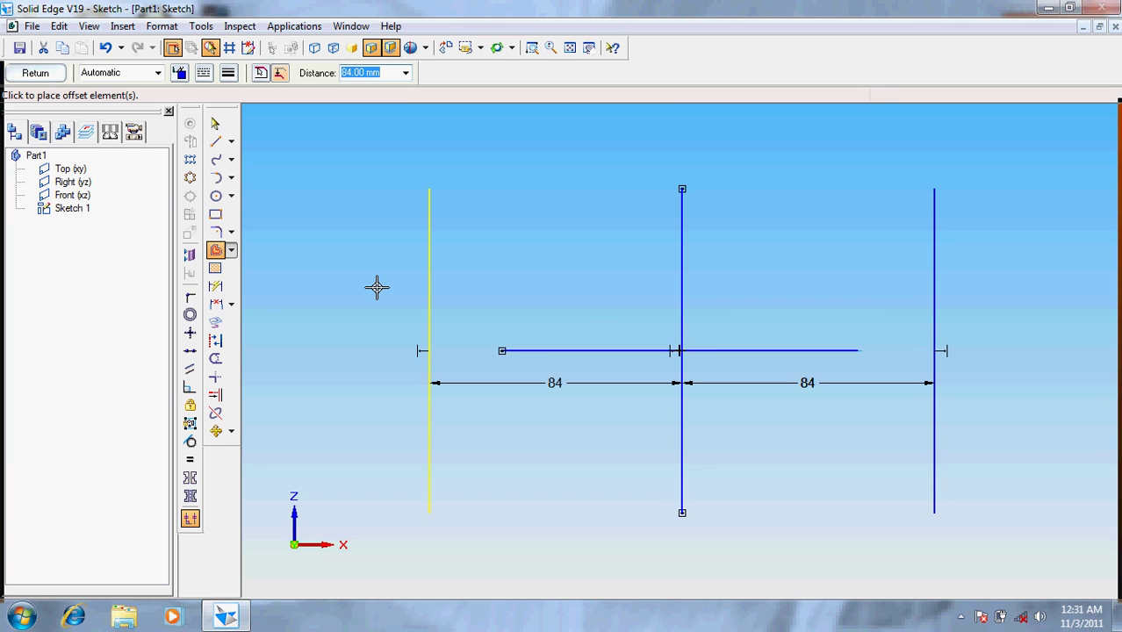
Extend both ends of the horizontal line to the outer vertical lines
{"action": "left_click", "coordinate": [215, 396]}
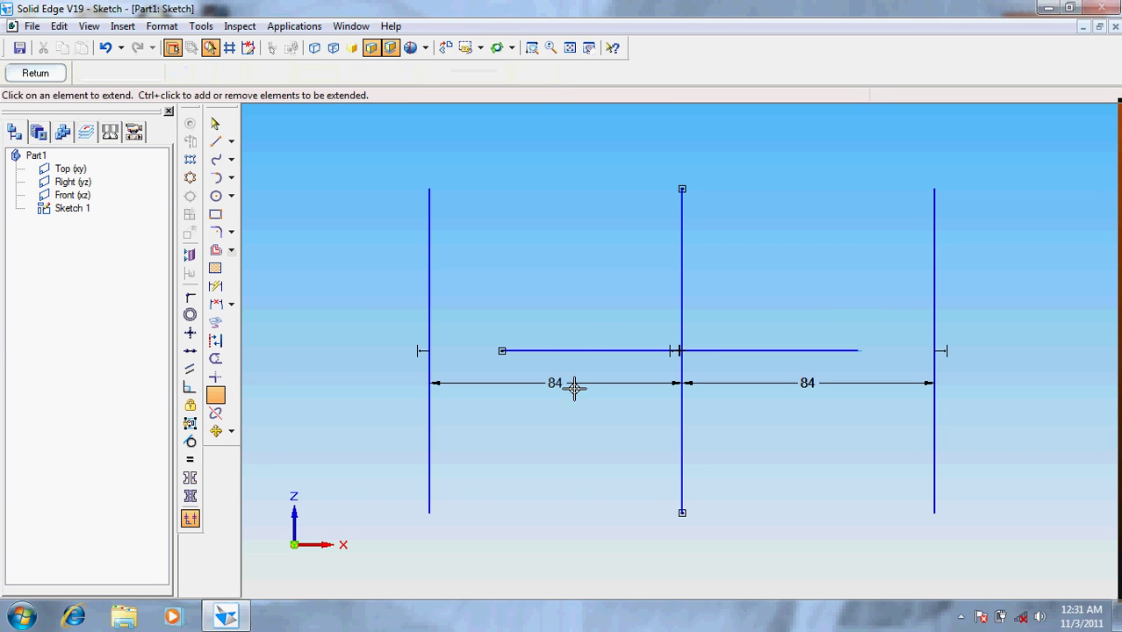
{"action": "left_click", "coordinate": [572, 350]}
{"action": "left_click", "coordinate": [728, 350]}
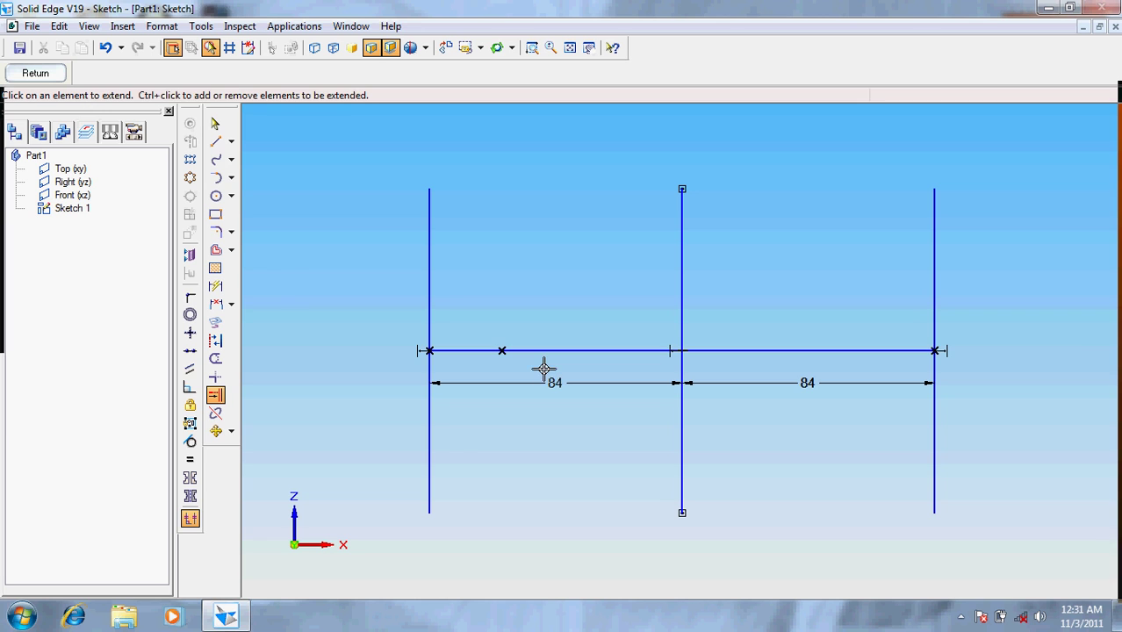
Offset the horizontal line 14 mm upward
{"action": "left_click", "coordinate": [216, 250]}
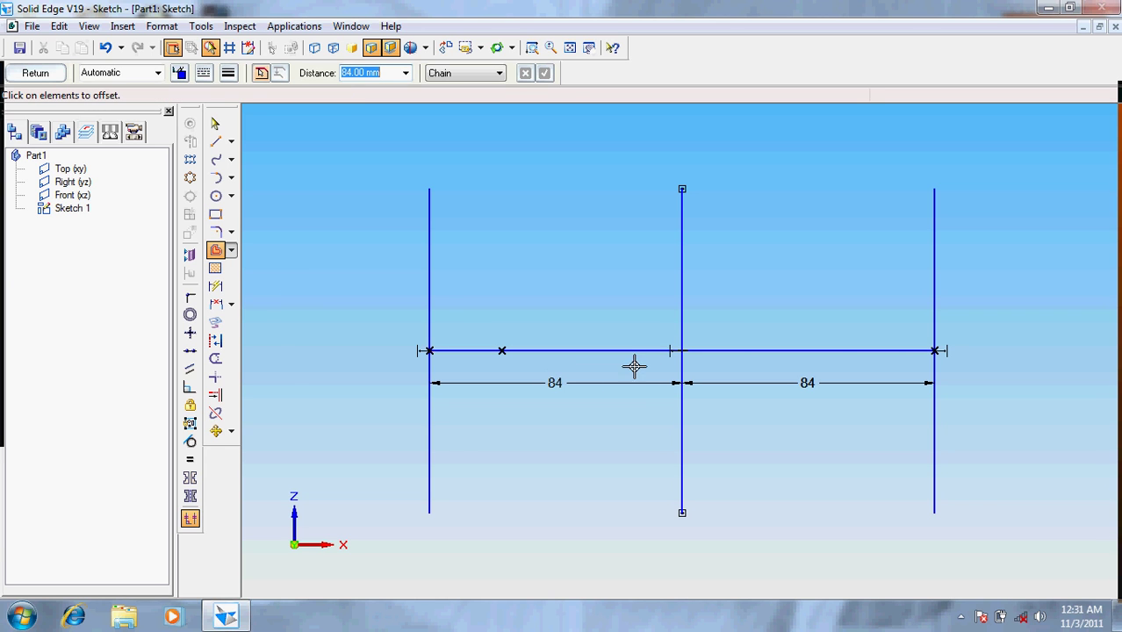
{"action": "left_click", "coordinate": [629, 352]}
{"action": "type", "text": "14"}
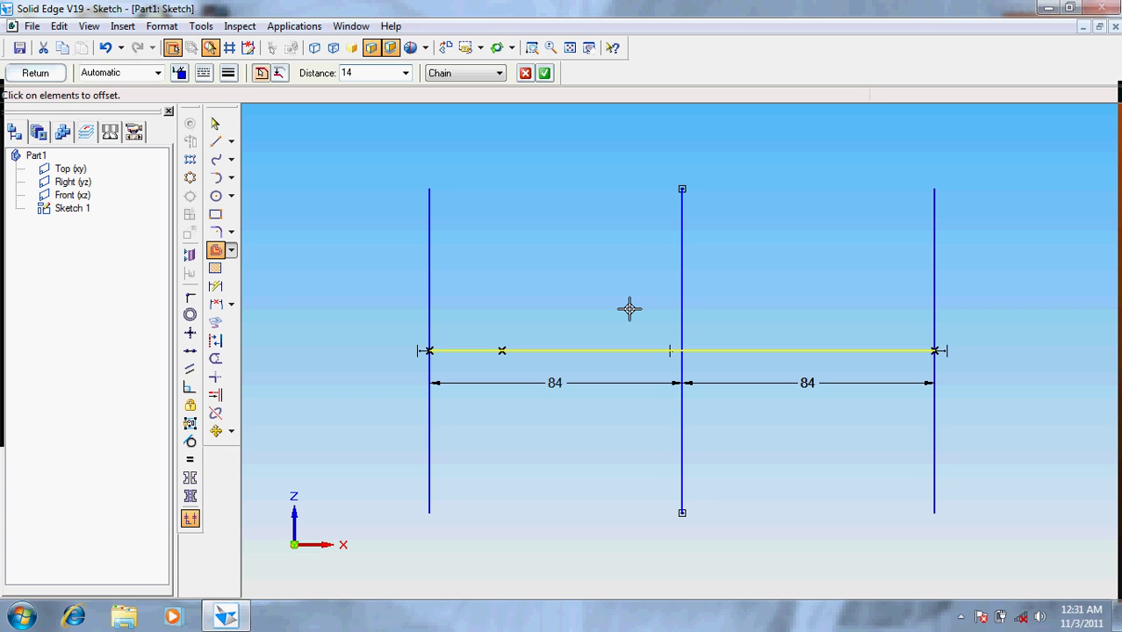
{"action": "key", "text": "Return"}
{"action": "left_click", "coordinate": [629, 308]}
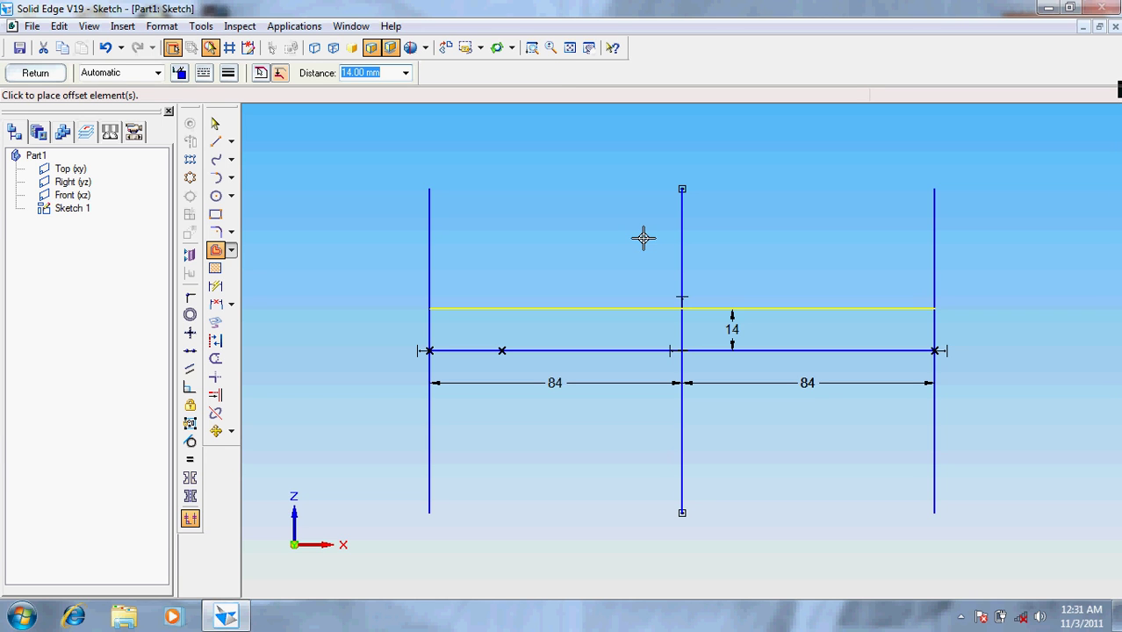
{"action": "left_click", "coordinate": [936, 308]}
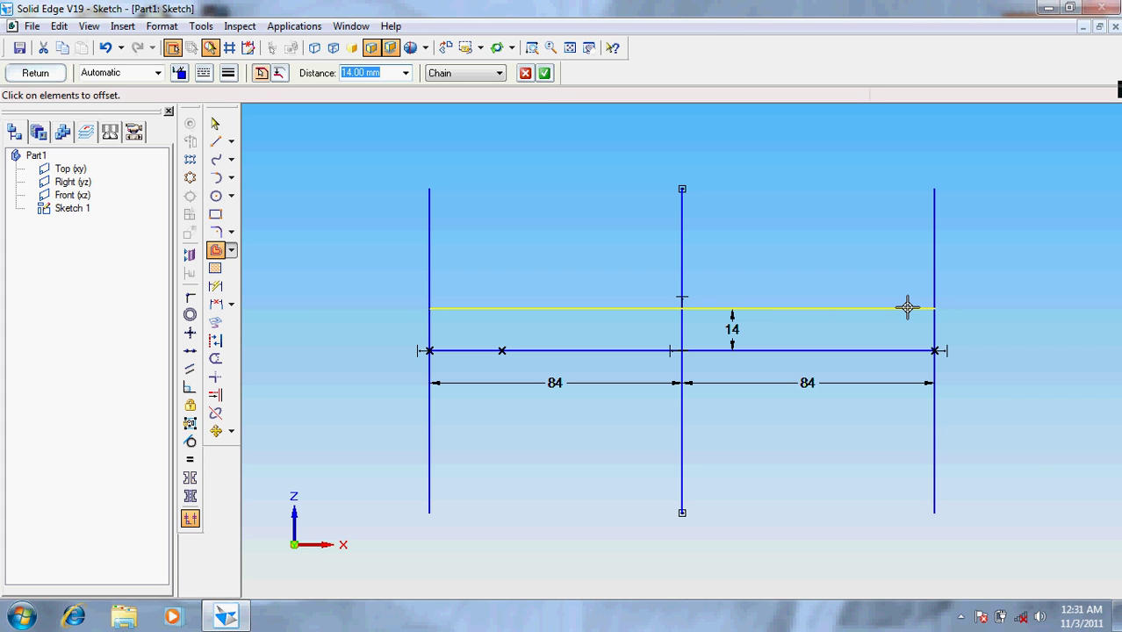
{"action": "left_click", "coordinate": [215, 141]}
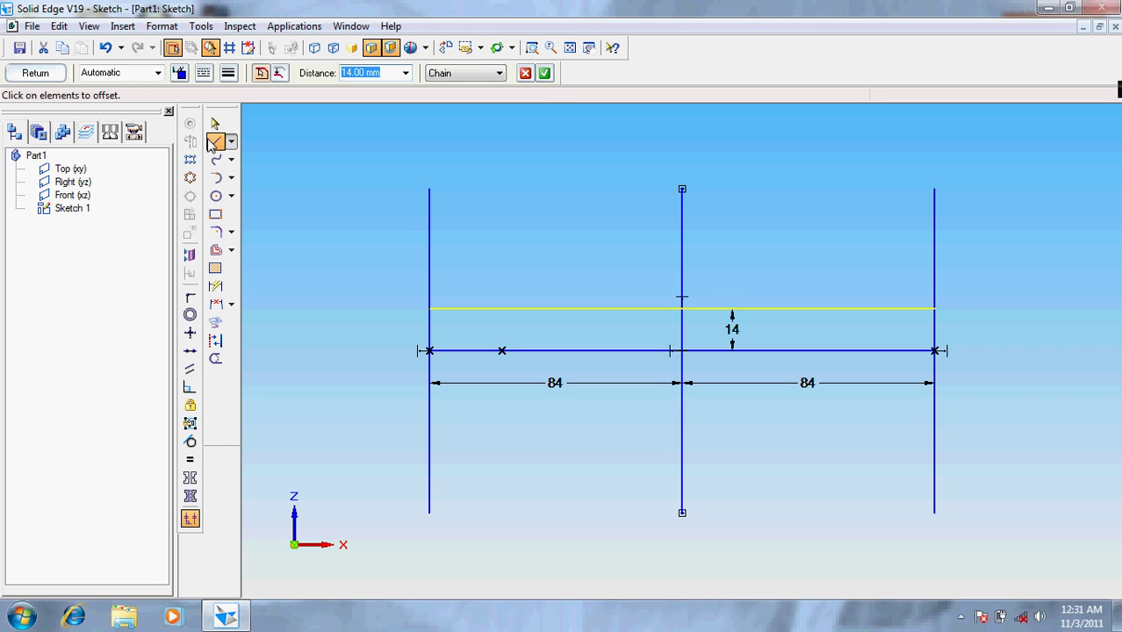
{"action": "left_click", "coordinate": [934, 308]}
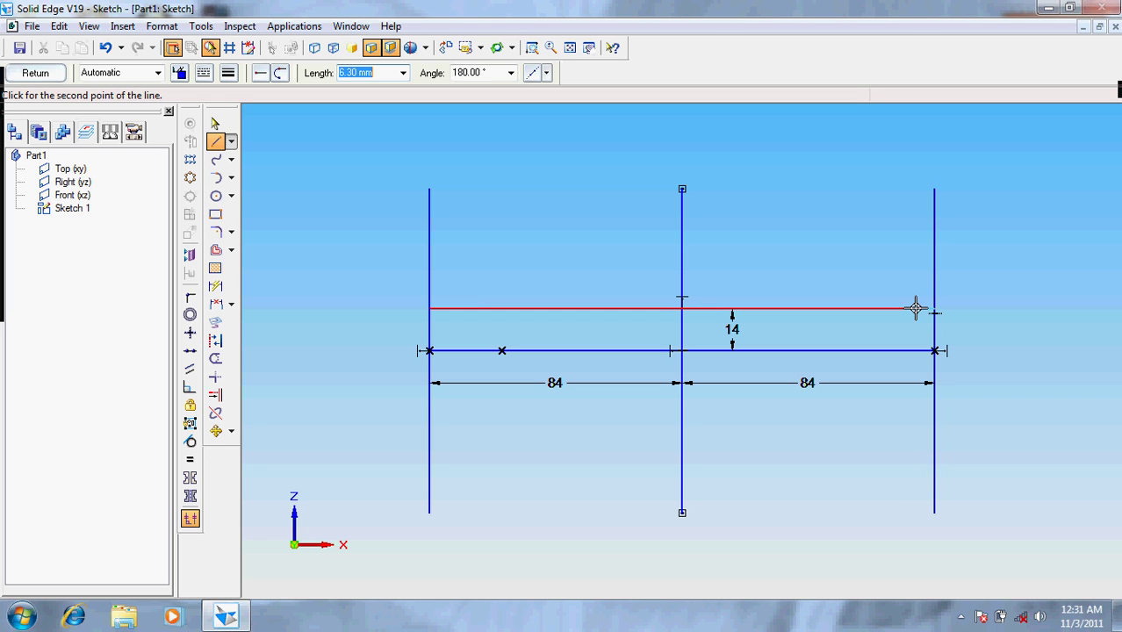
{"action": "type", "text": "40"}
{"action": "key", "text": "Tab"}
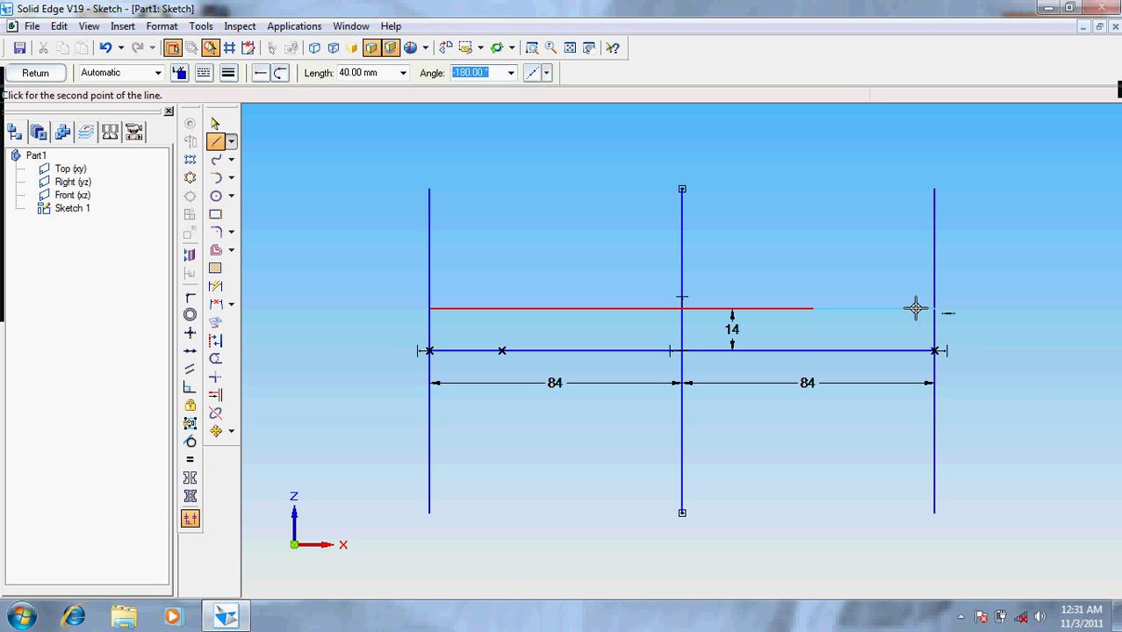
{"action": "left_click", "coordinate": [936, 246]}
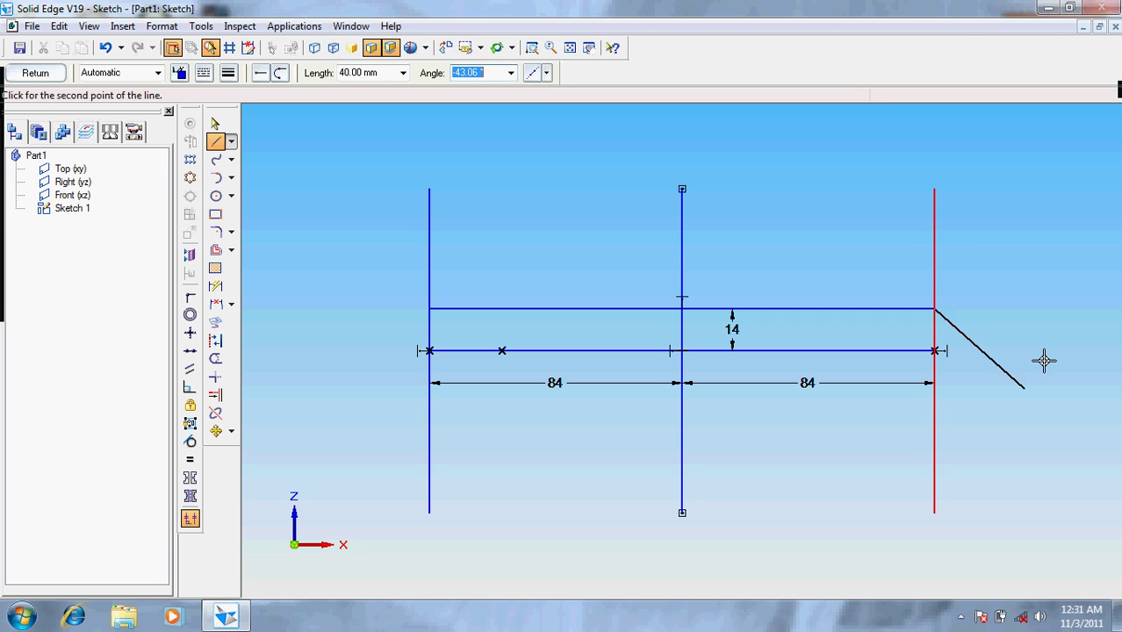
{"action": "right_click", "coordinate": [875, 301]}
Draw a 4 mm line inward from the upper right corner and a slanted line from its end to the lower right corner
{"action": "left_click", "coordinate": [216, 141]}
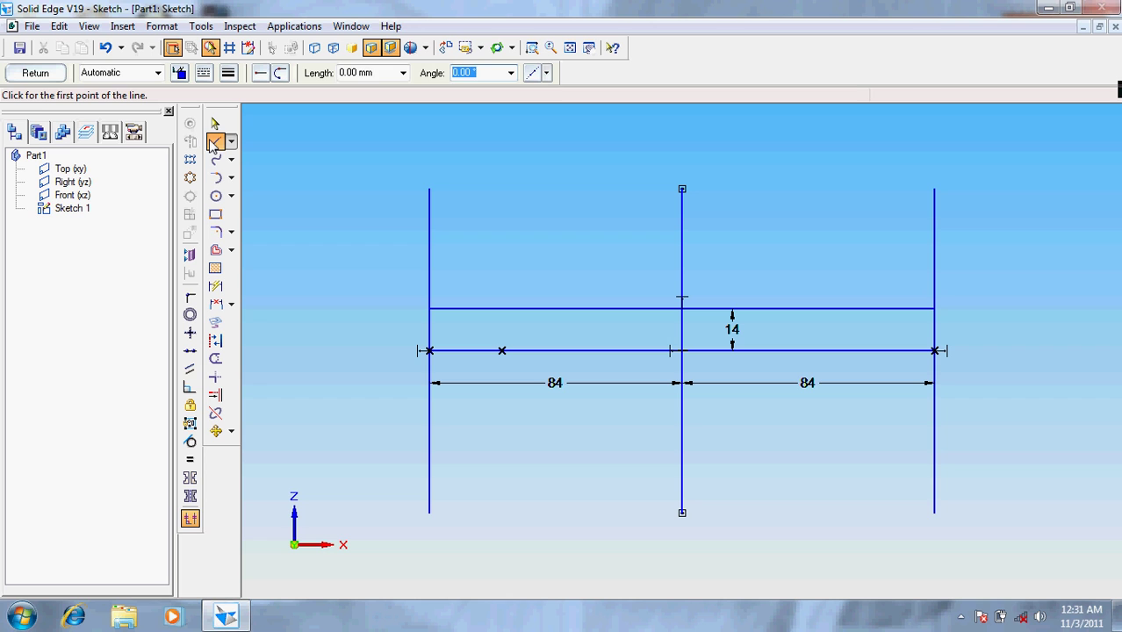
{"action": "left_click", "coordinate": [934, 309]}
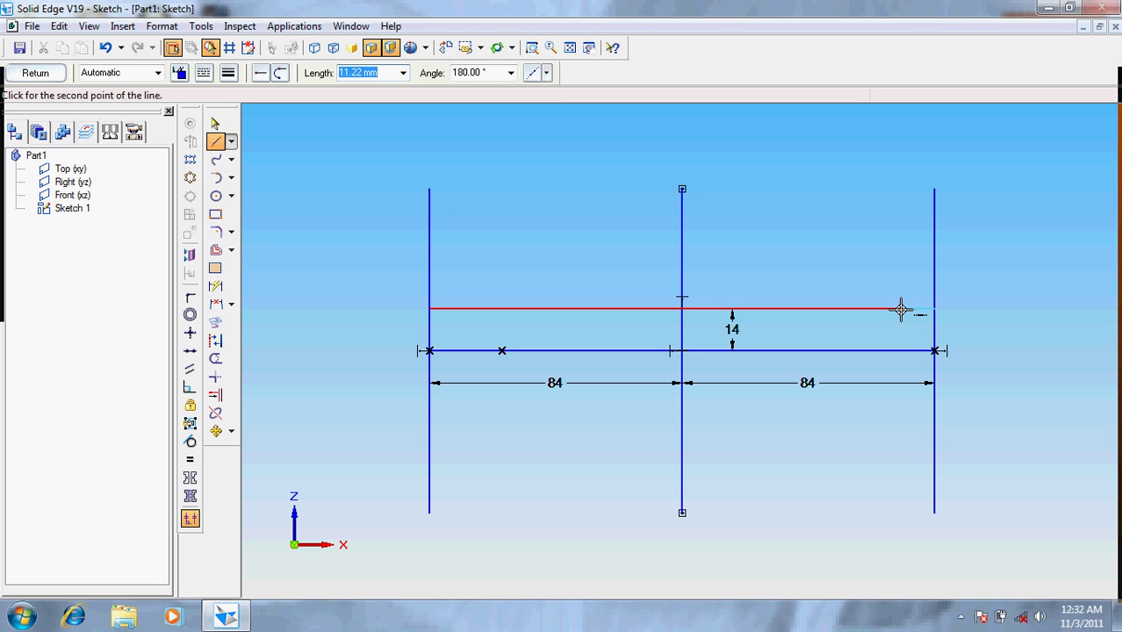
{"action": "type", "text": "4"}
{"action": "key", "text": "Tab"}
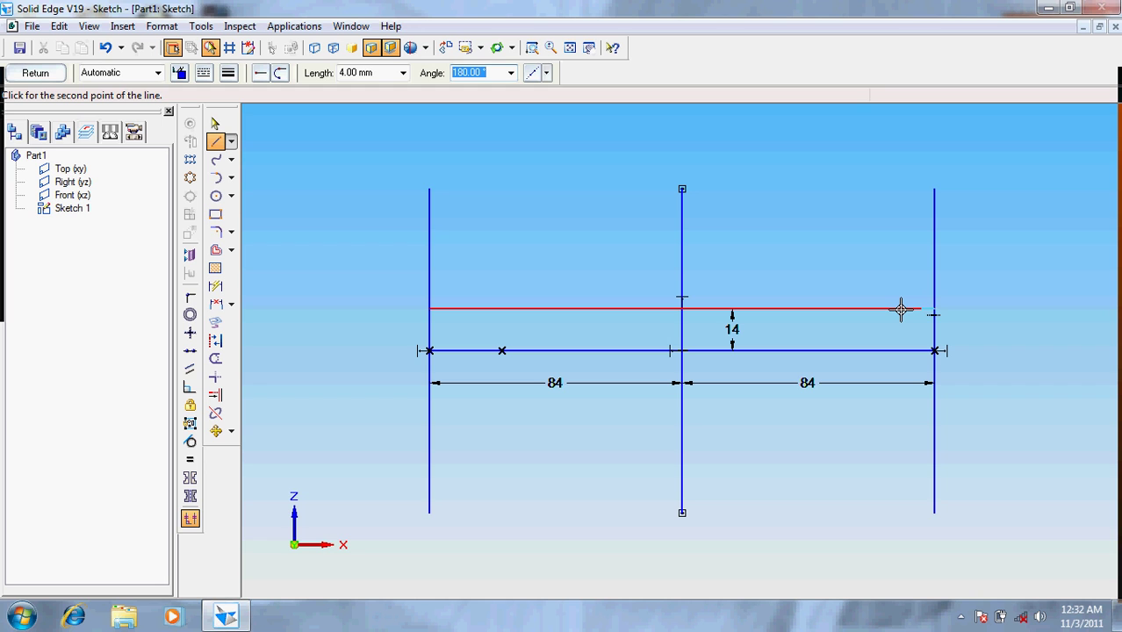
{"action": "key", "text": "Tab"}
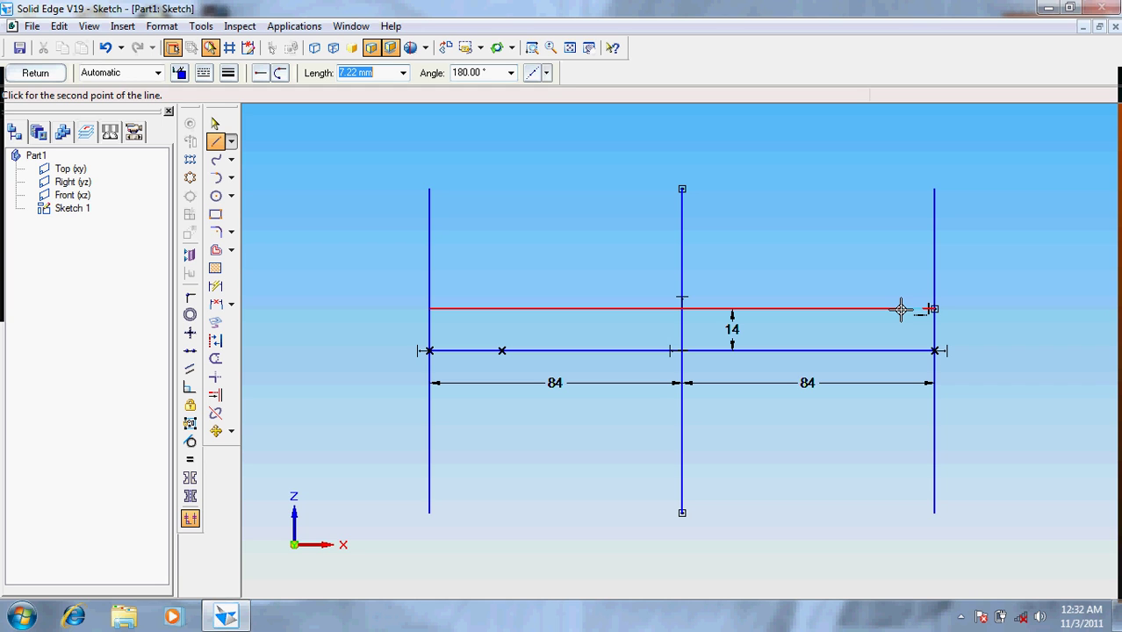
{"action": "left_click", "coordinate": [934, 350]}
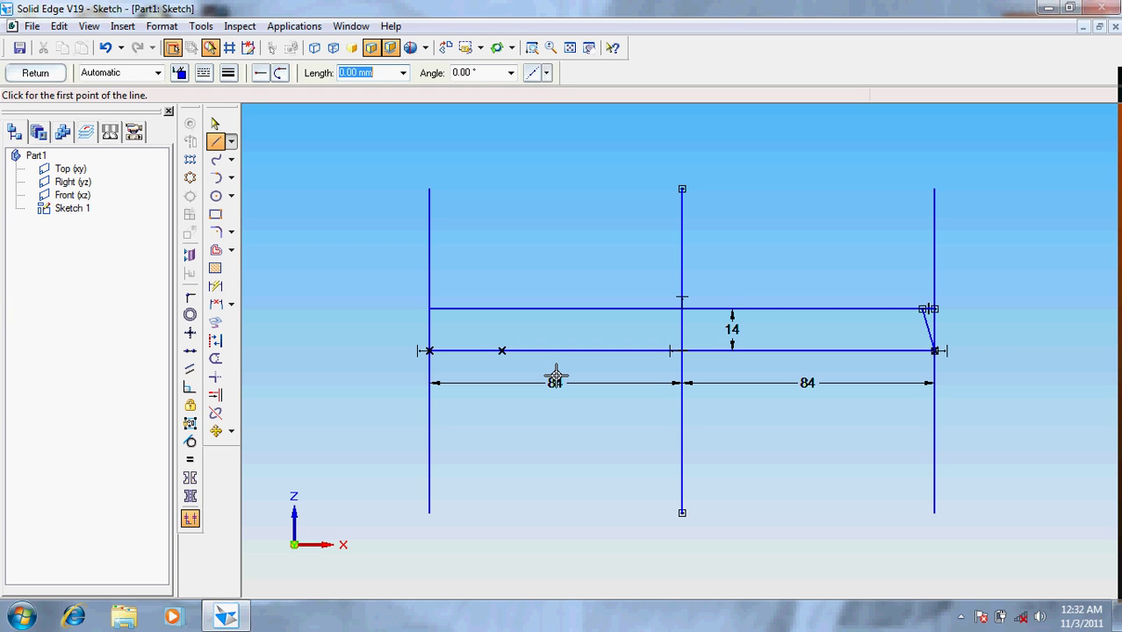
Draw a 4 mm line inward from the upper left corner and a slanted line from its end to the lower left corner
{"action": "left_click", "coordinate": [430, 308]}
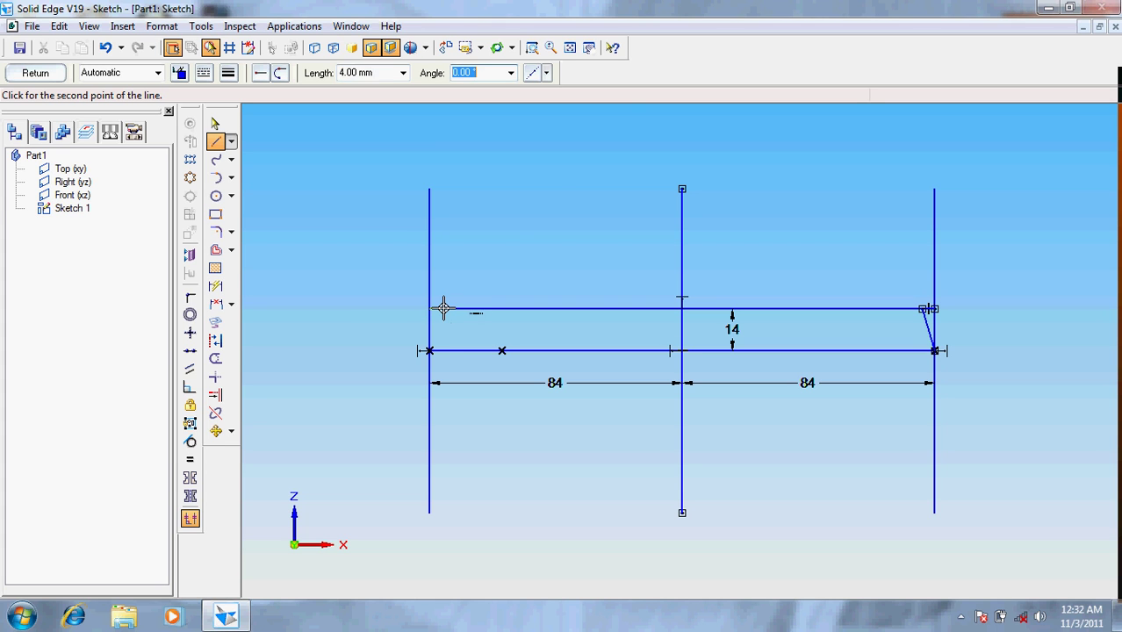
{"action": "left_click", "coordinate": [430, 351]}
{"action": "right_click", "coordinate": [261, 383]}
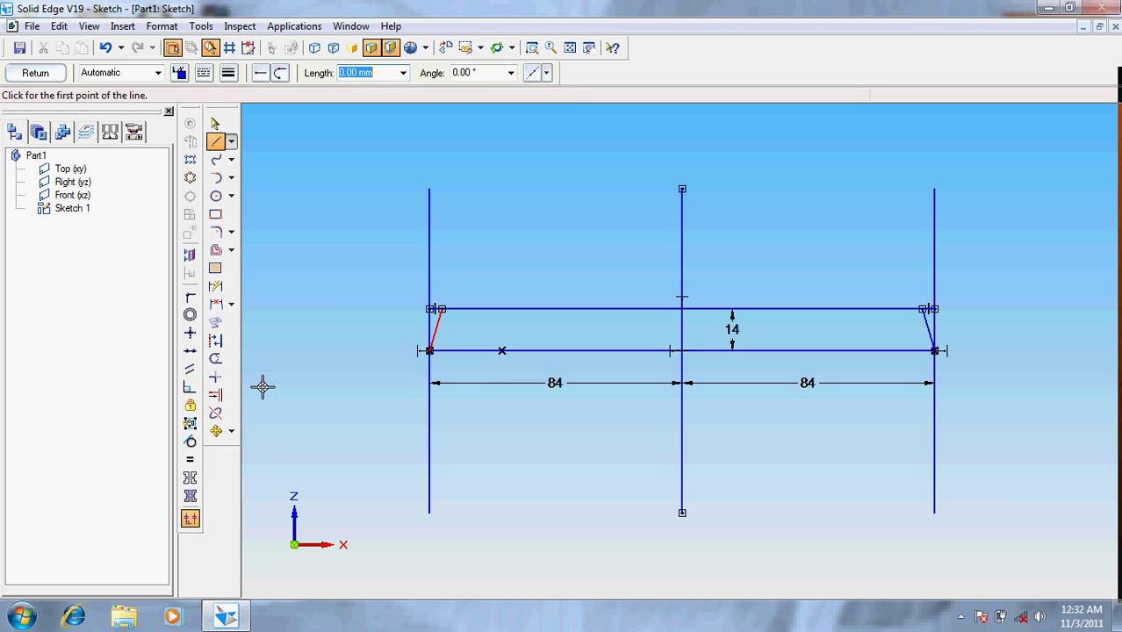
Trim the vertical lines above and below the profile and remove the excess at the upper left corner
{"action": "left_click", "coordinate": [215, 356]}
{"action": "left_click_drag", "start_coordinate": [376, 238], "coordinate": [1089, 258]}
{"action": "left_click_drag", "start_coordinate": [1008, 430], "coordinate": [352, 420]}
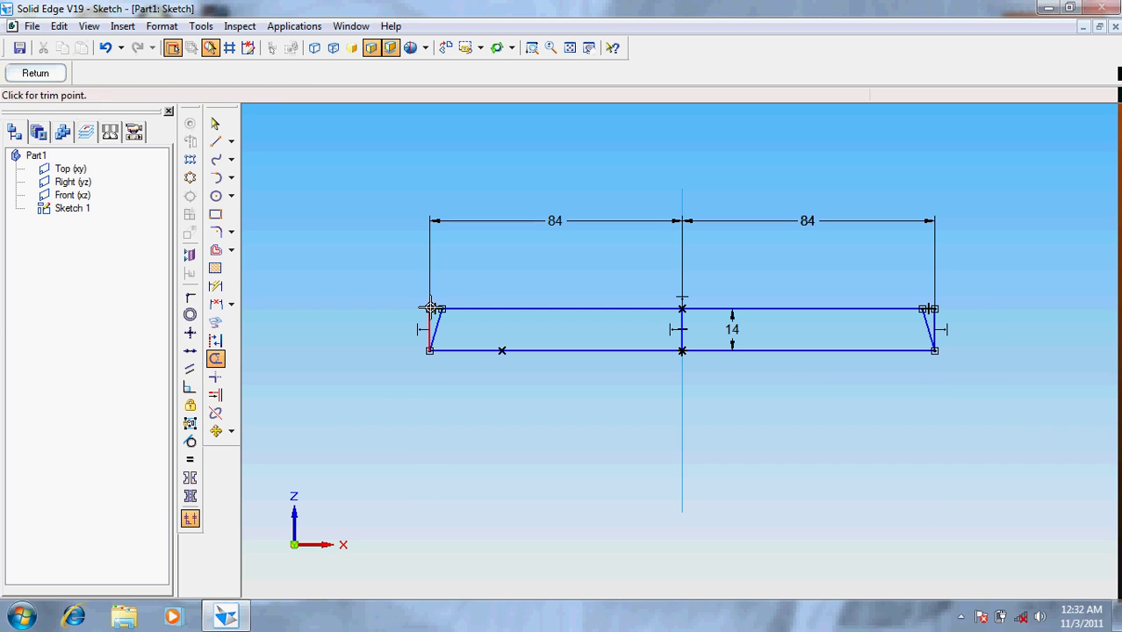
{"action": "mouse_move", "coordinate": [441, 295]}
{"action": "left_mouse_down"}
{"action": "mouse_move", "coordinate": [418, 314]}
{"action": "mouse_move", "coordinate": [426, 320]}
{"action": "left_mouse_up"}
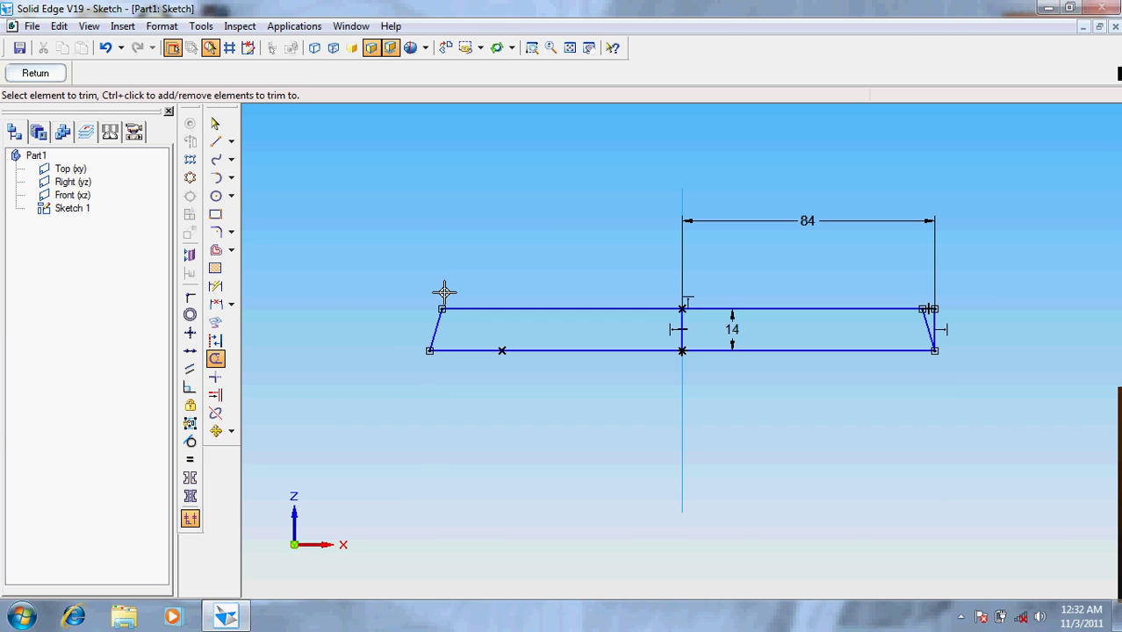
{"action": "left_click_drag", "start_coordinate": [927, 304], "coordinate": [942, 331]}
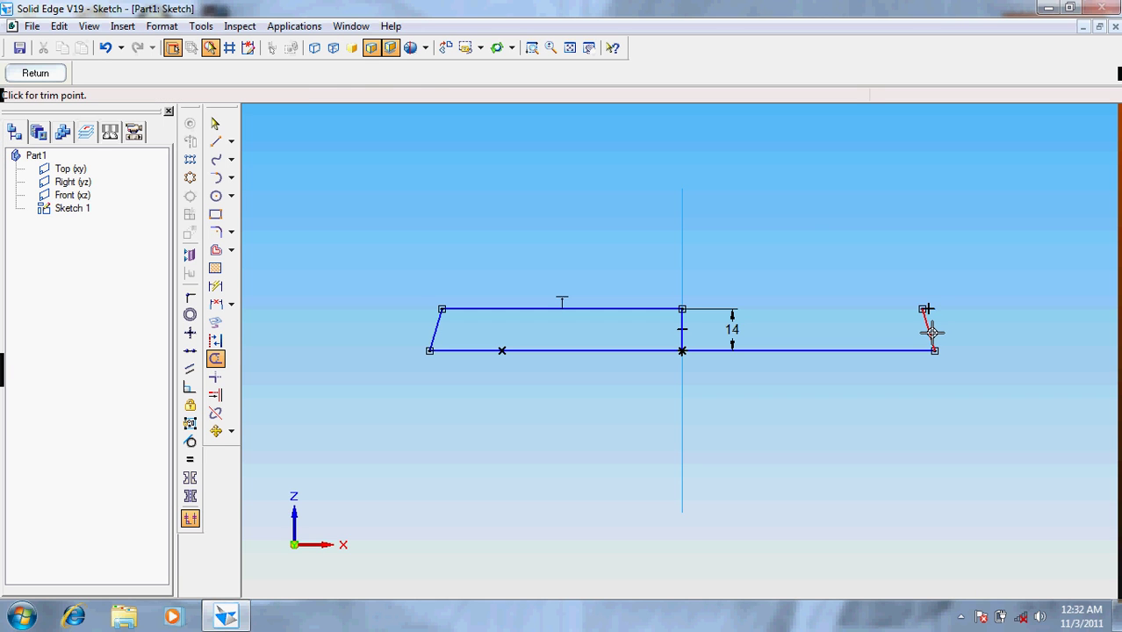
{"action": "key", "text": "ctrl+z"}
{"action": "key", "text": "Escape"}
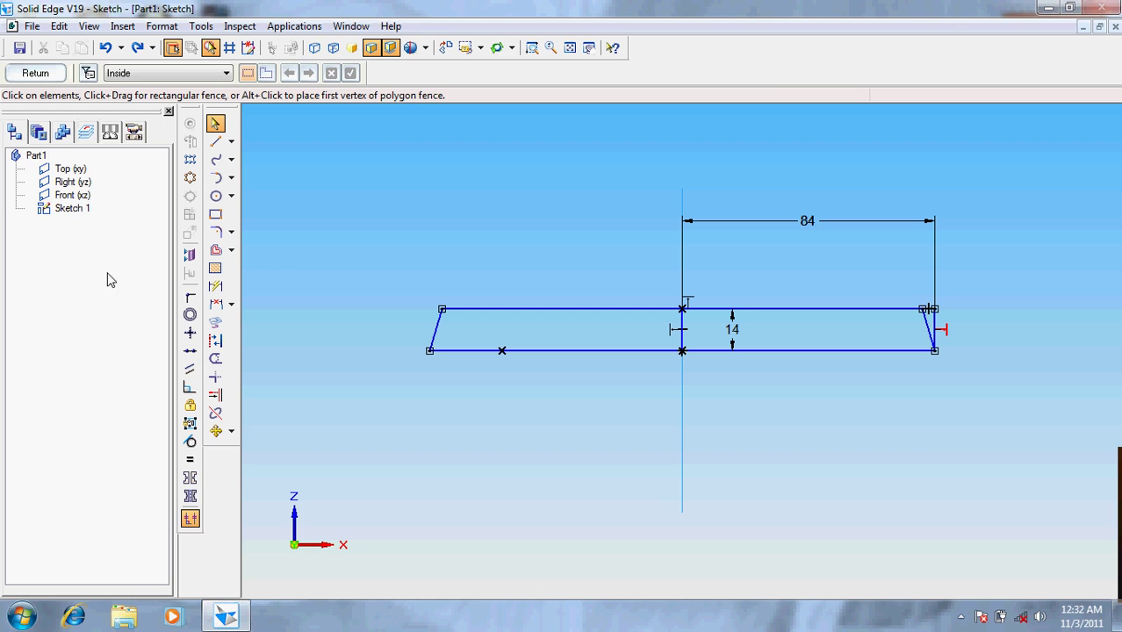
Trim the excess lines at the profile's upper right corner and exit the sketch
{"action": "left_click", "coordinate": [215, 358]}
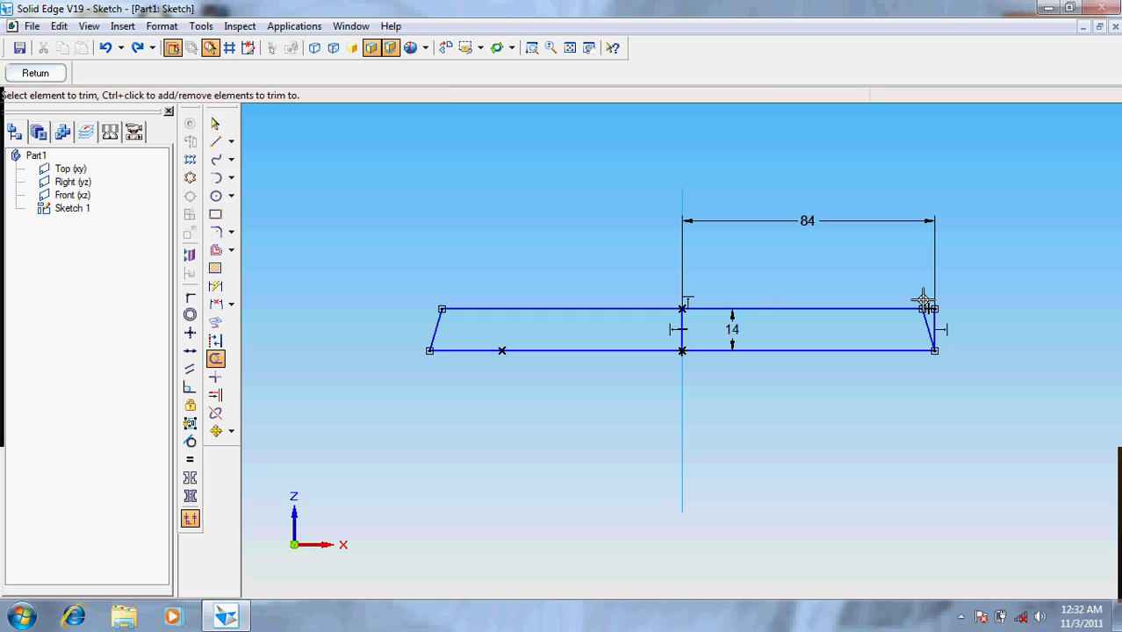
{"action": "left_click", "coordinate": [926, 306]}
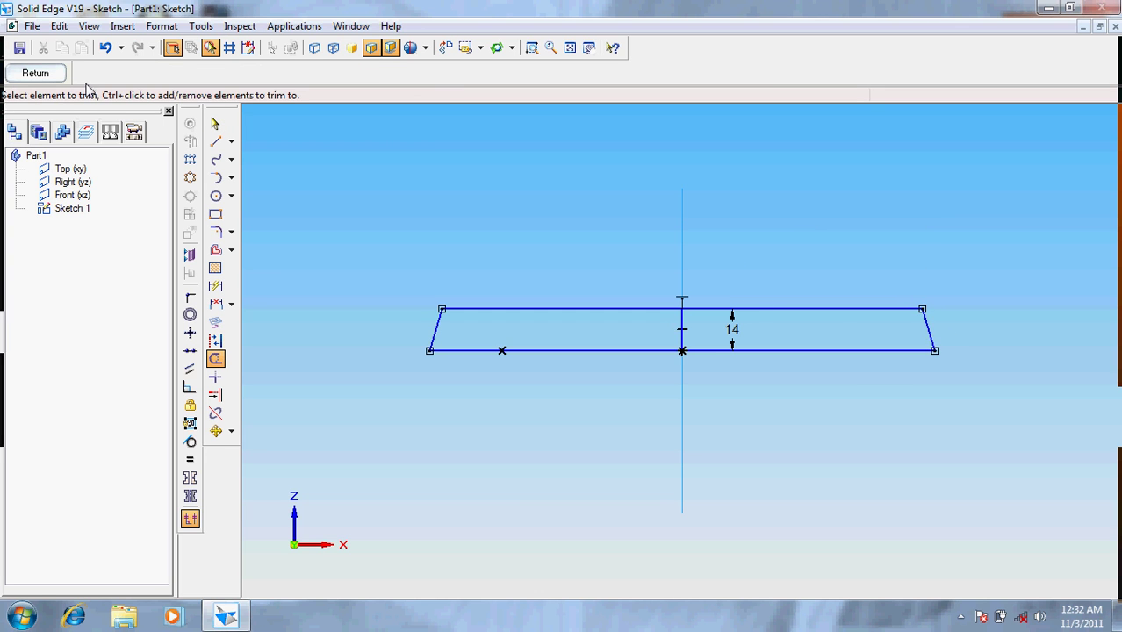
{"action": "left_click", "coordinate": [58, 73]}
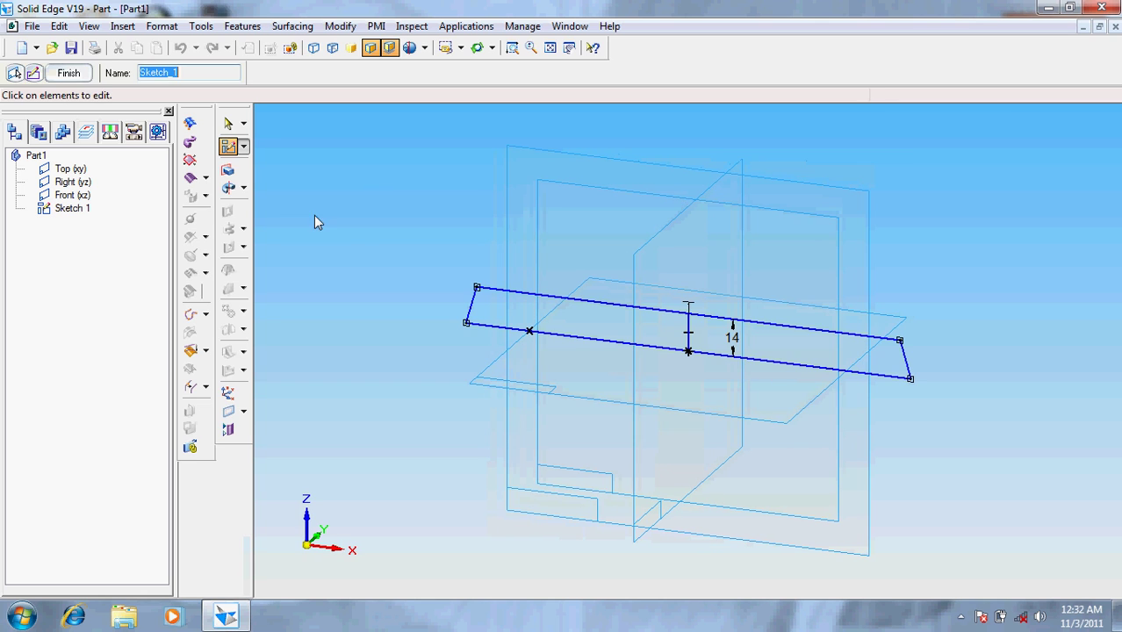
Reopen the trapezoid sketch's profile, delete the vertical line through its middle and exit the sketch
{"action": "left_click", "coordinate": [227, 170]}
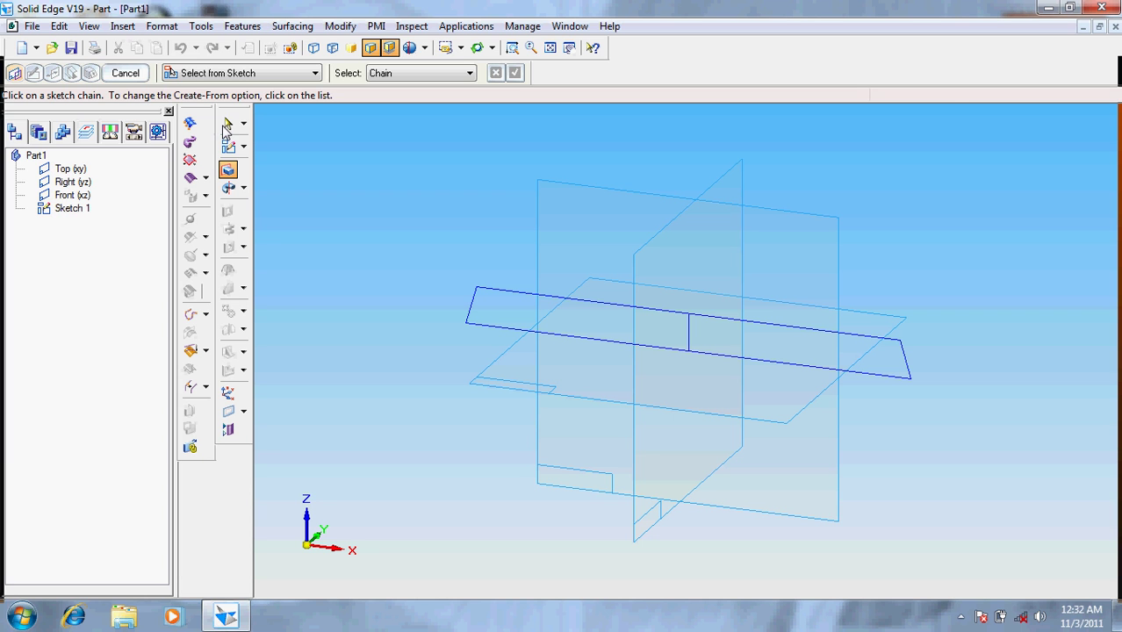
{"action": "key", "text": "Escape"}
{"action": "left_click", "coordinate": [74, 216]}
{"action": "right_click", "coordinate": [74, 216]}
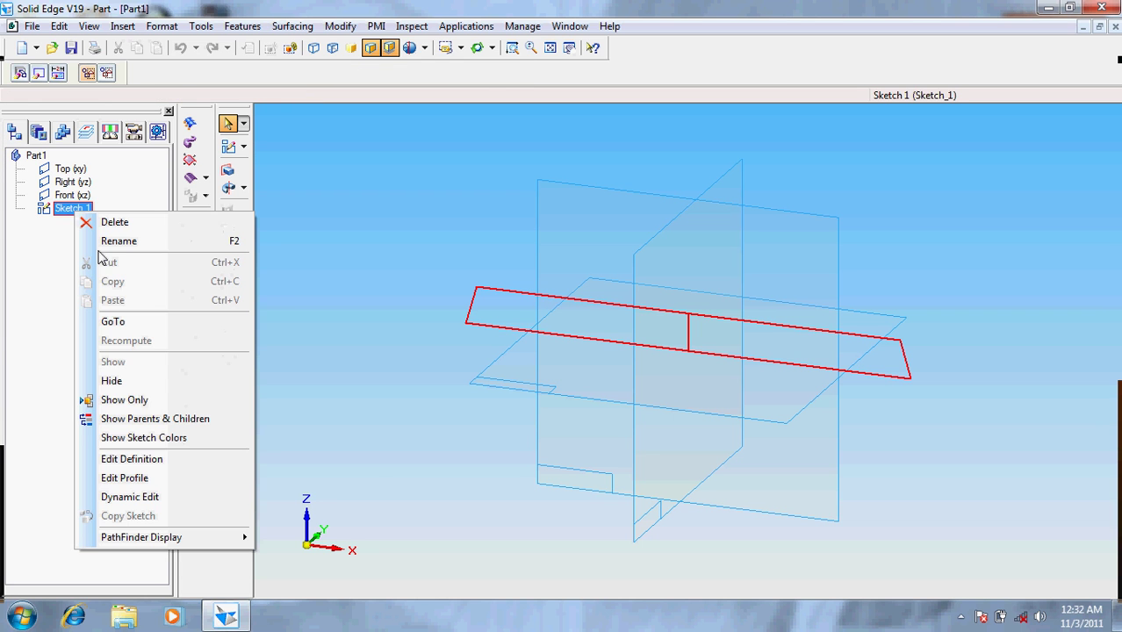
{"action": "left_click", "coordinate": [123, 477]}
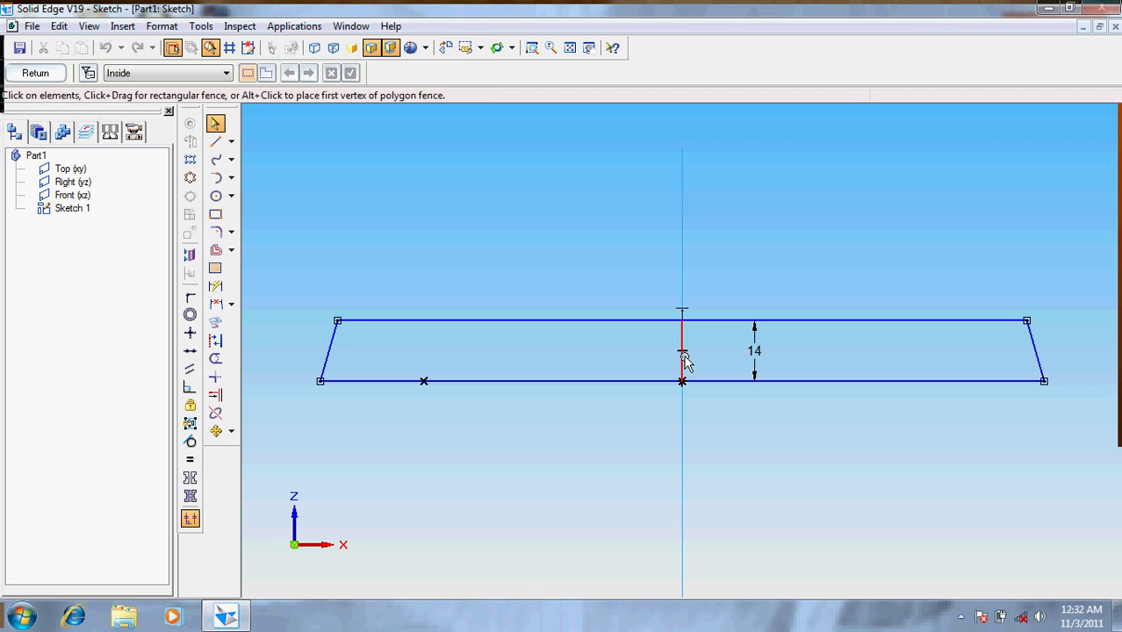
{"action": "left_click", "coordinate": [683, 356]}
{"action": "key", "text": "Escape"}
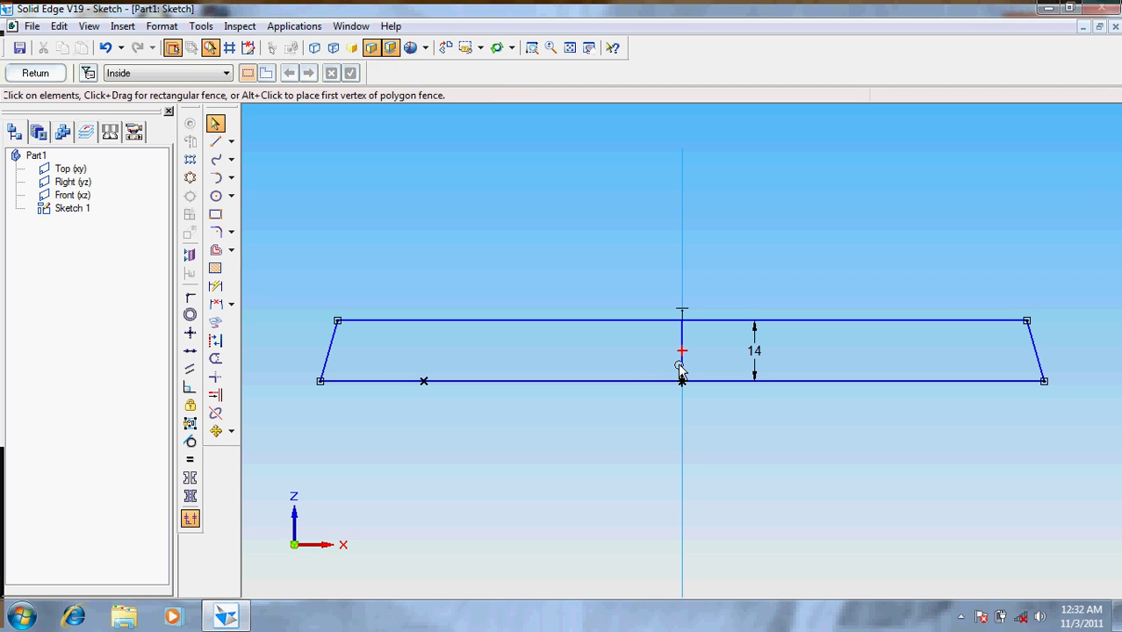
{"action": "left_click", "coordinate": [680, 367]}
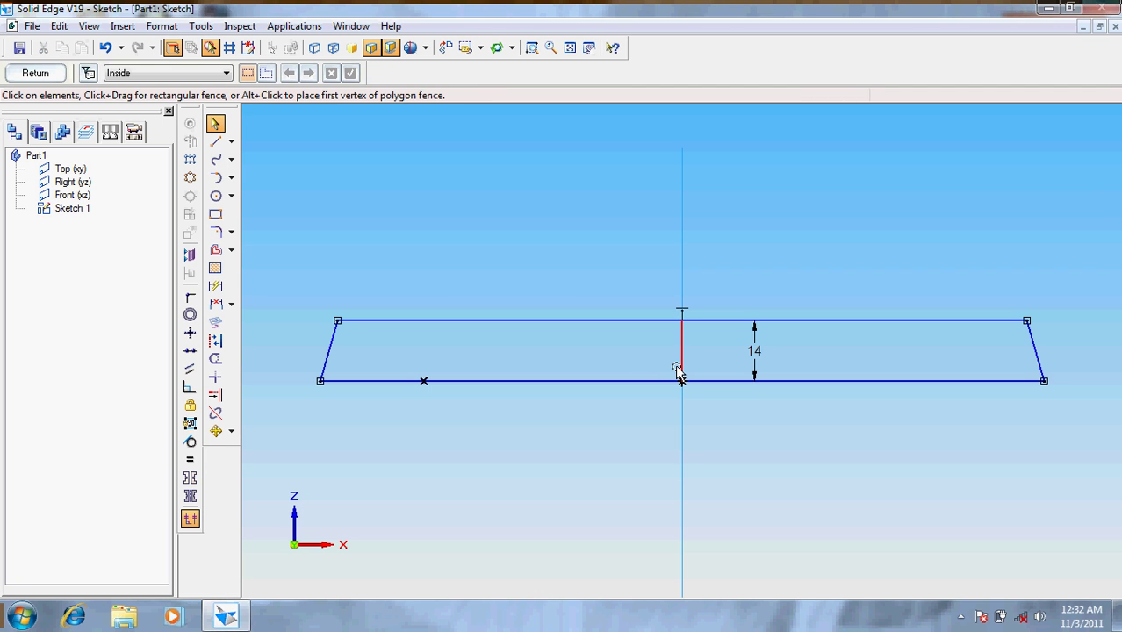
{"action": "left_click", "coordinate": [681, 369]}
{"action": "key", "text": "Escape"}
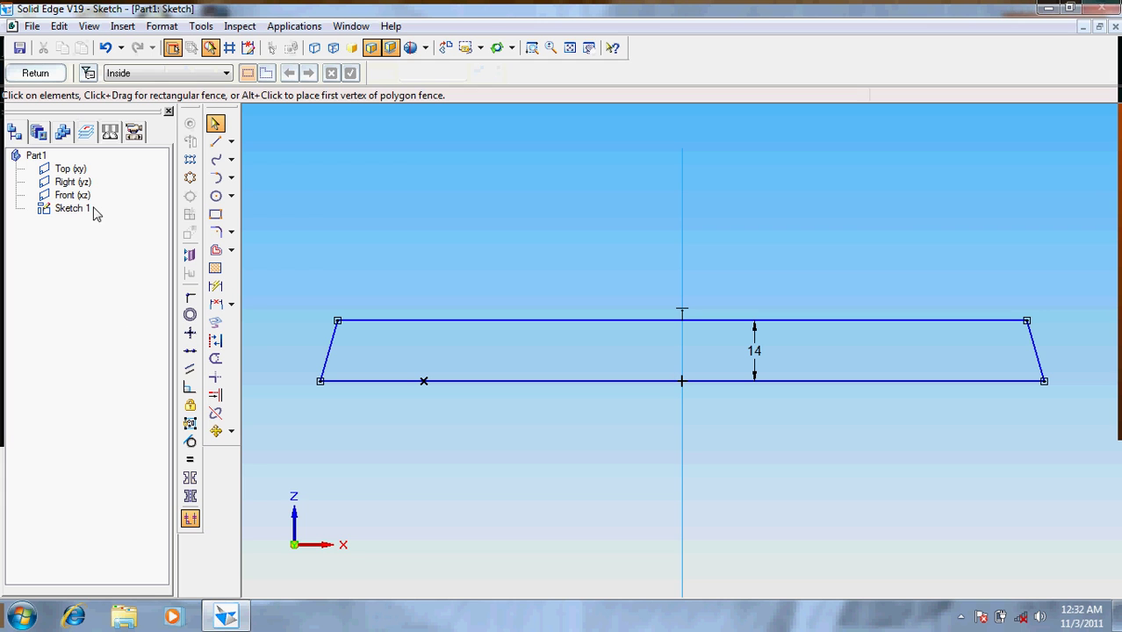
{"action": "left_click", "coordinate": [35, 73]}
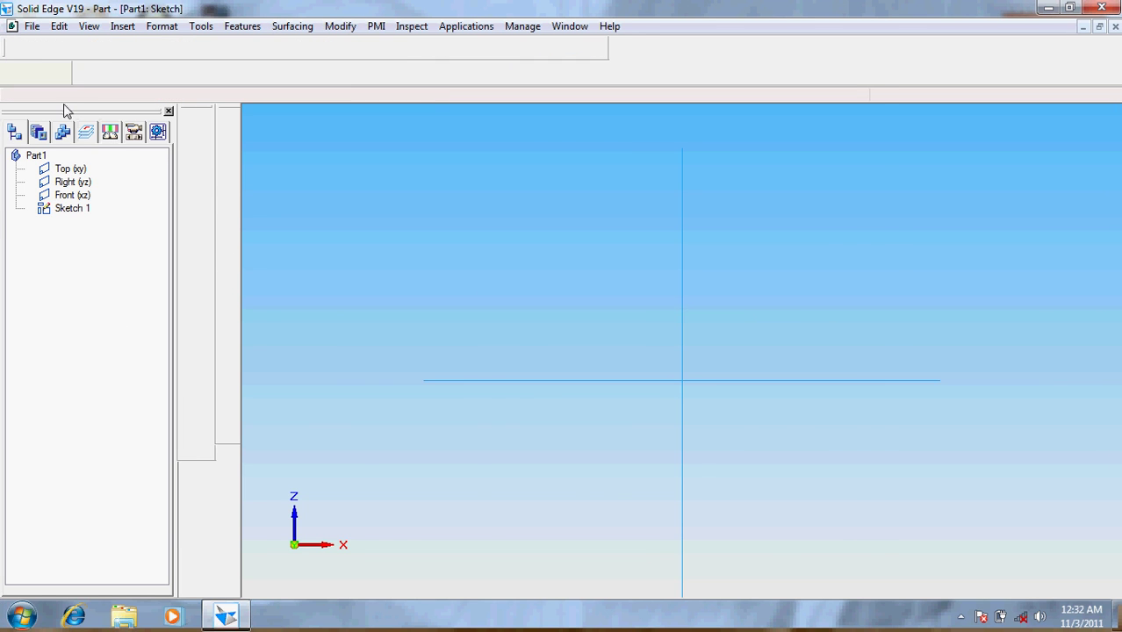
Extrude the trapezoidal profile 36 mm symmetrically about its sketch plane
{"action": "left_click", "coordinate": [504, 299]}
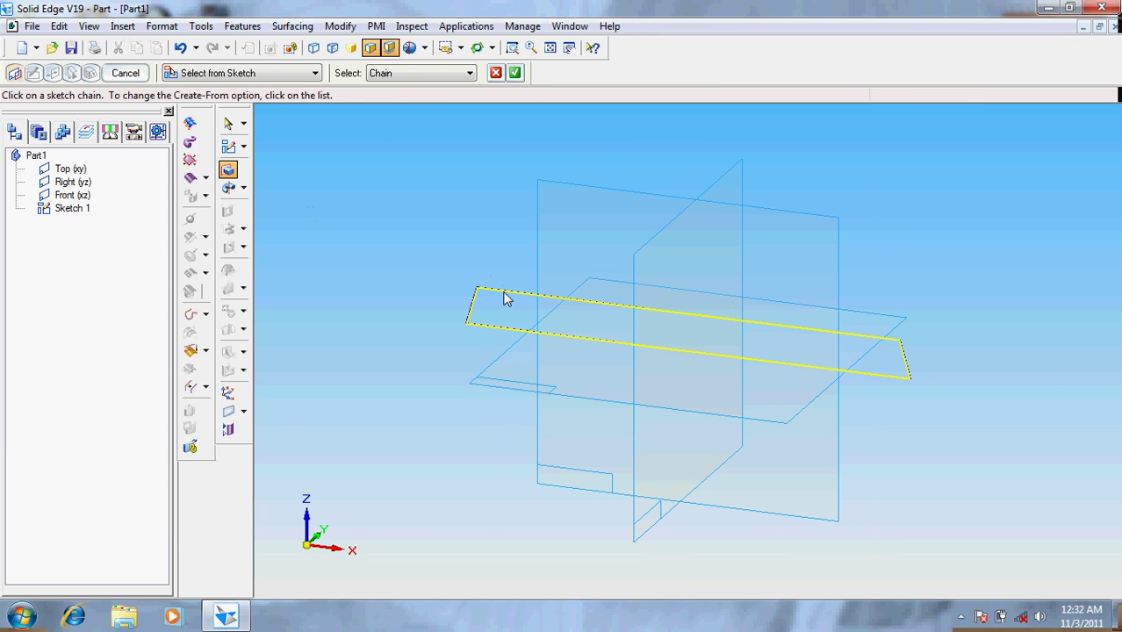
{"action": "left_click", "coordinate": [514, 73]}
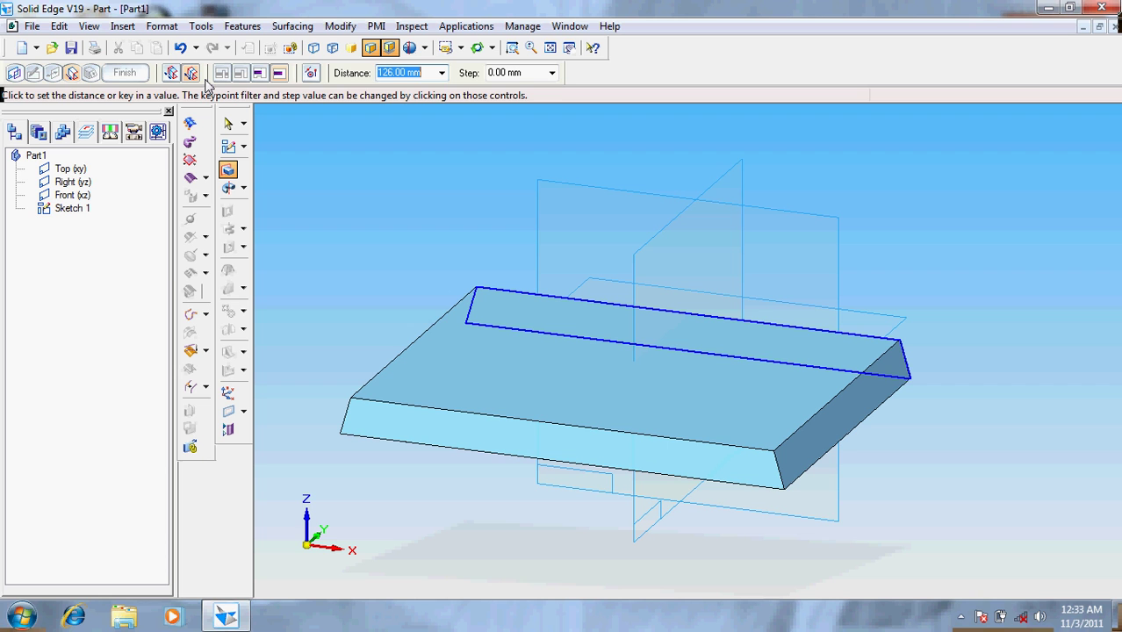
{"action": "type", "text": "36"}
{"action": "key", "text": "Return"}
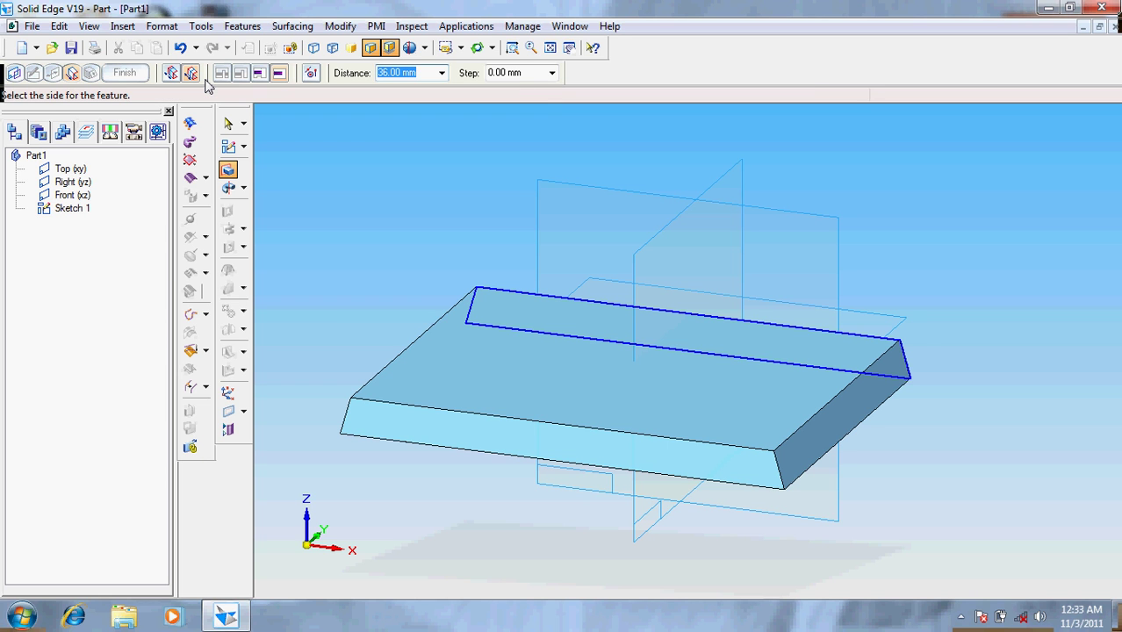
{"action": "left_click", "coordinate": [513, 365]}
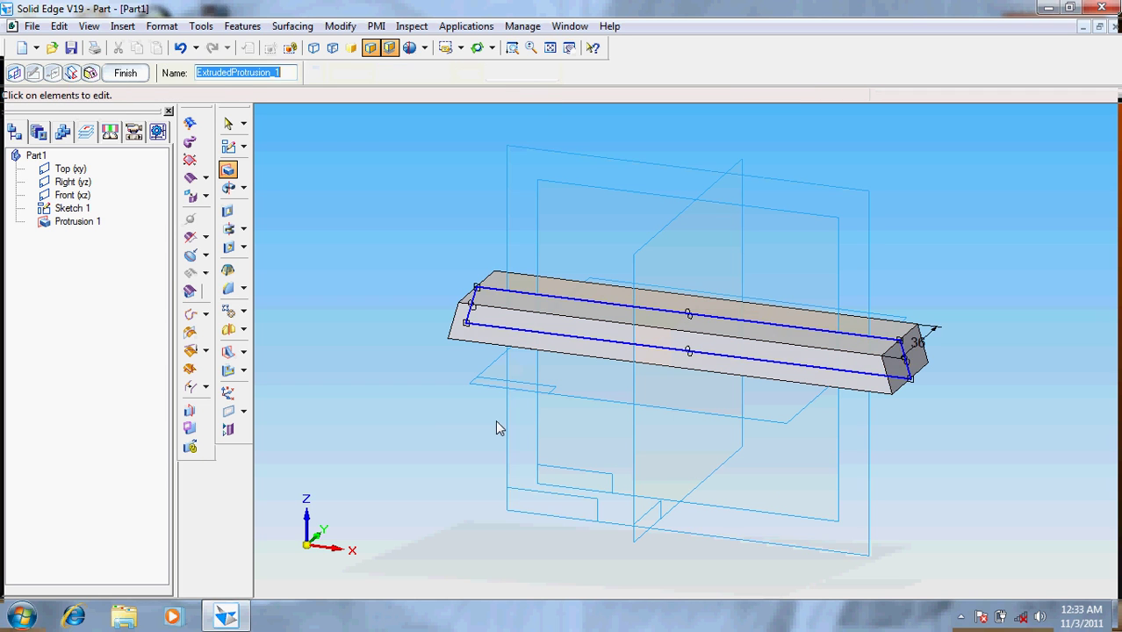
Start a sketch on the bar's top face and draw an 86 mm diameter circle centred on the face
{"action": "left_click", "coordinate": [228, 147]}
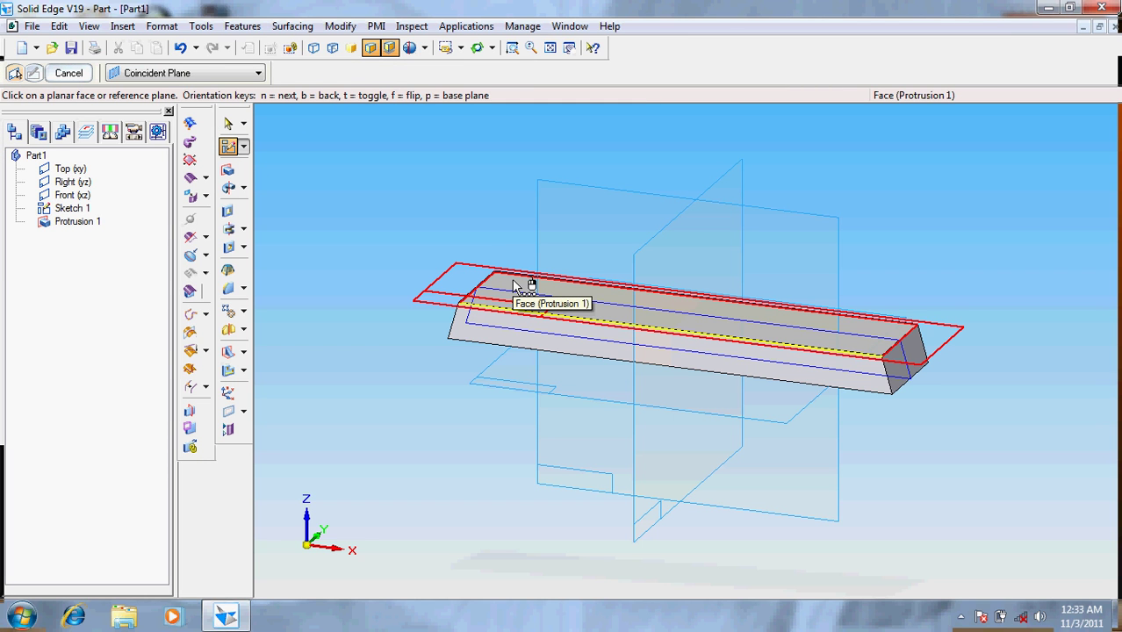
{"action": "left_click", "coordinate": [515, 283]}
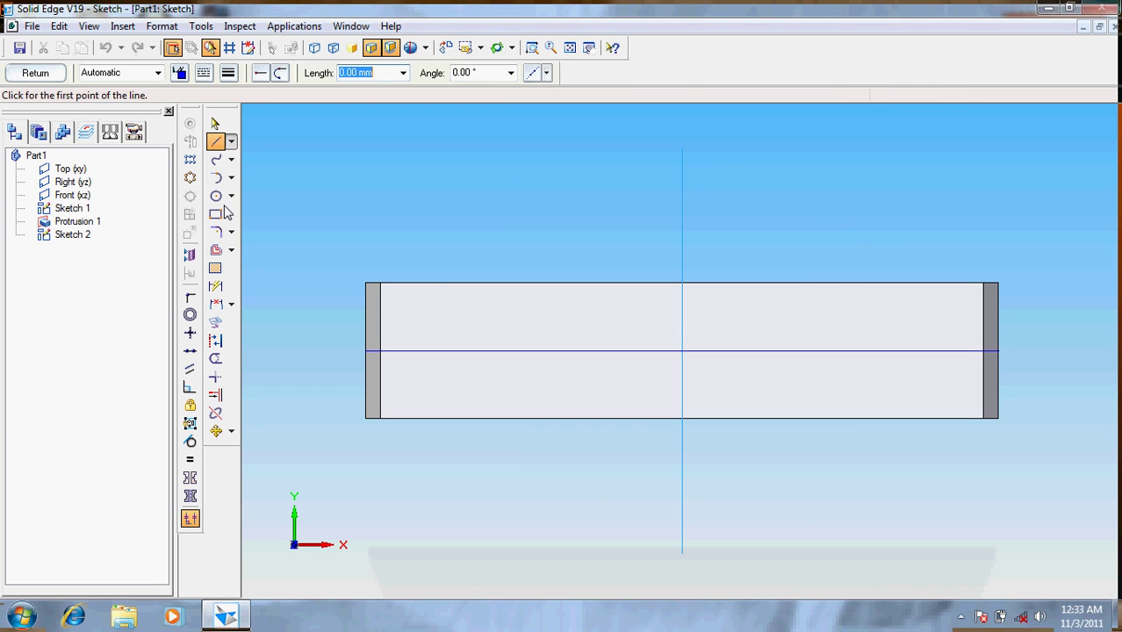
{"action": "left_click", "coordinate": [215, 196]}
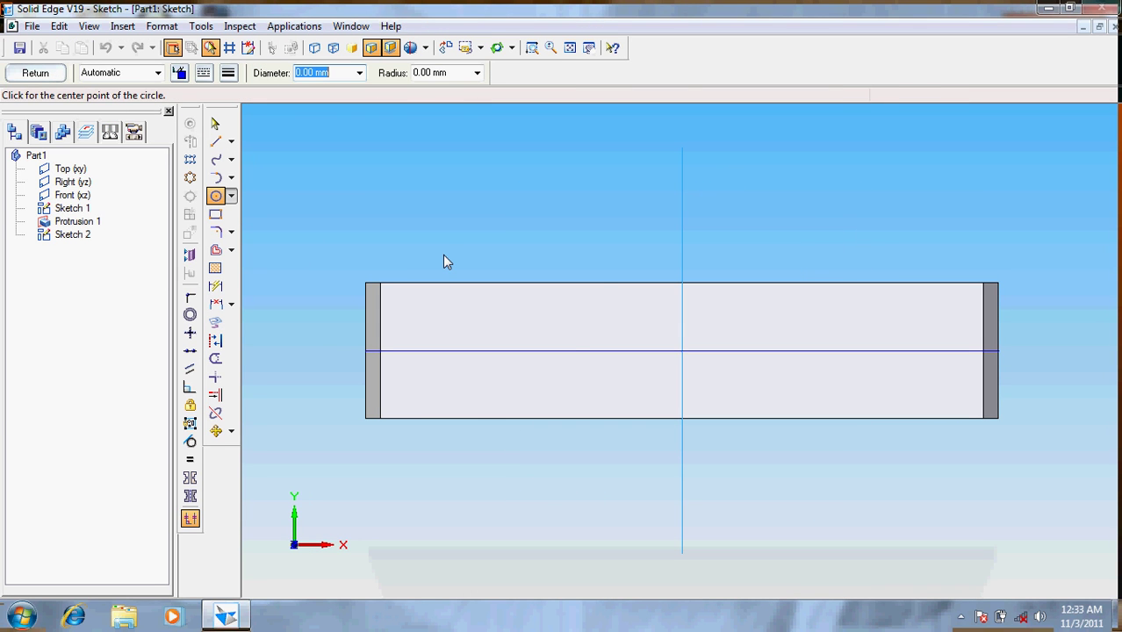
{"action": "type", "text": "86"}
{"action": "key", "text": "Return"}
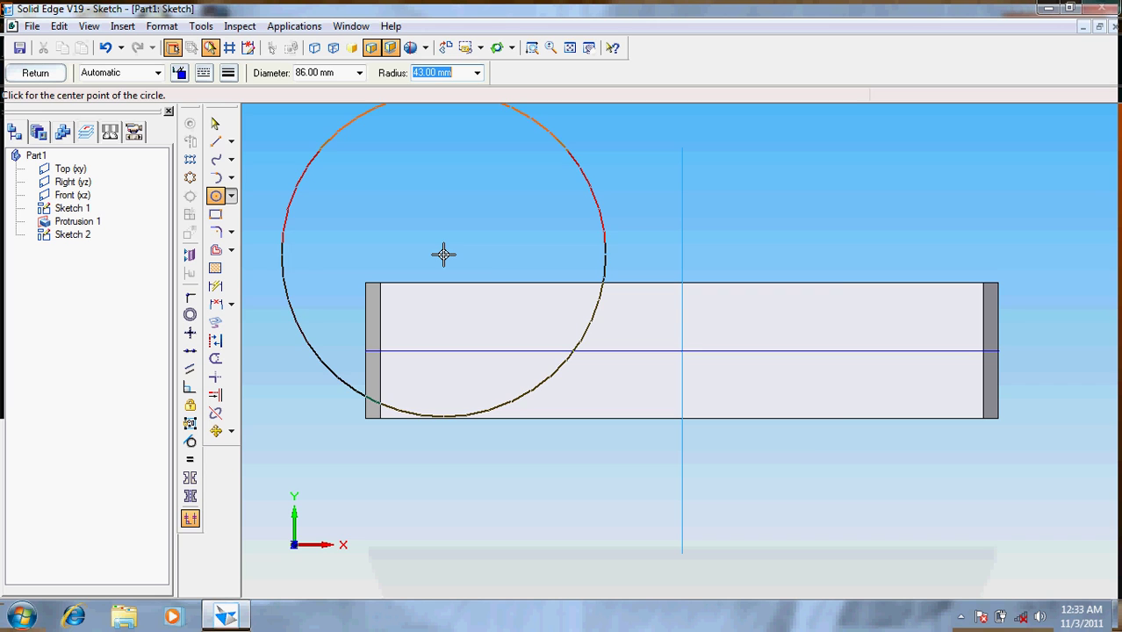
{"action": "left_click", "coordinate": [682, 351]}
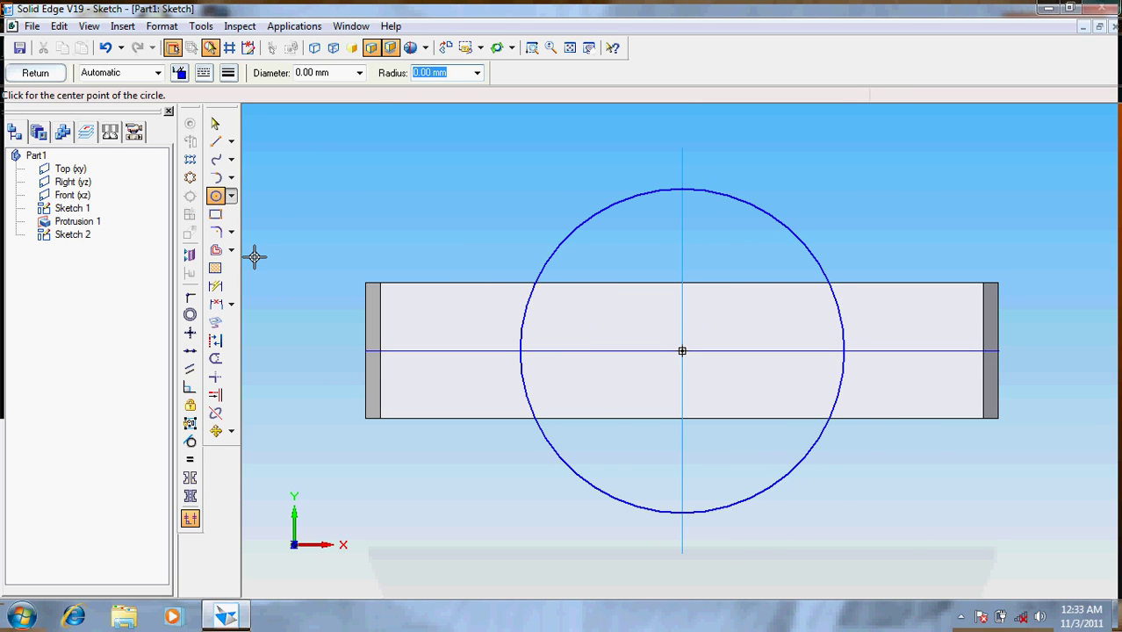
Draw two horizontal lines across the circle along the top face's long edges, ending where the circle crosses them
{"action": "left_click", "coordinate": [215, 142]}
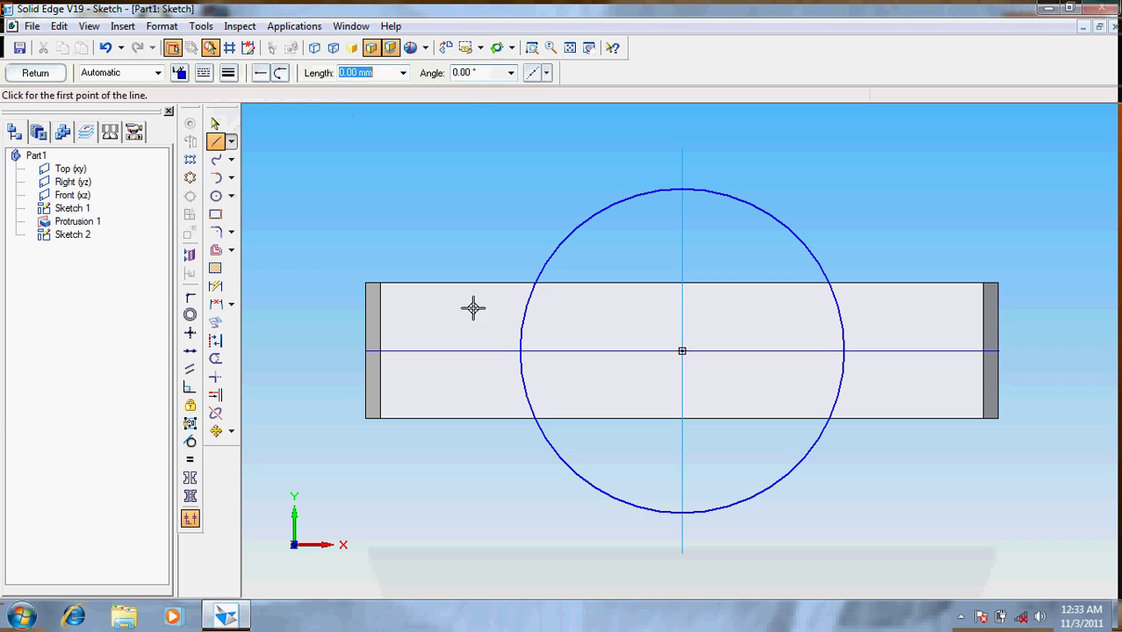
{"action": "left_click", "coordinate": [537, 282]}
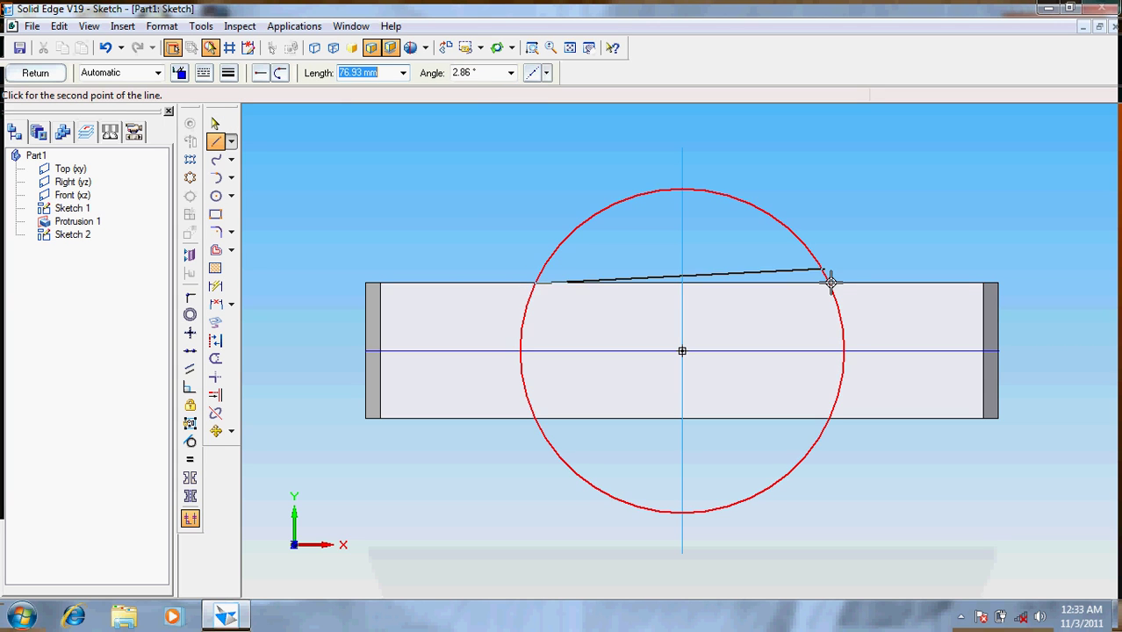
{"action": "left_click", "coordinate": [831, 282]}
{"action": "right_click", "coordinate": [895, 281]}
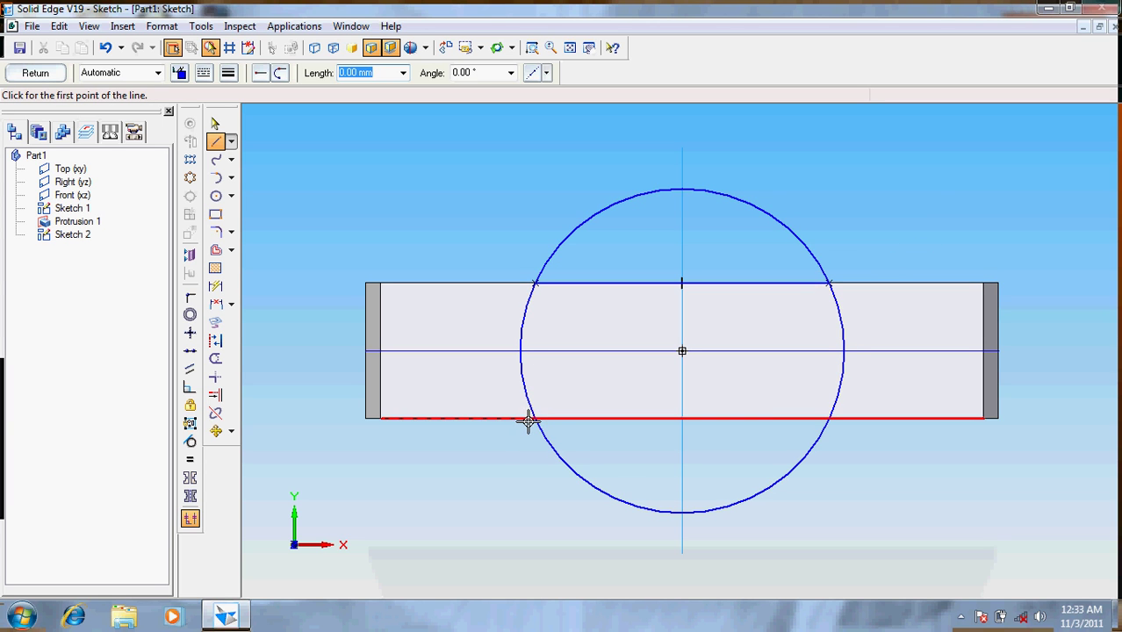
{"action": "left_click", "coordinate": [535, 418]}
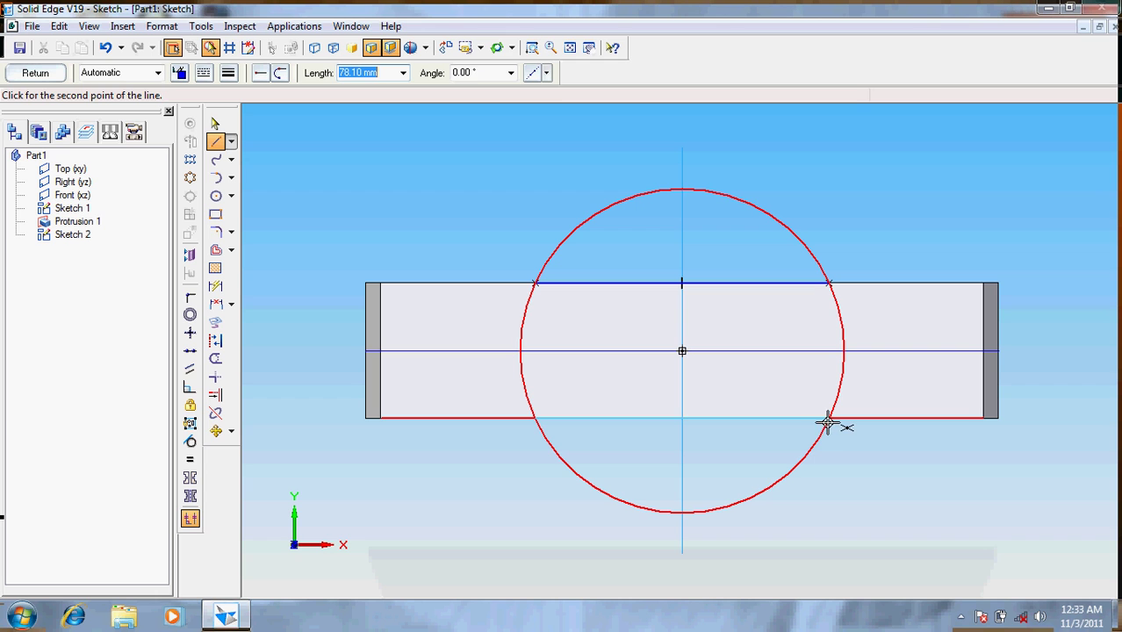
{"action": "left_click", "coordinate": [829, 419]}
{"action": "right_click", "coordinate": [844, 459]}
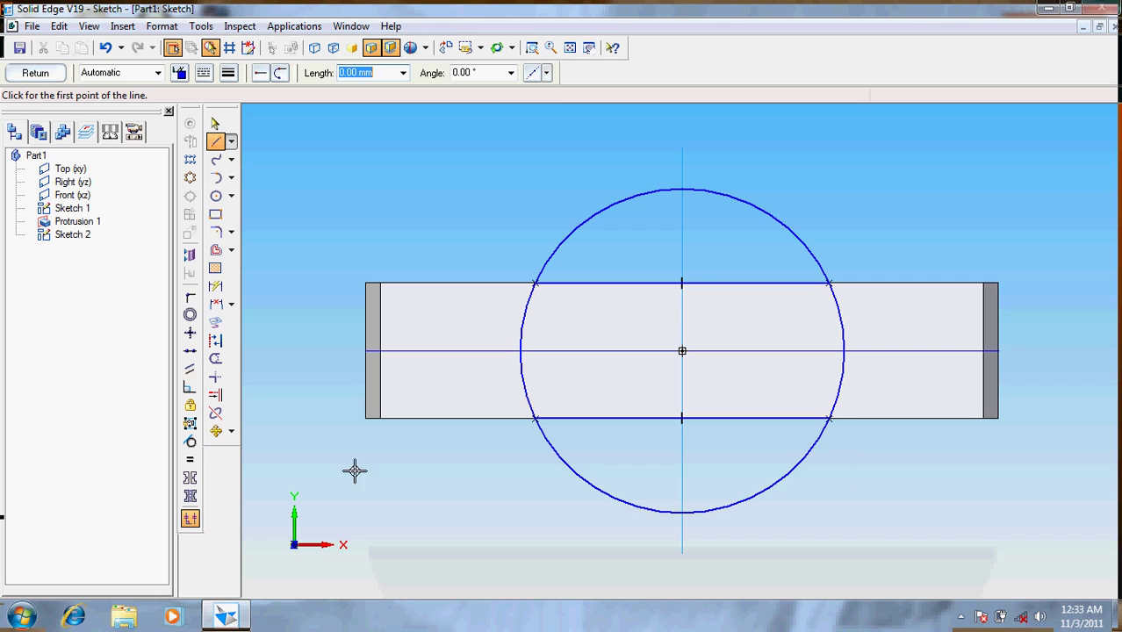
Trim the circle's arcs that extend beyond the two horizontal lines and exit the sketch
{"action": "left_click", "coordinate": [216, 358]}
{"action": "left_click", "coordinate": [614, 207]}
{"action": "left_click", "coordinate": [565, 468]}
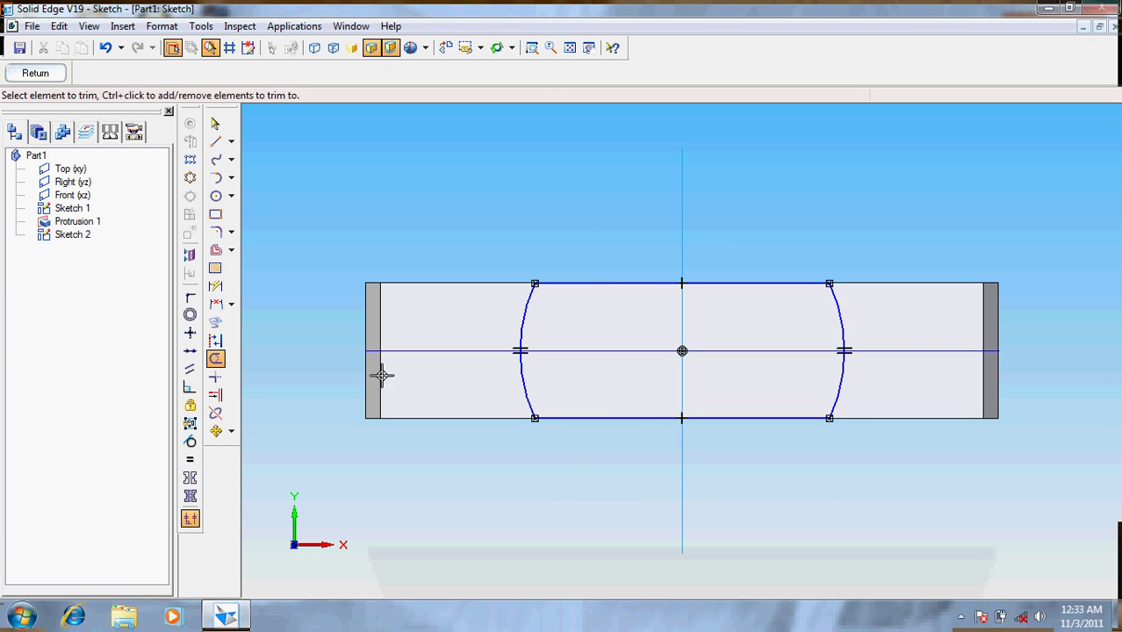
{"action": "left_click", "coordinate": [36, 73]}
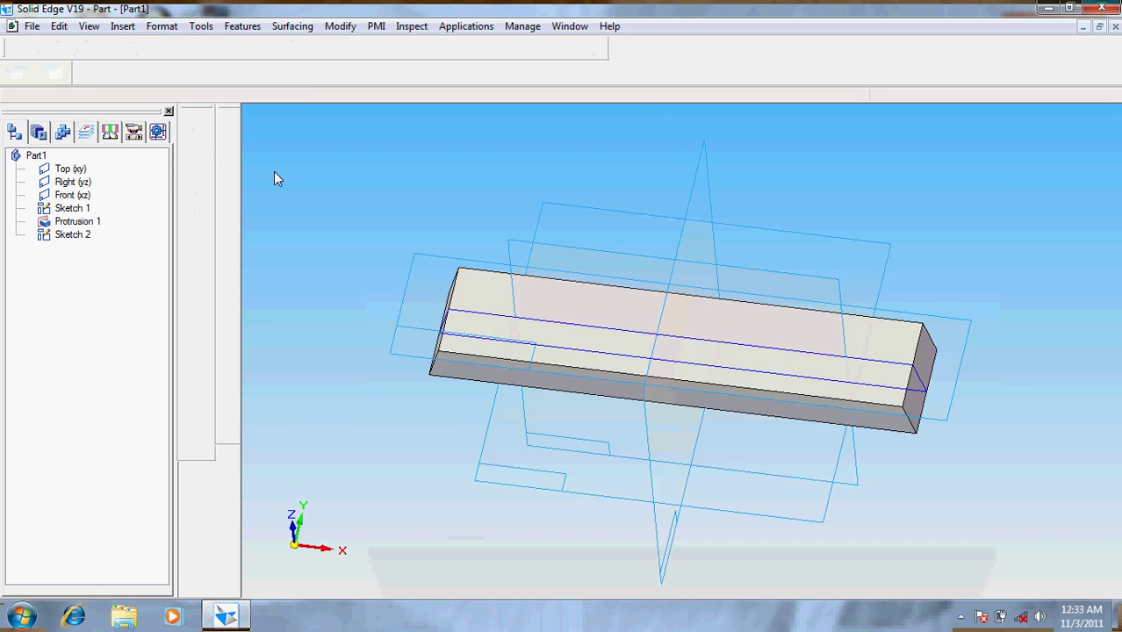
Extrude the round-ended profile 41 mm upward from the bar's top face
{"action": "left_click", "coordinate": [228, 170]}
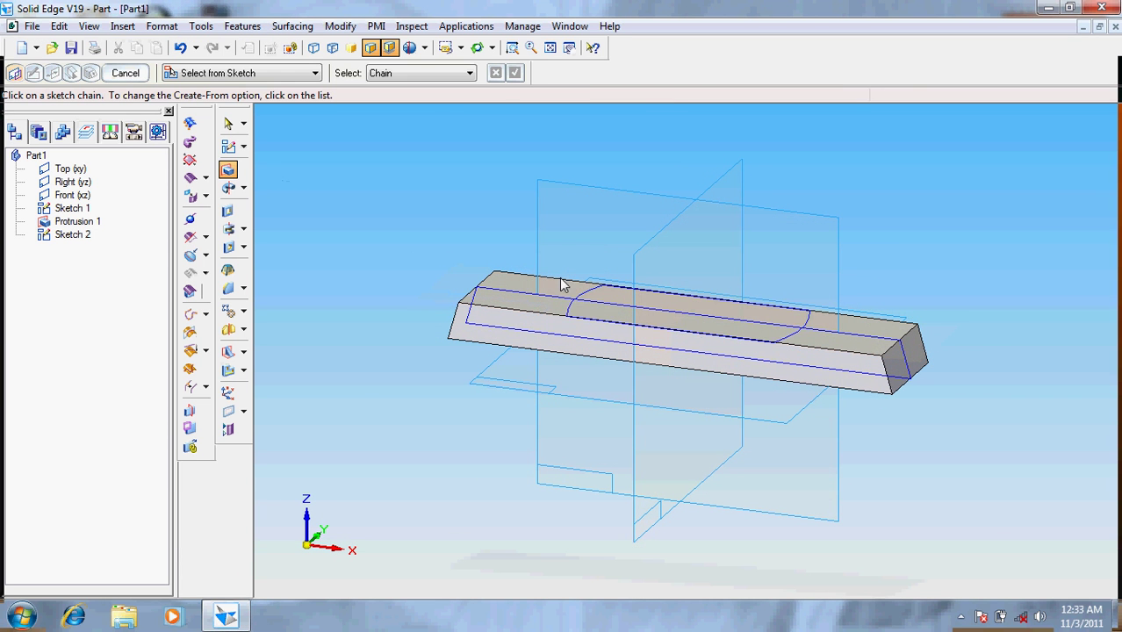
{"action": "left_click", "coordinate": [576, 309]}
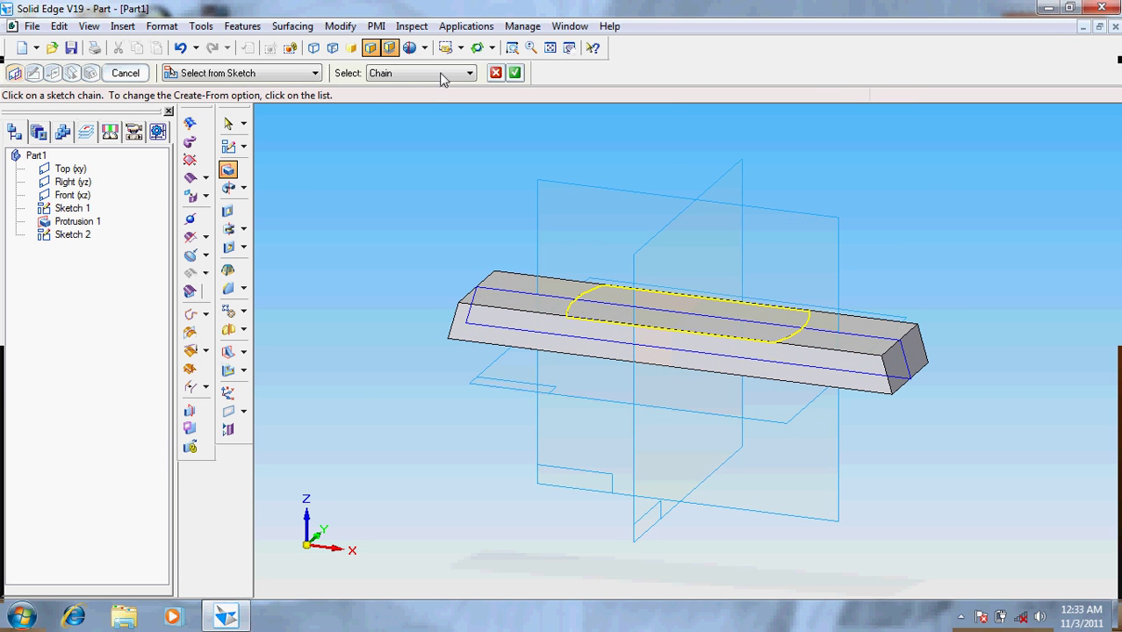
{"action": "left_click", "coordinate": [515, 73]}
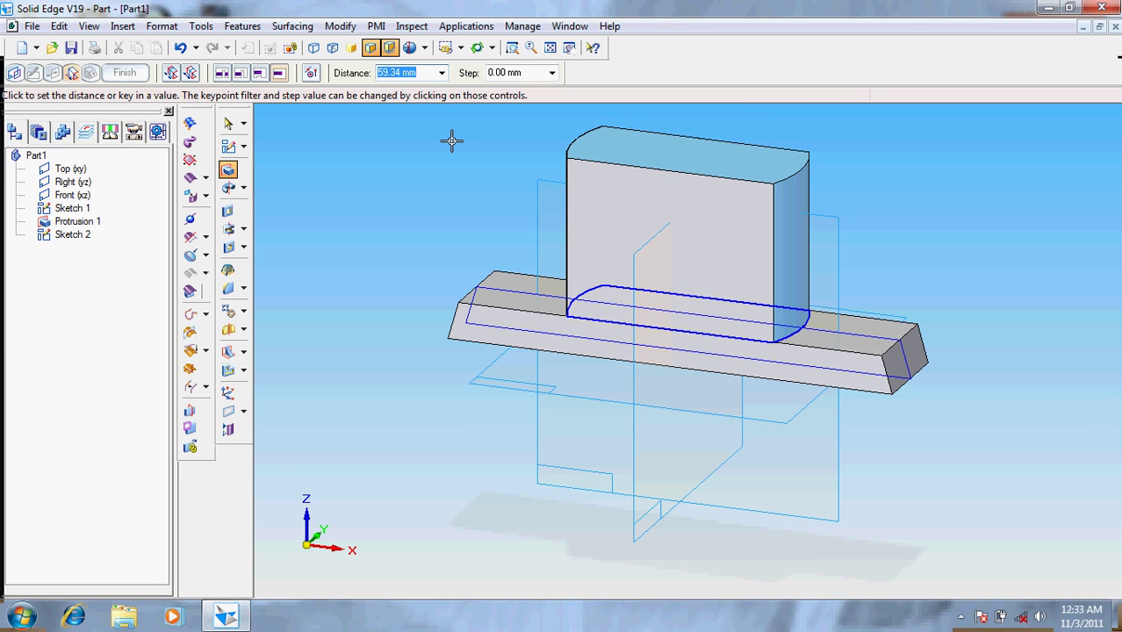
{"action": "type", "text": "41"}
{"action": "key", "text": "Return"}
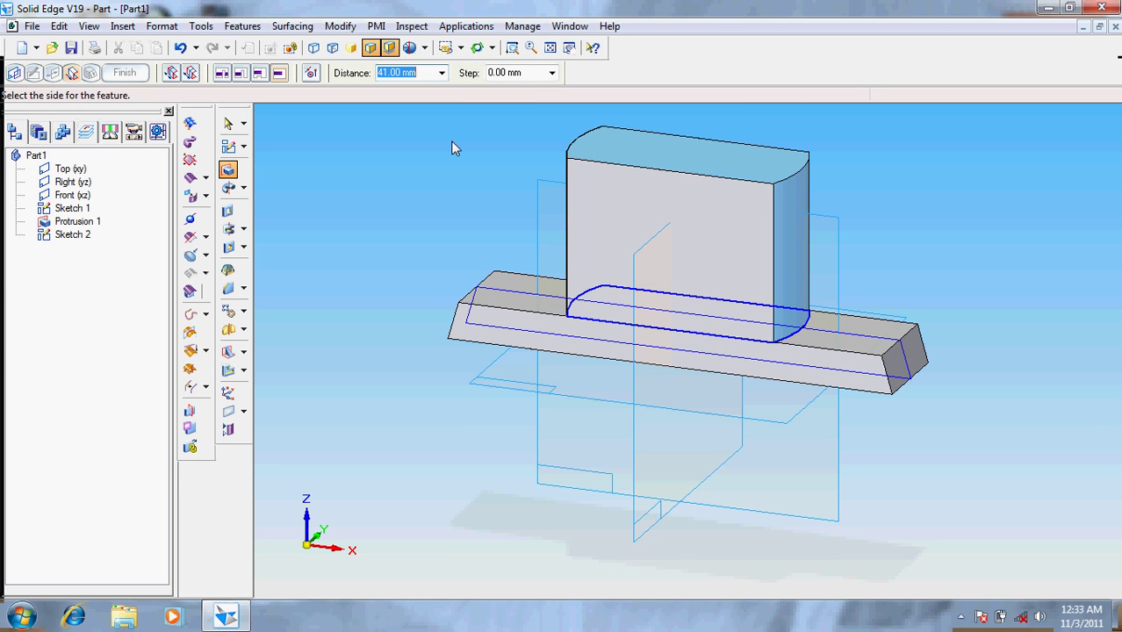
{"action": "left_click", "coordinate": [451, 143]}
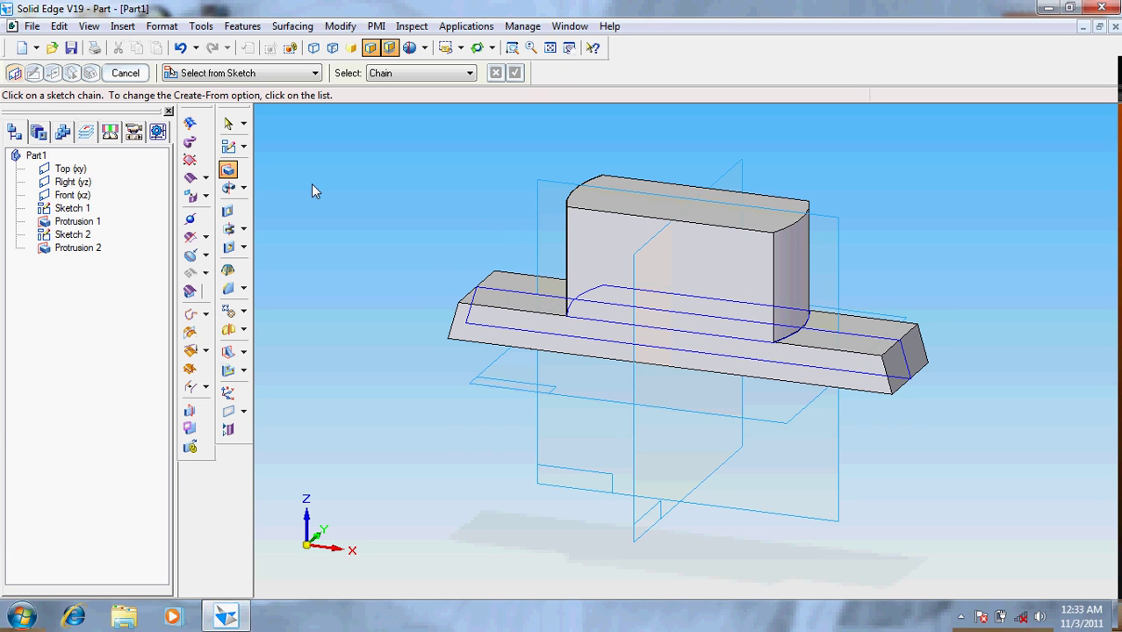
Start a sketch on the part's front face and draw a vertical line on its centre axis and a horizontal line along the upper edge
{"action": "left_click", "coordinate": [228, 146]}
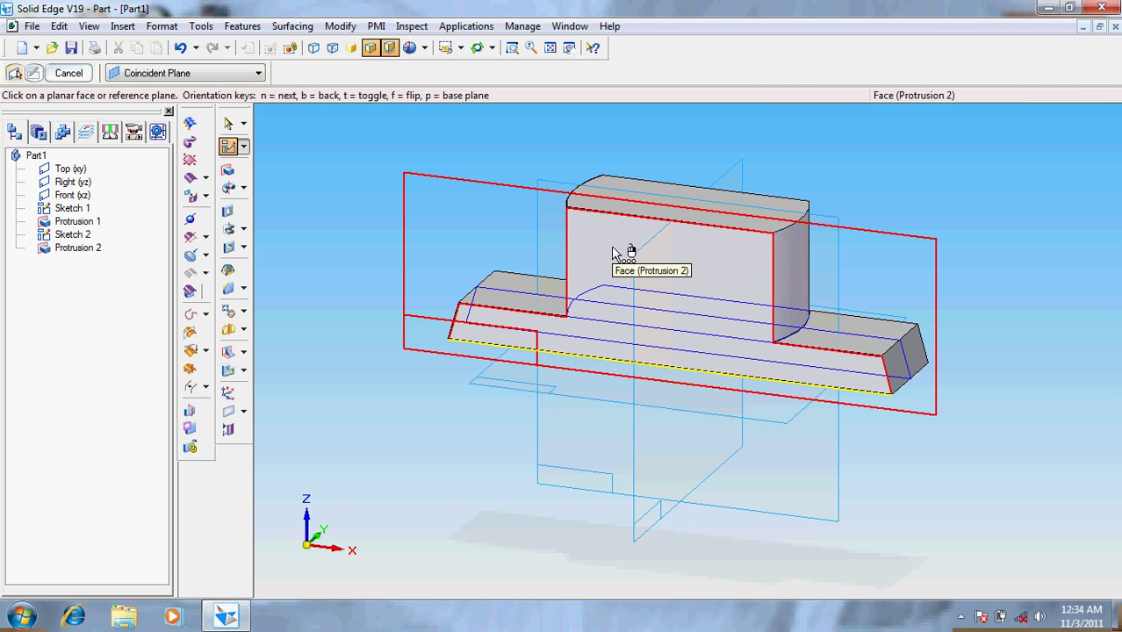
{"action": "left_click", "coordinate": [615, 253]}
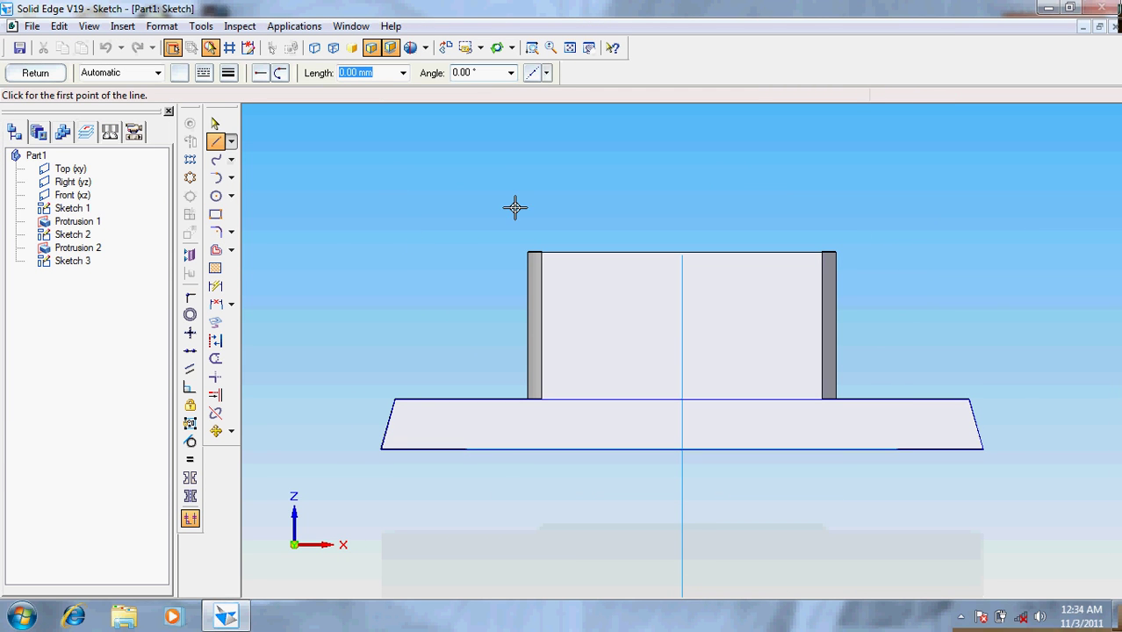
{"action": "left_click", "coordinate": [680, 331]}
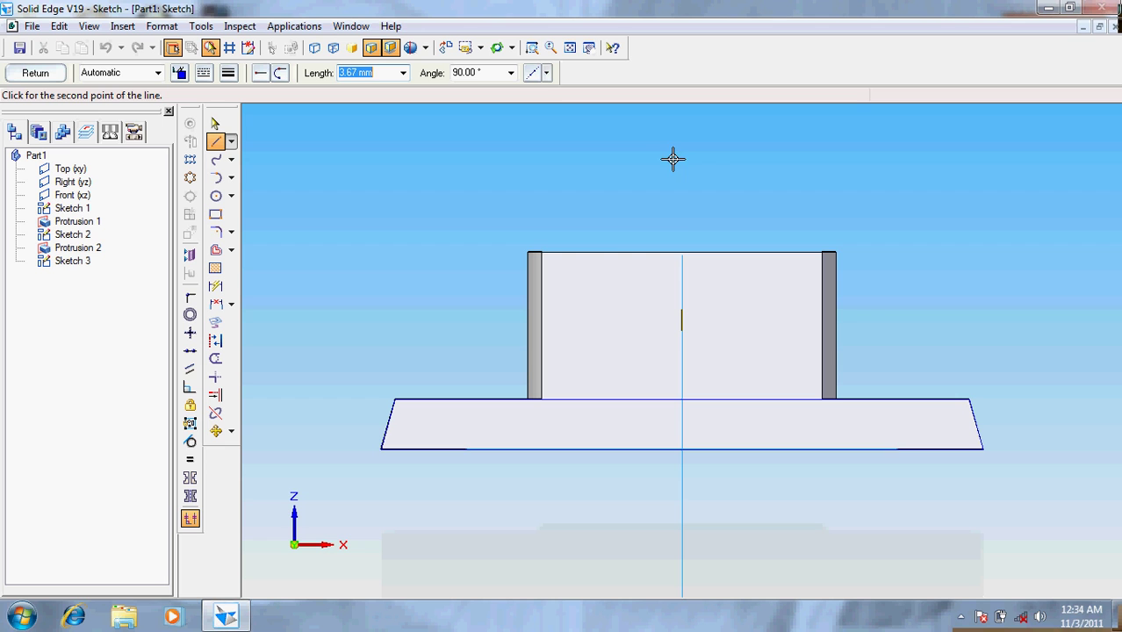
{"action": "left_click", "coordinate": [683, 144]}
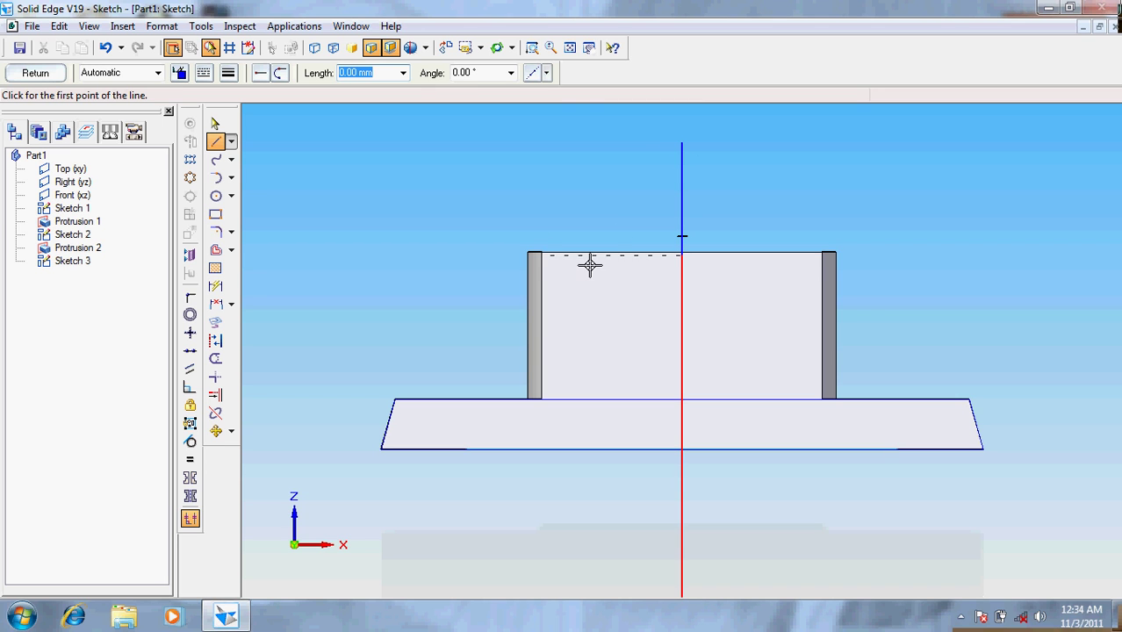
{"action": "left_click", "coordinate": [556, 252]}
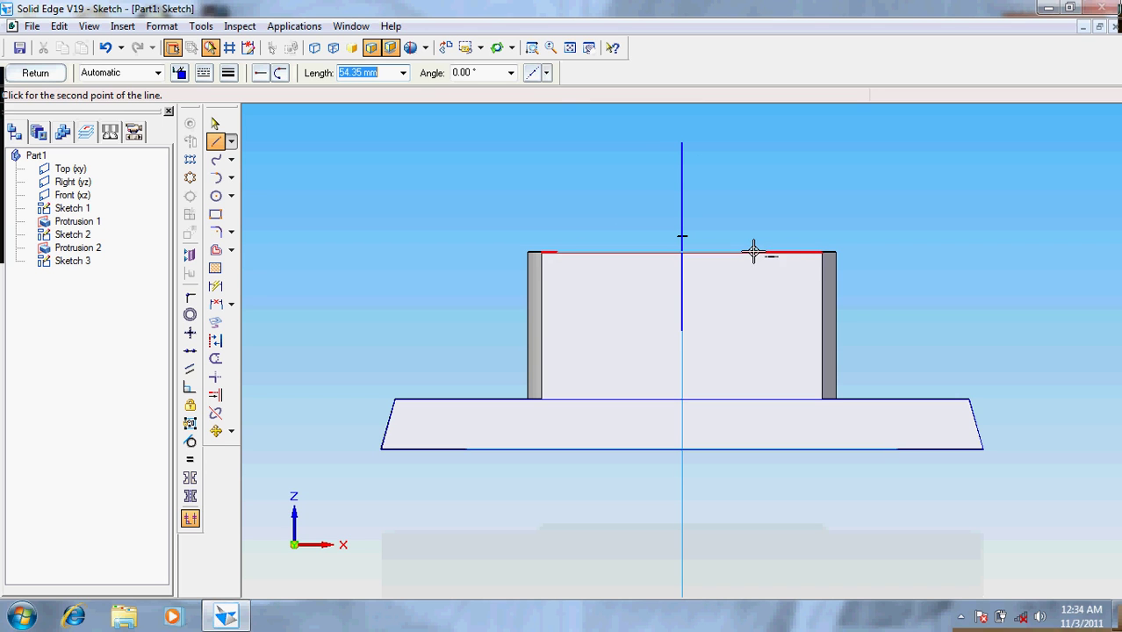
{"action": "left_click", "coordinate": [795, 252]}
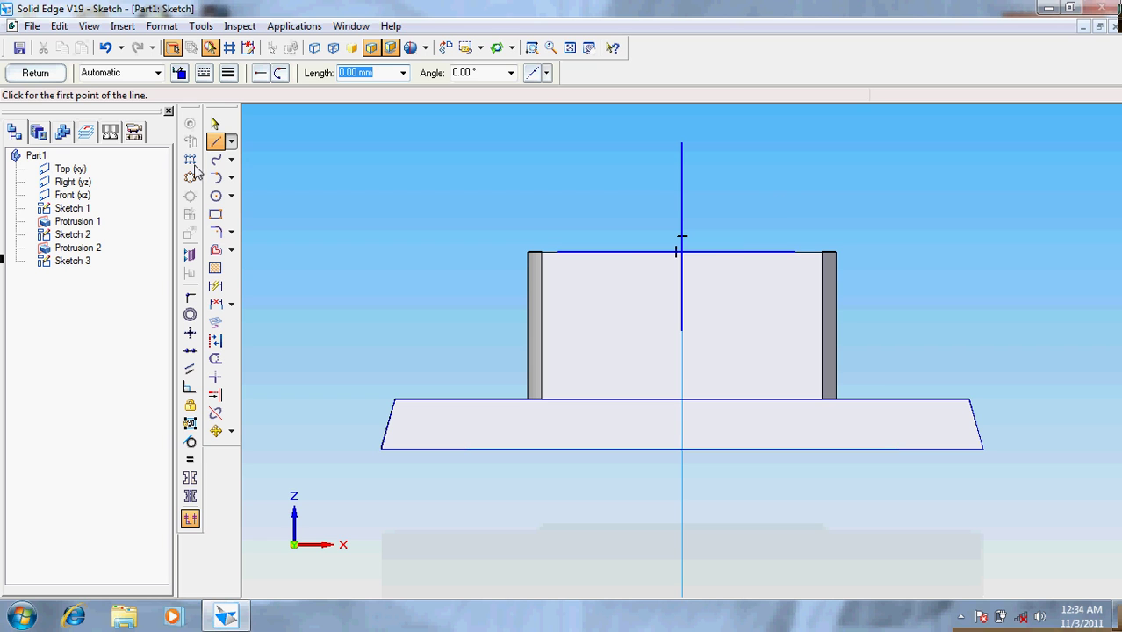
Offset the upper horizontal line 12 mm downward, and offset that copy another 3 mm downward
{"action": "left_click", "coordinate": [219, 252]}
{"action": "left_click", "coordinate": [596, 253]}
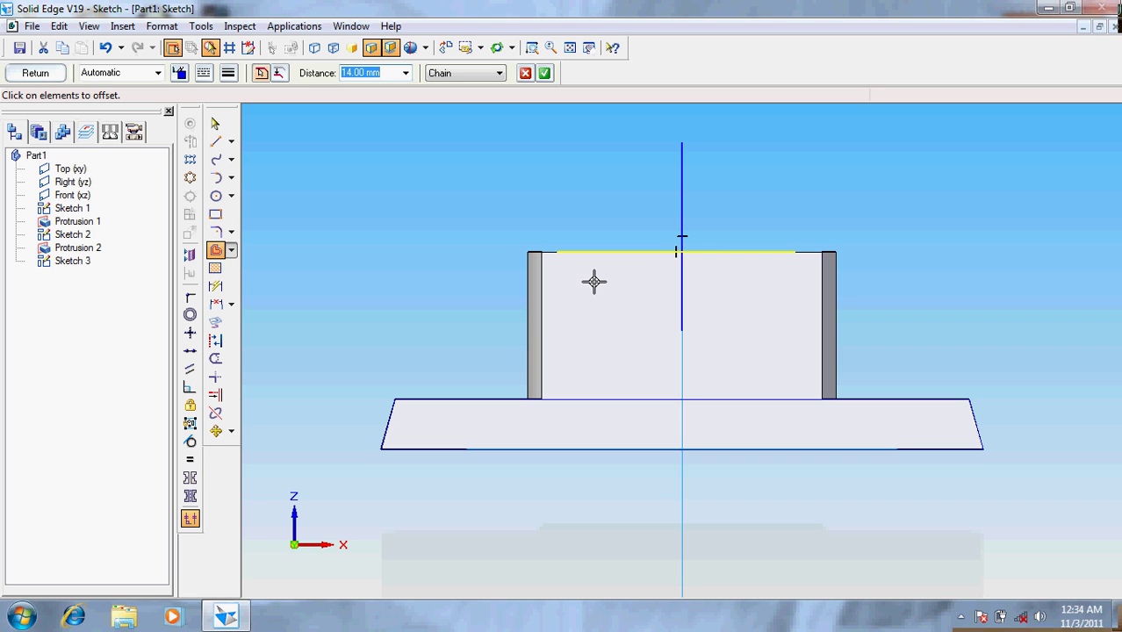
{"action": "type", "text": "12"}
{"action": "key", "text": "Return"}
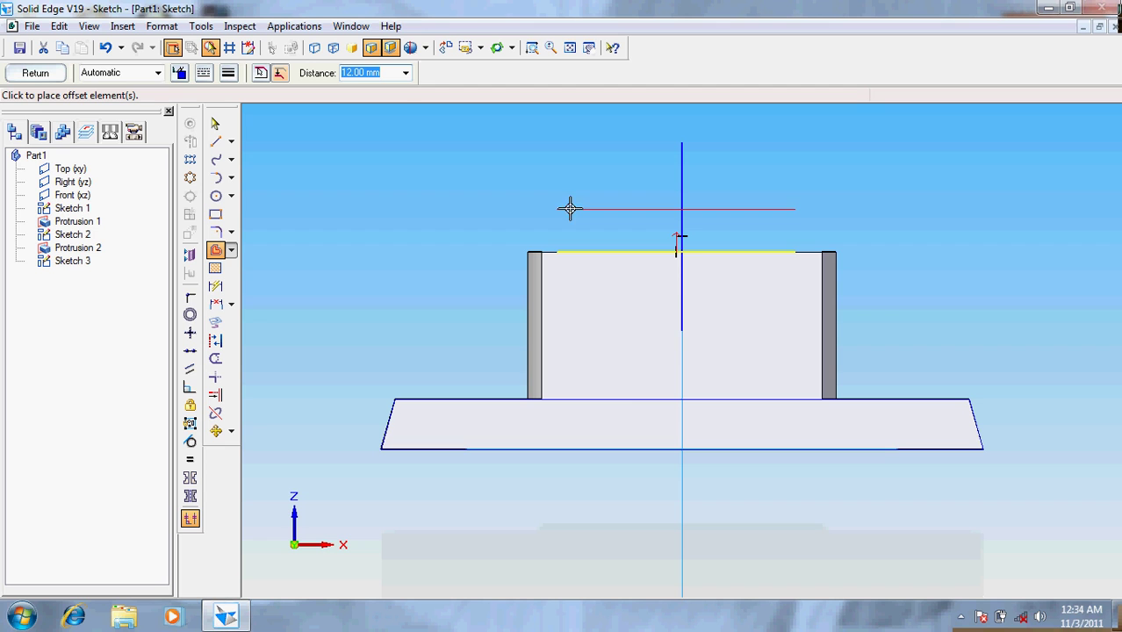
{"action": "left_click", "coordinate": [614, 352]}
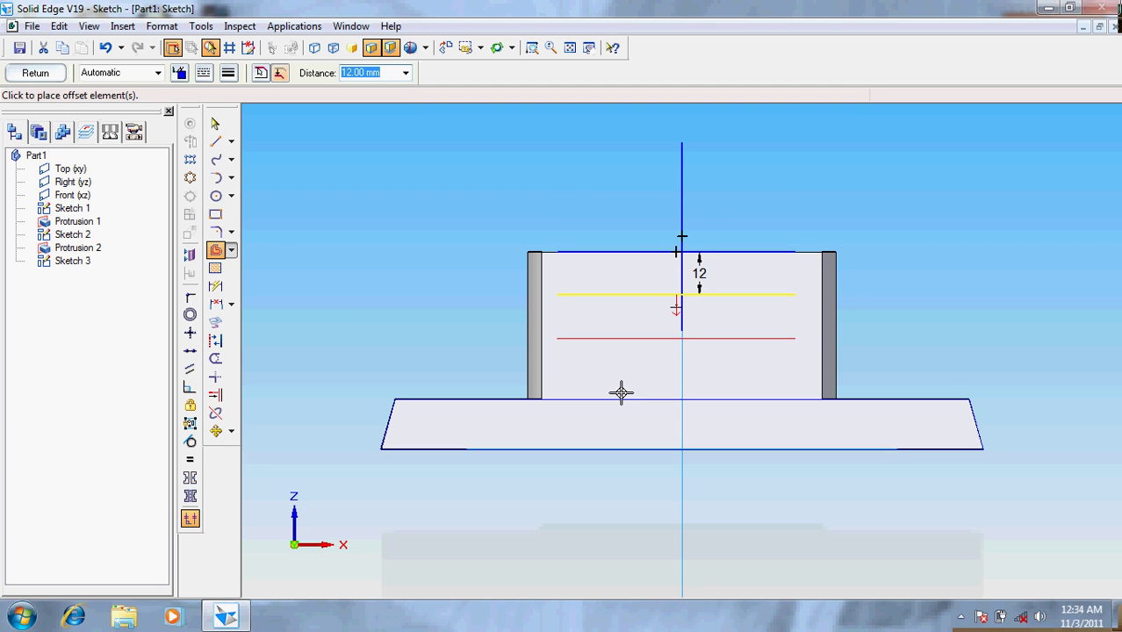
{"action": "type", "text": "3"}
{"action": "key", "text": "Return"}
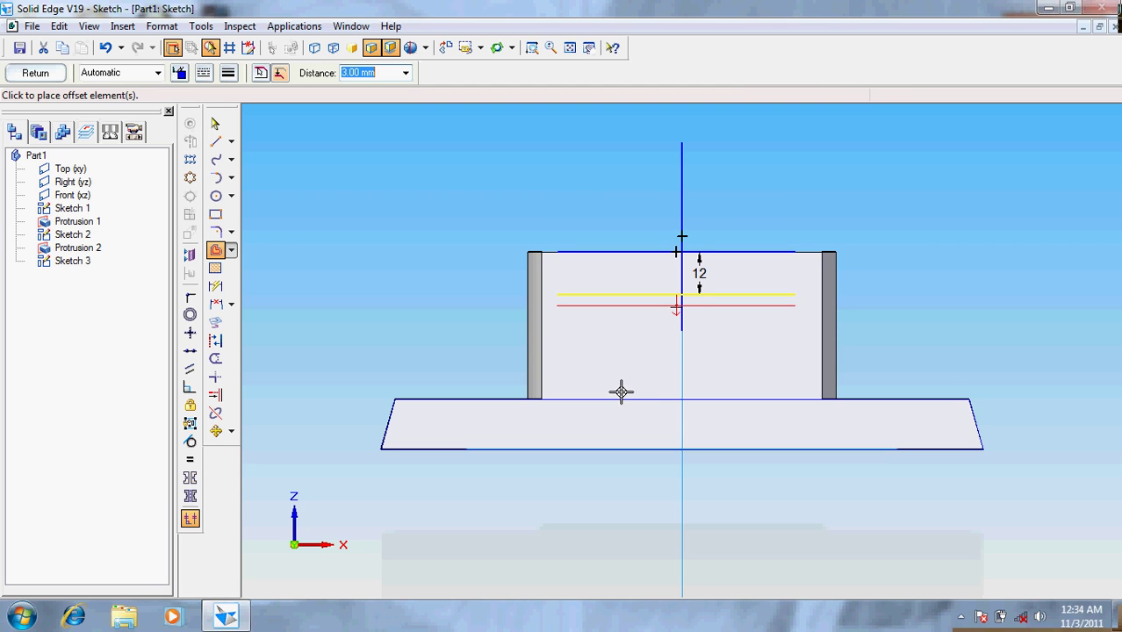
{"action": "left_click", "coordinate": [665, 339]}
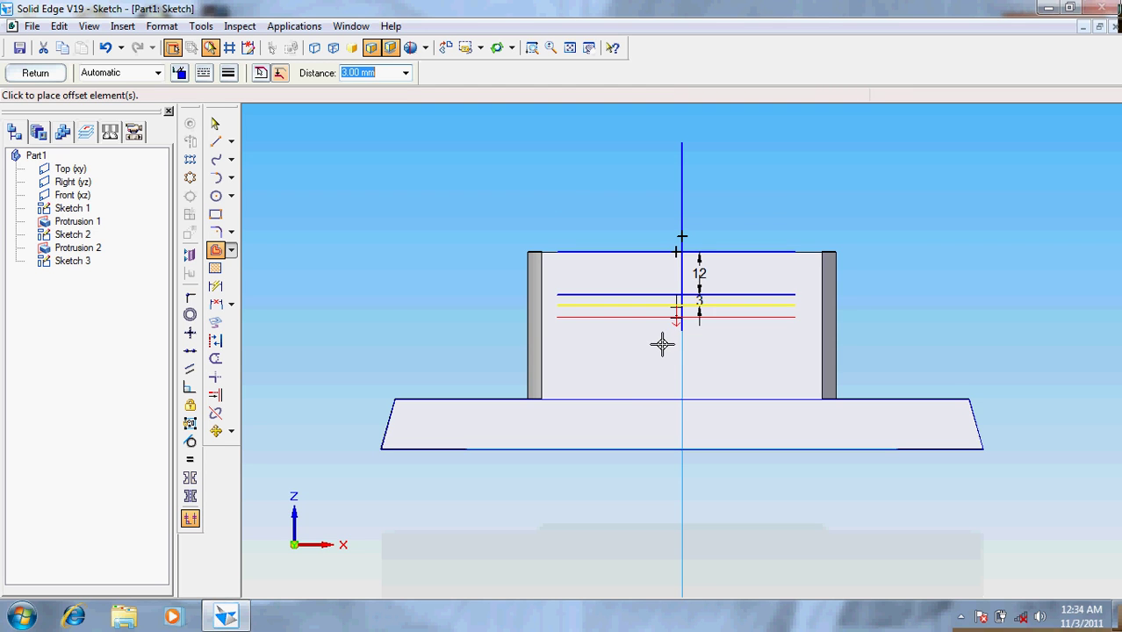
Offset the vertical centre line 22 mm to both sides
{"action": "left_click", "coordinate": [684, 202]}
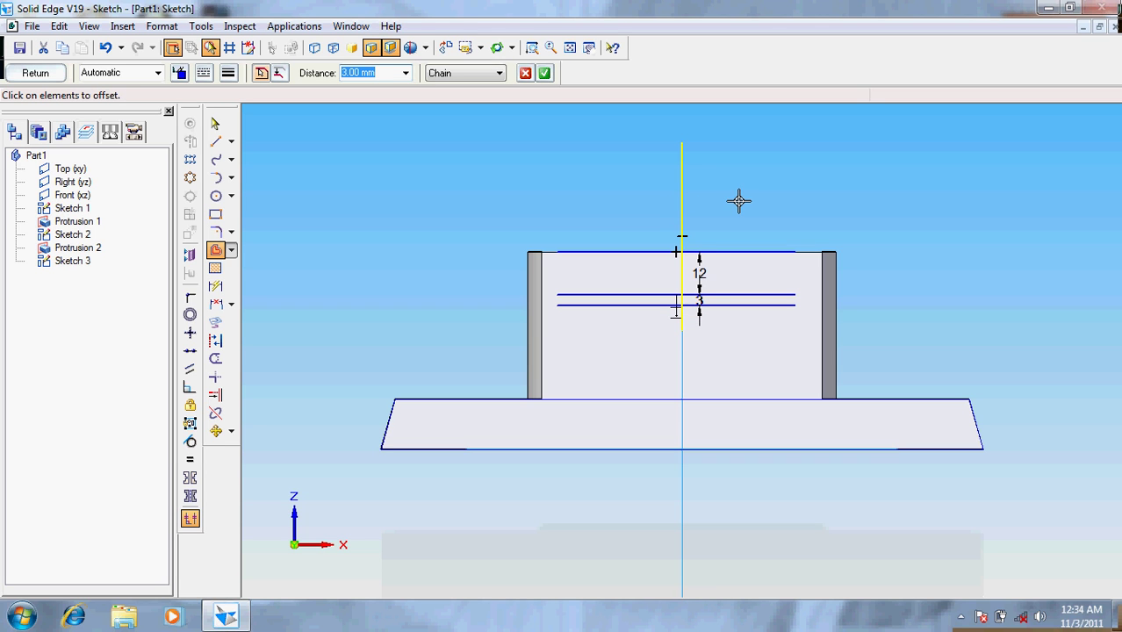
{"action": "type", "text": "22"}
{"action": "key", "text": "Return"}
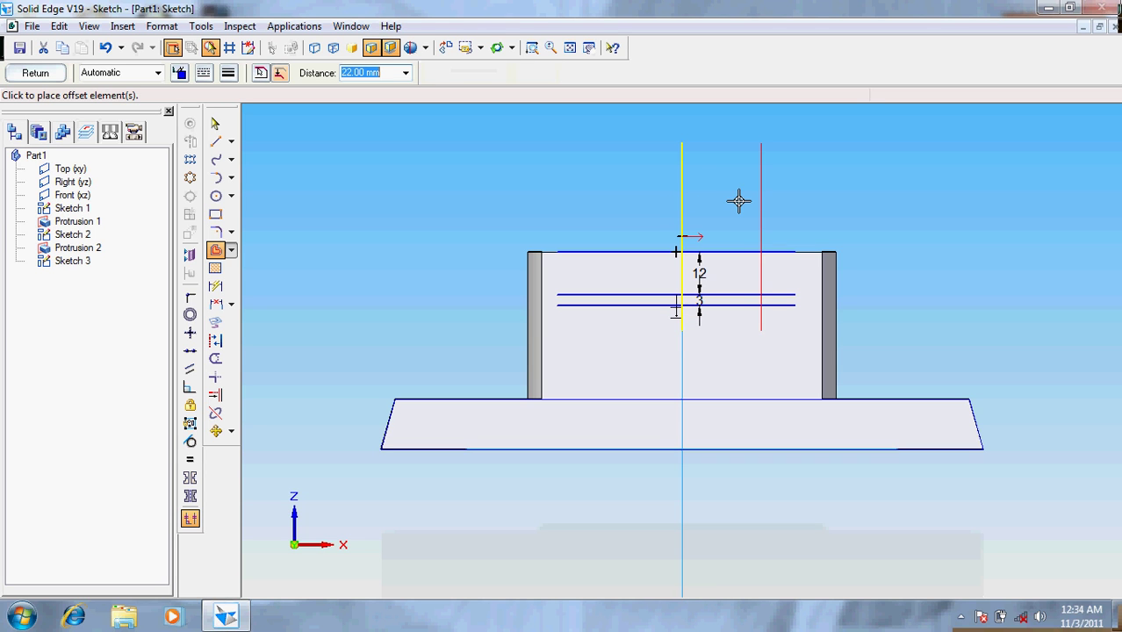
{"action": "left_click", "coordinate": [738, 201]}
{"action": "left_click", "coordinate": [682, 207]}
{"action": "left_click", "coordinate": [538, 197]}
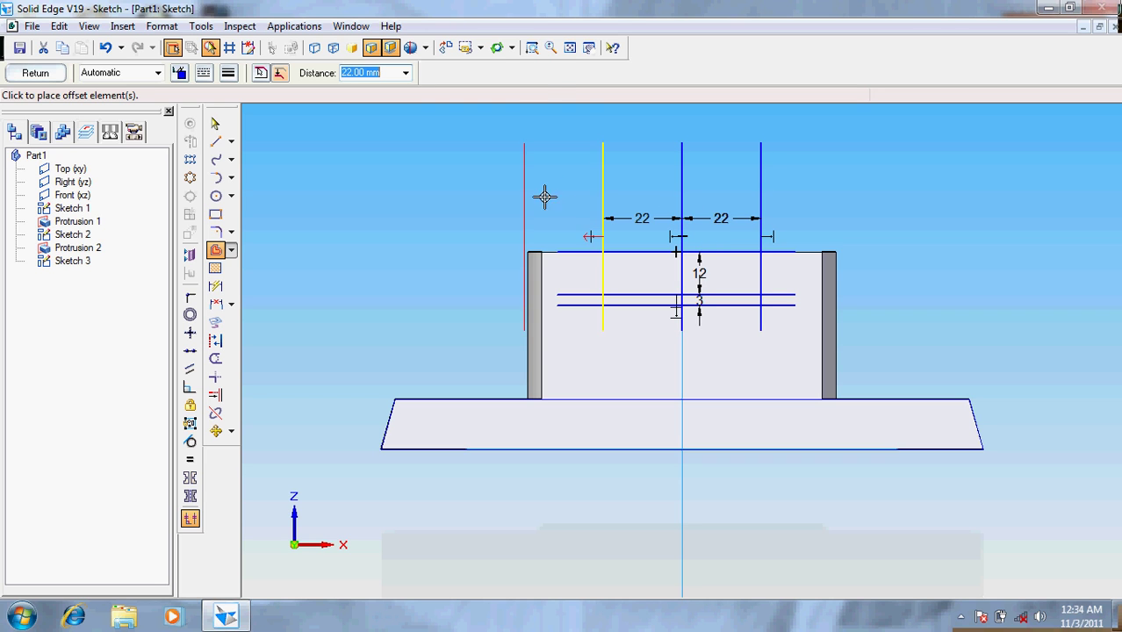
Offset the vertical centre line 19 mm to both sides and end the offset command
{"action": "left_click", "coordinate": [683, 176]}
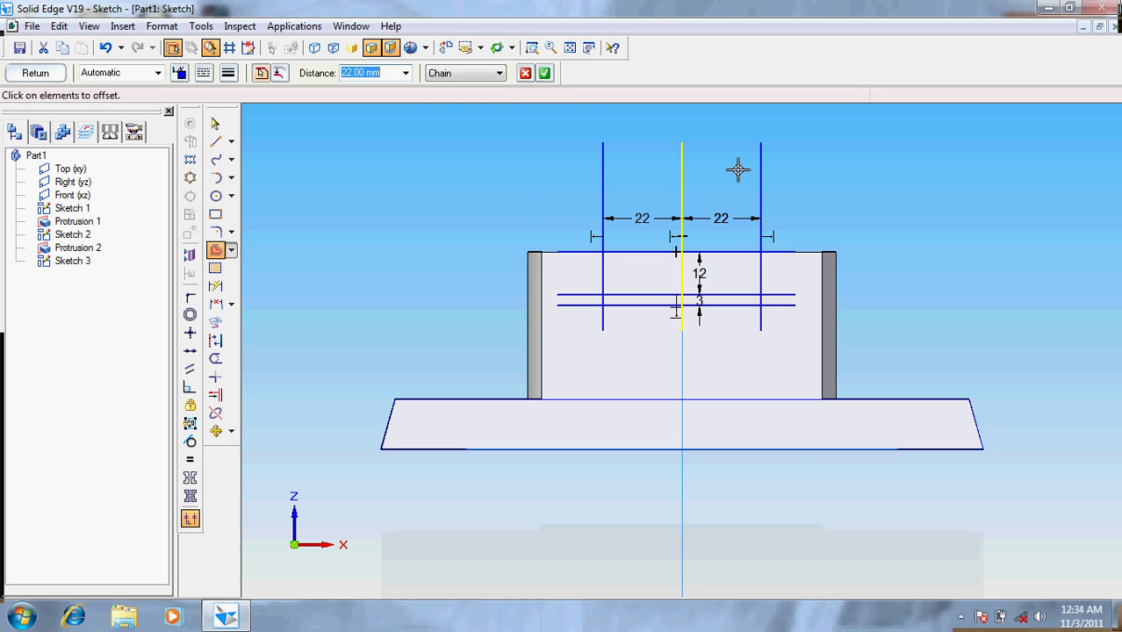
{"action": "type", "text": "19"}
{"action": "key", "text": "Return"}
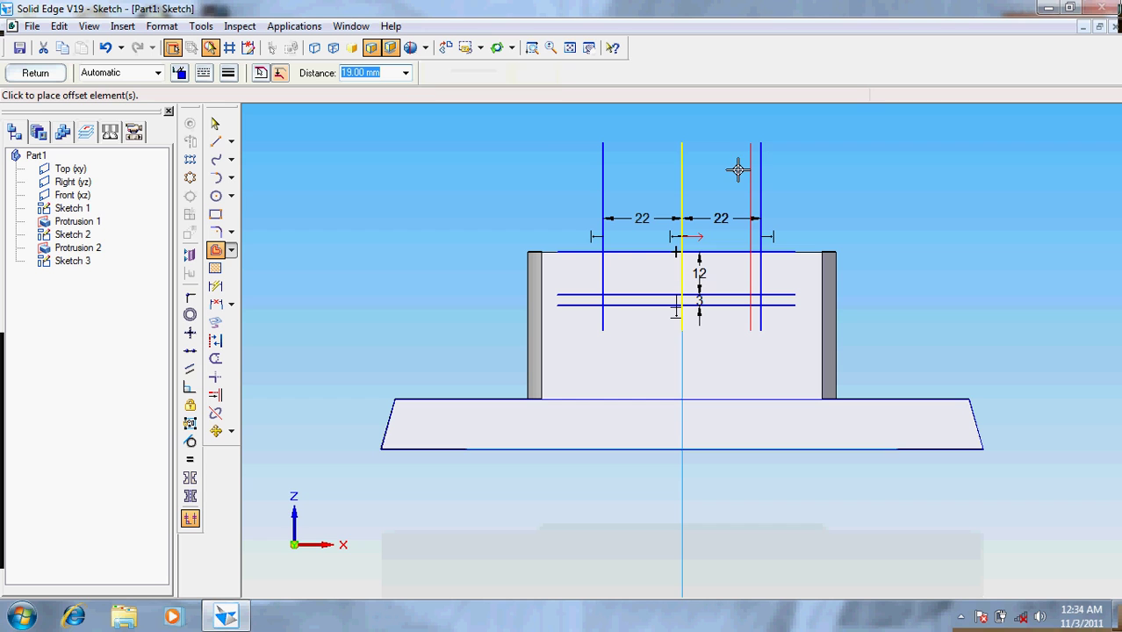
{"action": "left_click", "coordinate": [716, 163]}
{"action": "left_click", "coordinate": [682, 180]}
{"action": "left_click", "coordinate": [544, 180]}
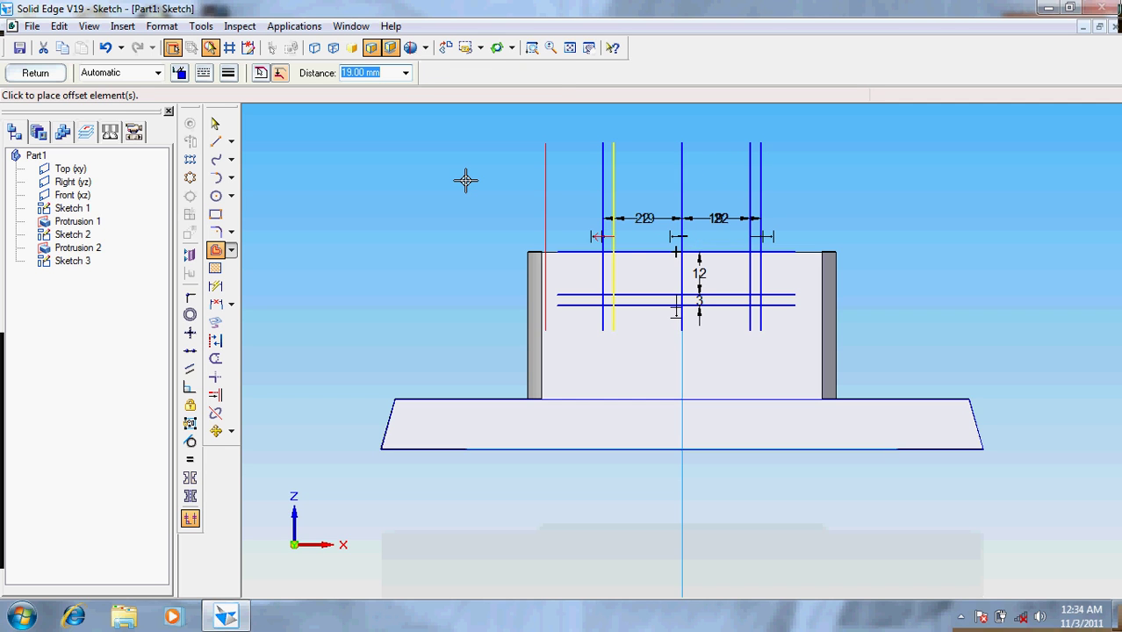
{"action": "right_click", "coordinate": [465, 181]}
{"action": "left_click", "coordinate": [216, 196]}
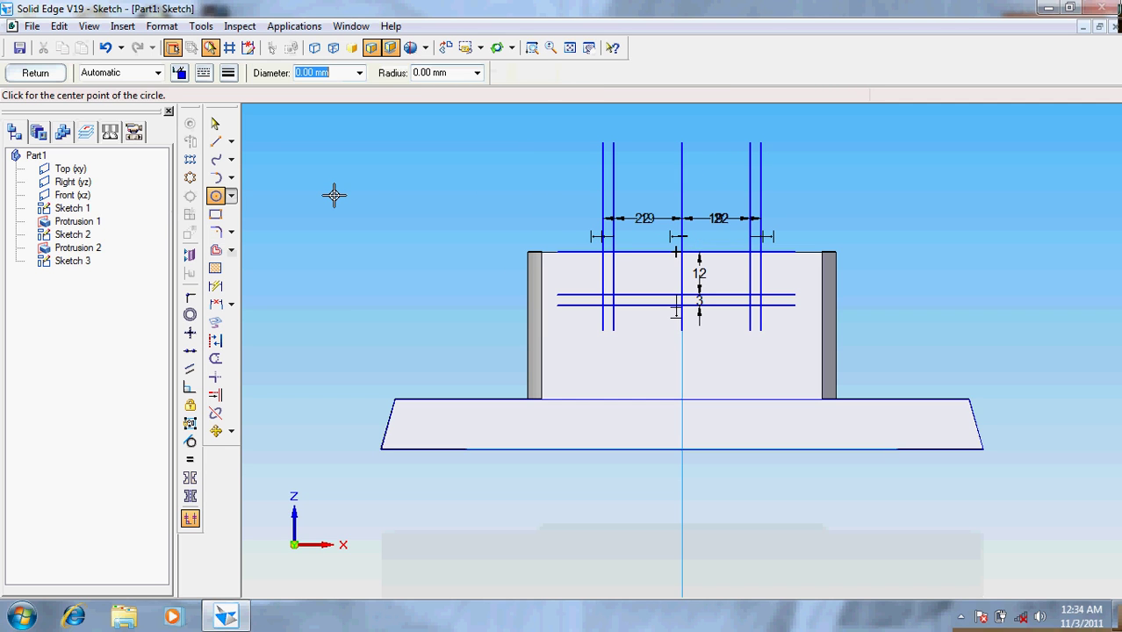
{"action": "left_click", "coordinate": [333, 194]}
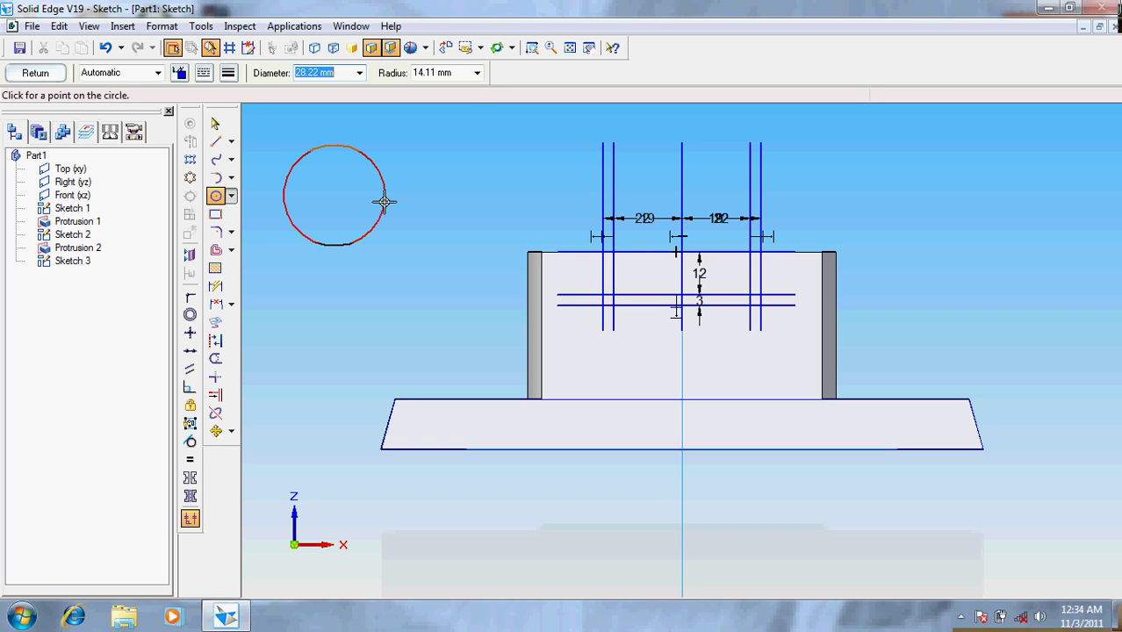
{"action": "type", "text": "3"}
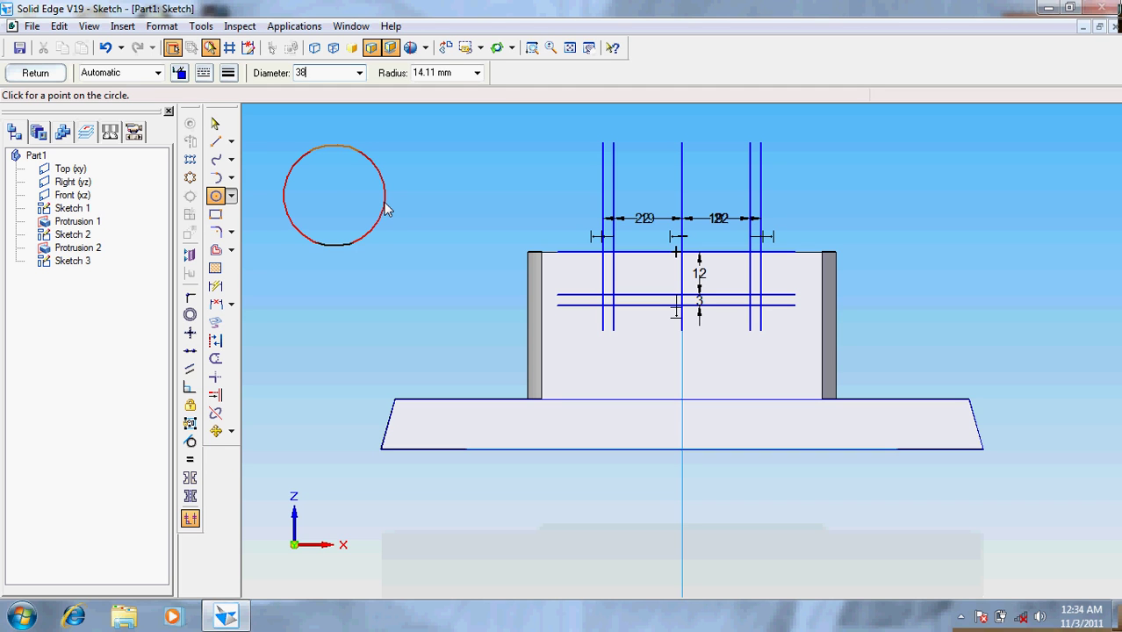
{"action": "type", "text": "8"}
{"action": "key", "text": "Return"}
{"action": "key", "text": "Escape"}
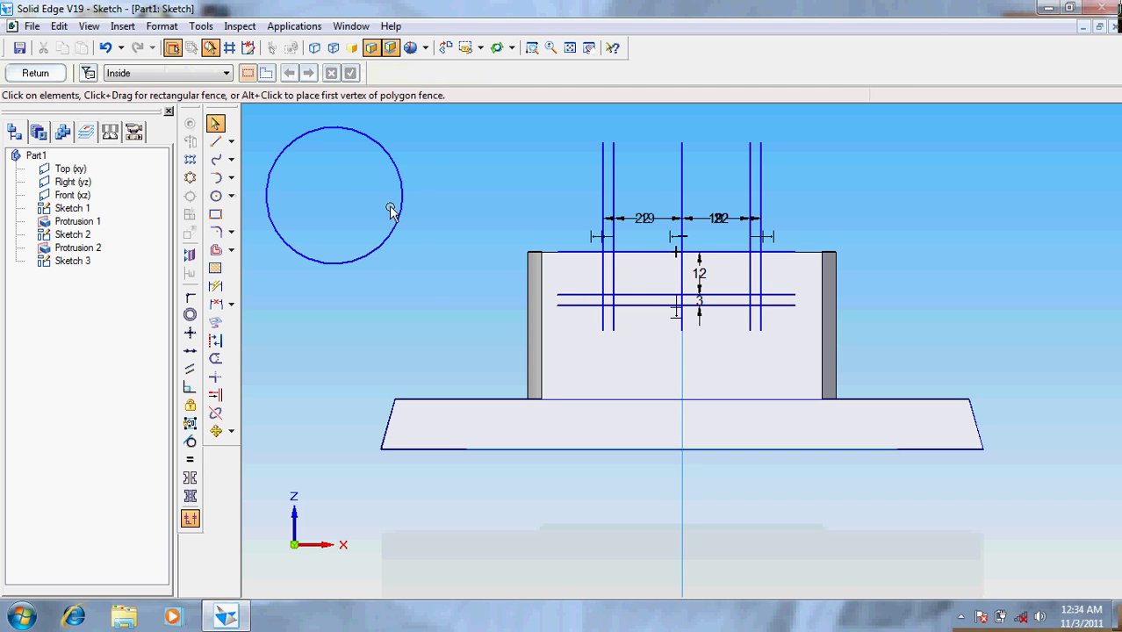
{"action": "left_click_drag", "start_coordinate": [405, 207], "coordinate": [696, 295]}
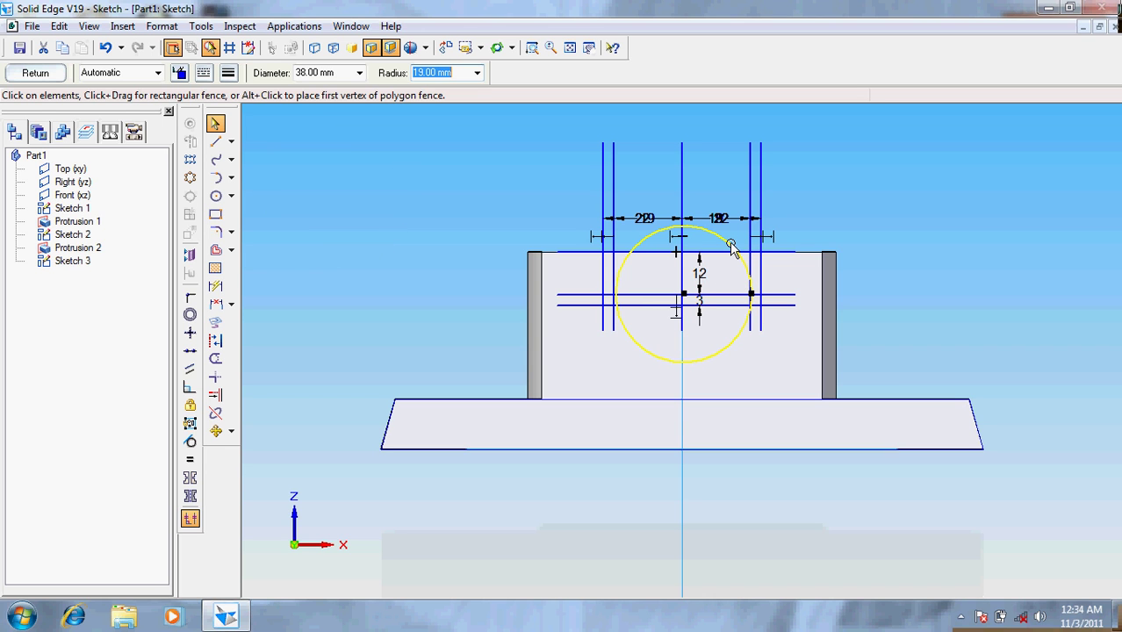
{"action": "key", "text": "Delete"}
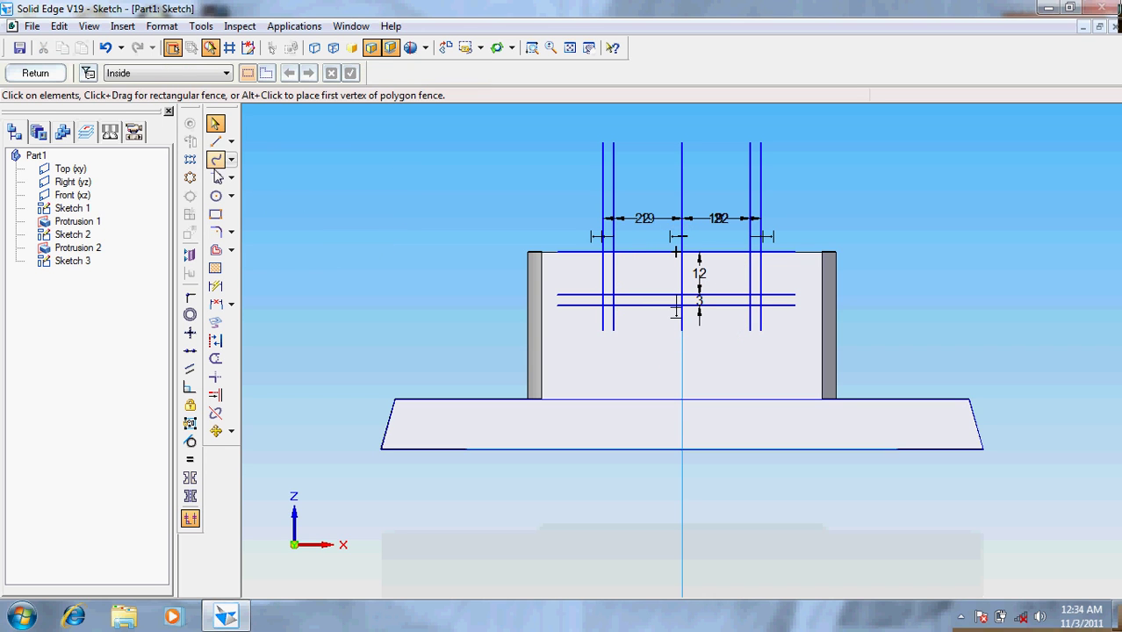
Draw a 38 mm diameter circle centred where the centre line crosses the lowest horizontal line
{"action": "left_click", "coordinate": [216, 196]}
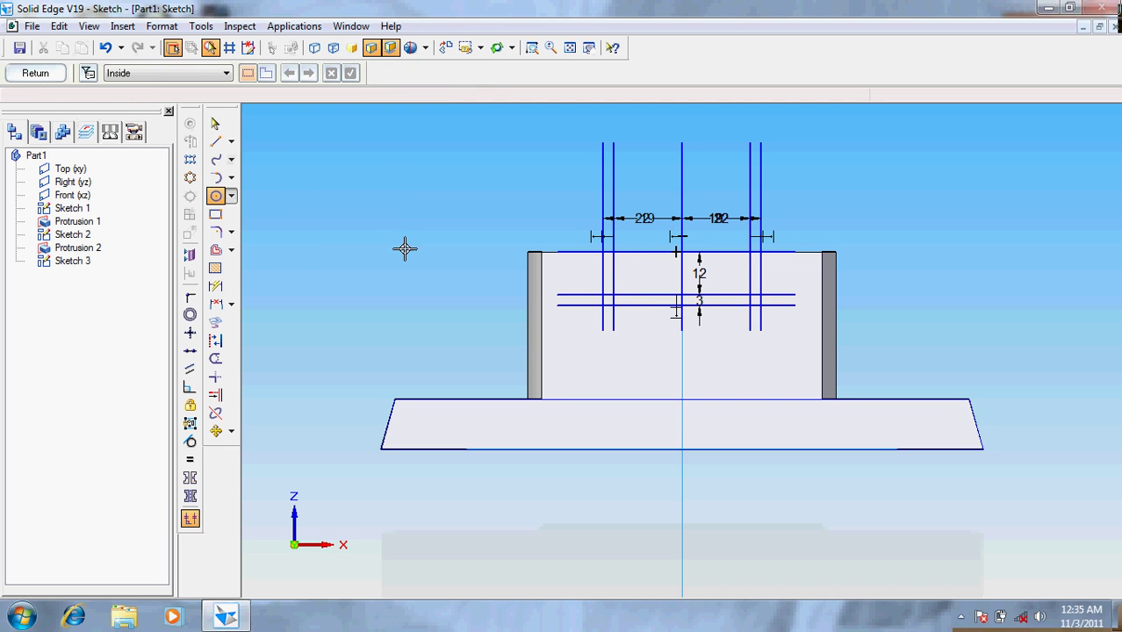
{"action": "left_click", "coordinate": [682, 305]}
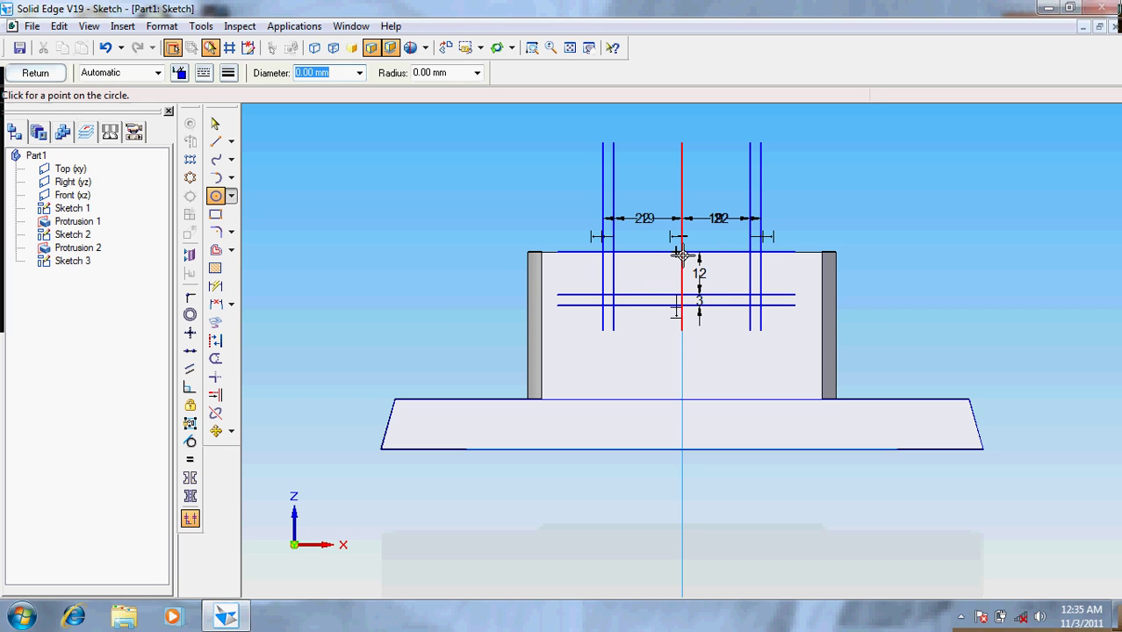
{"action": "type", "text": "38"}
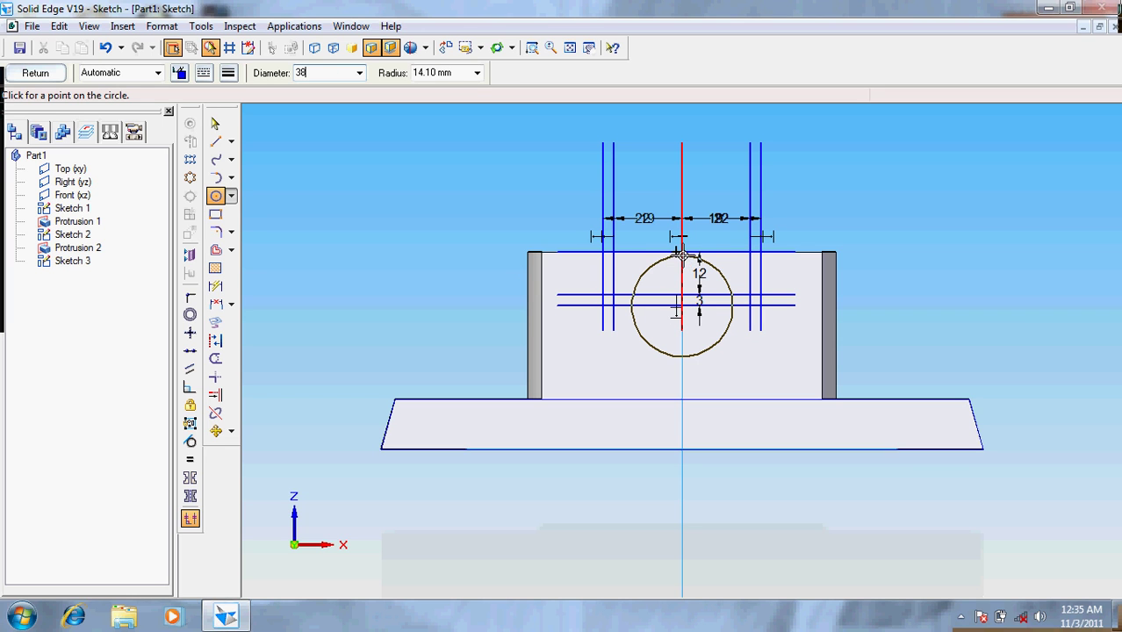
{"action": "key", "text": "Return"}
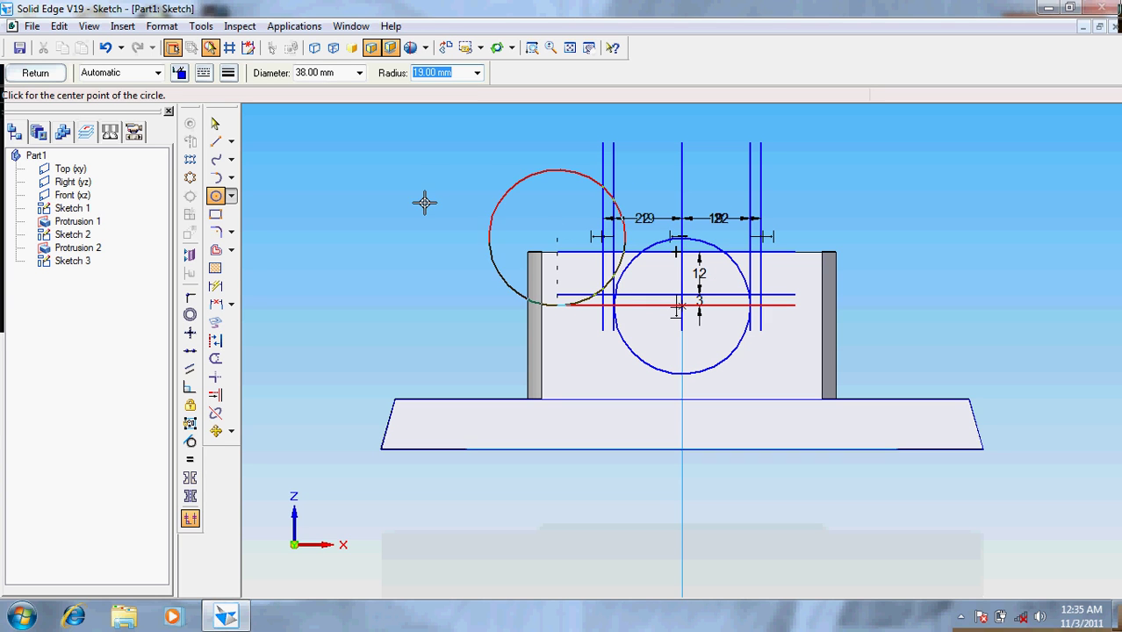
Trim the offset vertical lines and circle above the block's upper edge, and the horizontal lines' ends outside the outer vertical lines
{"action": "left_click", "coordinate": [215, 358]}
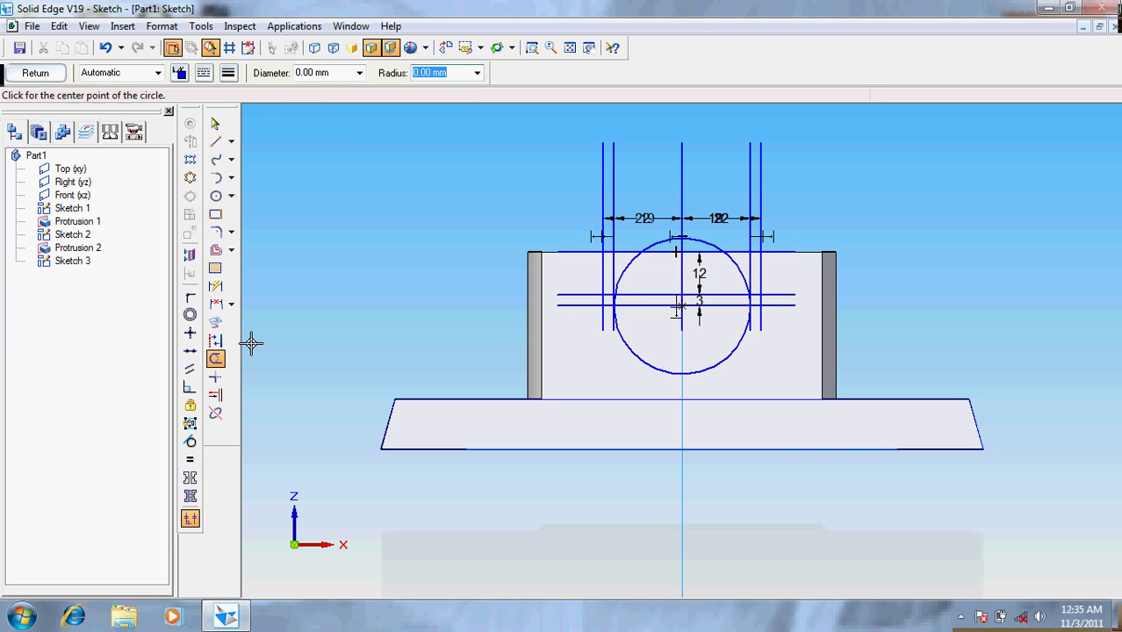
{"action": "mouse_move", "coordinate": [597, 202]}
{"action": "left_mouse_down"}
{"action": "mouse_move", "coordinate": [904, 205]}
{"action": "mouse_move", "coordinate": [699, 274]}
{"action": "left_mouse_up"}
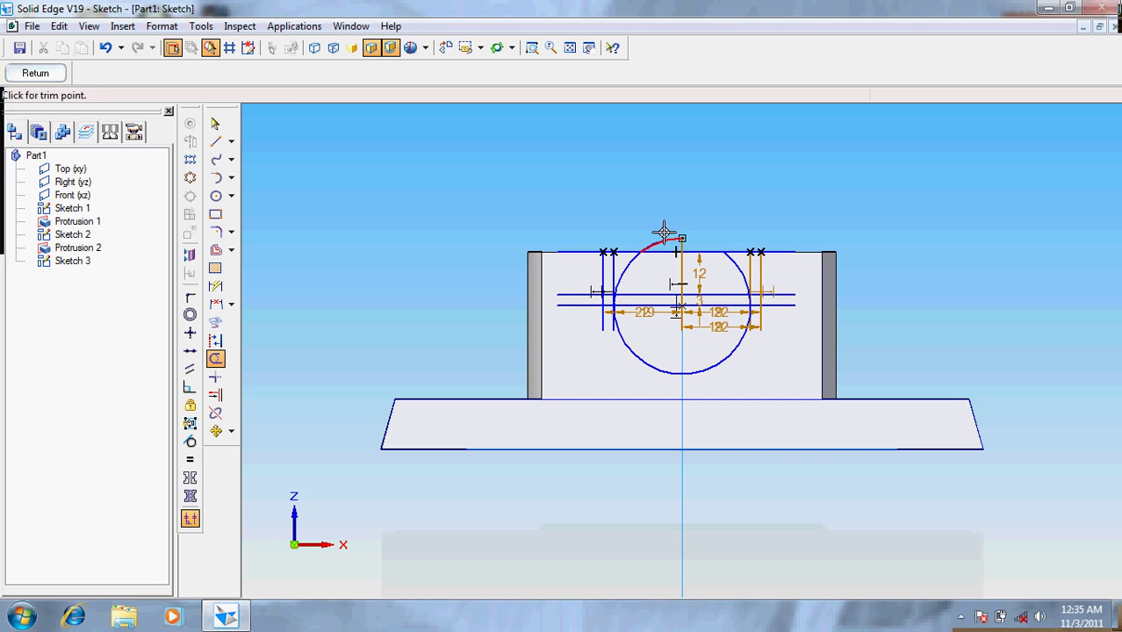
{"action": "left_click_drag", "start_coordinate": [663, 234], "coordinate": [630, 321]}
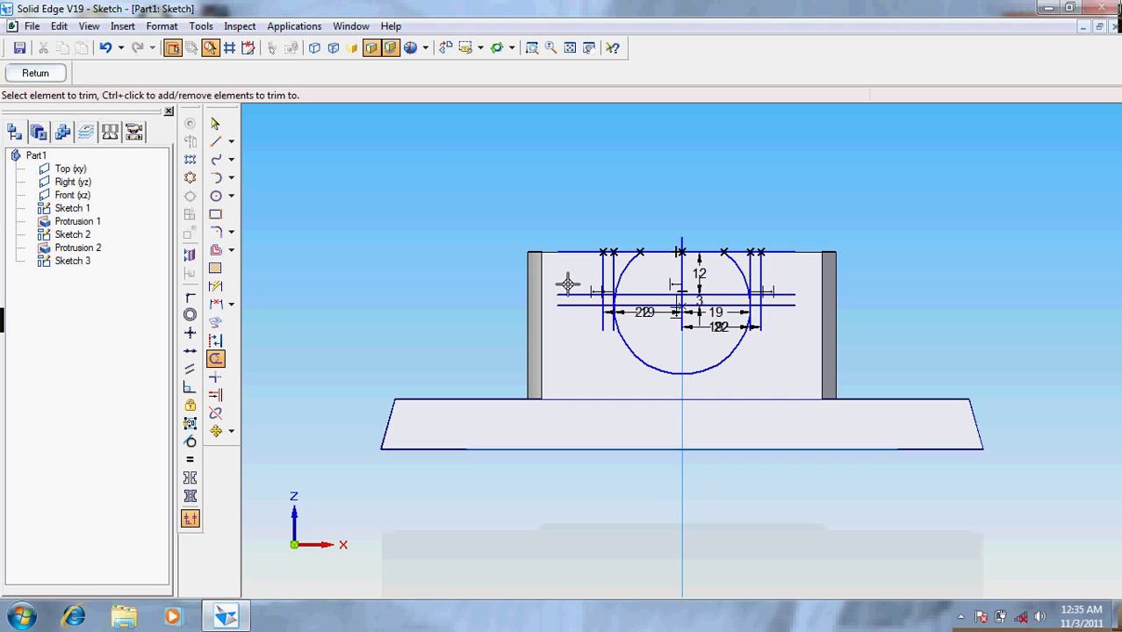
{"action": "left_click_drag", "start_coordinate": [571, 281], "coordinate": [604, 321]}
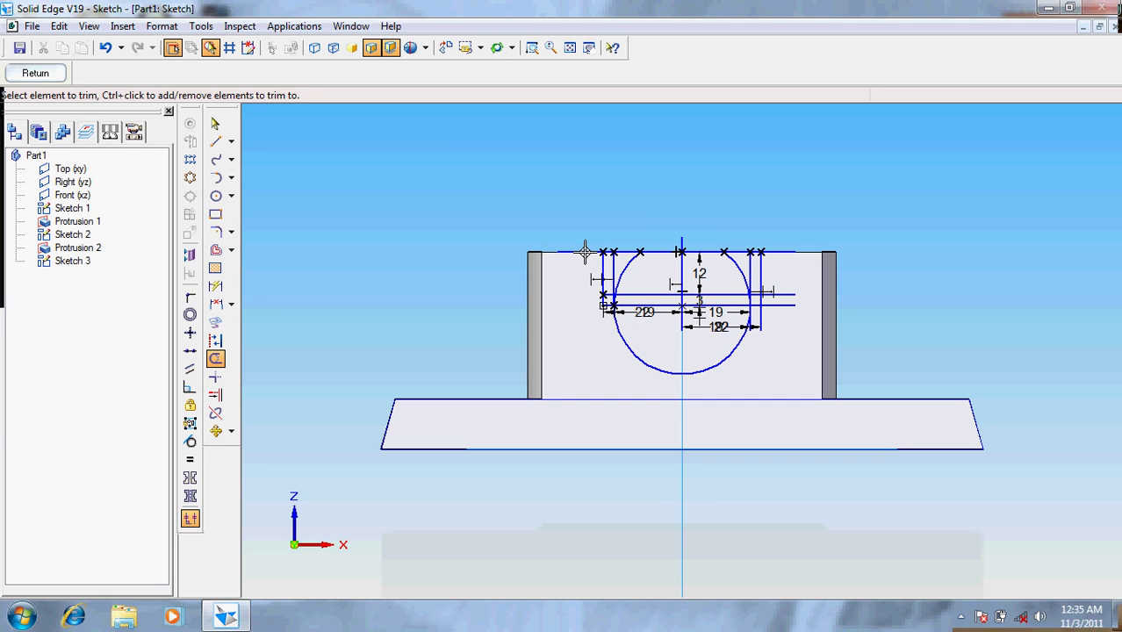
{"action": "mouse_move", "coordinate": [779, 228]}
{"action": "left_mouse_down"}
{"action": "mouse_move", "coordinate": [779, 318]}
{"action": "mouse_move", "coordinate": [762, 306]}
{"action": "left_mouse_up"}
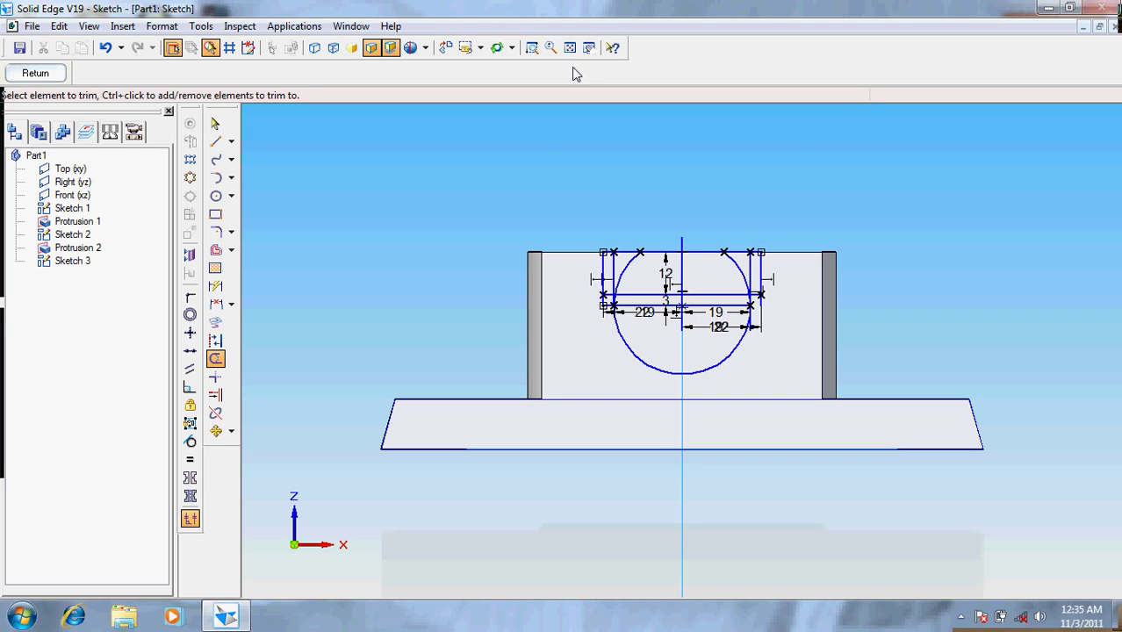
Trim away the centre line, the lowest horizontal line, the span between the shoulders, and the excess arc and line pieces on the left half
{"action": "left_click", "coordinate": [532, 48]}
{"action": "left_click_drag", "start_coordinate": [562, 231], "coordinate": [793, 395]}
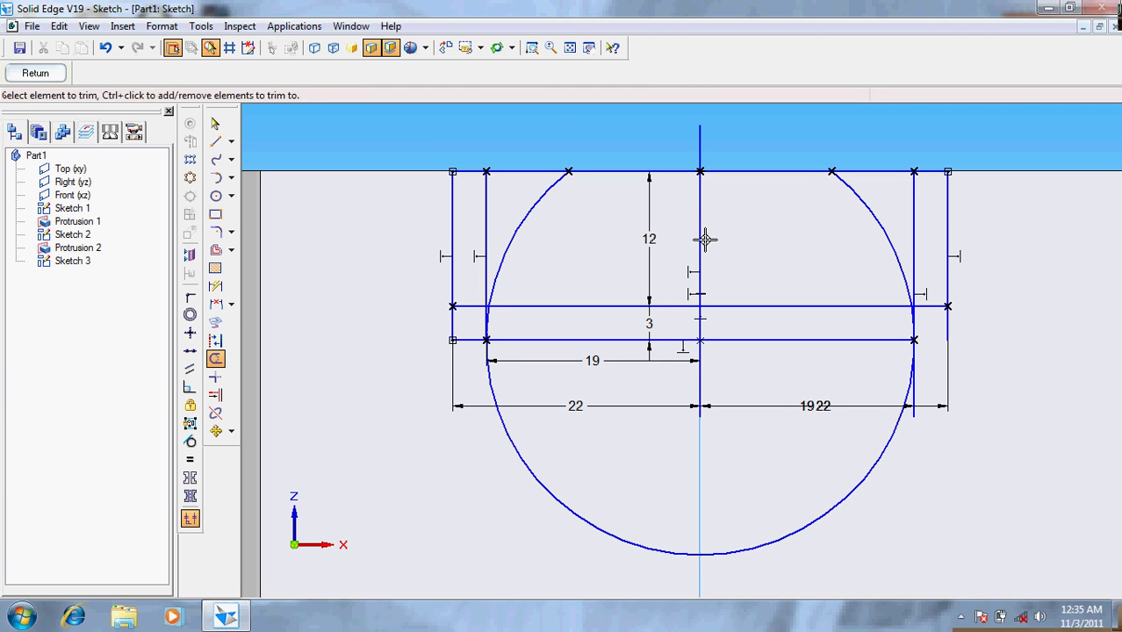
{"action": "left_click", "coordinate": [699, 151]}
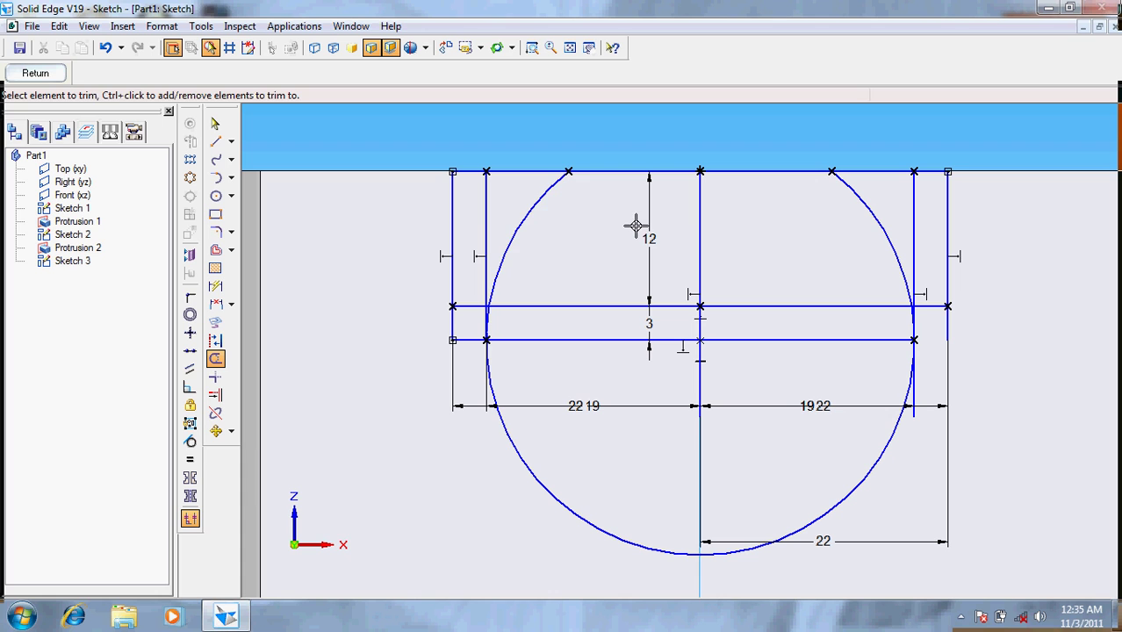
{"action": "left_click", "coordinate": [544, 200]}
{"action": "left_click_drag", "start_coordinate": [484, 211], "coordinate": [486, 279]}
{"action": "left_click", "coordinate": [489, 307]}
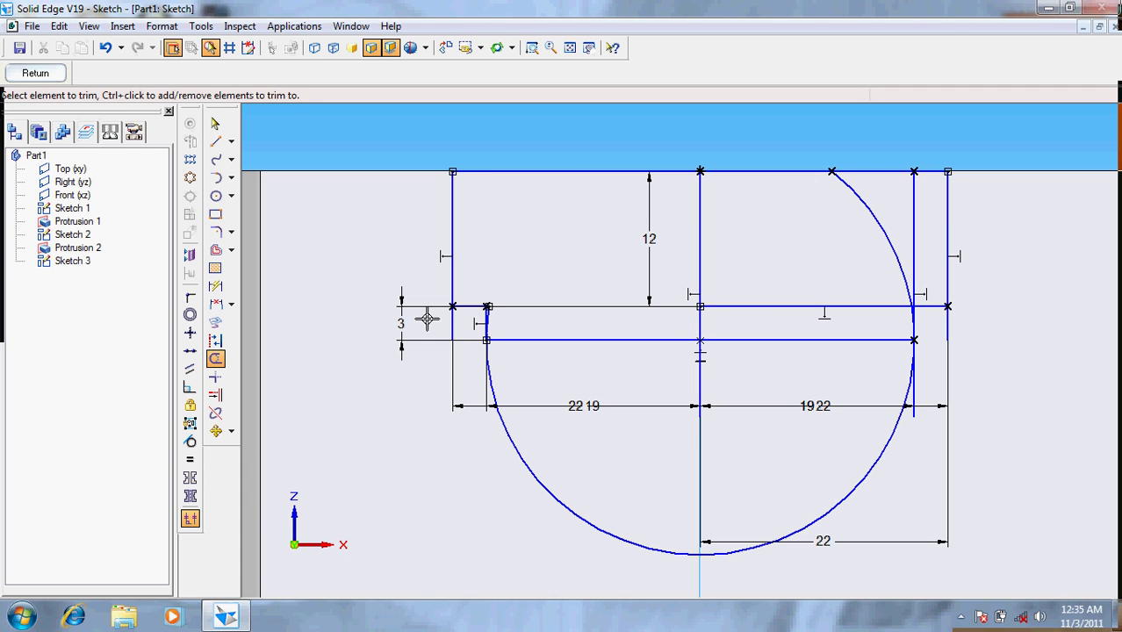
{"action": "left_click", "coordinate": [452, 324]}
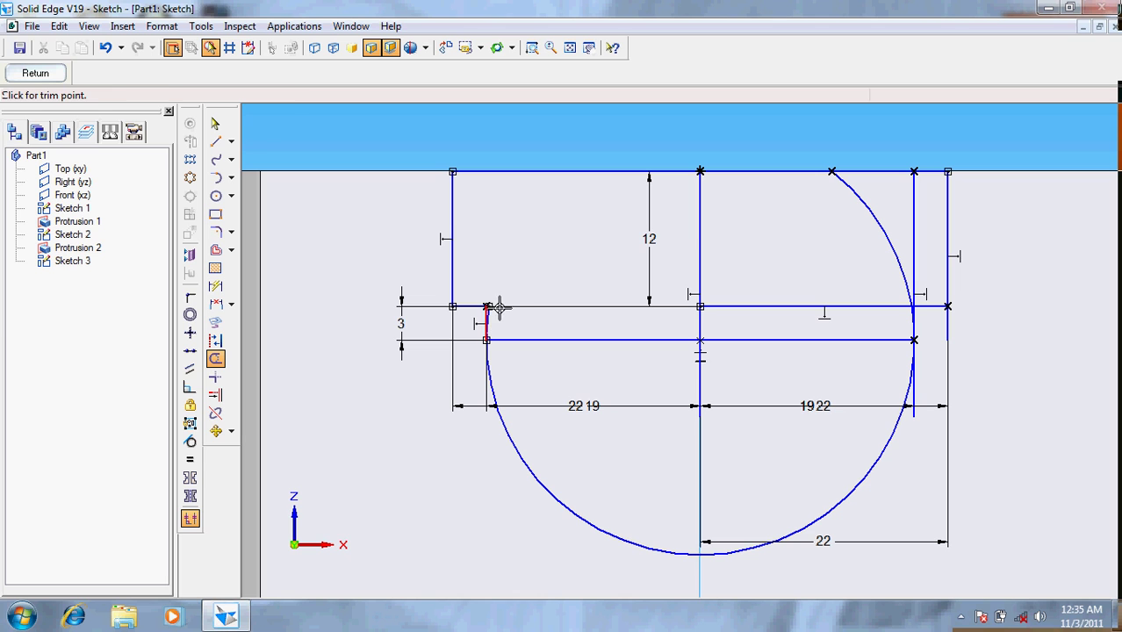
{"action": "mouse_move", "coordinate": [648, 226]}
{"action": "left_mouse_down"}
{"action": "mouse_move", "coordinate": [708, 281]}
{"action": "mouse_move", "coordinate": [651, 334]}
{"action": "mouse_move", "coordinate": [671, 306]}
{"action": "left_mouse_up"}
{"action": "left_click_drag", "start_coordinate": [721, 336], "coordinate": [672, 323]}
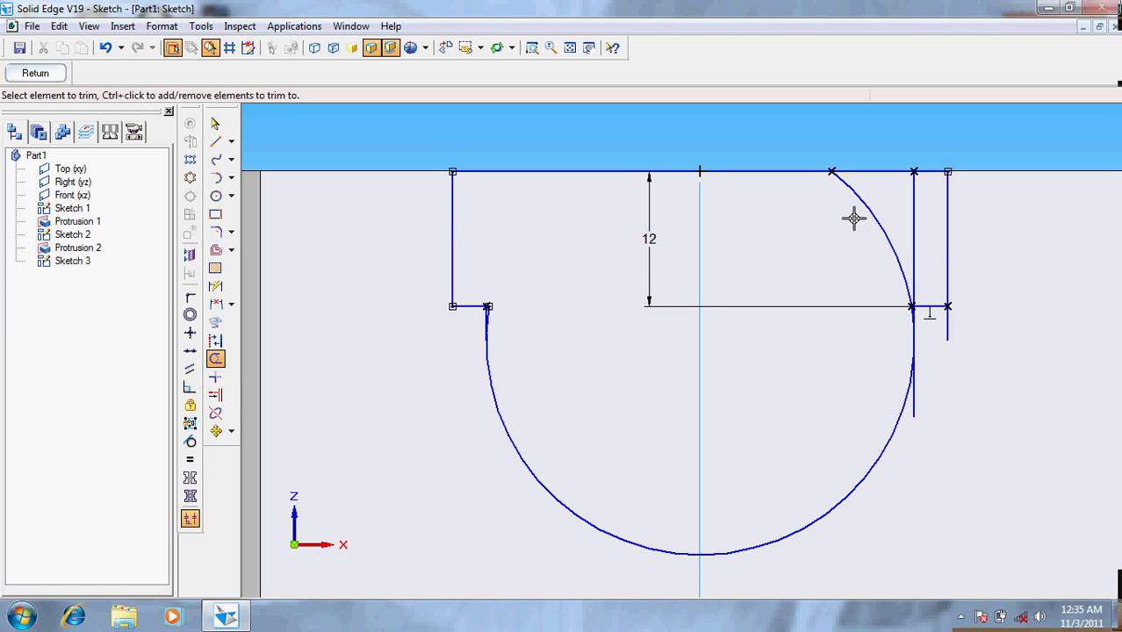
Trim the right half's arc and inner vertical line above the shoulder, plus both vertical lines' surplus lower ends
{"action": "mouse_move", "coordinate": [869, 195]}
{"action": "left_mouse_down"}
{"action": "mouse_move", "coordinate": [858, 237]}
{"action": "mouse_move", "coordinate": [819, 153]}
{"action": "left_mouse_up"}
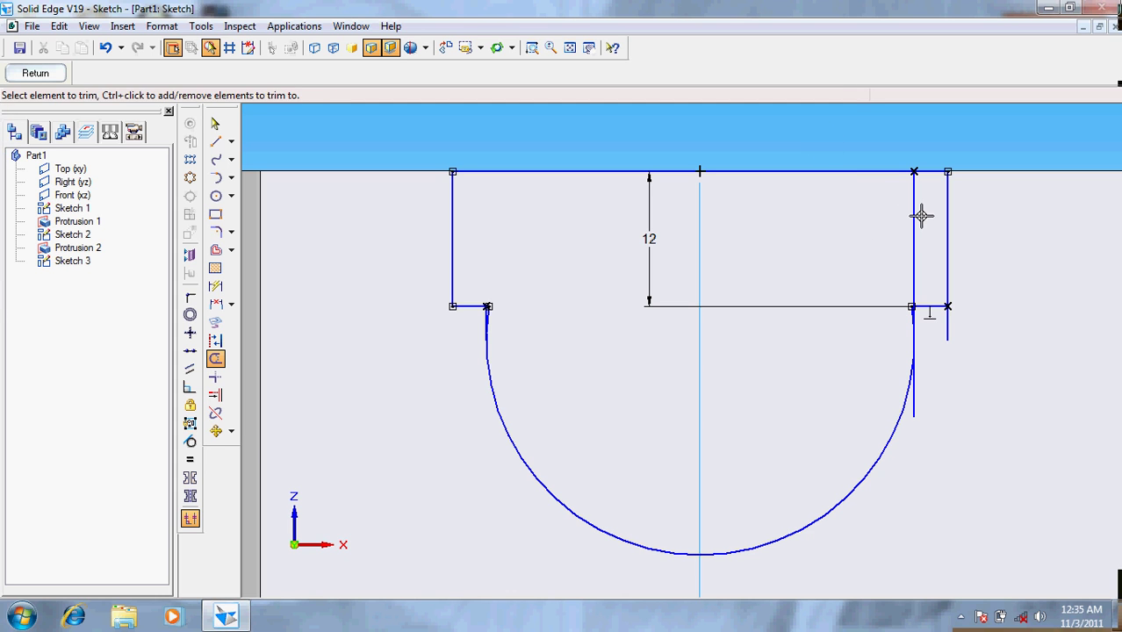
{"action": "left_click_drag", "start_coordinate": [917, 217], "coordinate": [931, 396]}
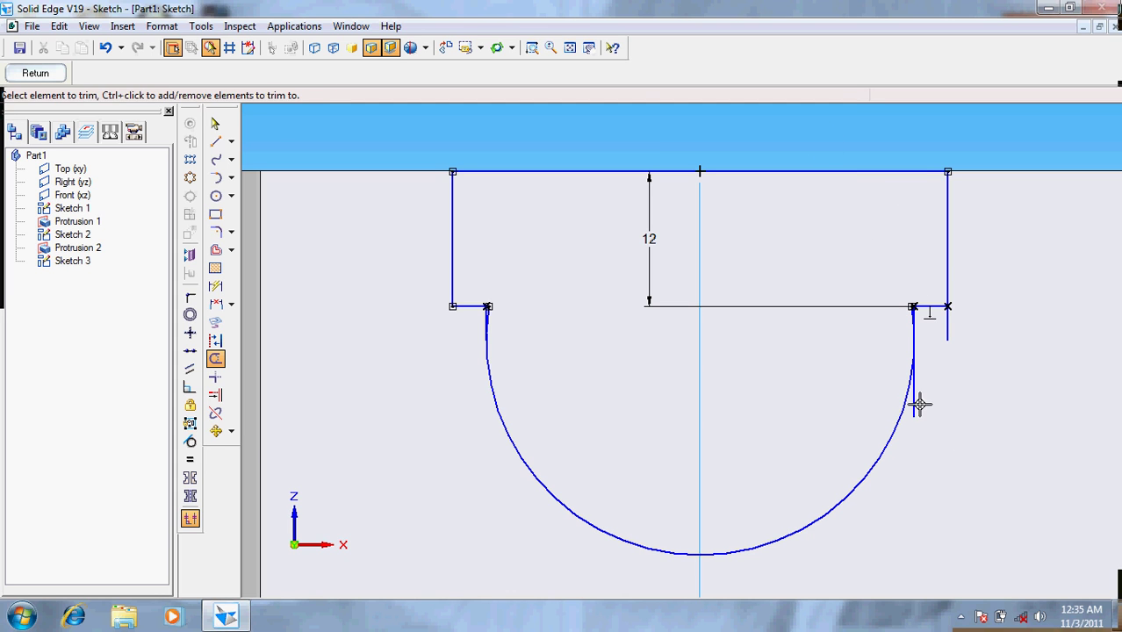
{"action": "left_click_drag", "start_coordinate": [932, 313], "coordinate": [949, 323]}
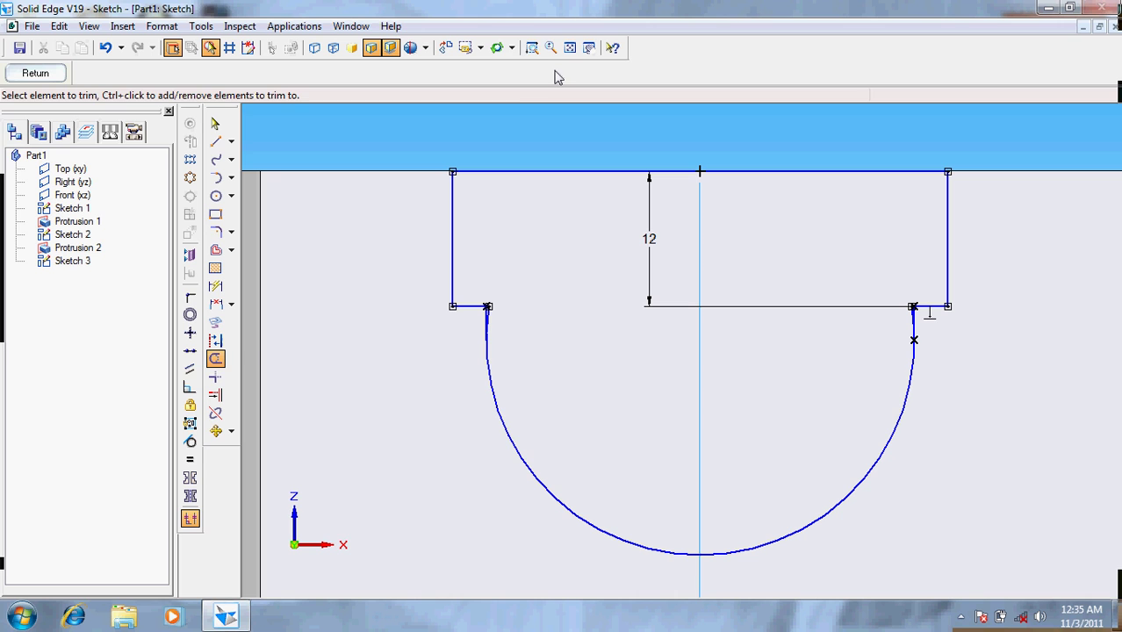
Trim the small leftover arc pieces beside the inner vertical lines at both shoulders and close the slot profile sketch
{"action": "left_click", "coordinate": [532, 47]}
{"action": "left_click_drag", "start_coordinate": [466, 250], "coordinate": [935, 360]}
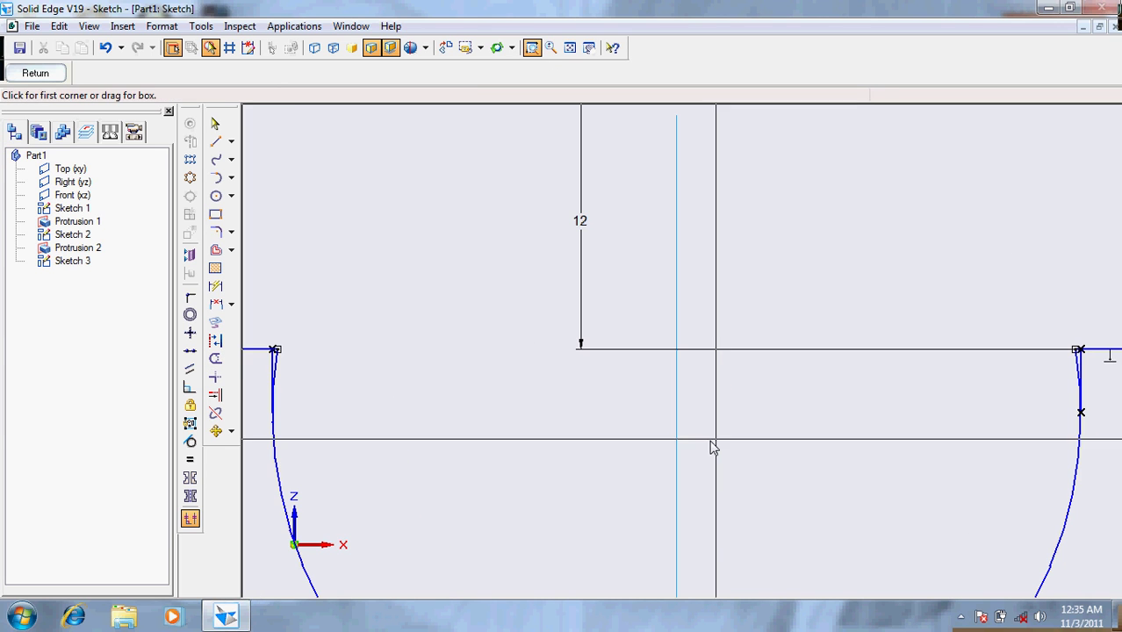
{"action": "key", "text": "Escape"}
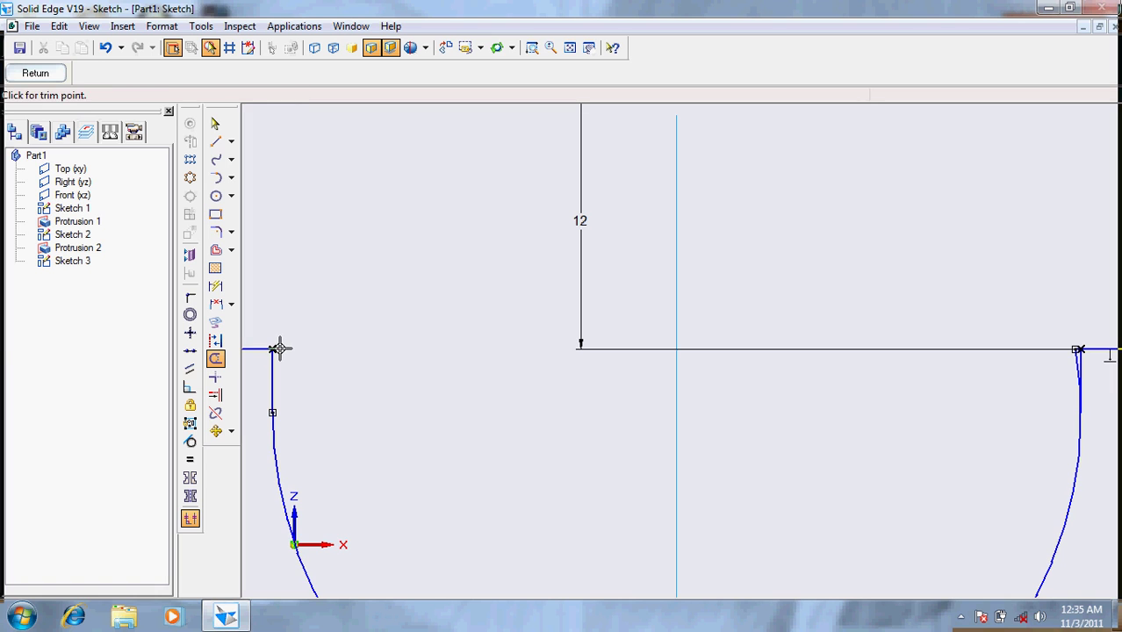
{"action": "left_click", "coordinate": [1076, 354]}
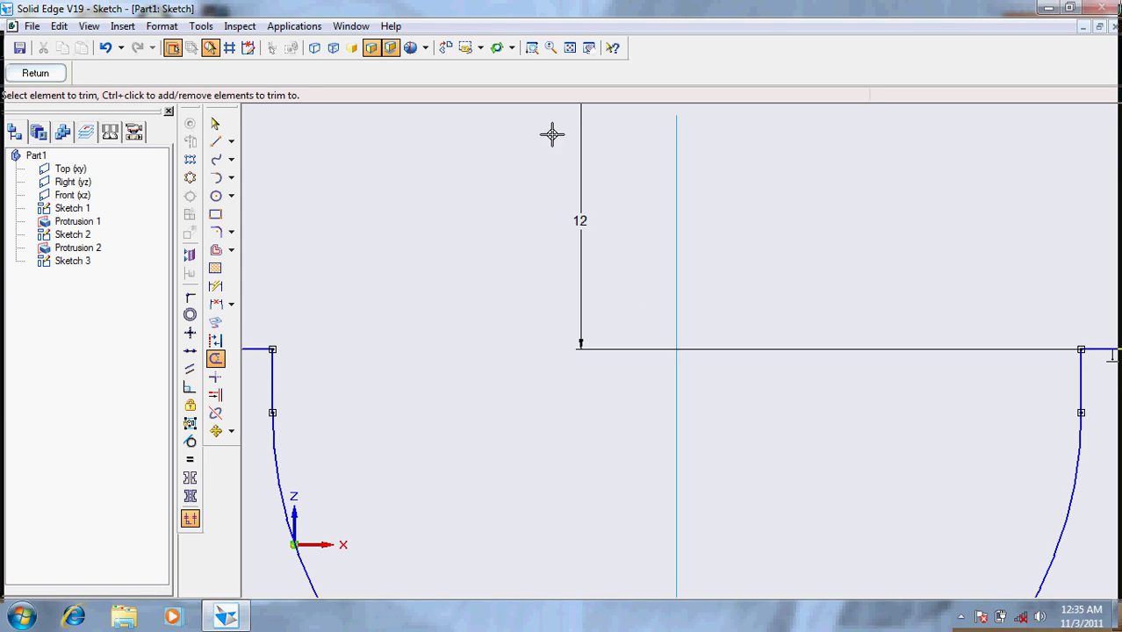
{"action": "left_click", "coordinate": [569, 49]}
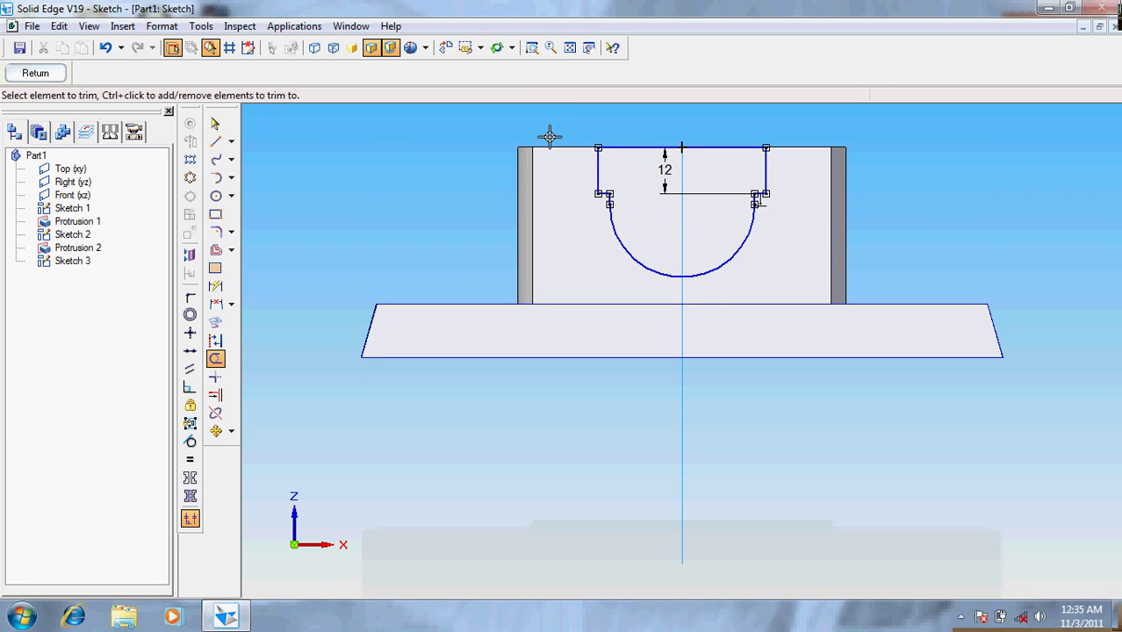
{"action": "left_click", "coordinate": [35, 74]}
Cut the stepped, round-bottomed slot profile through the entire block with a Through All cutout from the existing sketch
{"action": "left_click", "coordinate": [232, 213]}
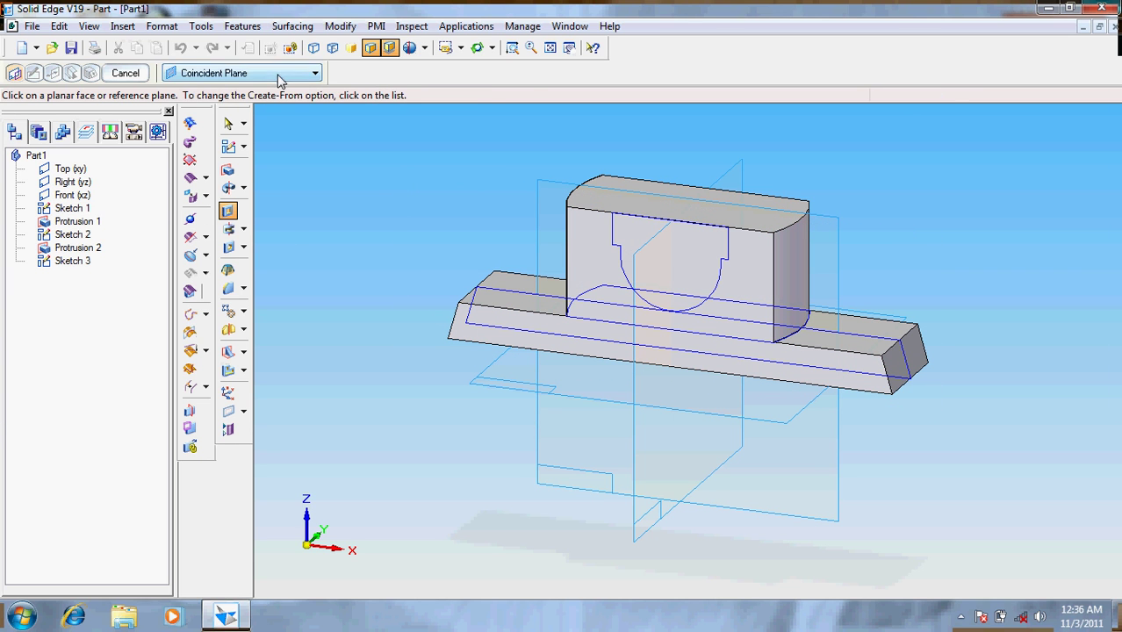
{"action": "left_click", "coordinate": [239, 73]}
{"action": "left_click", "coordinate": [215, 210]}
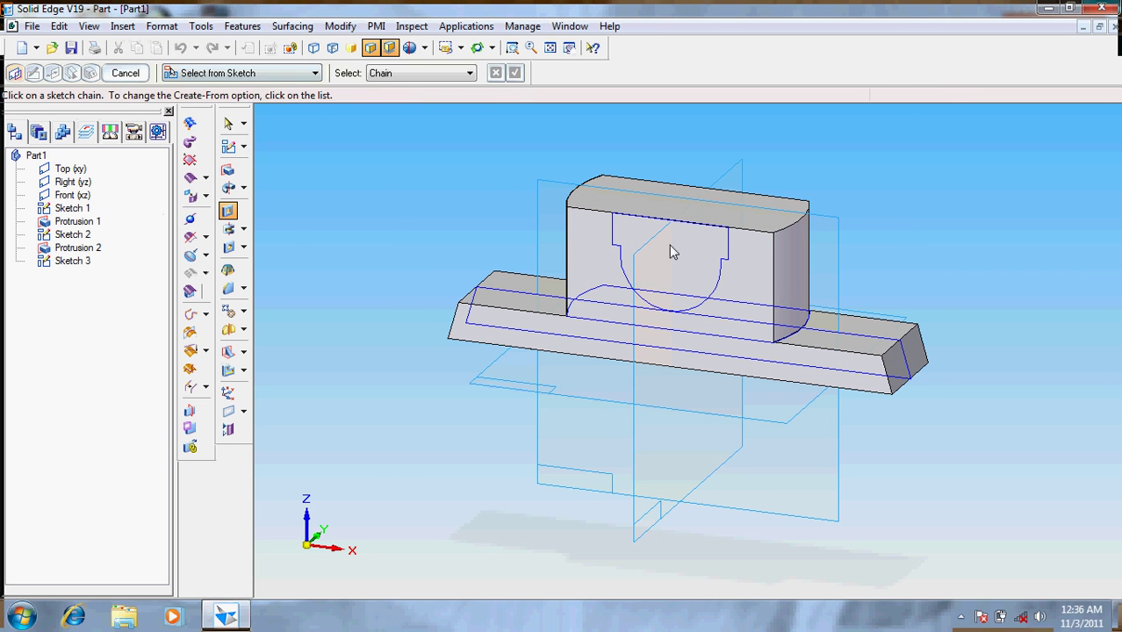
{"action": "left_click", "coordinate": [624, 257]}
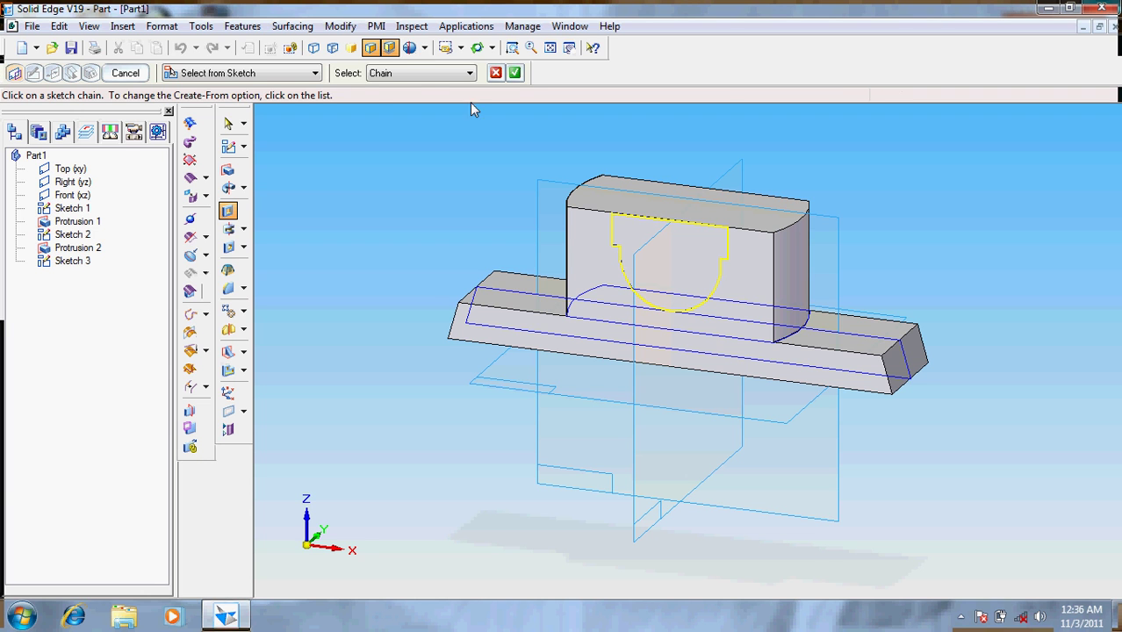
{"action": "left_click", "coordinate": [519, 73]}
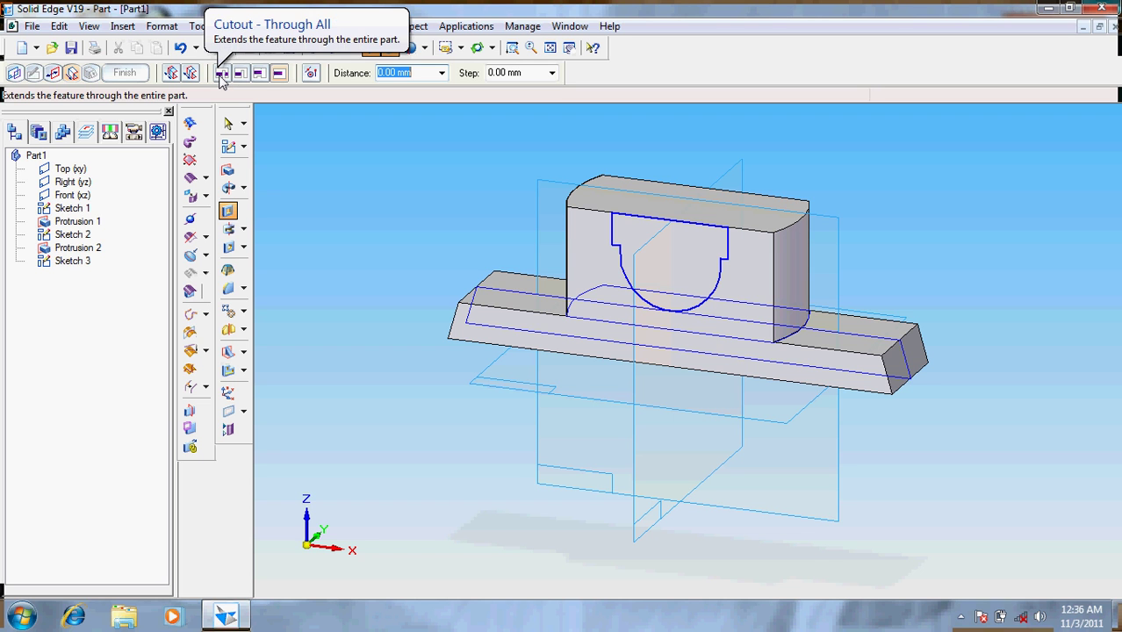
{"action": "left_click", "coordinate": [222, 76]}
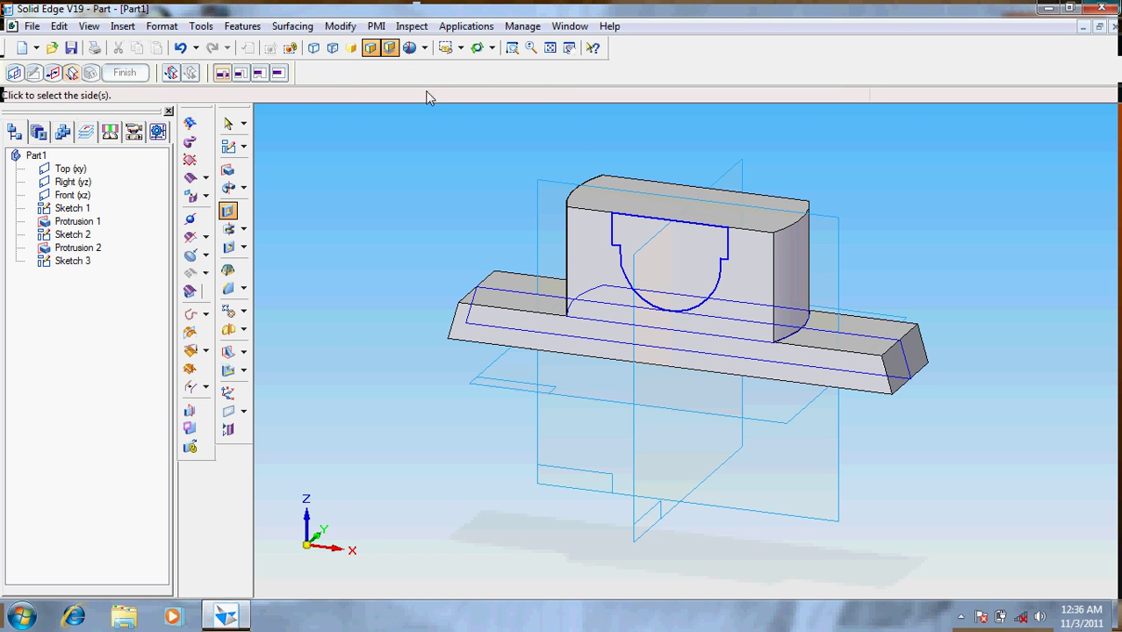
{"action": "left_click", "coordinate": [743, 151]}
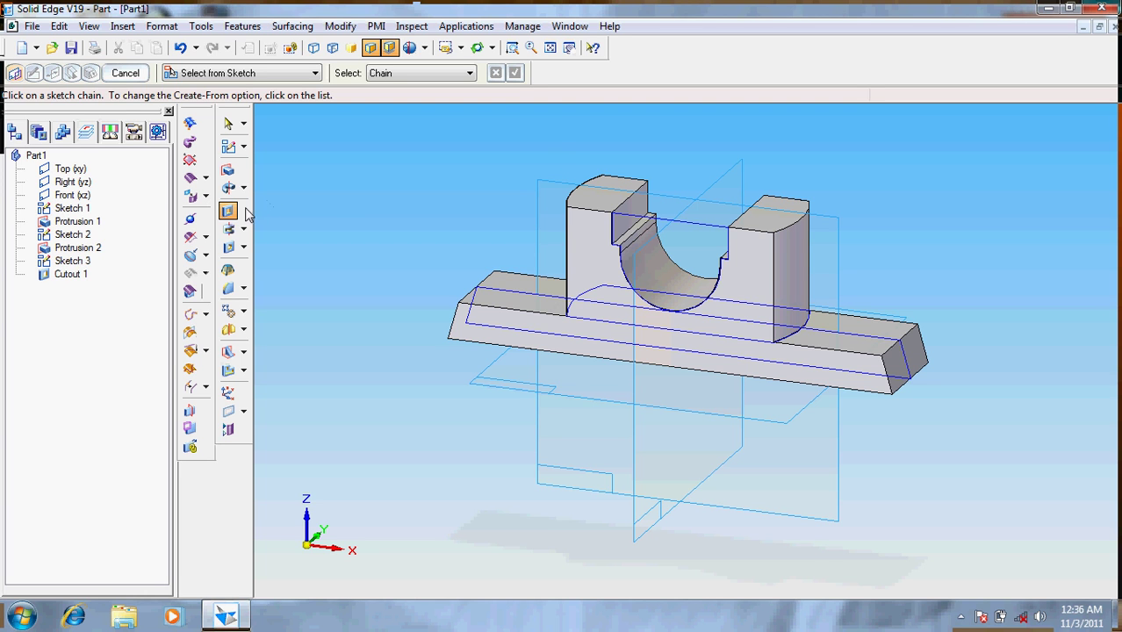
Start a new sketch on the underside of the trapezoidal base, using a coincident plane
{"action": "left_click", "coordinate": [228, 146]}
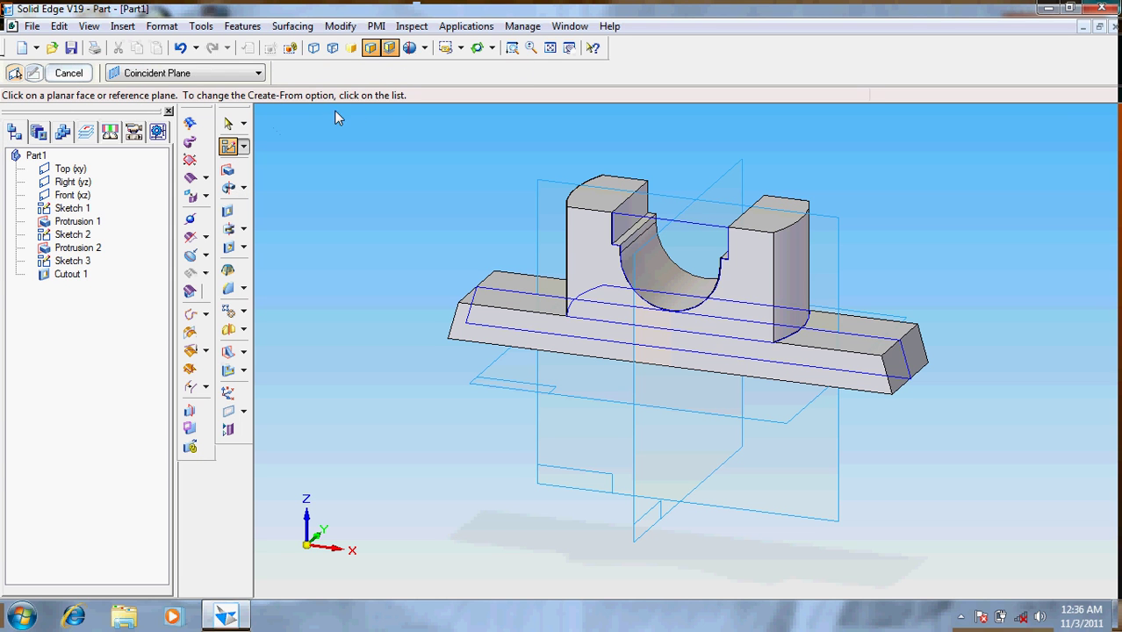
{"action": "left_click", "coordinate": [476, 47]}
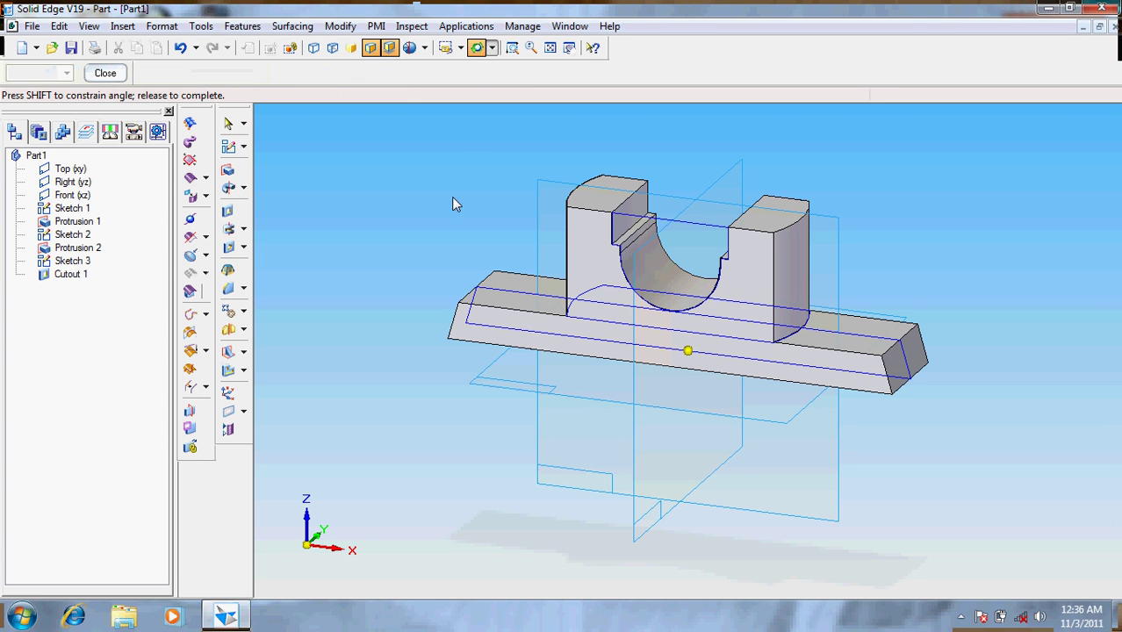
{"action": "left_click_drag", "start_coordinate": [451, 197], "coordinate": [470, 145]}
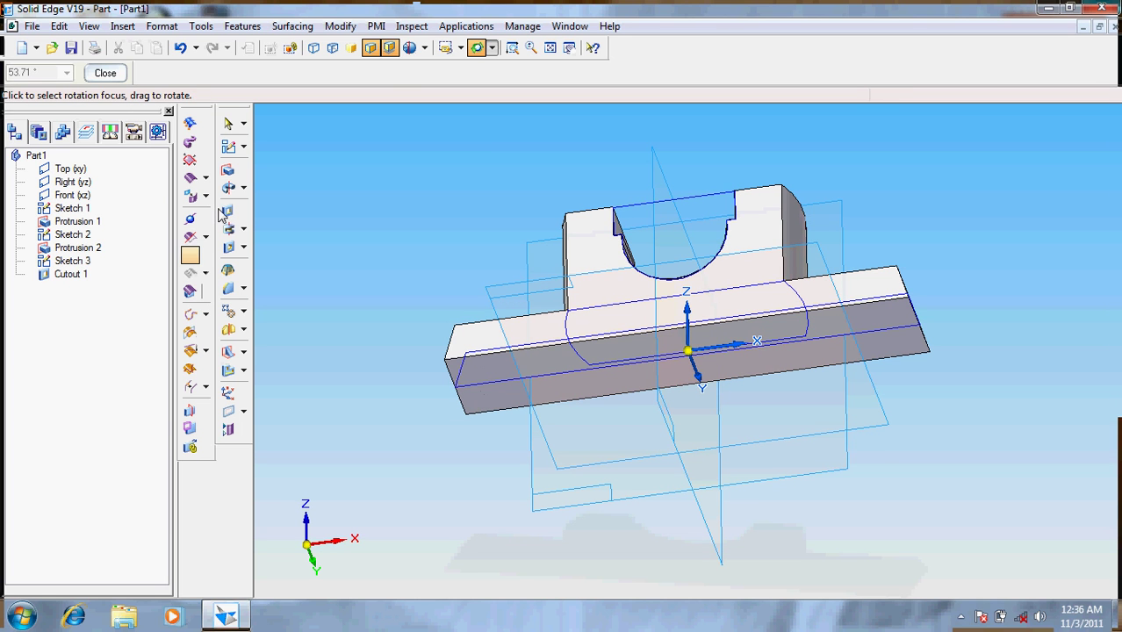
{"action": "left_click", "coordinate": [228, 146]}
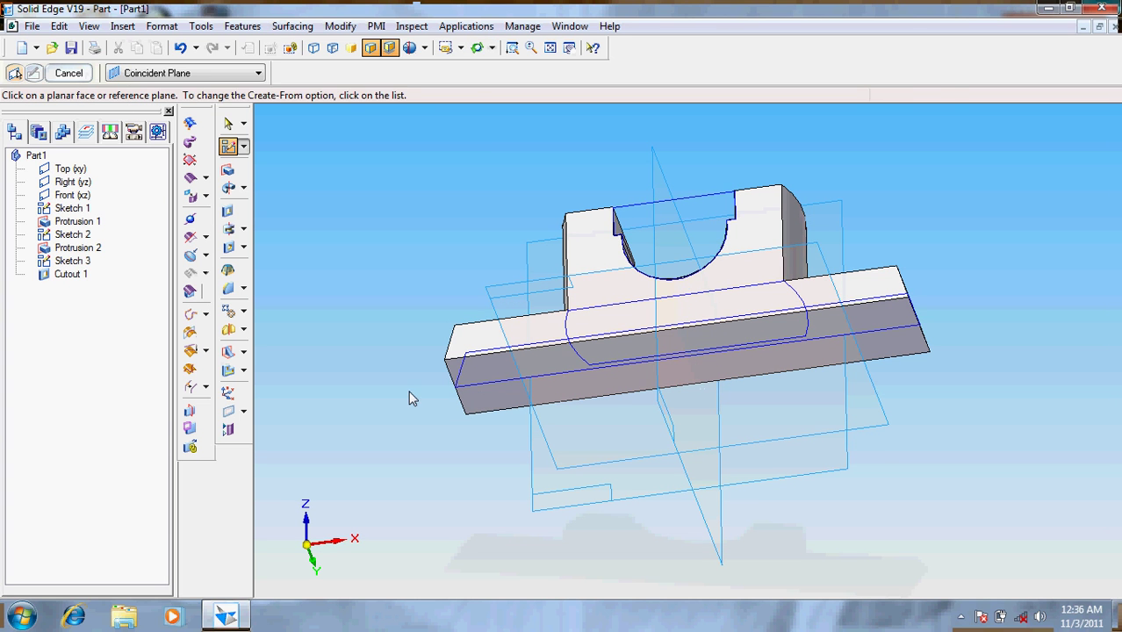
{"action": "left_click", "coordinate": [471, 370]}
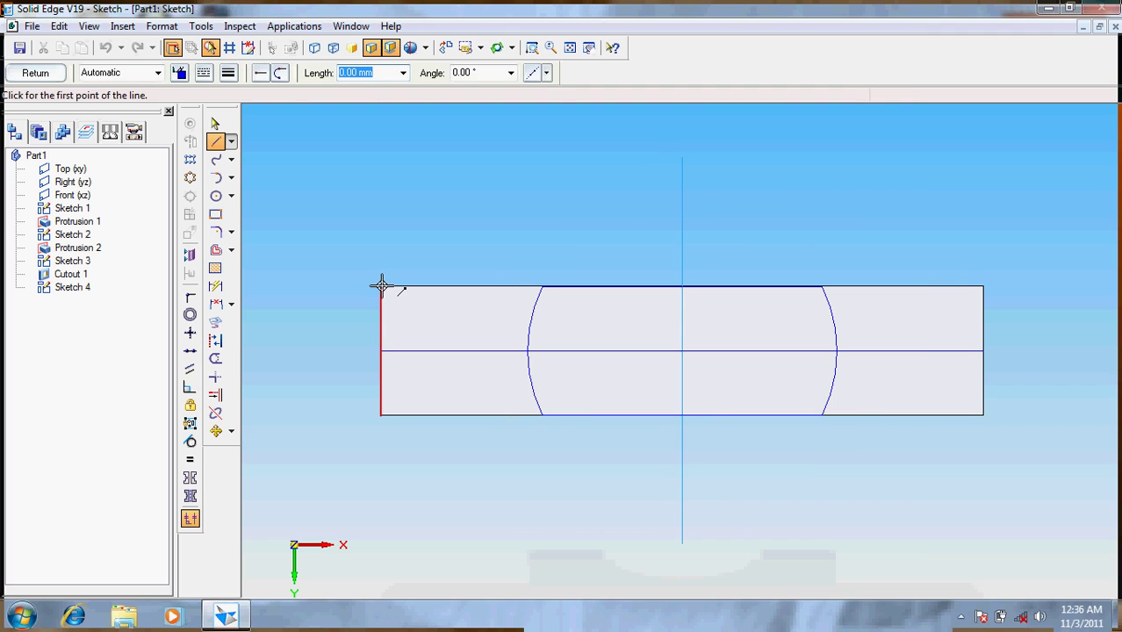
Draw a closed 36 mm high rectangle of lines over the bottom face's left half, from its left edge to the vertical centre line
{"action": "left_click", "coordinate": [381, 286]}
{"action": "left_click", "coordinate": [381, 415]}
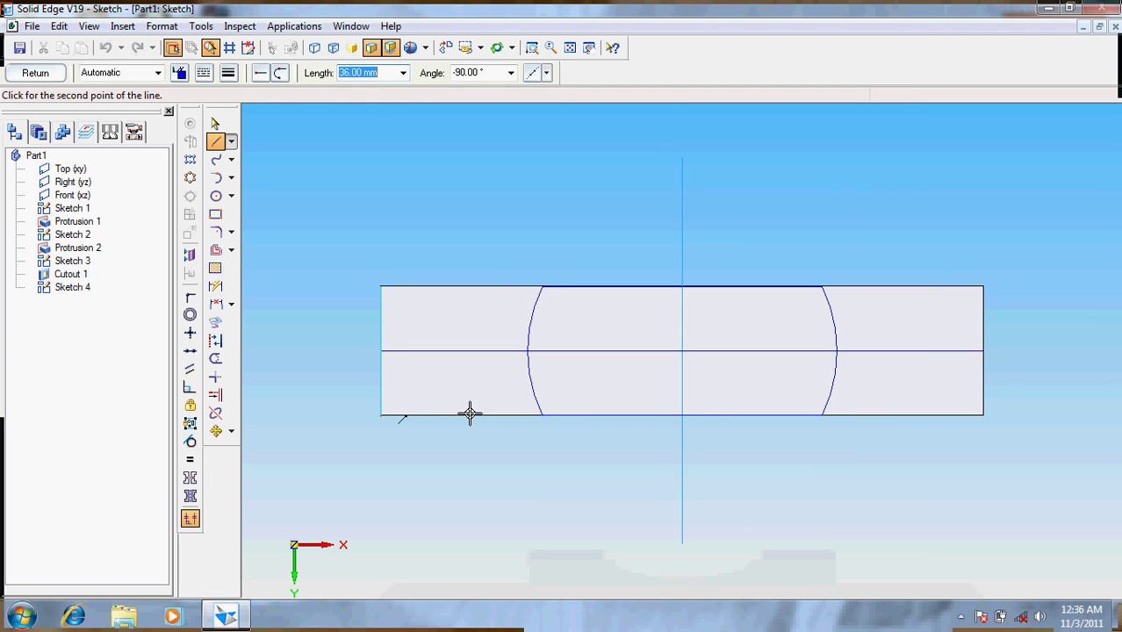
{"action": "left_click", "coordinate": [681, 414]}
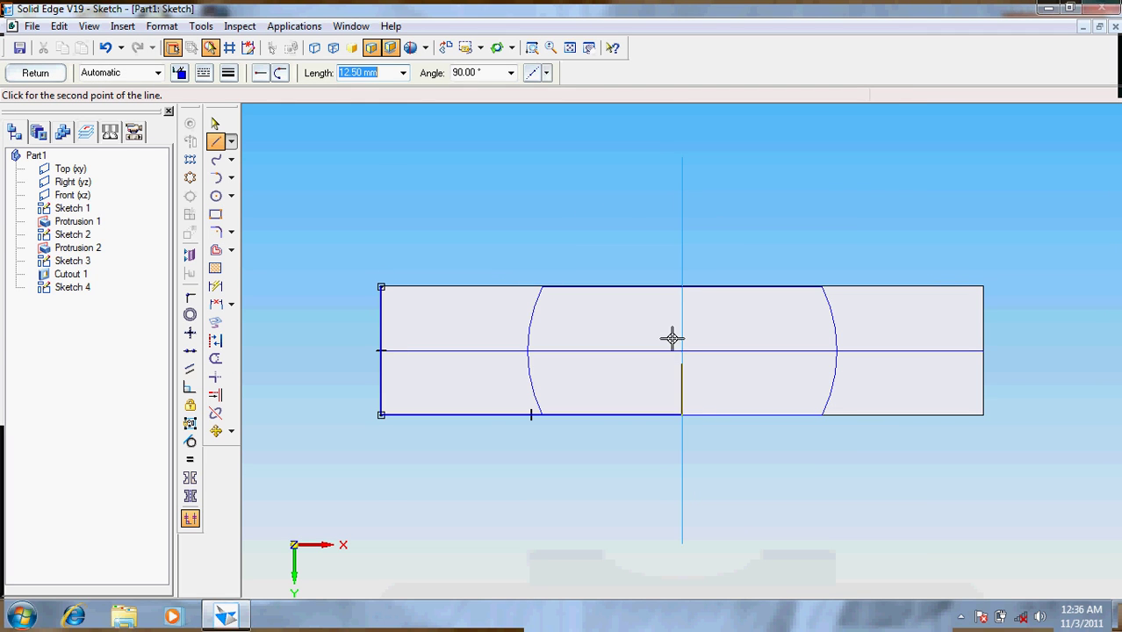
{"action": "left_click", "coordinate": [682, 286]}
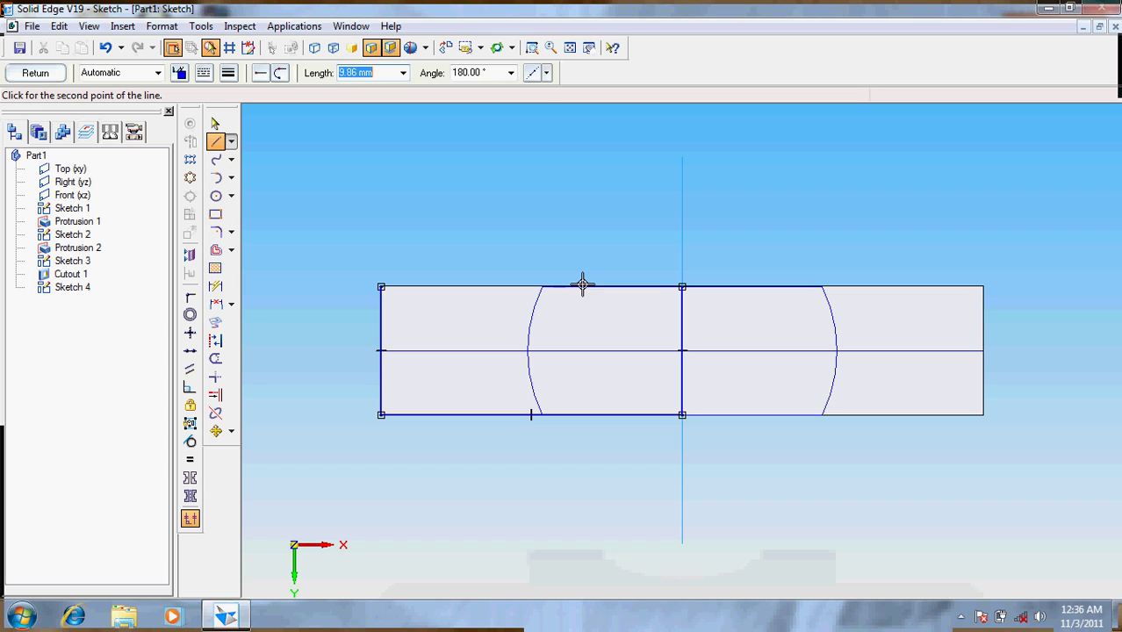
{"action": "left_click", "coordinate": [381, 287]}
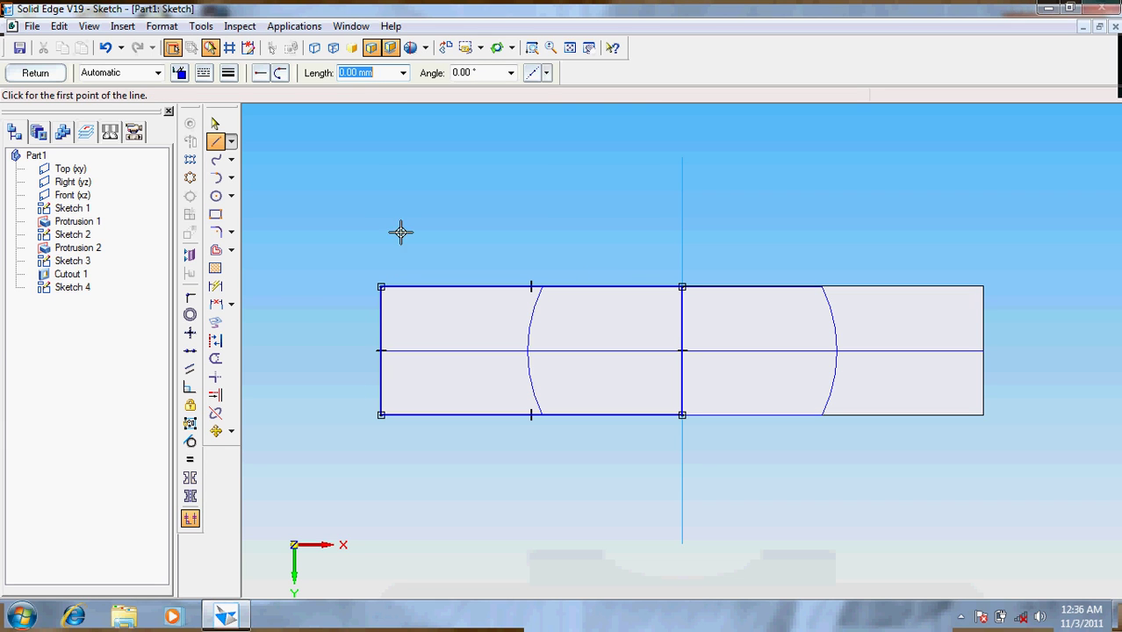
Offset the rectangle's whole chain 8 mm inwards
{"action": "left_click", "coordinate": [216, 250]}
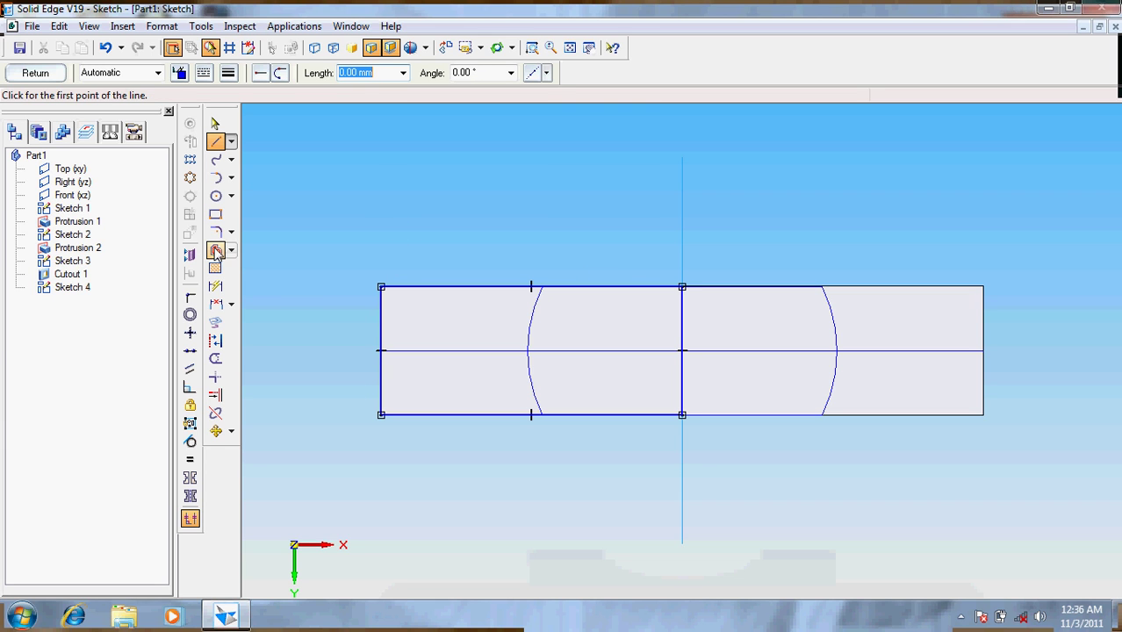
{"action": "left_click", "coordinate": [487, 288]}
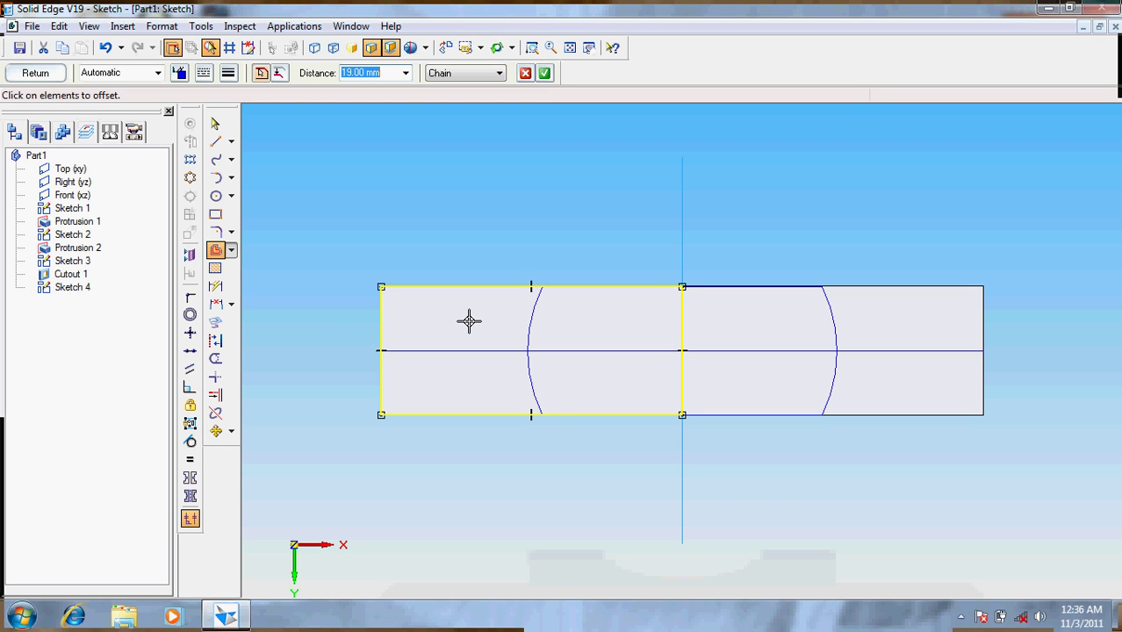
{"action": "type", "text": "8"}
{"action": "key", "text": "Return"}
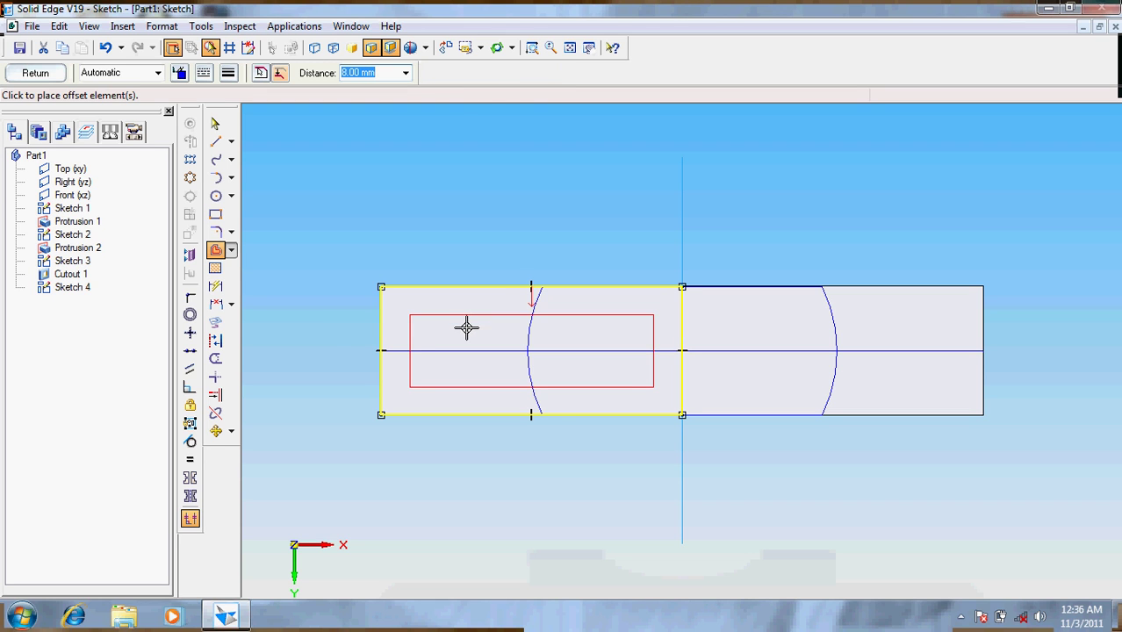
{"action": "left_click", "coordinate": [466, 329]}
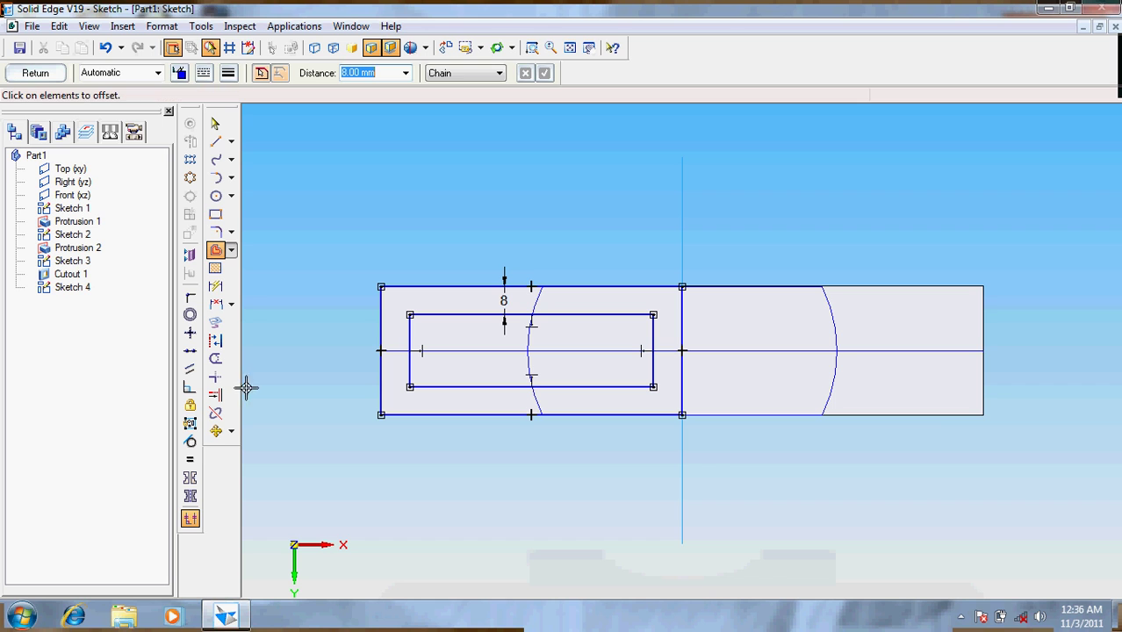
Trim away all four lines of the outer rectangle, keeping only the inset rectangle
{"action": "left_click", "coordinate": [216, 359]}
{"action": "mouse_move", "coordinate": [420, 277]}
{"action": "left_mouse_down"}
{"action": "mouse_move", "coordinate": [376, 333]}
{"action": "mouse_move", "coordinate": [386, 426]}
{"action": "left_mouse_up"}
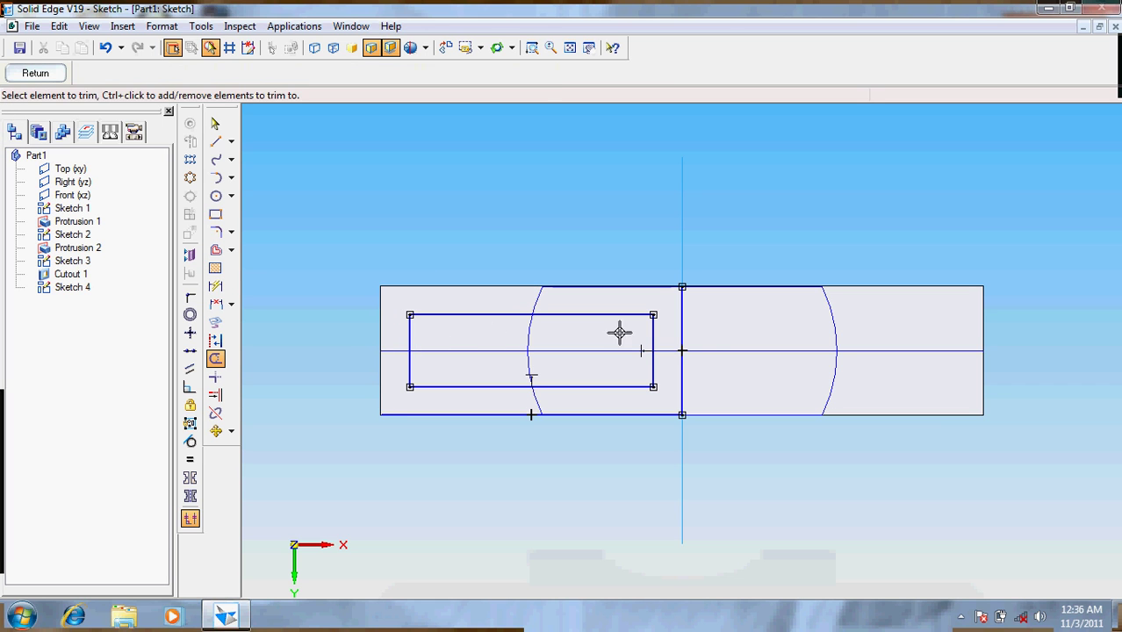
{"action": "mouse_move", "coordinate": [618, 332]}
{"action": "left_mouse_down"}
{"action": "mouse_move", "coordinate": [710, 333]}
{"action": "mouse_move", "coordinate": [647, 459]}
{"action": "left_mouse_up"}
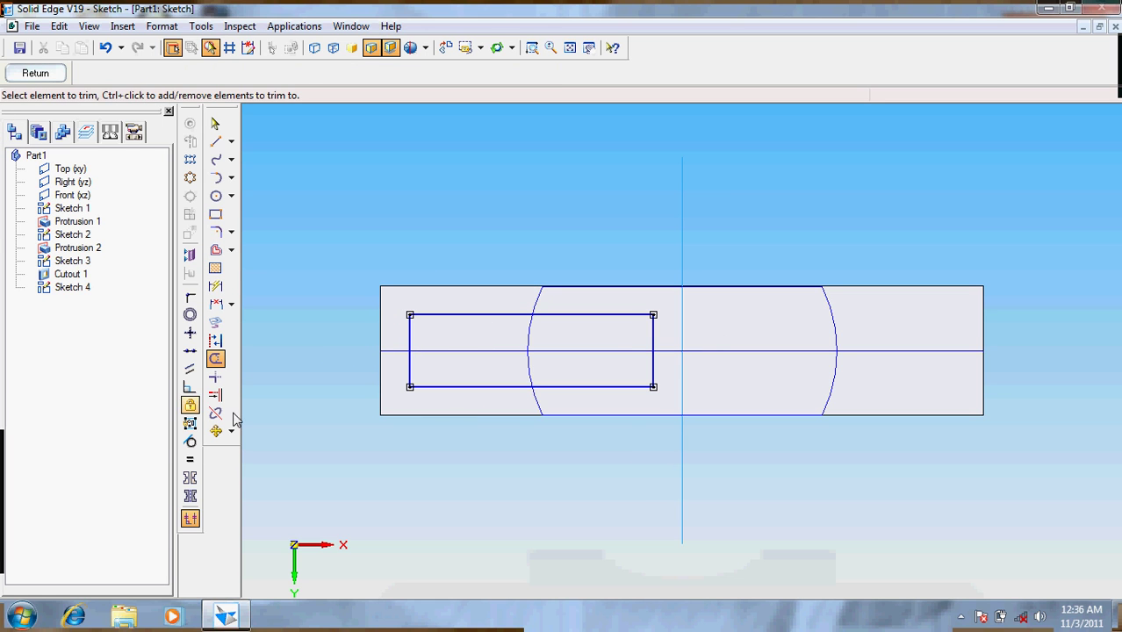
{"action": "left_click", "coordinate": [215, 431]}
{"action": "left_click", "coordinate": [233, 432]}
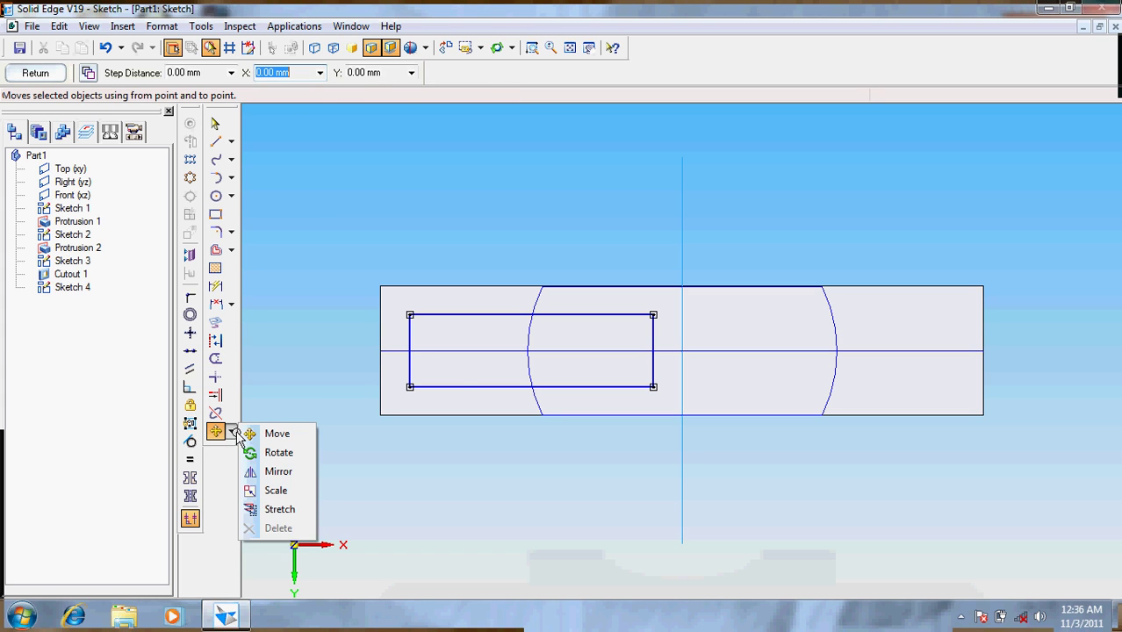
{"action": "left_click", "coordinate": [274, 433]}
{"action": "left_click", "coordinate": [419, 363]}
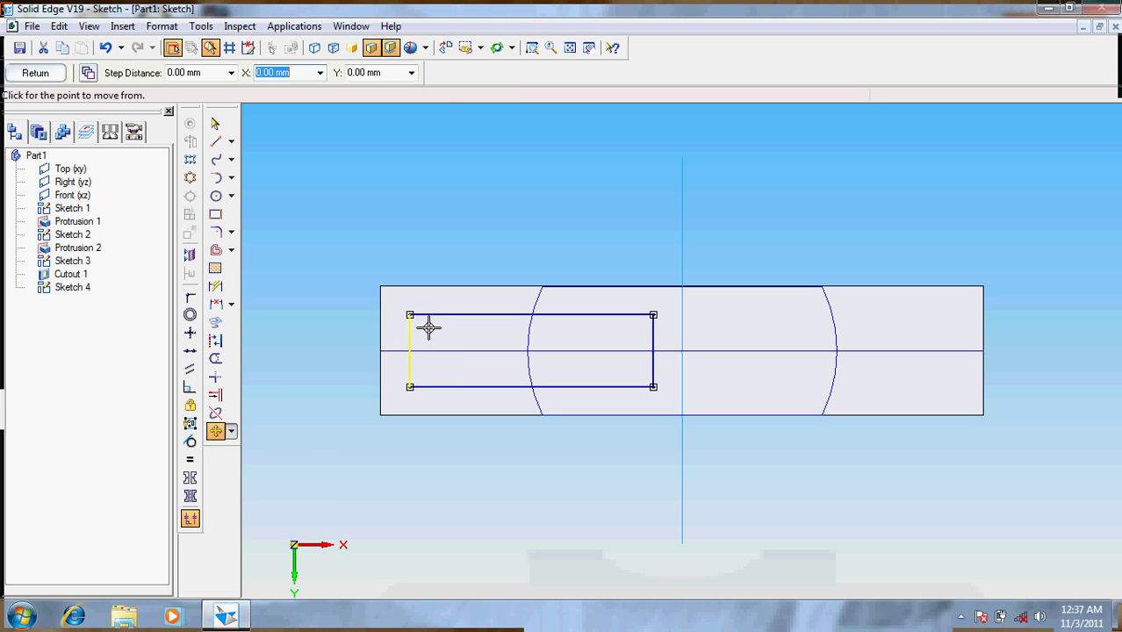
{"action": "left_click", "coordinate": [444, 316]}
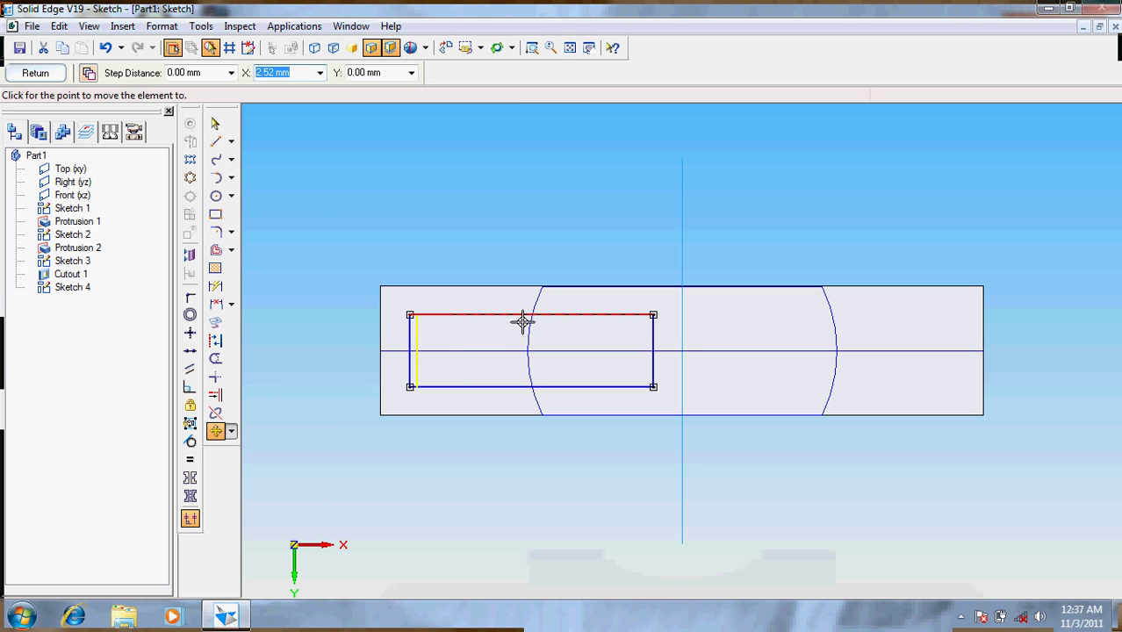
{"action": "left_click", "coordinate": [400, 305]}
{"action": "left_click", "coordinate": [413, 338]}
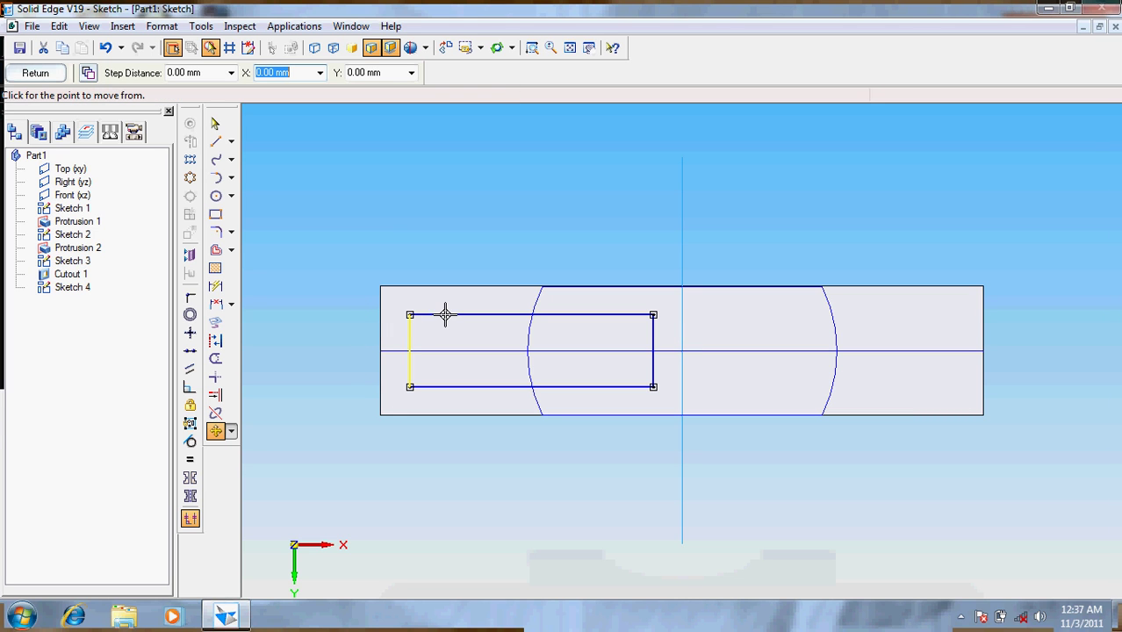
{"action": "left_click", "coordinate": [446, 313]}
{"action": "key", "text": "Escape"}
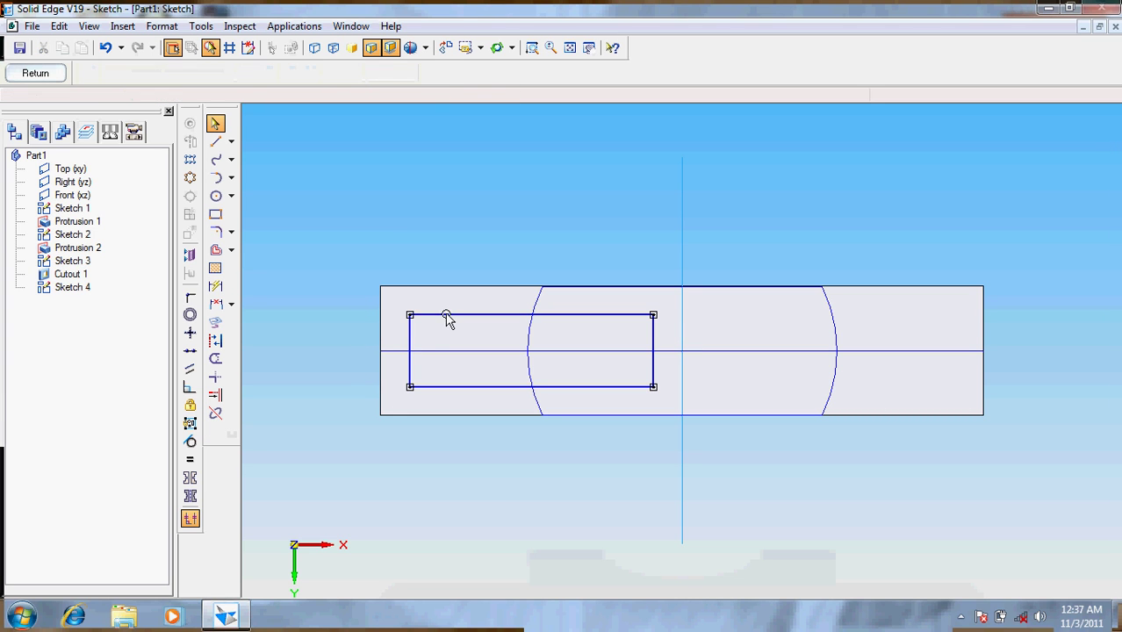
Mirror a copy of the inset rectangle across the vertical centre line and close the sketch
{"action": "left_click", "coordinate": [442, 317]}
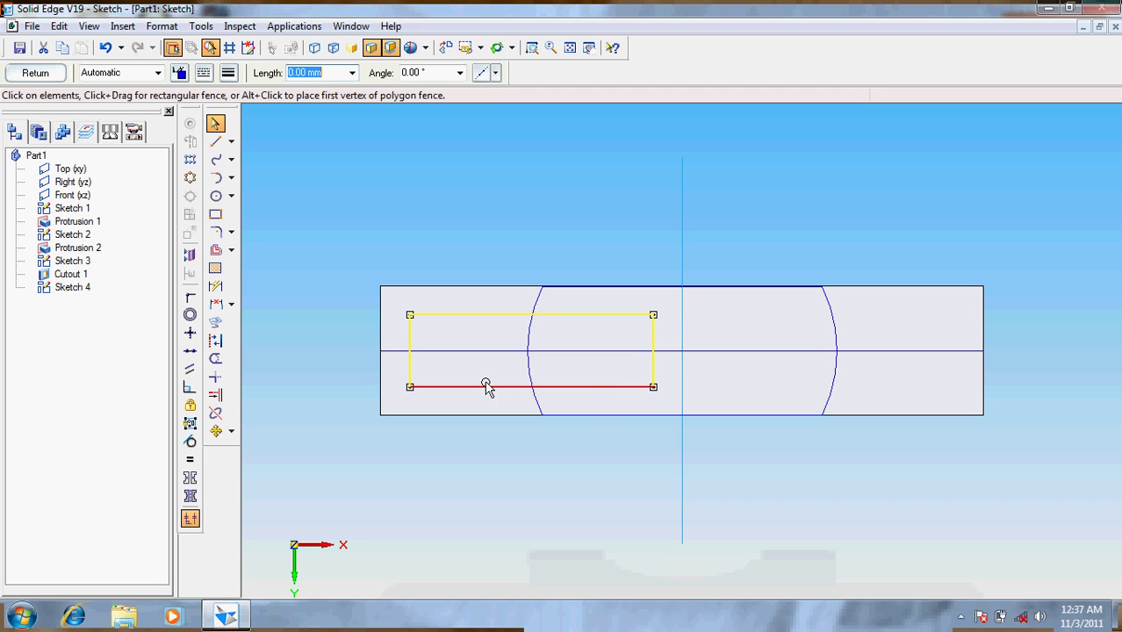
{"action": "left_click", "coordinate": [231, 431]}
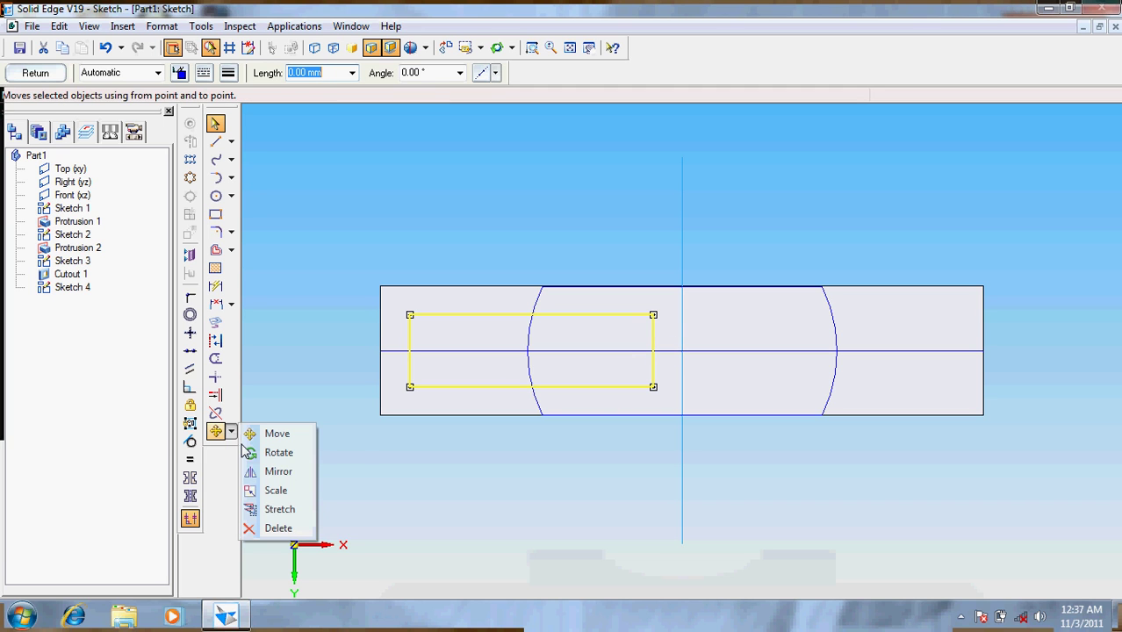
{"action": "left_click", "coordinate": [277, 471]}
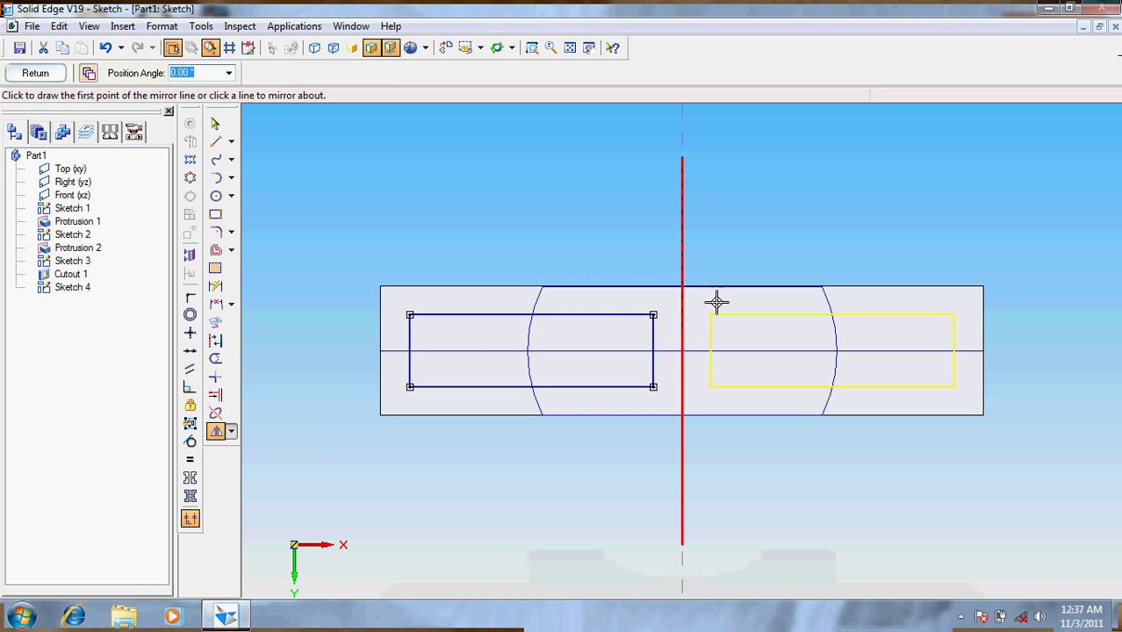
{"action": "left_click", "coordinate": [685, 303]}
{"action": "key", "text": "Escape"}
{"action": "left_click", "coordinate": [729, 160]}
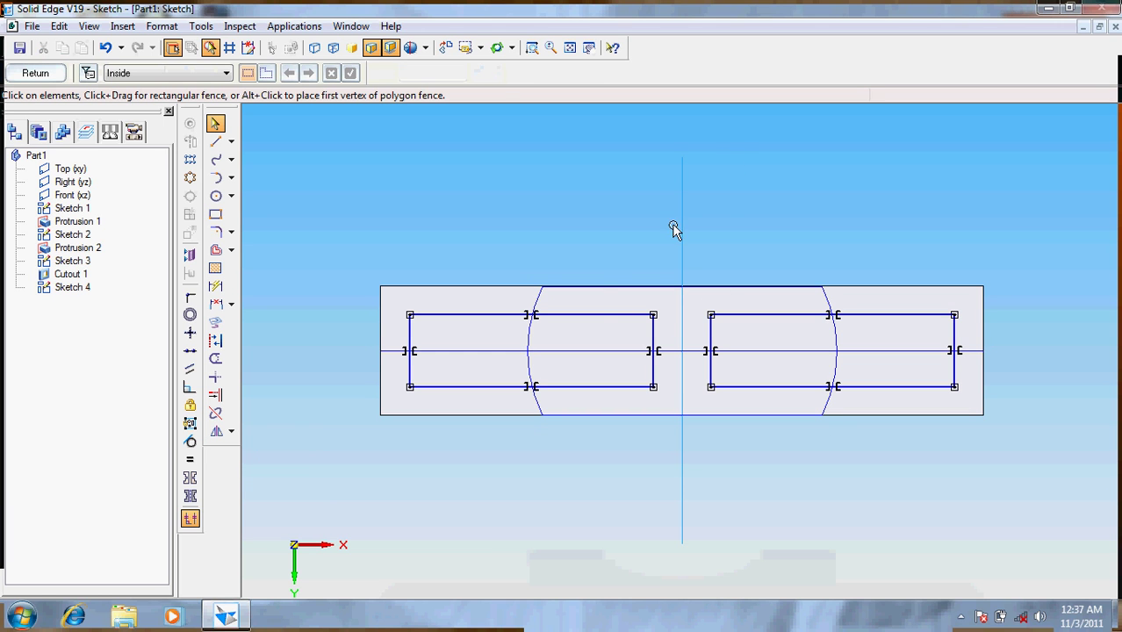
{"action": "left_click", "coordinate": [35, 73]}
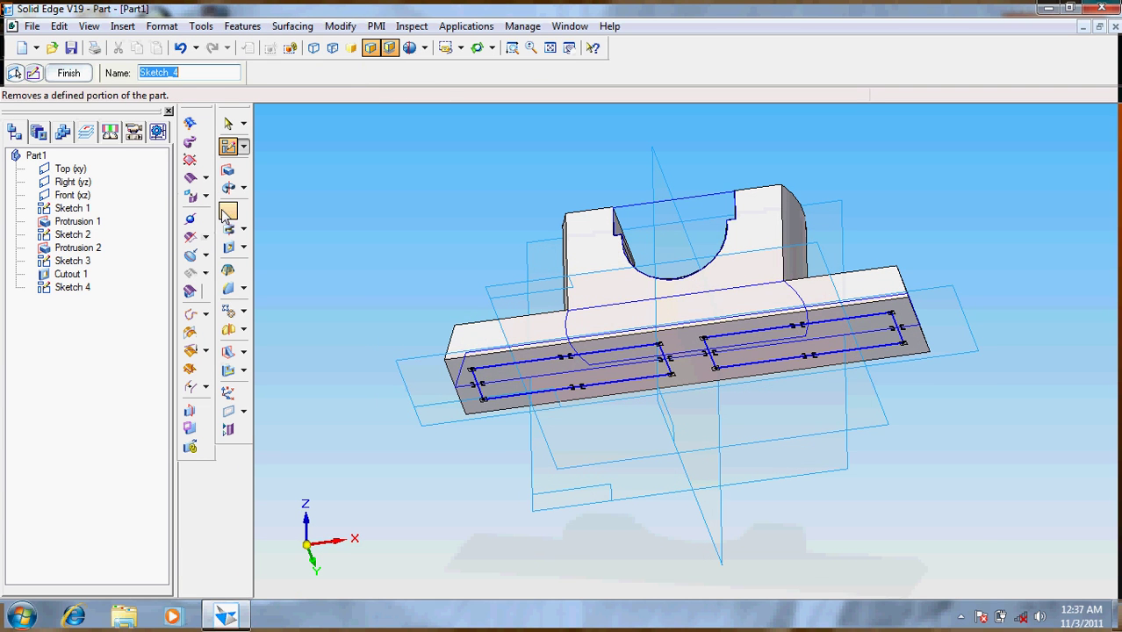
Cut both inset rectangles 2 mm deep into the underside of the base
{"action": "left_click", "coordinate": [228, 211]}
{"action": "left_click", "coordinate": [479, 390]}
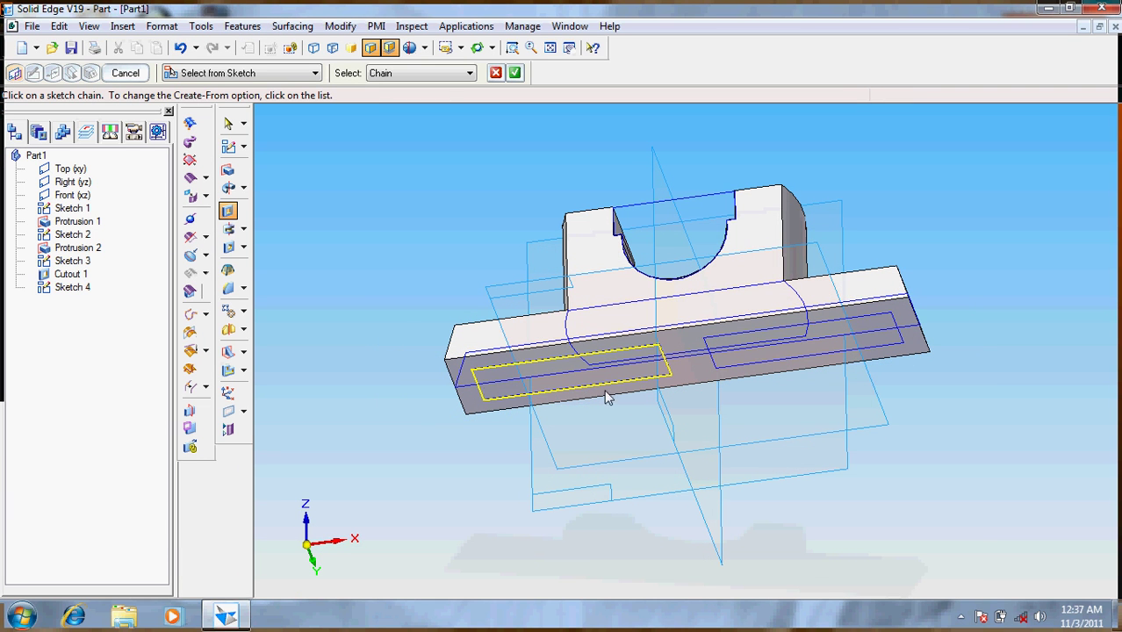
{"action": "left_click", "coordinate": [723, 368]}
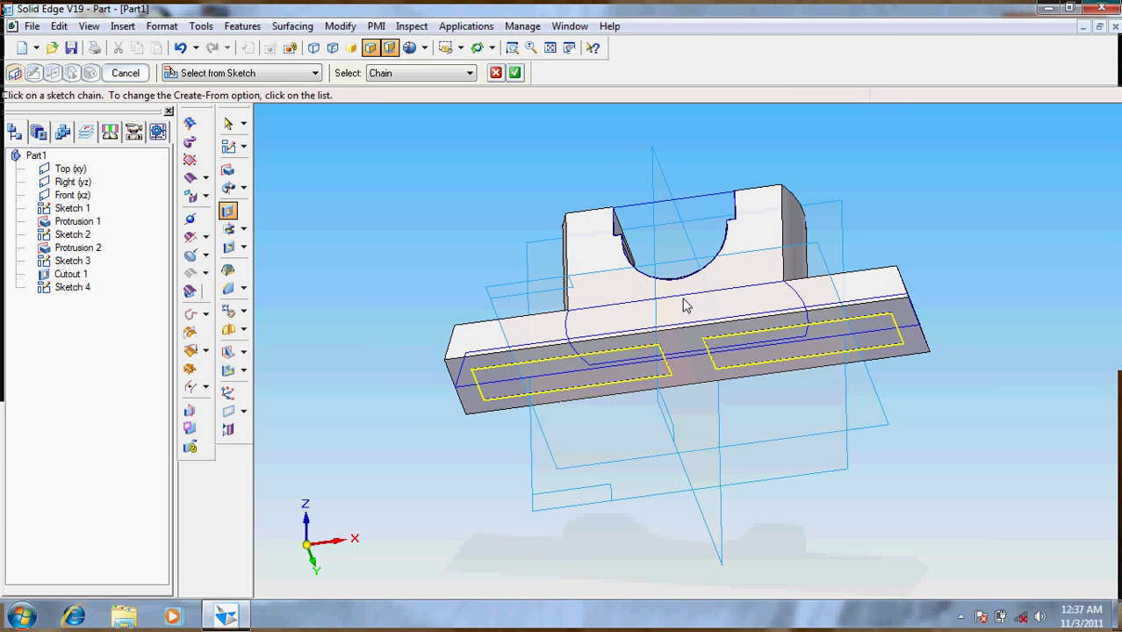
{"action": "left_click", "coordinate": [515, 74]}
{"action": "type", "text": "2"}
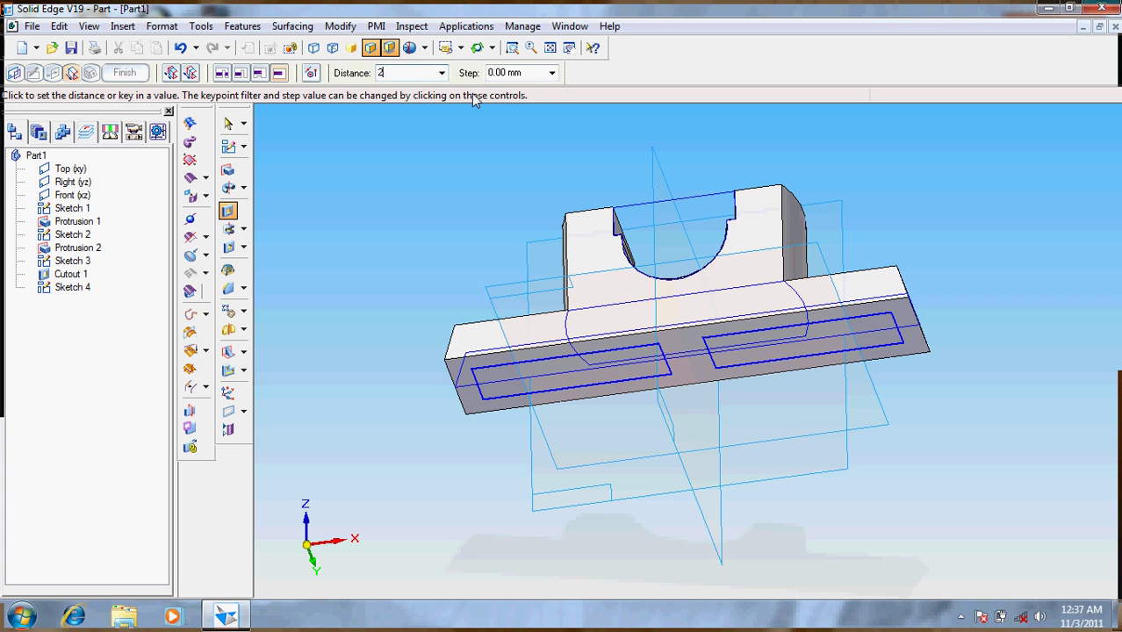
{"action": "key", "text": "Return"}
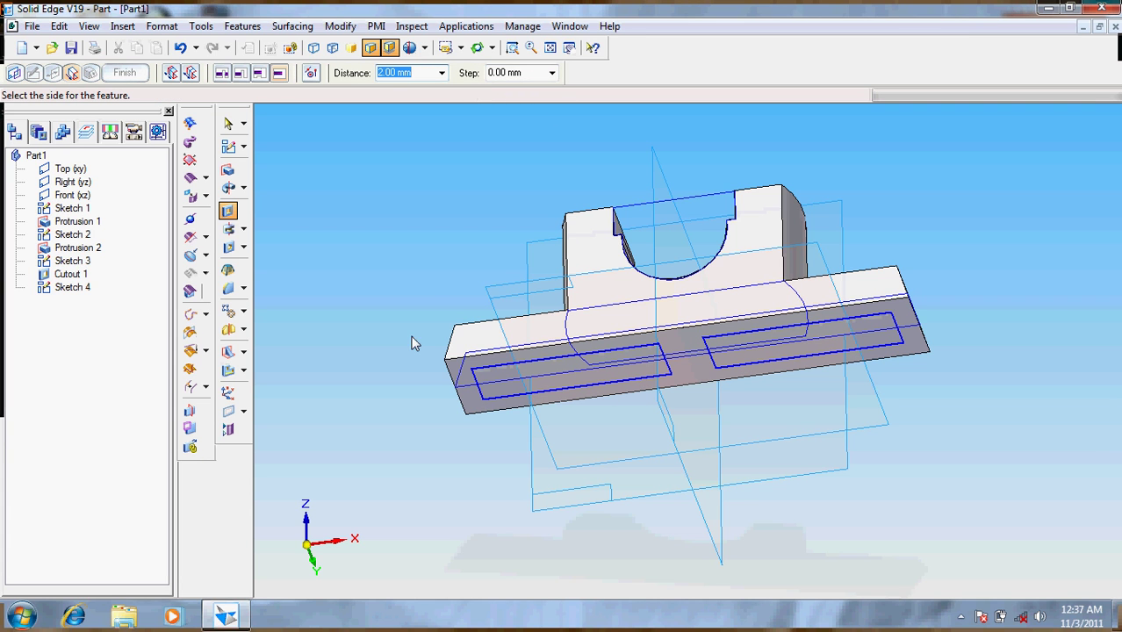
{"action": "left_click", "coordinate": [424, 293]}
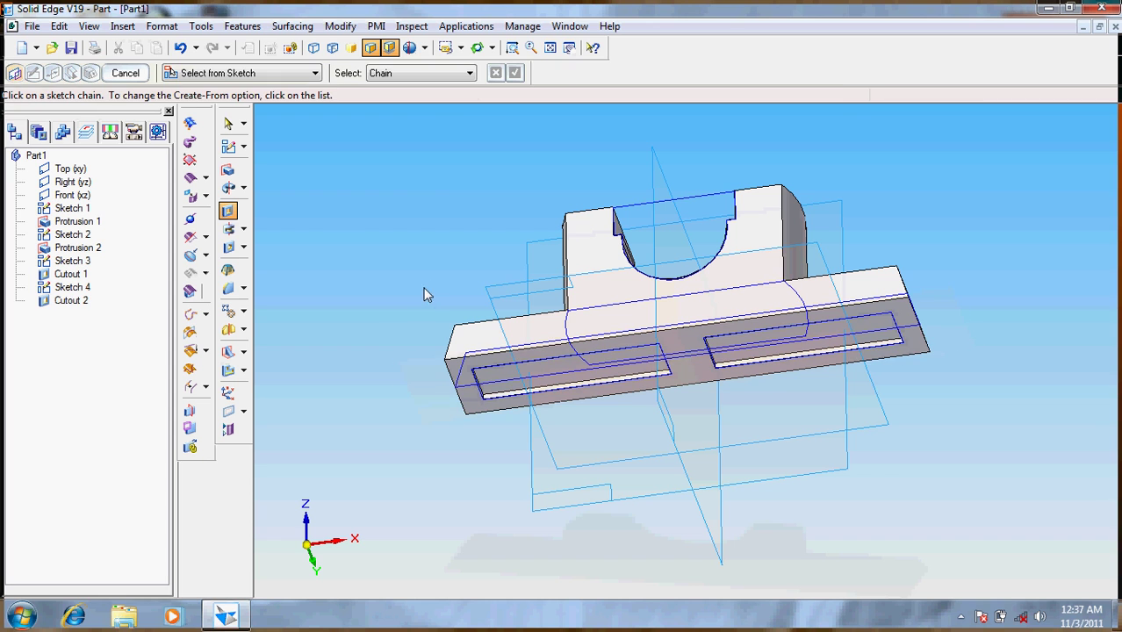
{"action": "left_click", "coordinate": [229, 291]}
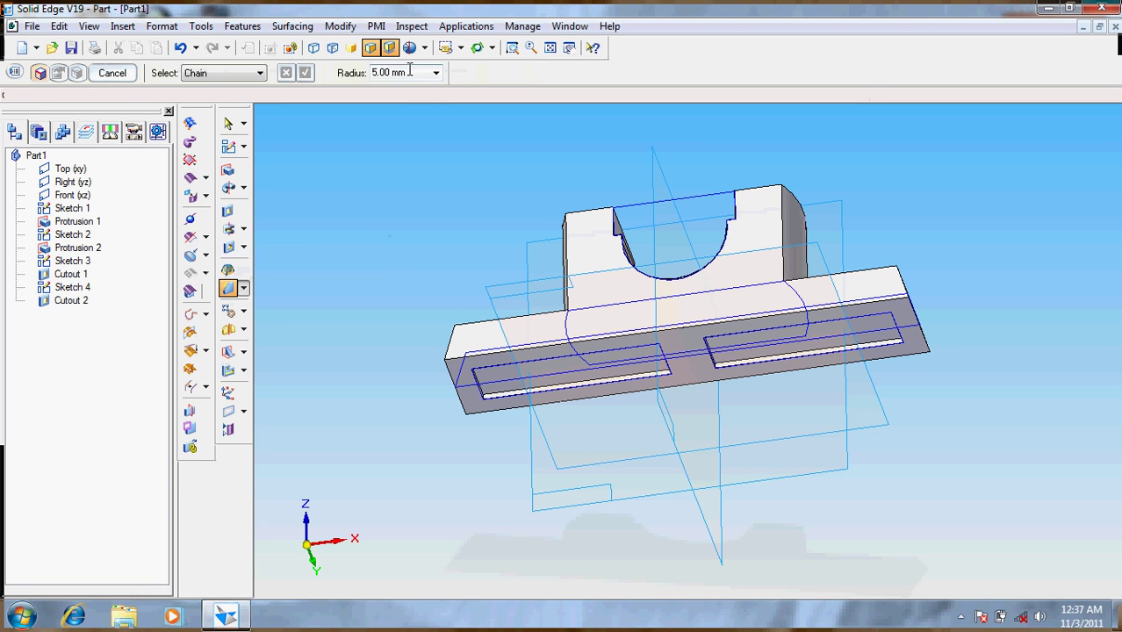
{"action": "left_click", "coordinate": [409, 72]}
{"action": "type", "text": "1"}
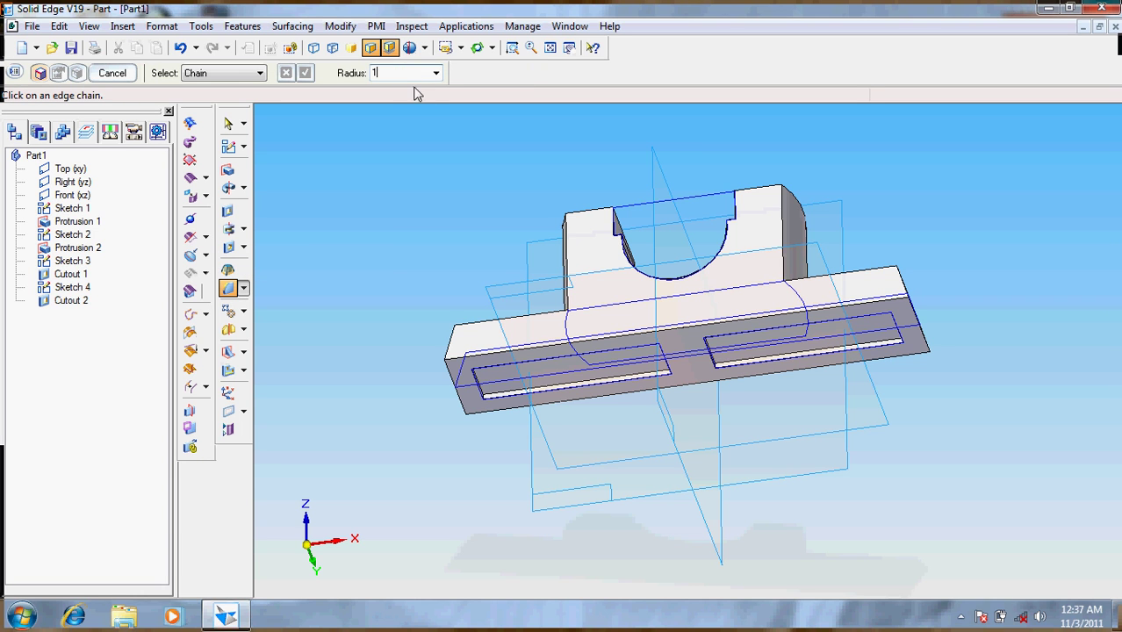
{"action": "key", "text": "Return"}
{"action": "left_click", "coordinate": [485, 392]}
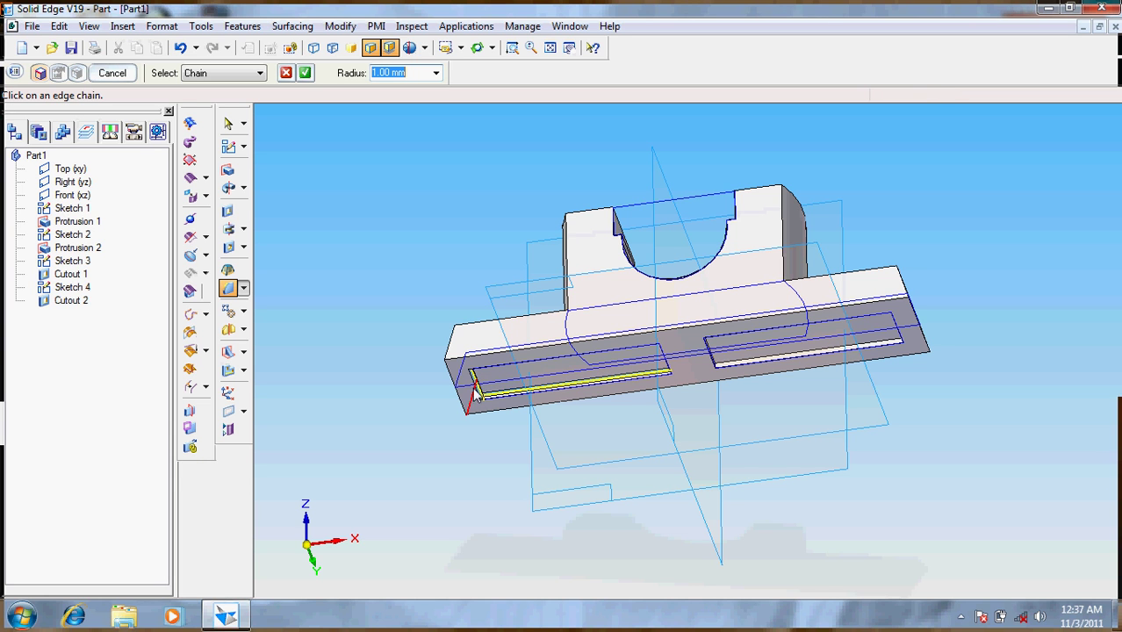
{"action": "right_click", "coordinate": [476, 397]}
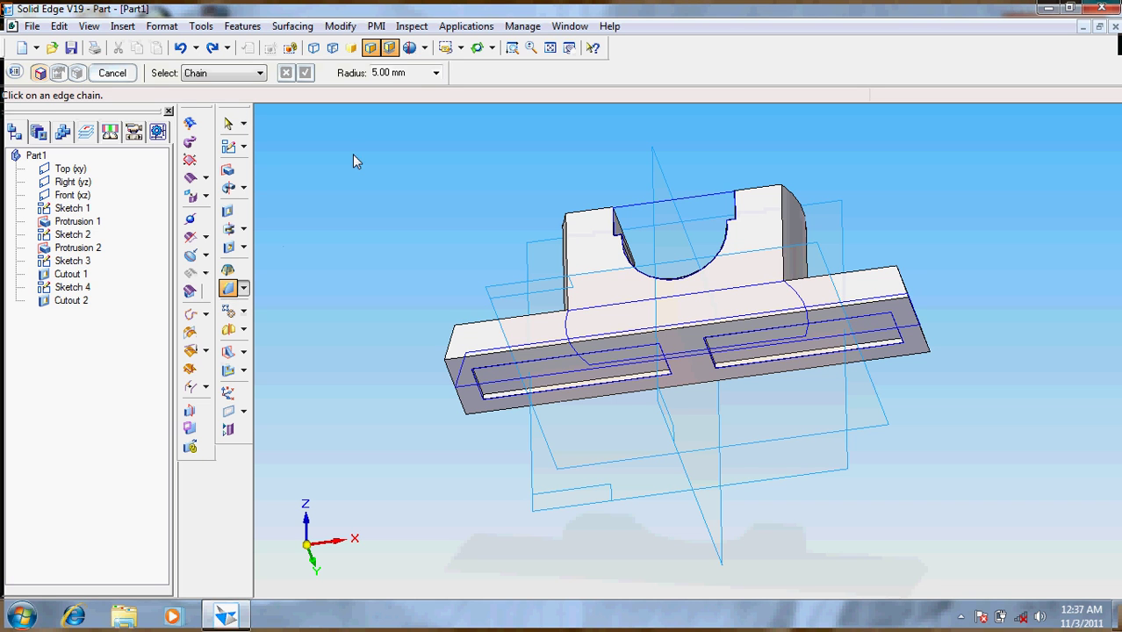
{"action": "left_click", "coordinate": [414, 74]}
{"action": "type", "text": "1"}
{"action": "key", "text": "Return"}
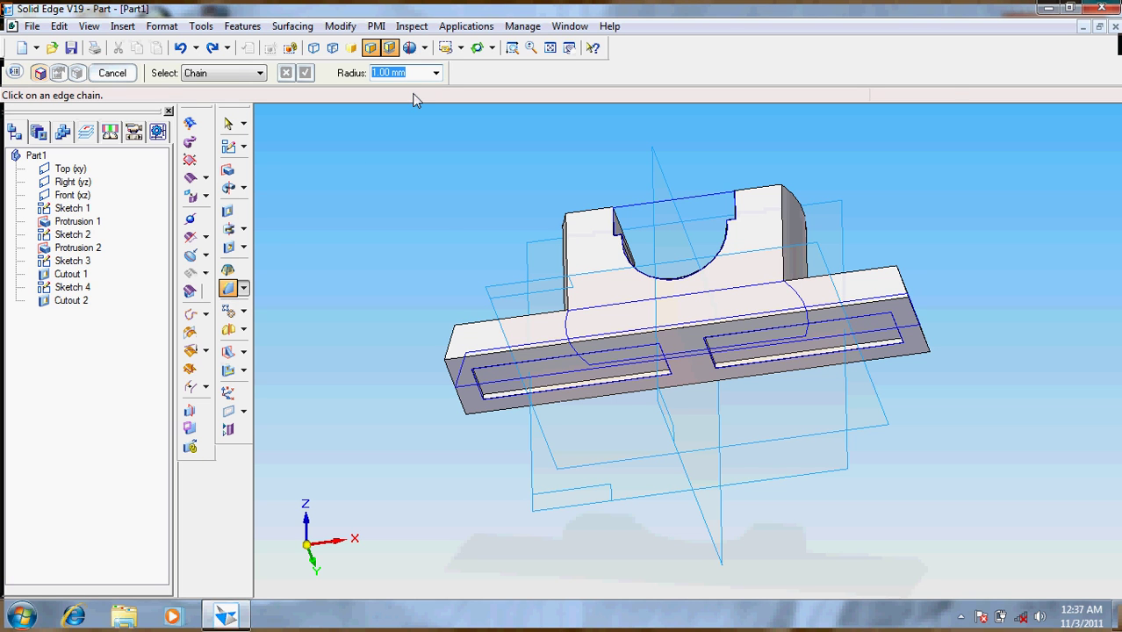
{"action": "left_click", "coordinate": [476, 378]}
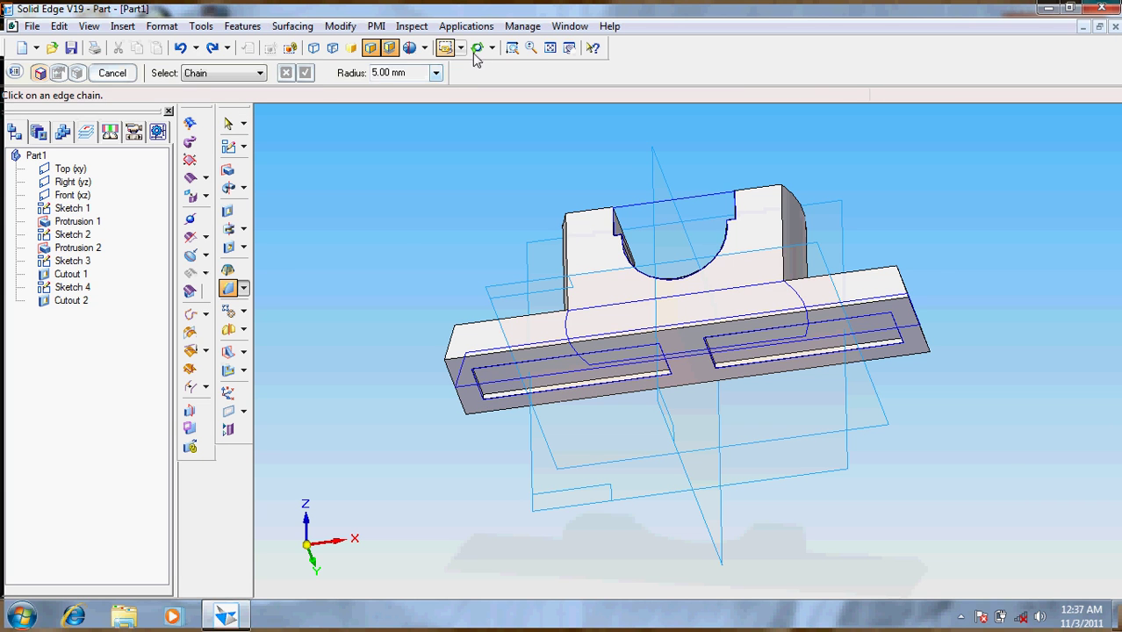
Add the left pocket's outer short floor edge and its front long floor edge to the round
{"action": "left_click", "coordinate": [513, 47]}
{"action": "left_click_drag", "start_coordinate": [553, 383], "coordinate": [942, 453]}
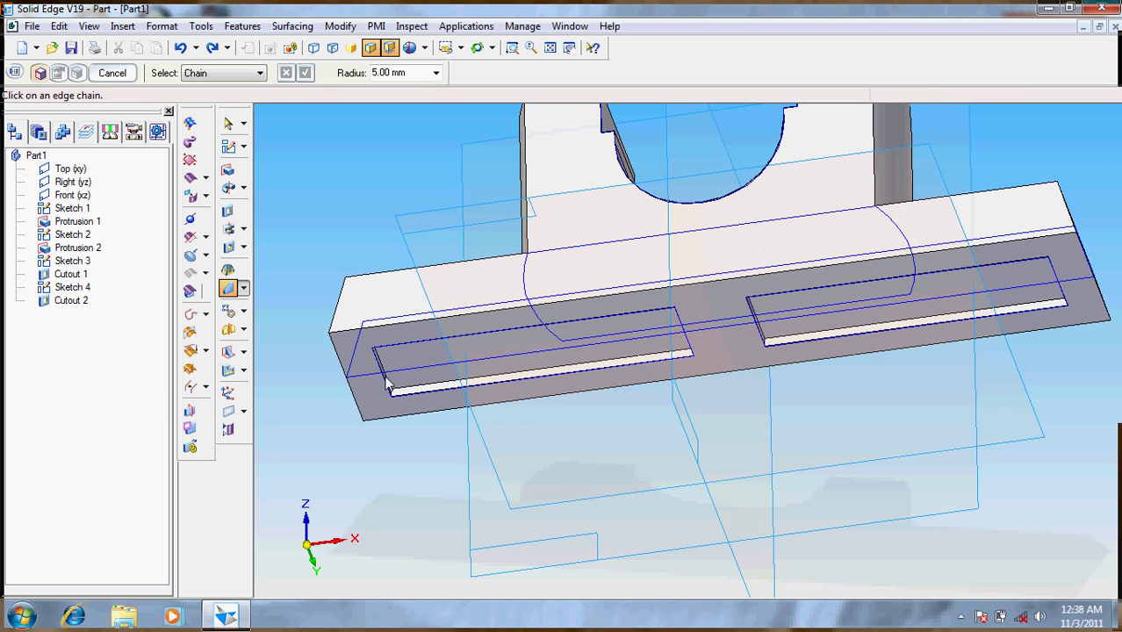
{"action": "left_click", "coordinate": [390, 376]}
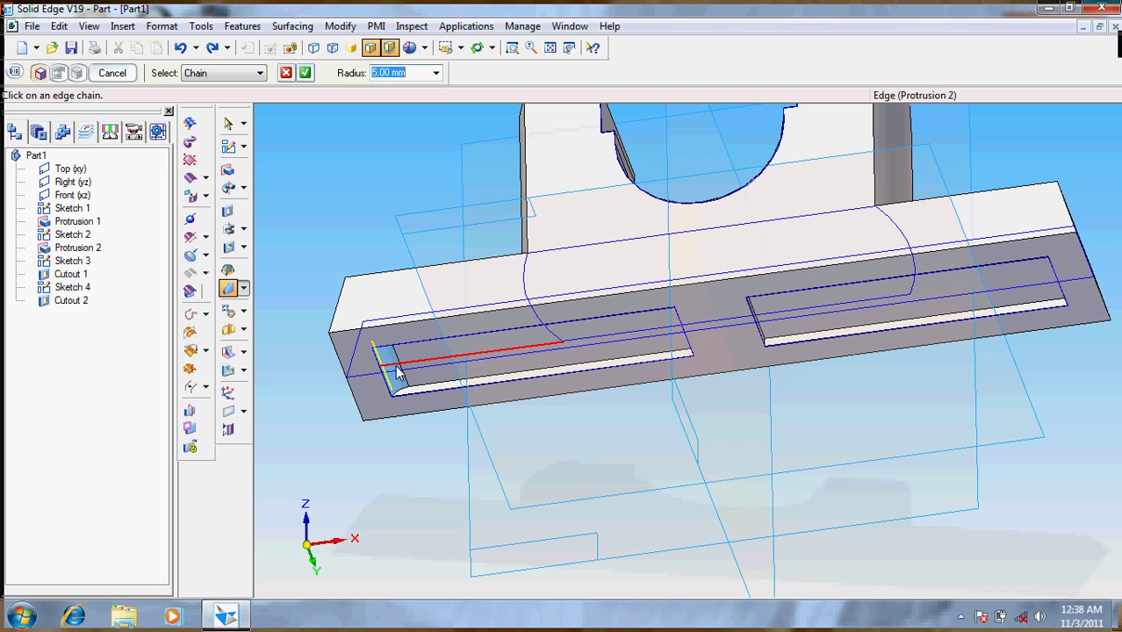
{"action": "right_click", "coordinate": [394, 378]}
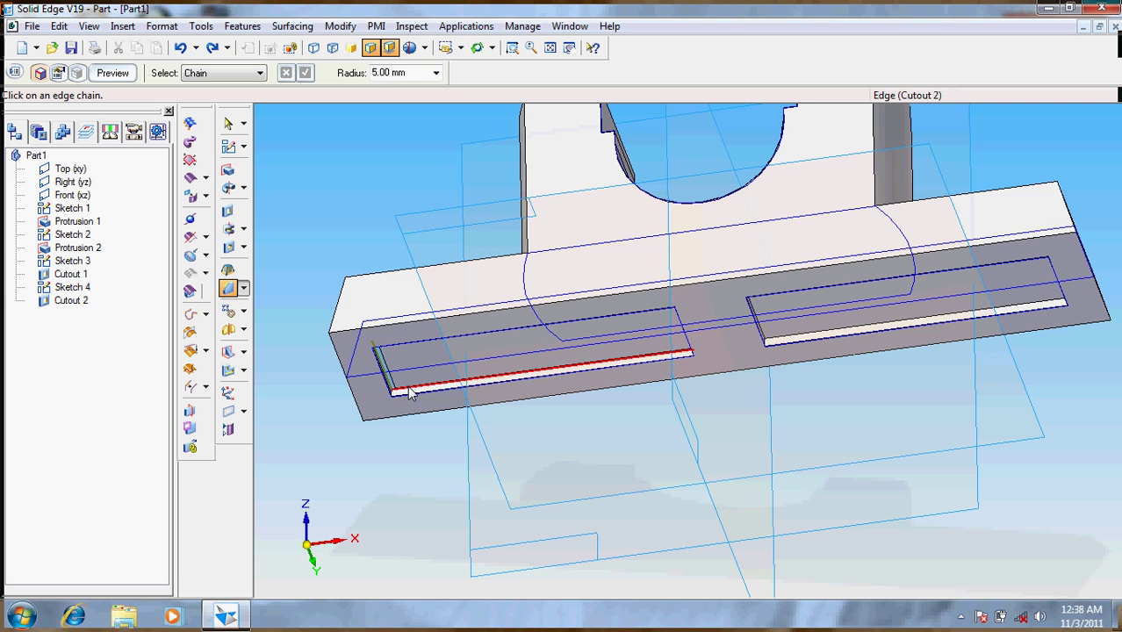
{"action": "left_click", "coordinate": [410, 392]}
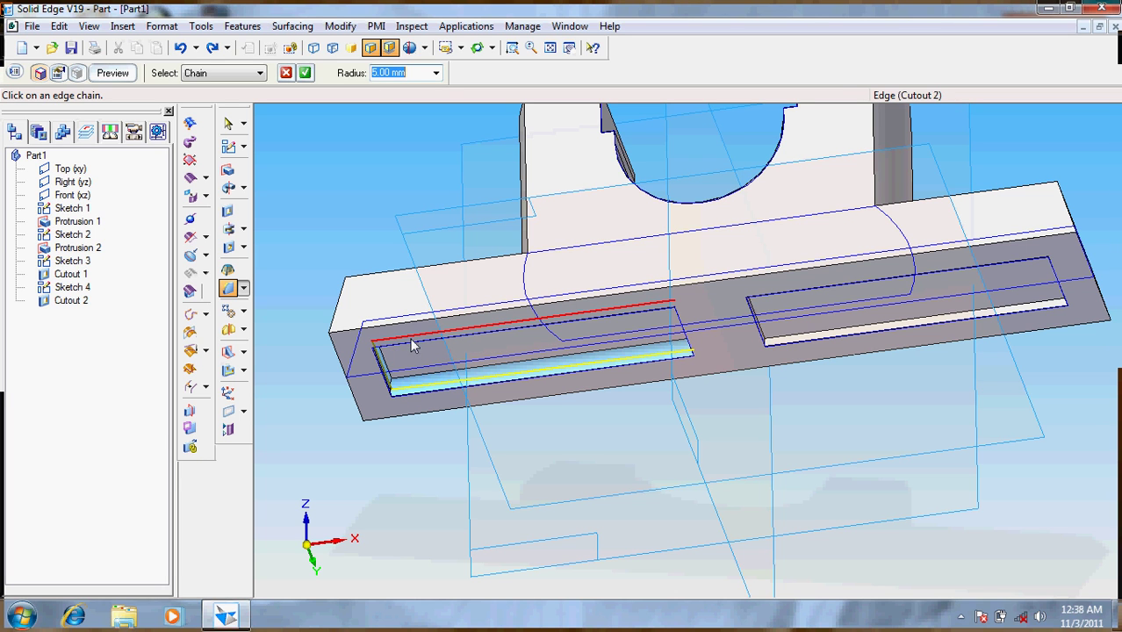
{"action": "right_click", "coordinate": [437, 378]}
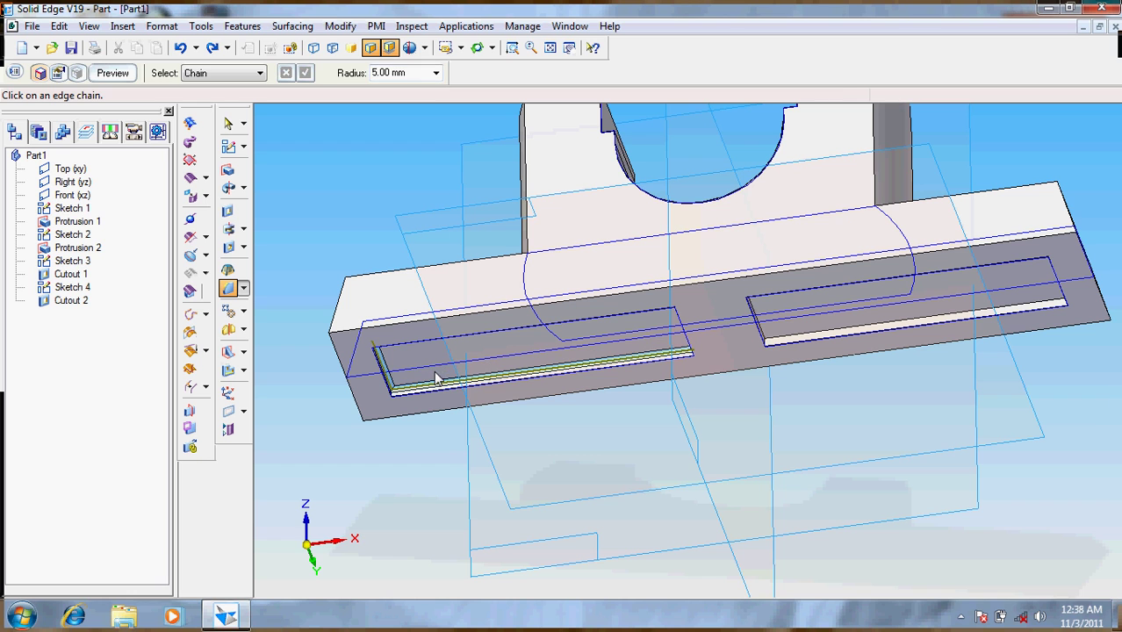
Round the left pocket's remaining floor edges and all the right pocket's floor edges with a 1 mm radius
{"action": "left_click", "coordinate": [412, 74]}
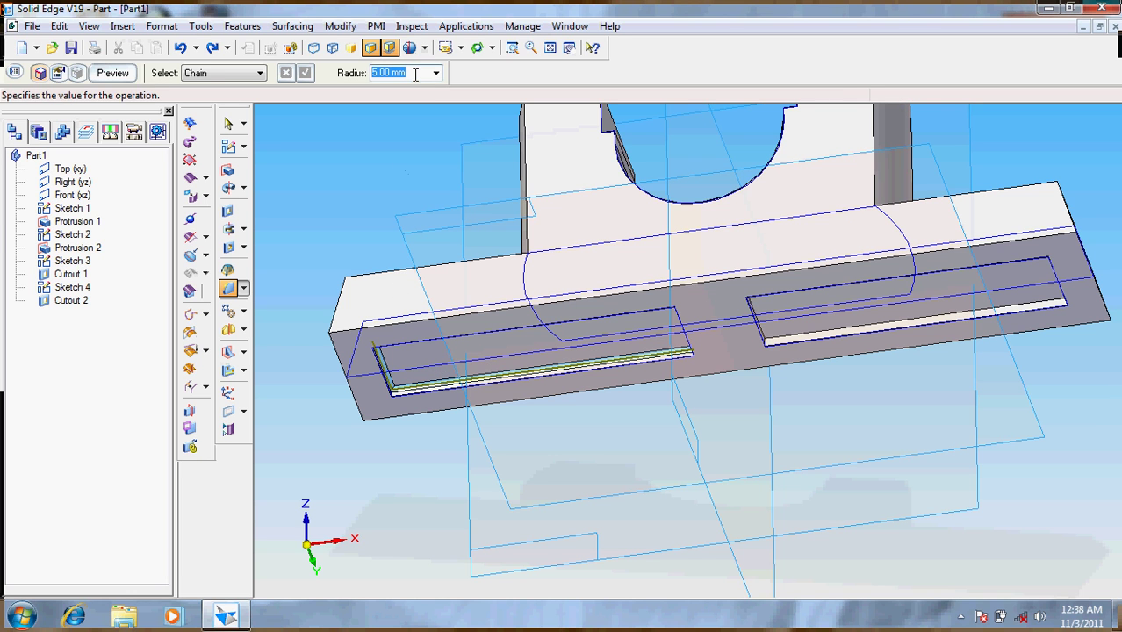
{"action": "type", "text": "1"}
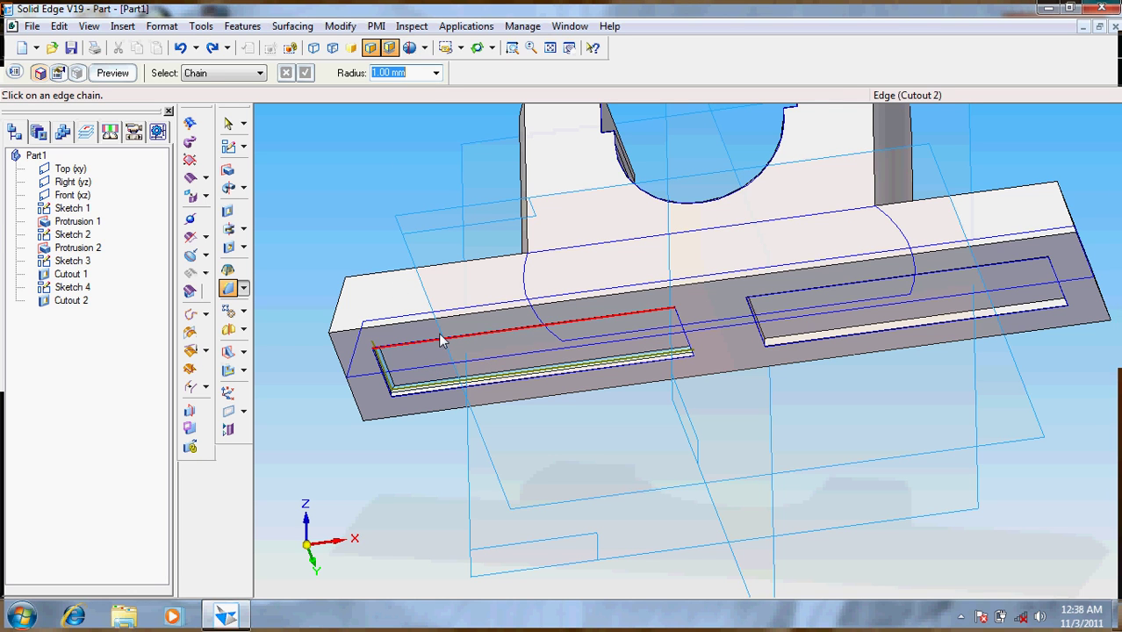
{"action": "left_click", "coordinate": [470, 344]}
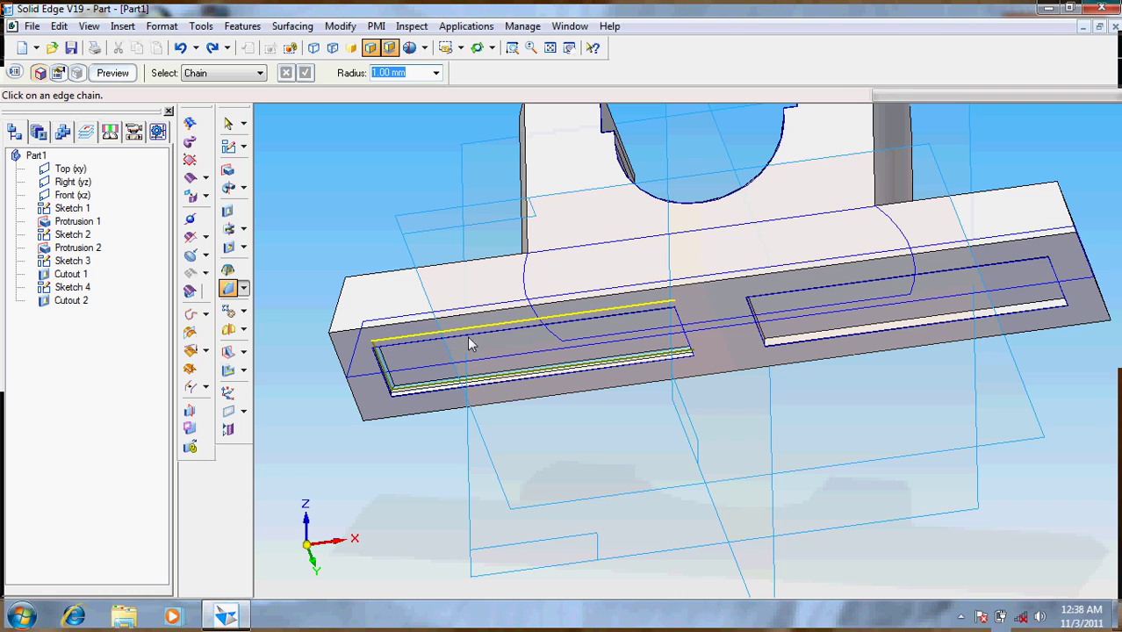
{"action": "left_click", "coordinate": [685, 329]}
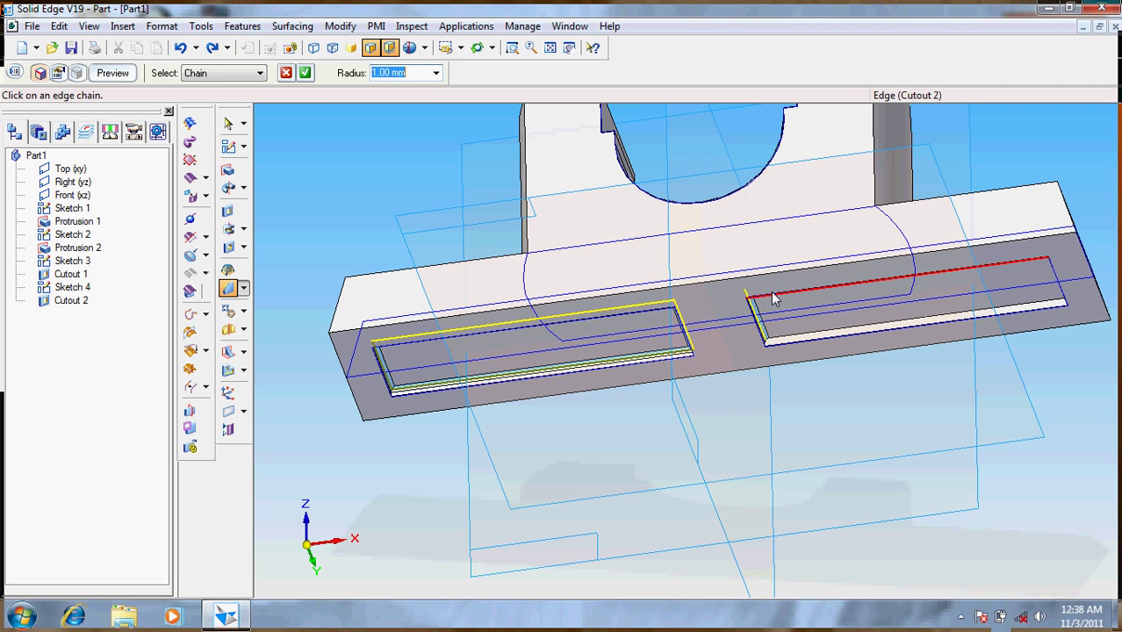
{"action": "left_click", "coordinate": [774, 295]}
{"action": "left_click", "coordinate": [1058, 279]}
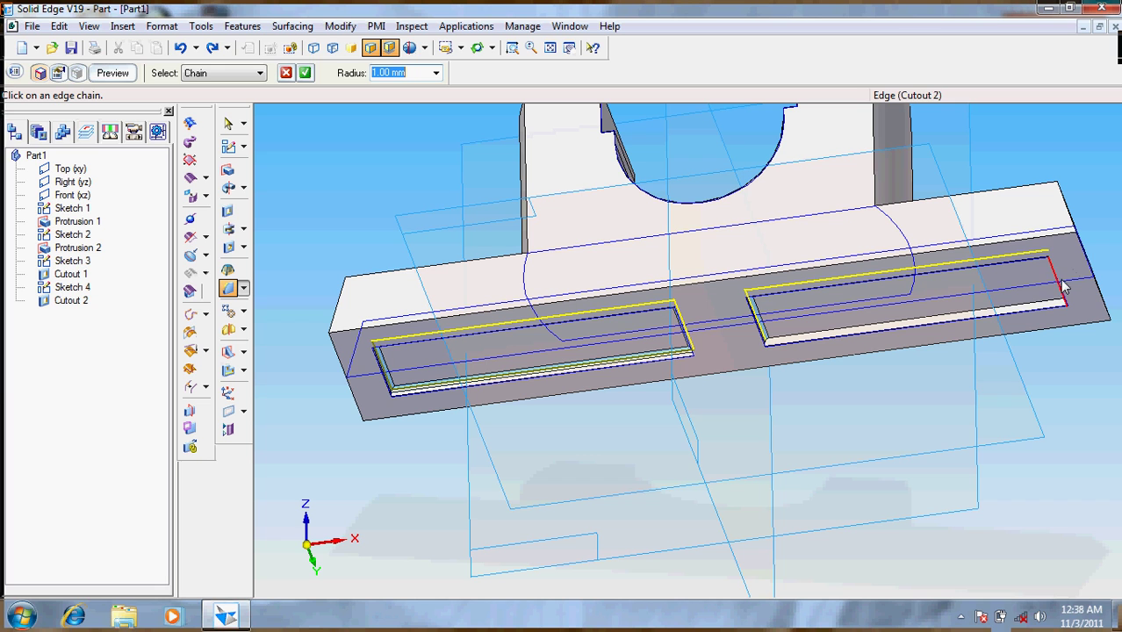
{"action": "left_click", "coordinate": [1042, 304]}
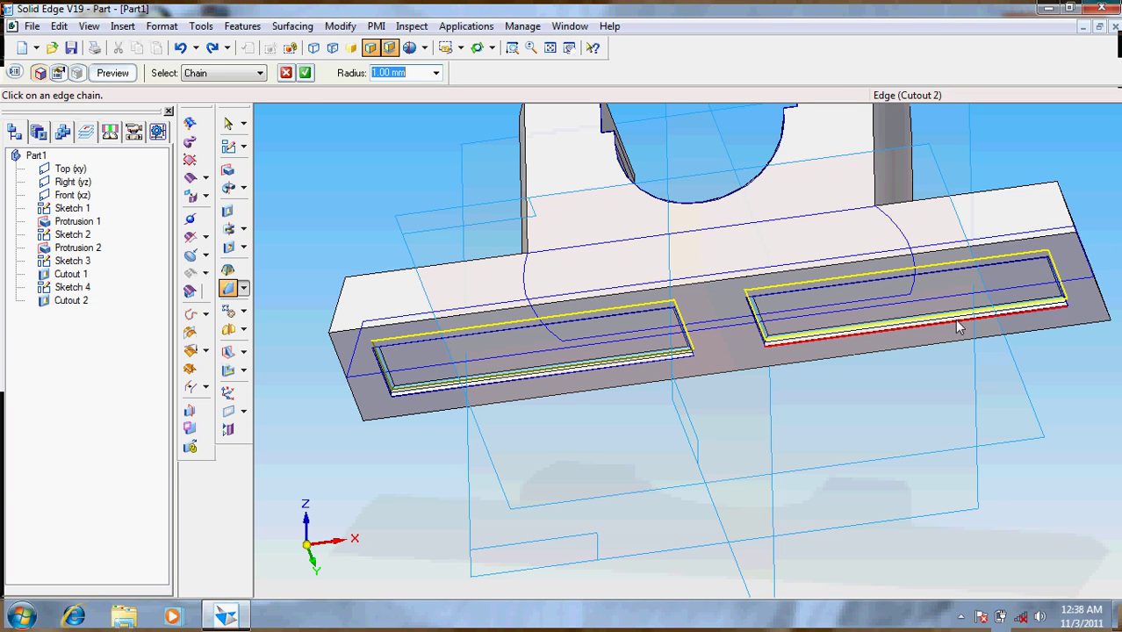
{"action": "type", "text": "5"}
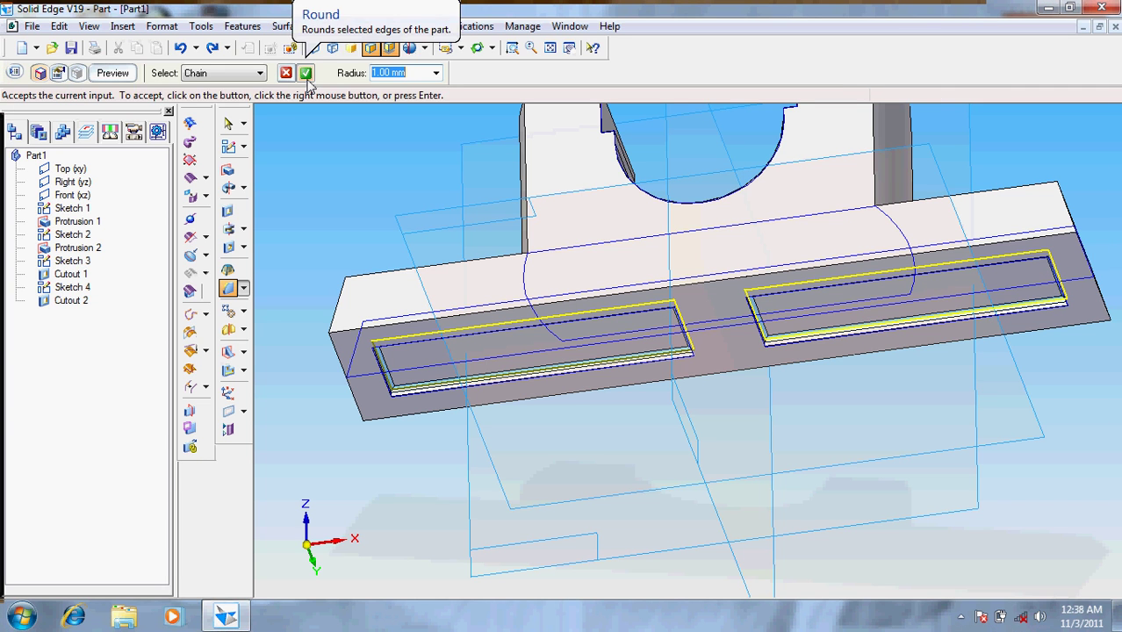
{"action": "left_click", "coordinate": [304, 73]}
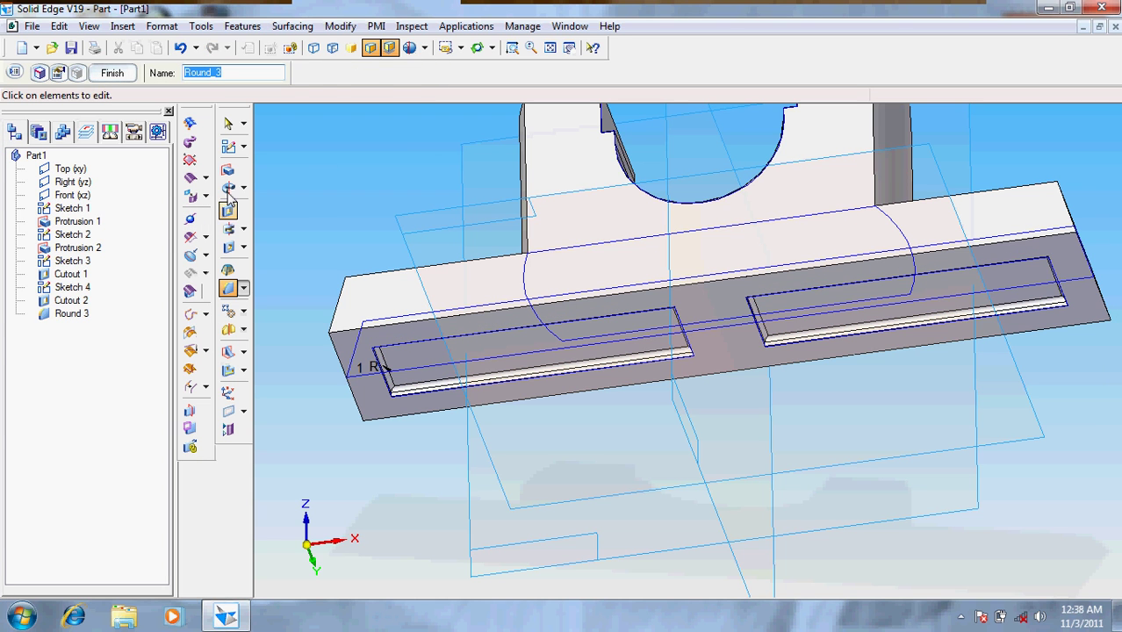
Start a sketch on the base's underside and draw a 10.5 mm diameter circle on the horizontal centre line, within the left pocket
{"action": "left_click", "coordinate": [228, 148]}
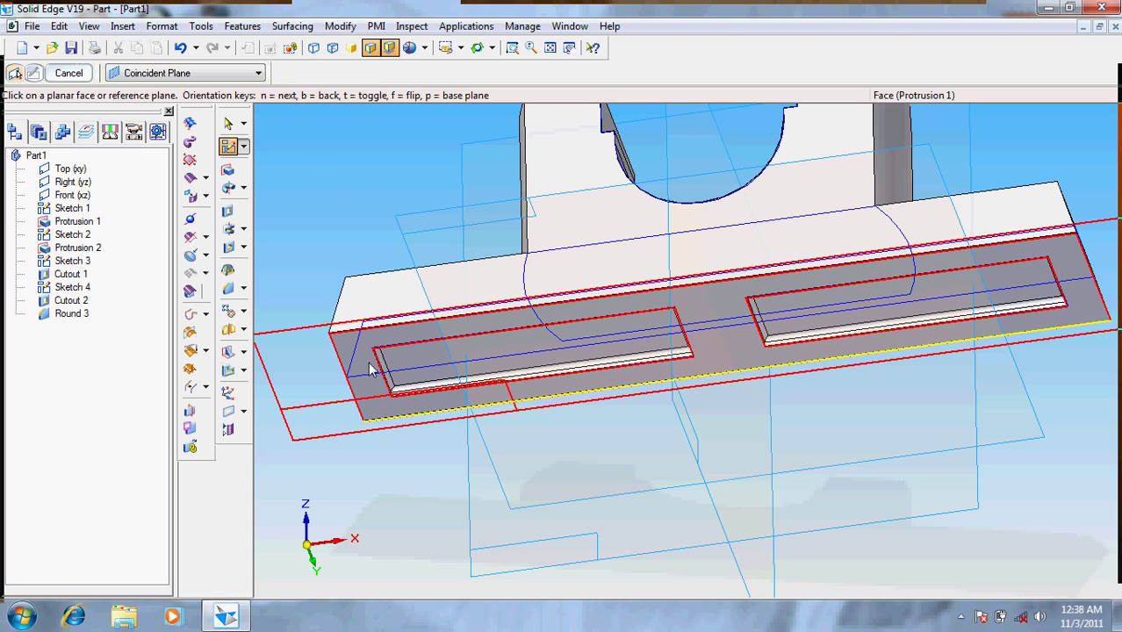
{"action": "left_click", "coordinate": [369, 369]}
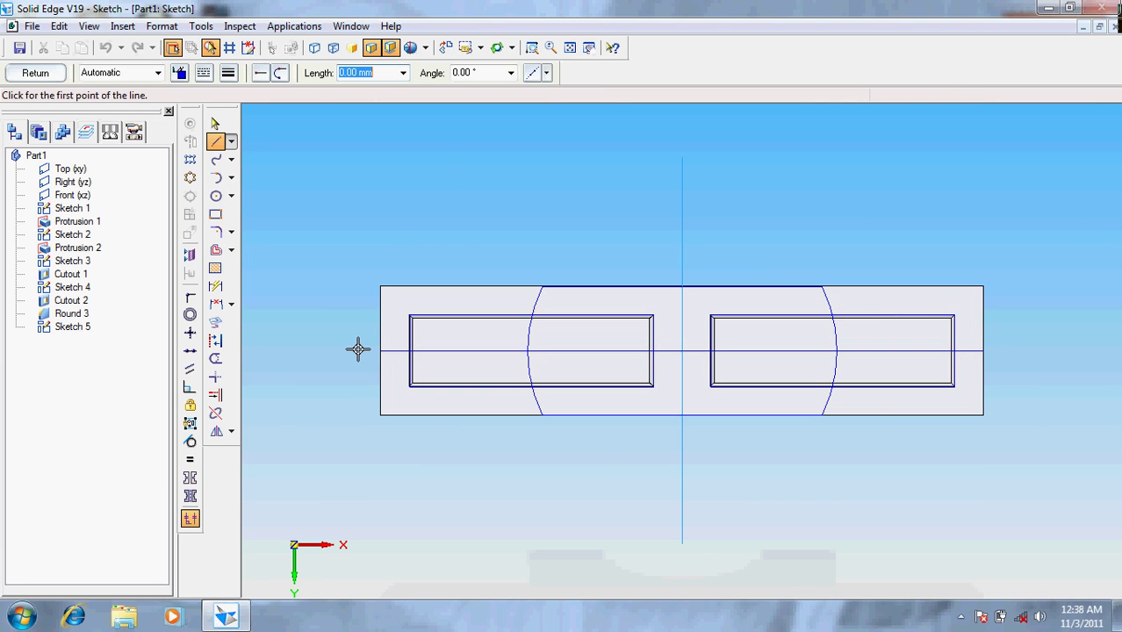
{"action": "left_click", "coordinate": [215, 196]}
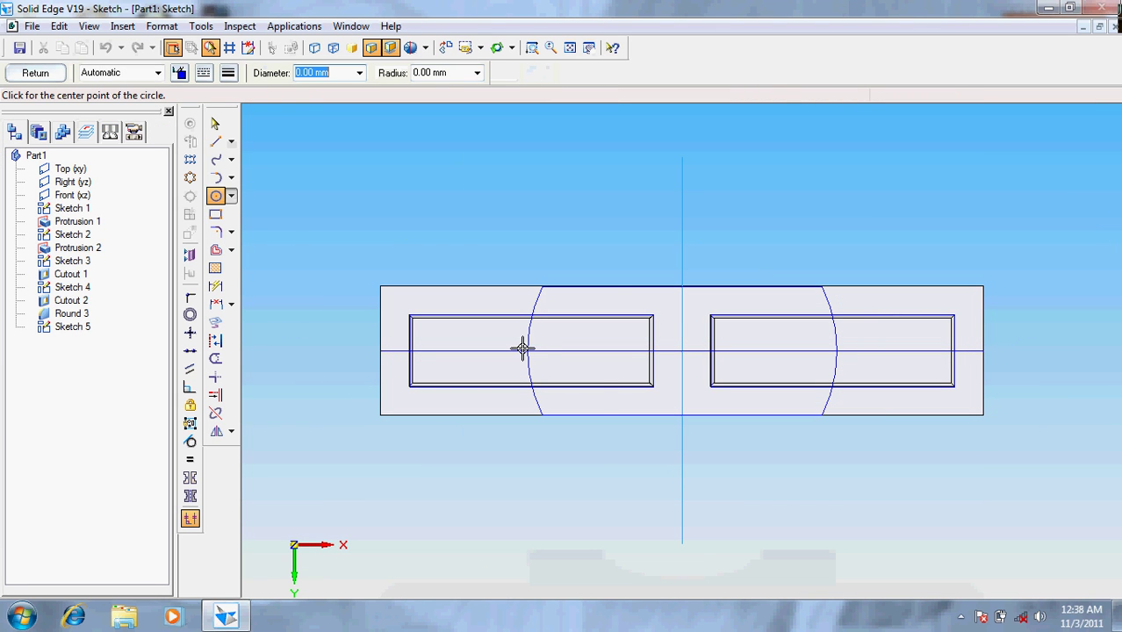
{"action": "left_click", "coordinate": [589, 350]}
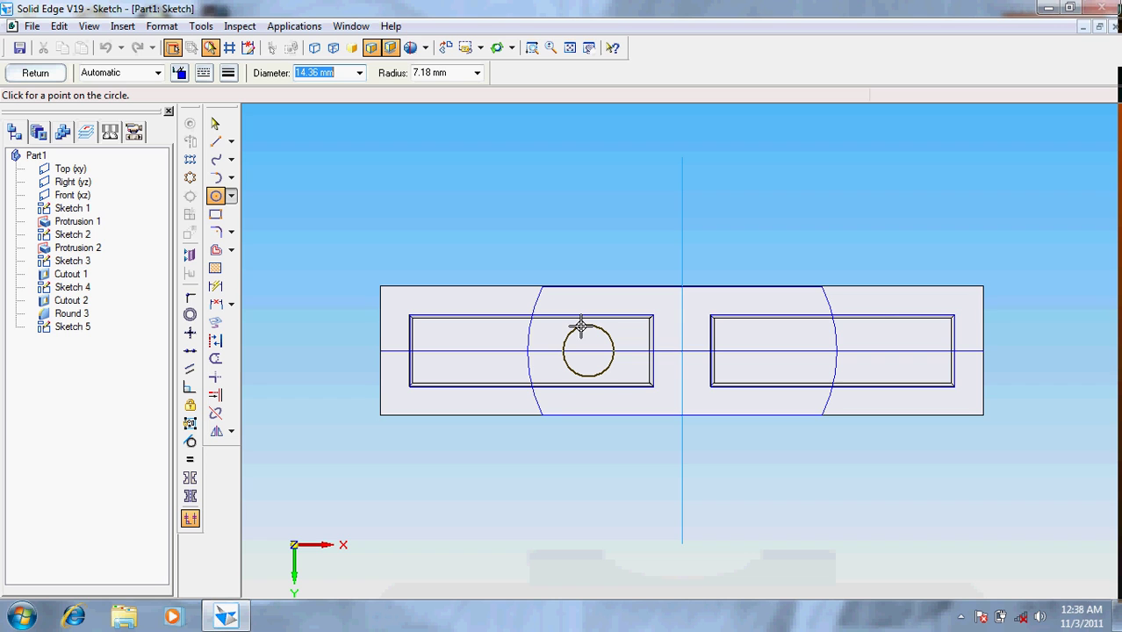
{"action": "type", "text": "1"}
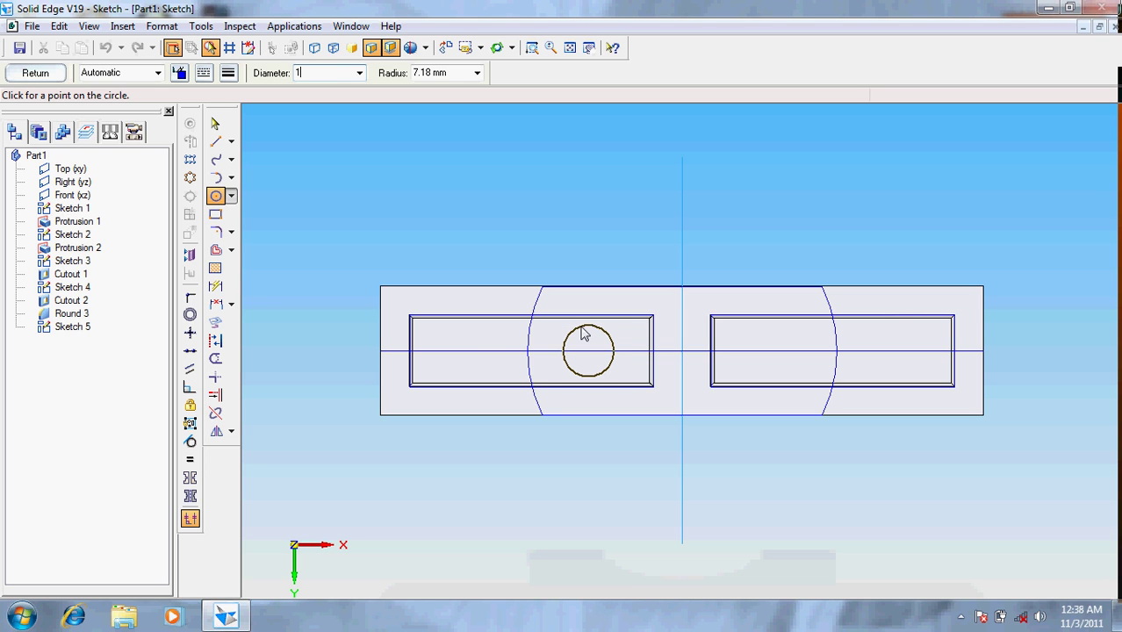
{"action": "type", "text": "0.5"}
{"action": "key", "text": "Return"}
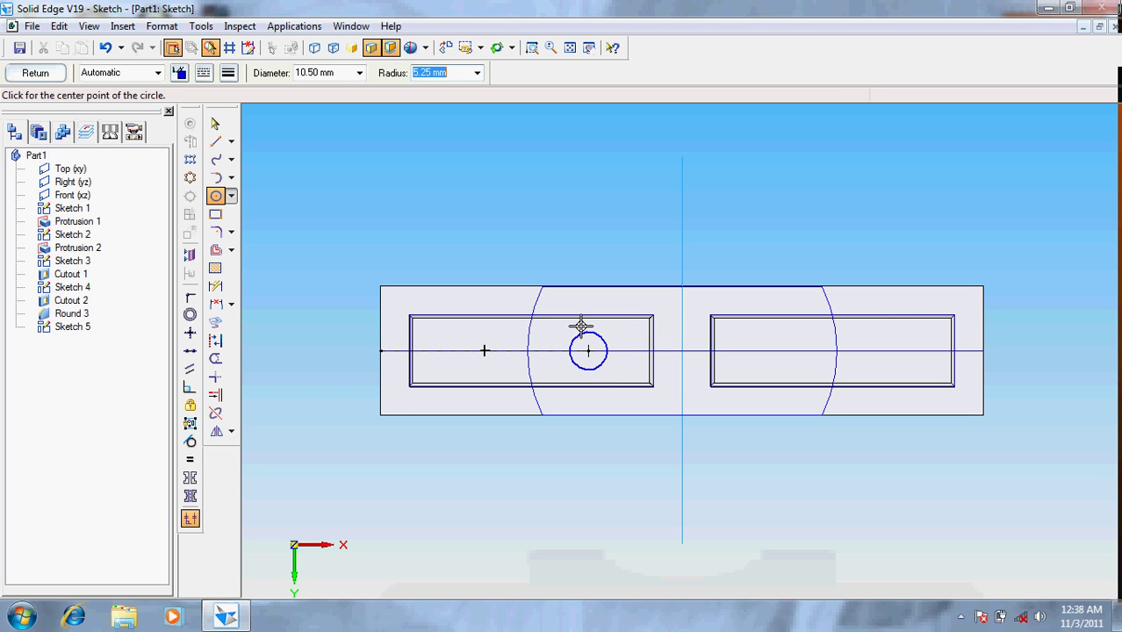
Dimension the circle's centre 31 mm from the vertical centre line
{"action": "left_click", "coordinate": [216, 306]}
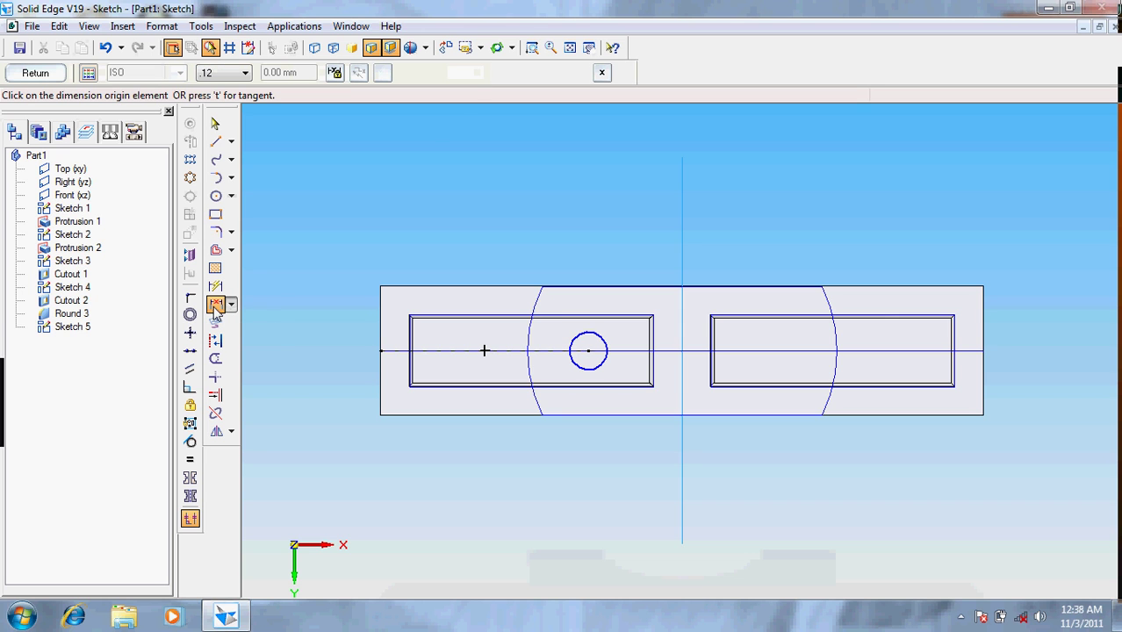
{"action": "left_click", "coordinate": [589, 362]}
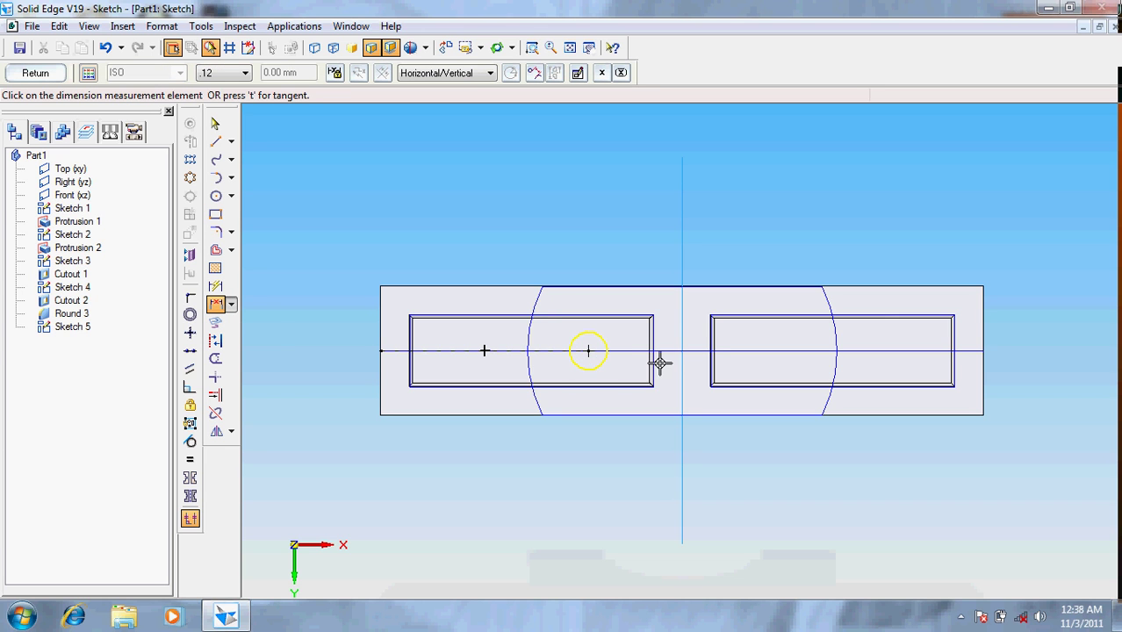
{"action": "left_click", "coordinate": [681, 403]}
{"action": "left_click", "coordinate": [614, 524]}
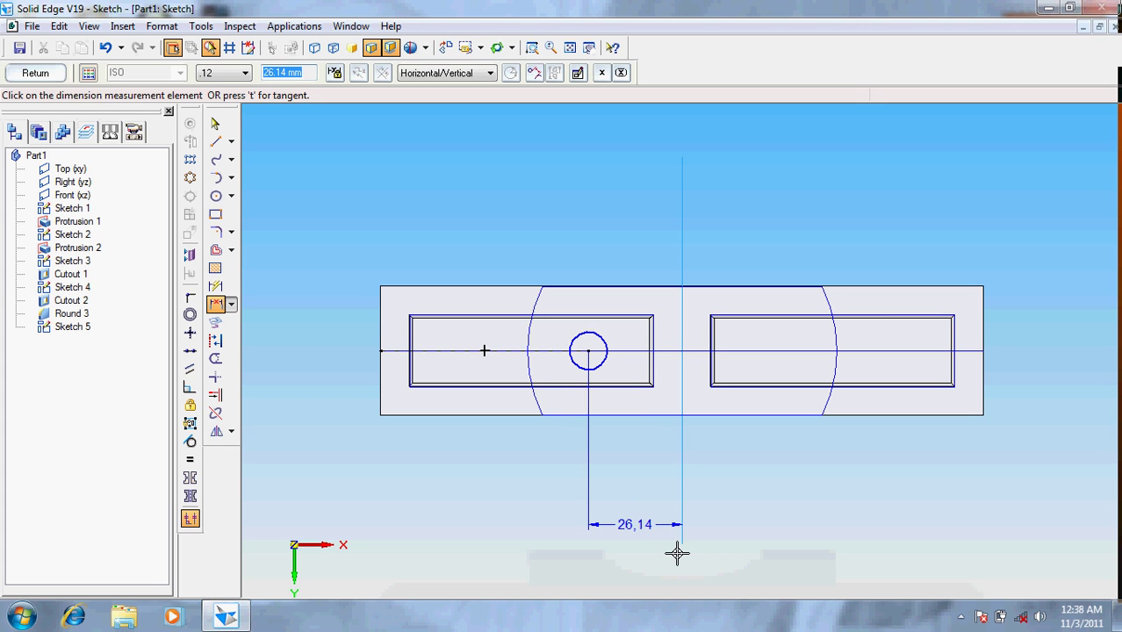
{"action": "type", "text": "31"}
{"action": "key", "text": "Return"}
{"action": "key", "text": "Escape"}
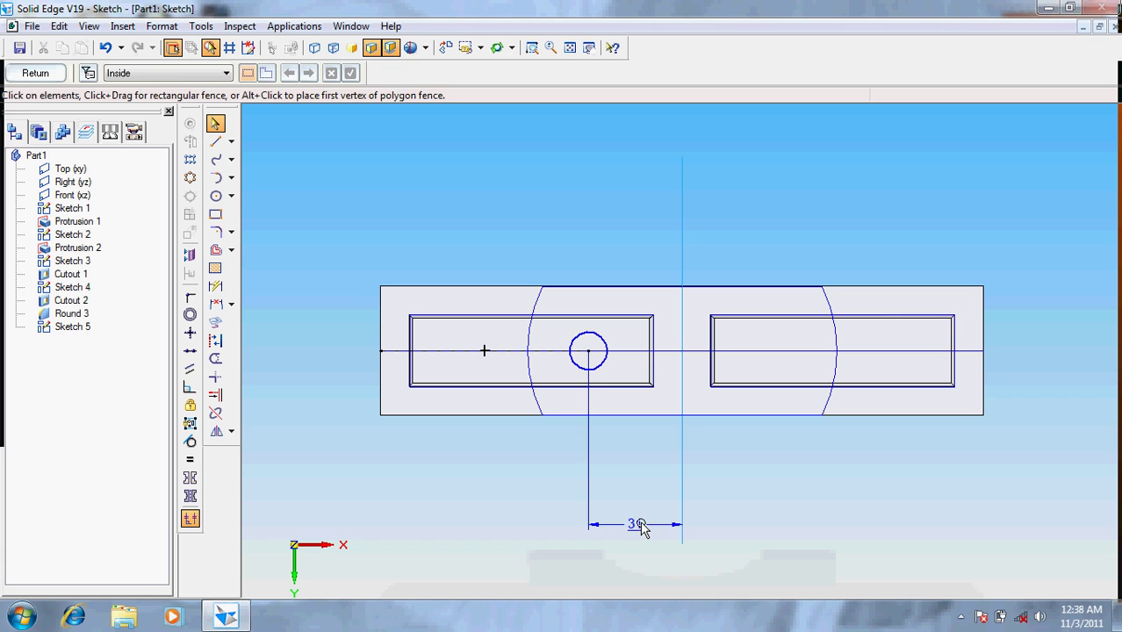
Delete the circle's horizontal distance dimension and the circle itself from the sketch
{"action": "left_click", "coordinate": [638, 524]}
{"action": "key", "text": "Delete"}
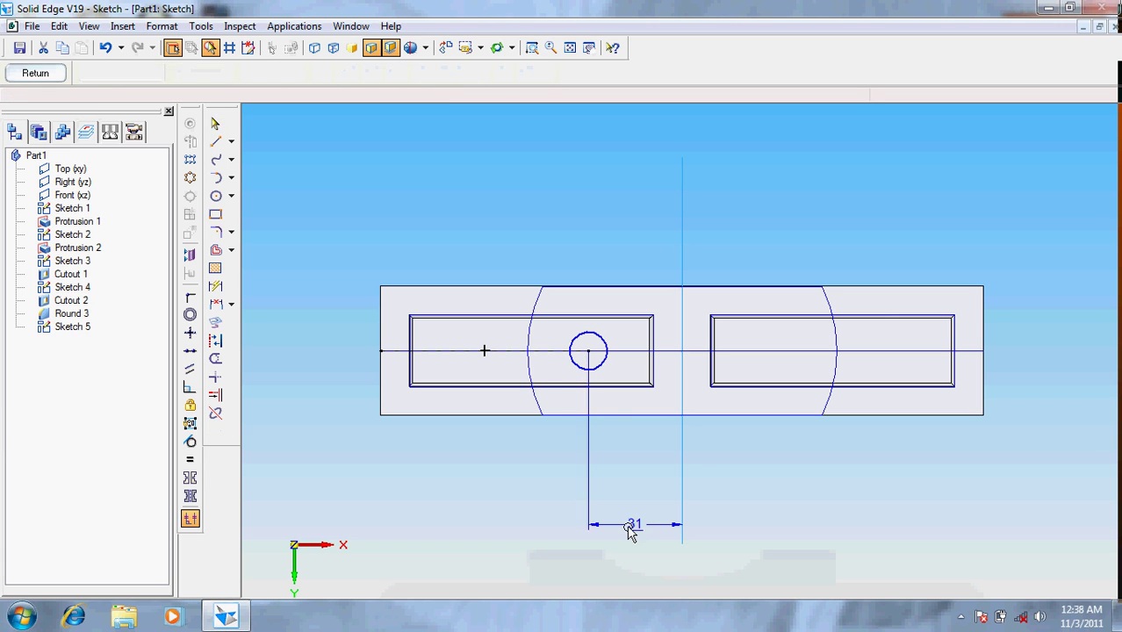
{"action": "left_click", "coordinate": [579, 364]}
{"action": "key", "text": "Delete"}
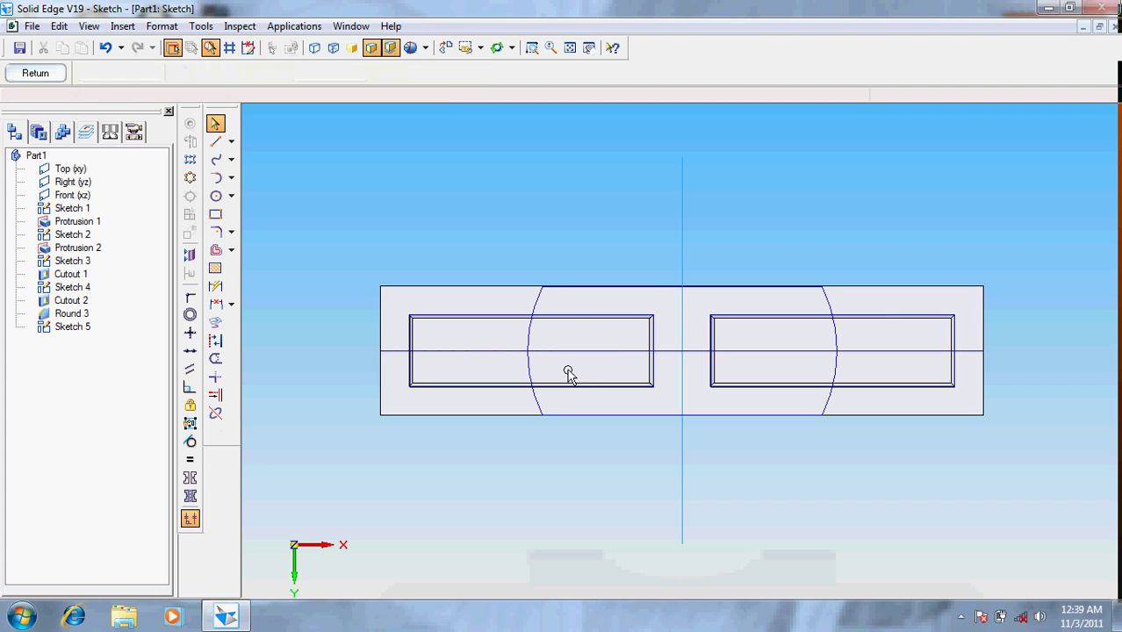
Draw a 31 mm helper line from the centre lines' intersection leftwards along the horizontal centre line
{"action": "left_click", "coordinate": [215, 141]}
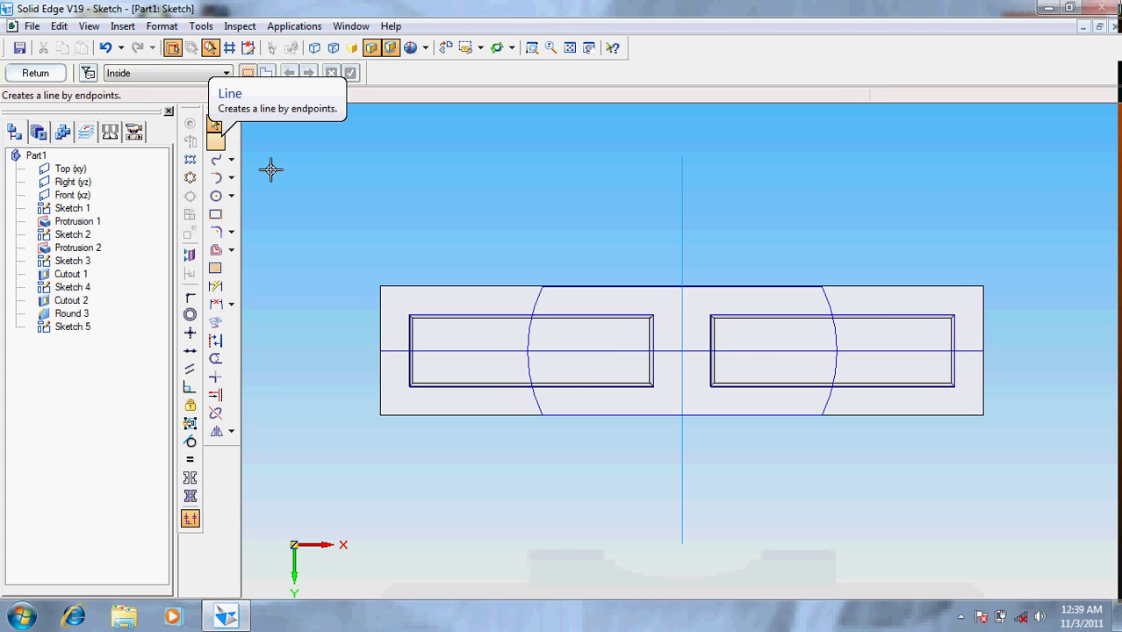
{"action": "left_click", "coordinate": [683, 352]}
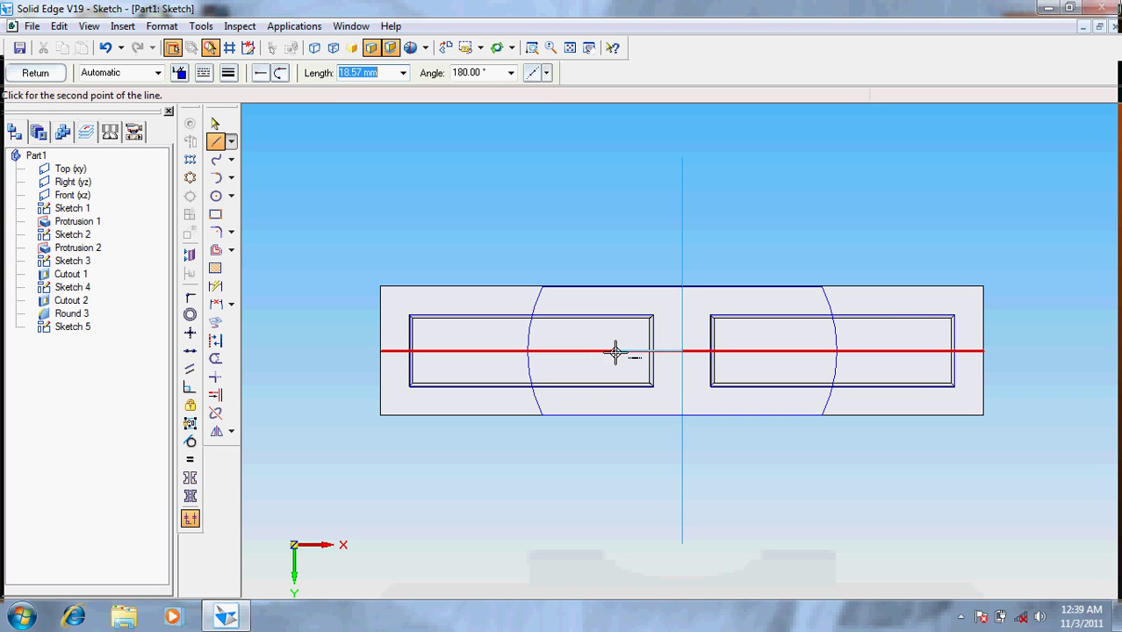
{"action": "type", "text": "31"}
{"action": "key", "text": "Tab"}
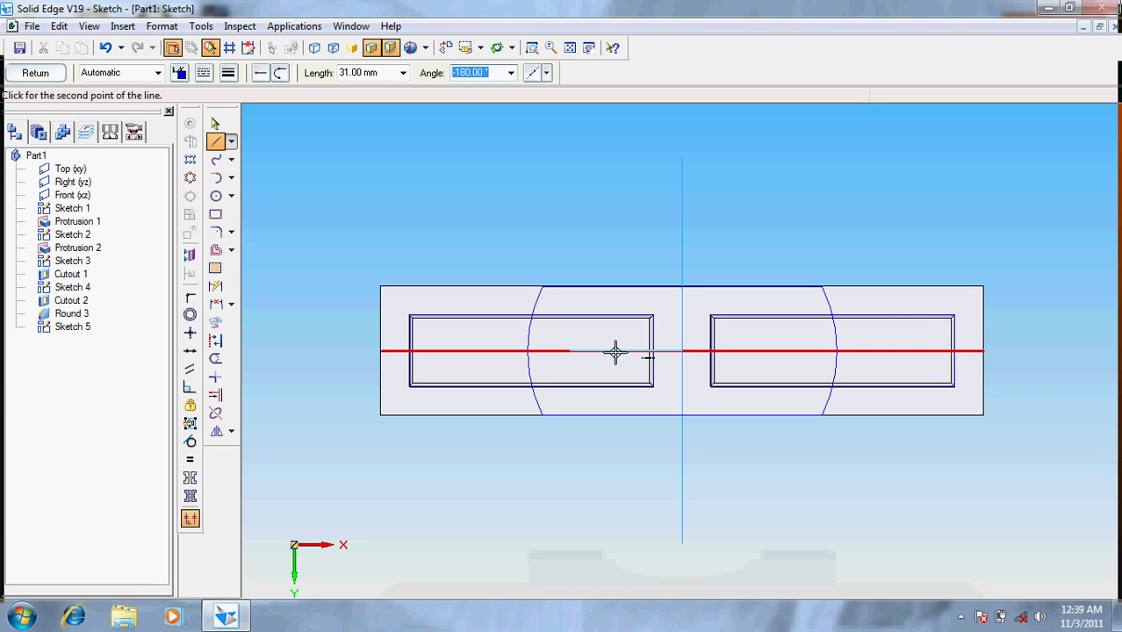
{"action": "type", "text": "0"}
{"action": "key", "text": "Tab"}
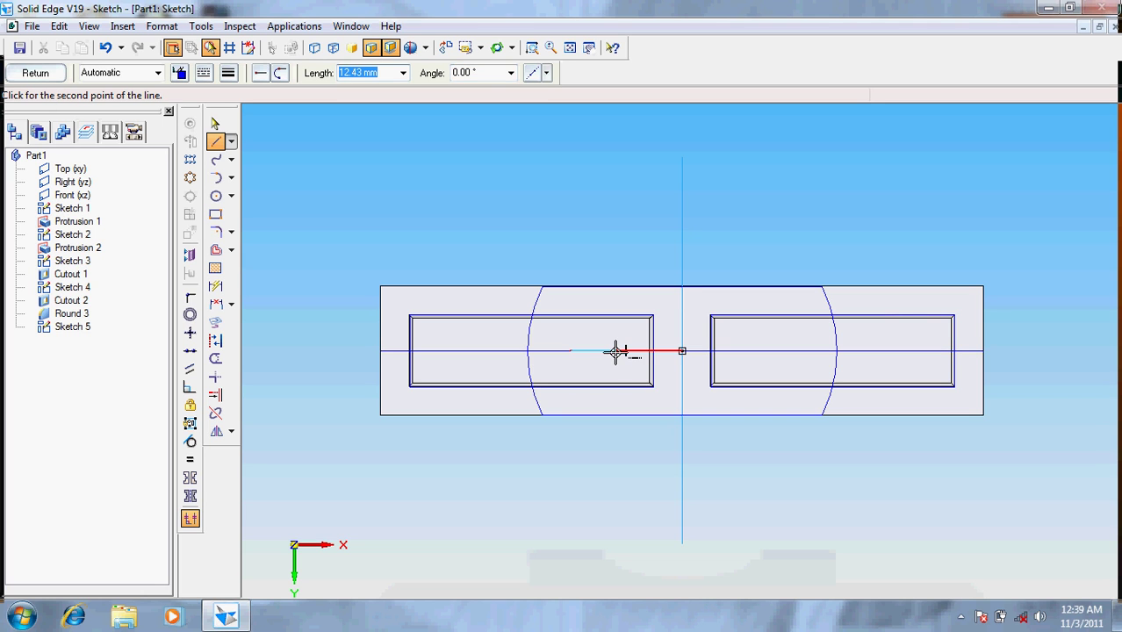
{"action": "left_click", "coordinate": [609, 195]}
Draw a 10.5 mm diameter circle centred on the helper line's left end, and delete the helper line
{"action": "left_click", "coordinate": [216, 196]}
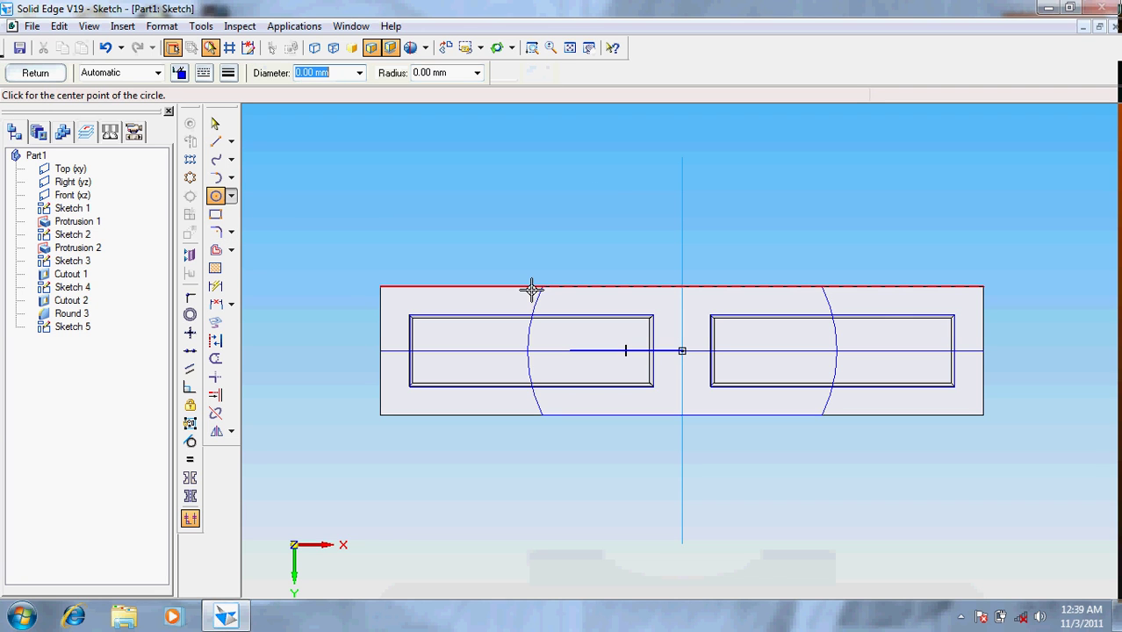
{"action": "type", "text": "10.5"}
{"action": "key", "text": "Tab"}
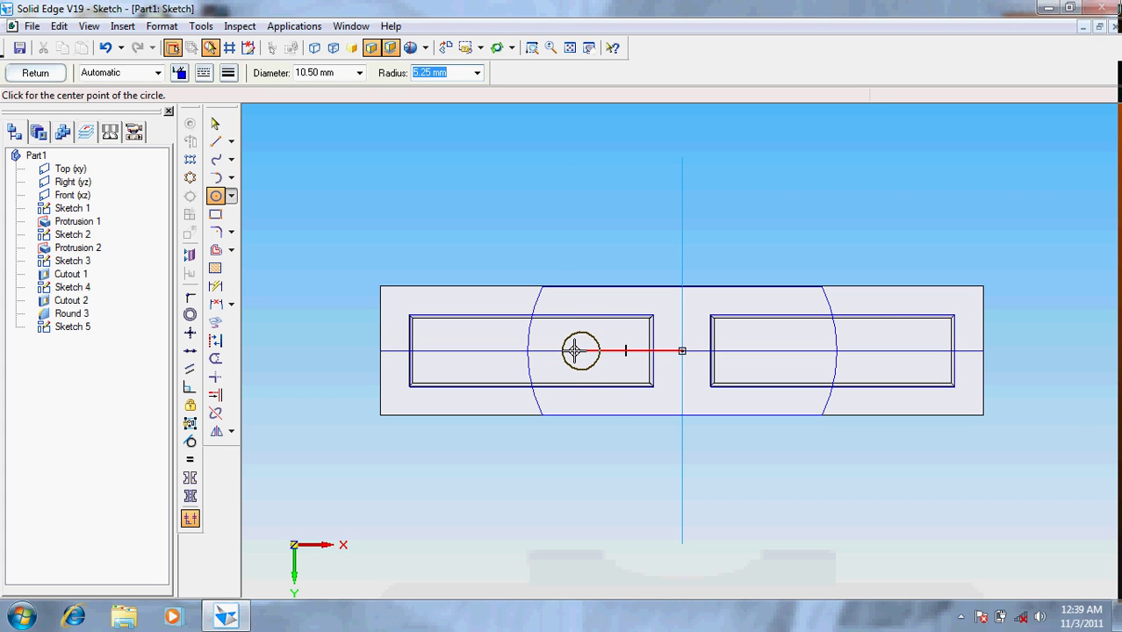
{"action": "left_click", "coordinate": [571, 350]}
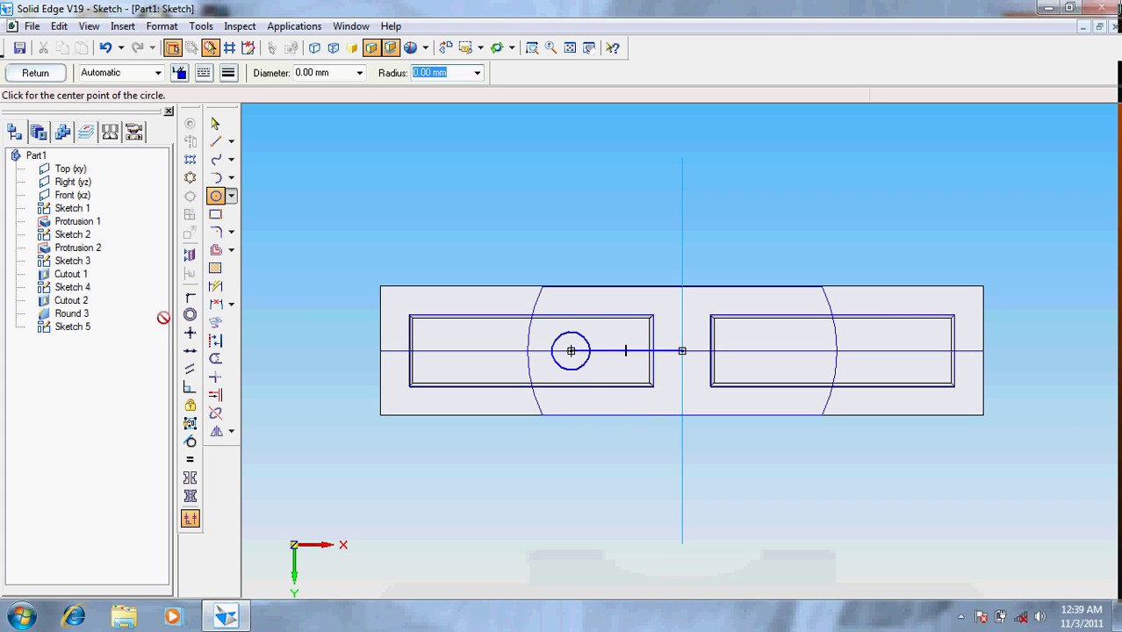
{"action": "key", "text": "Escape"}
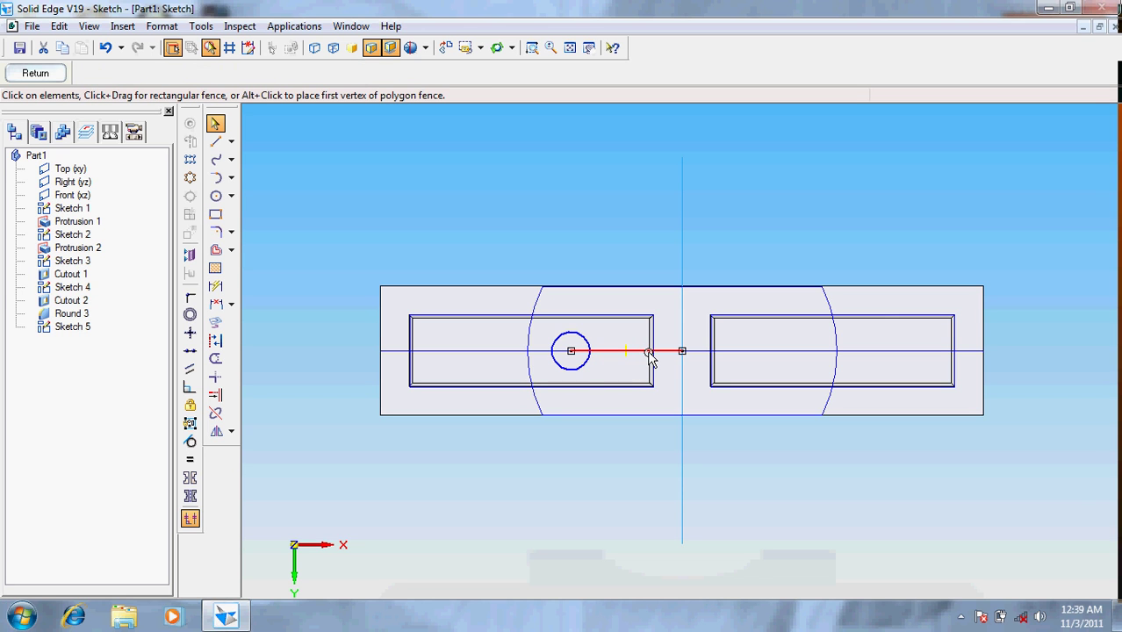
{"action": "left_click", "coordinate": [648, 352]}
{"action": "key", "text": "Delete"}
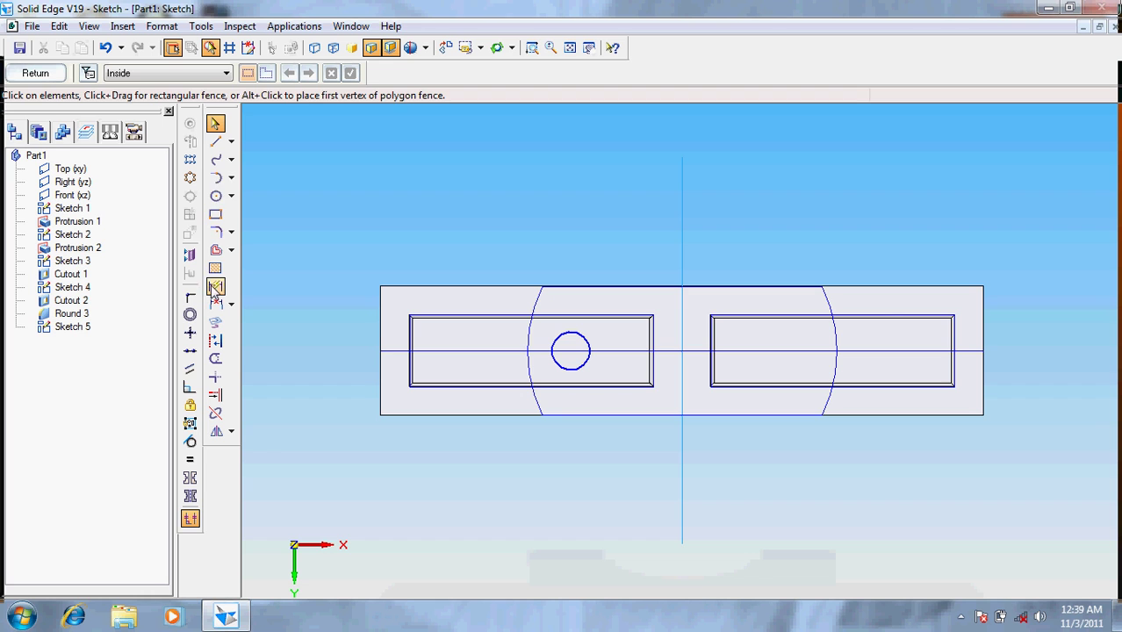
Draw a 10 mm line from the circle's centre to the right, continued by a 10 mm line straight up at 90°
{"action": "left_click", "coordinate": [216, 141]}
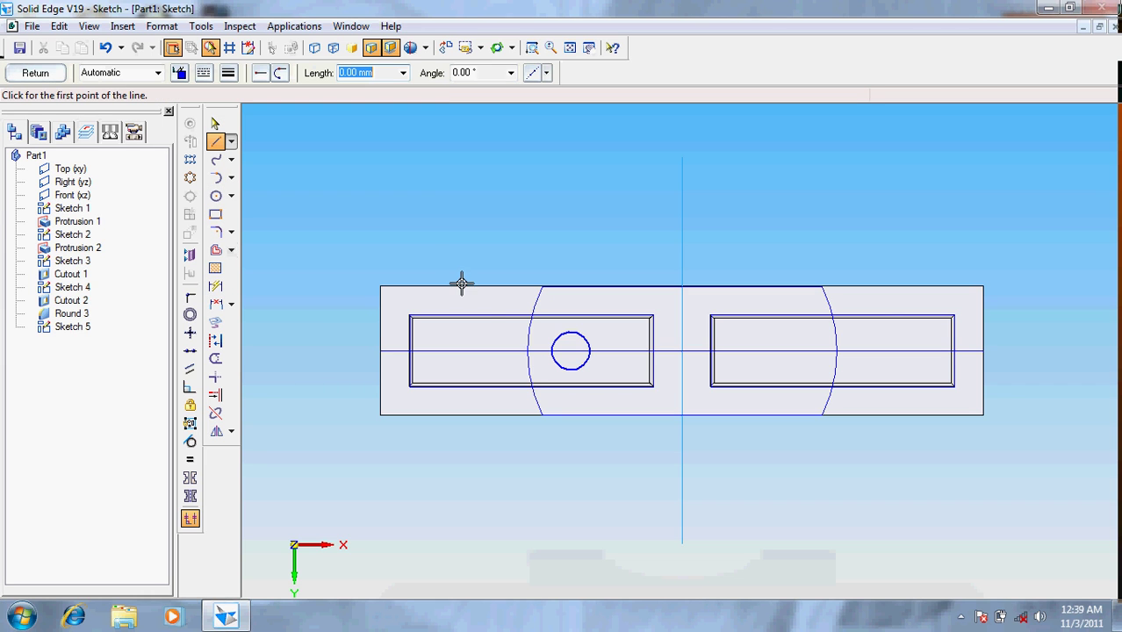
{"action": "left_click", "coordinate": [571, 352]}
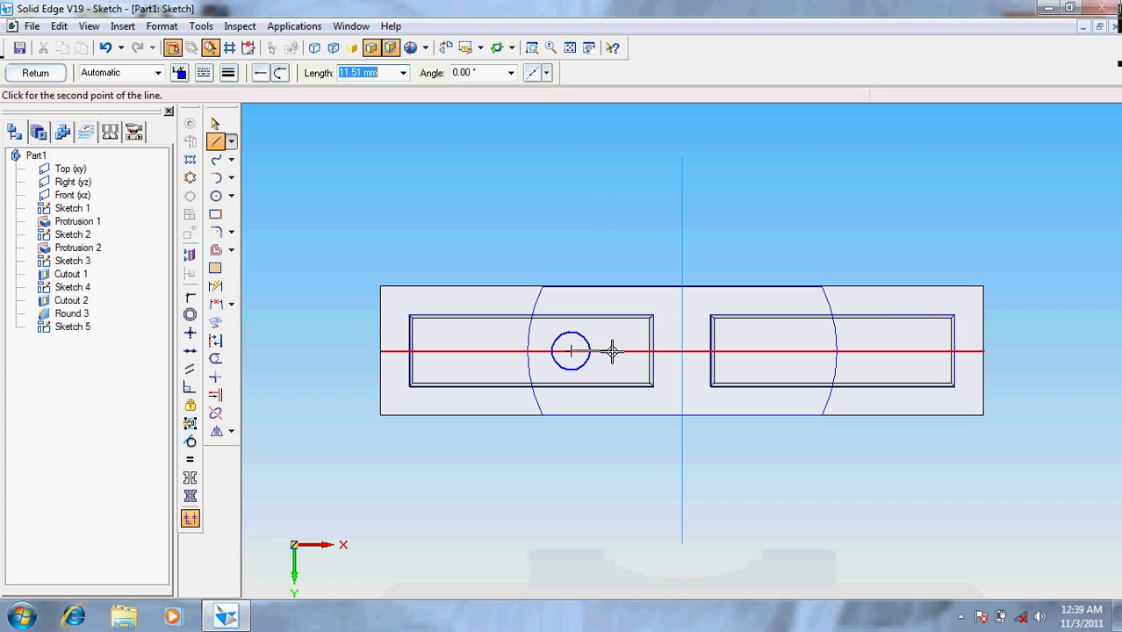
{"action": "type", "text": "10"}
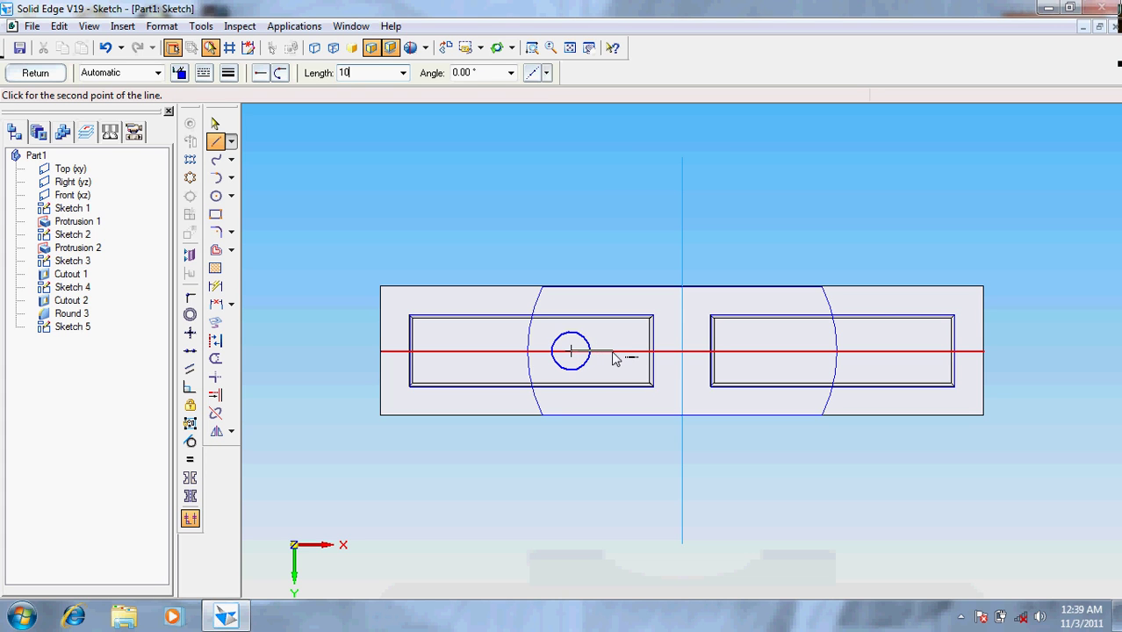
{"action": "key", "text": "Tab"}
{"action": "key", "text": "Return"}
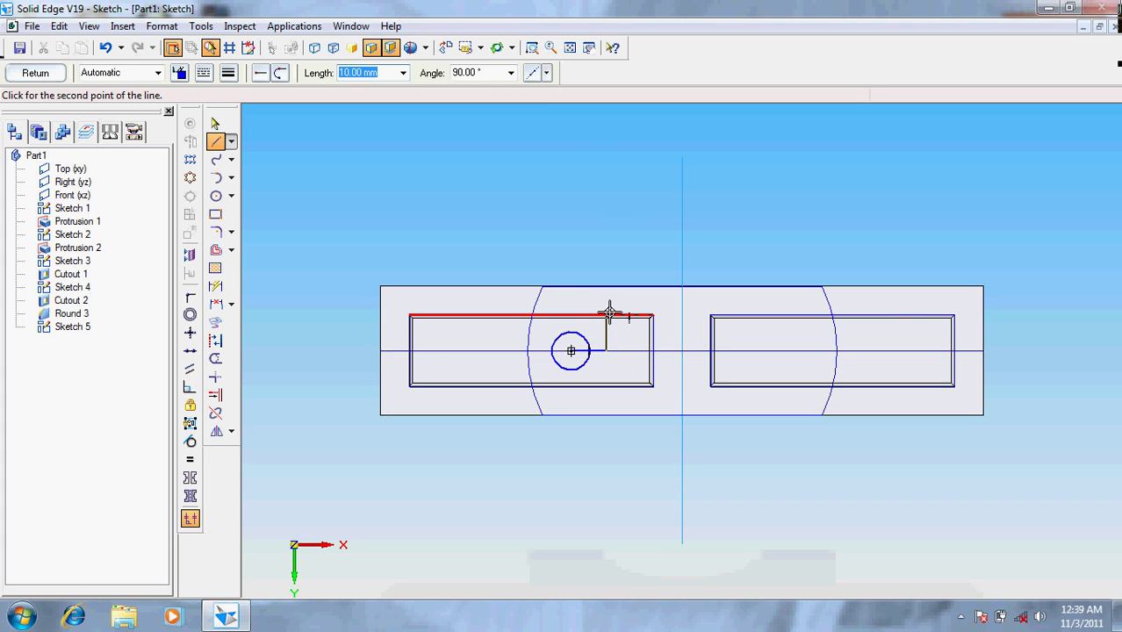
{"action": "type", "text": "10"}
{"action": "key", "text": "Tab"}
{"action": "key", "text": "Return"}
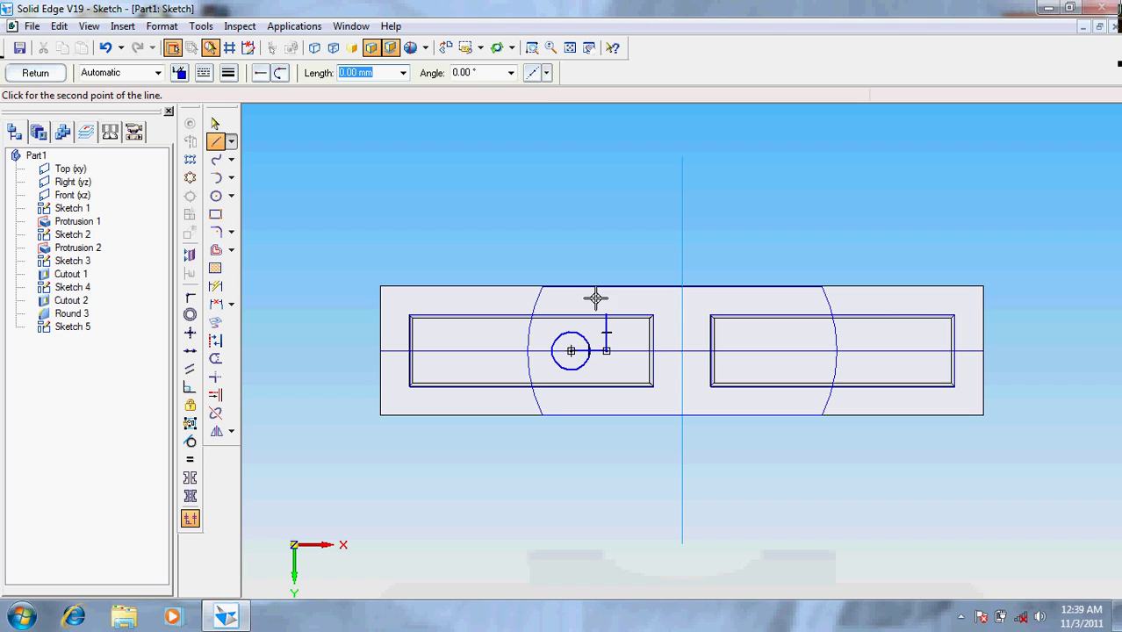
Try a 10 mm horizontal line running left at 180° from the upper end of the vertical line
{"action": "type", "text": "10"}
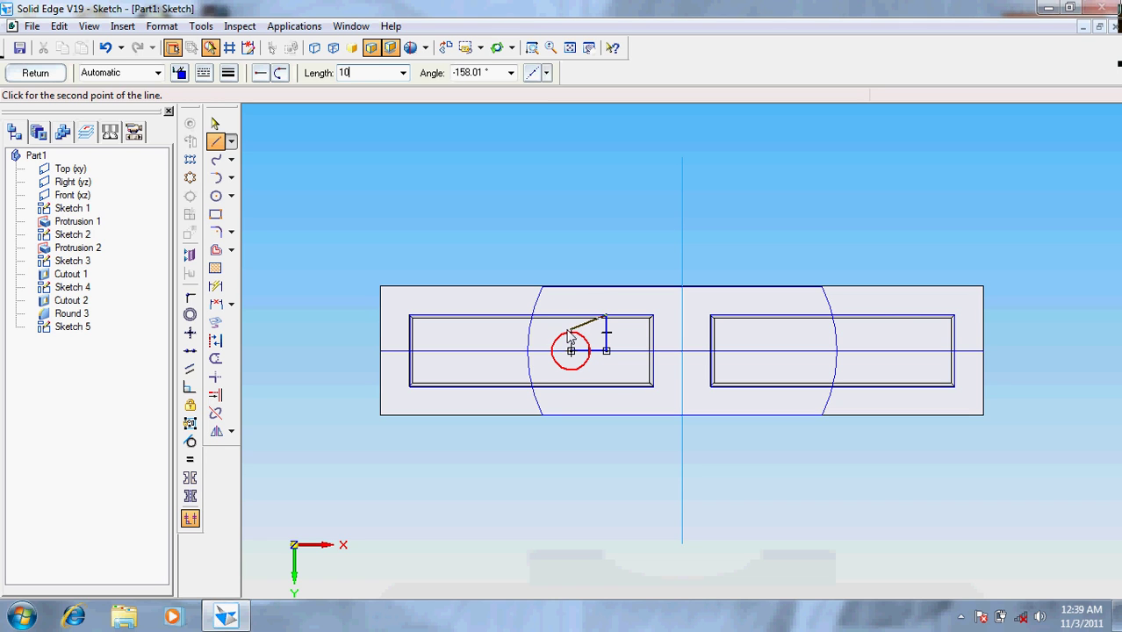
{"action": "key", "text": "Tab"}
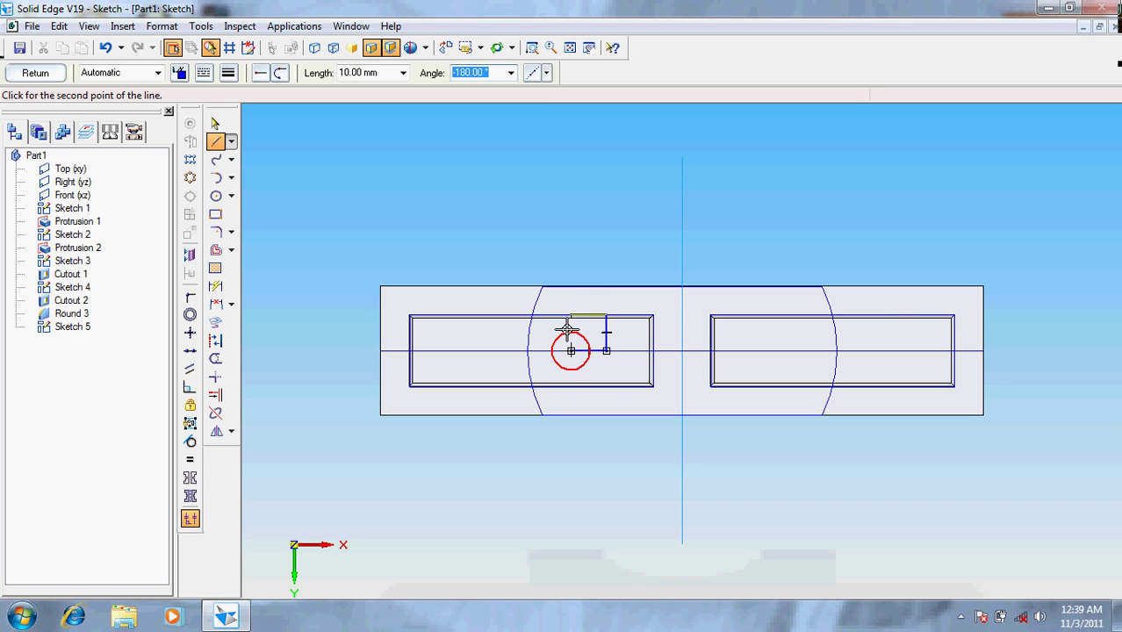
{"action": "key", "text": "Return"}
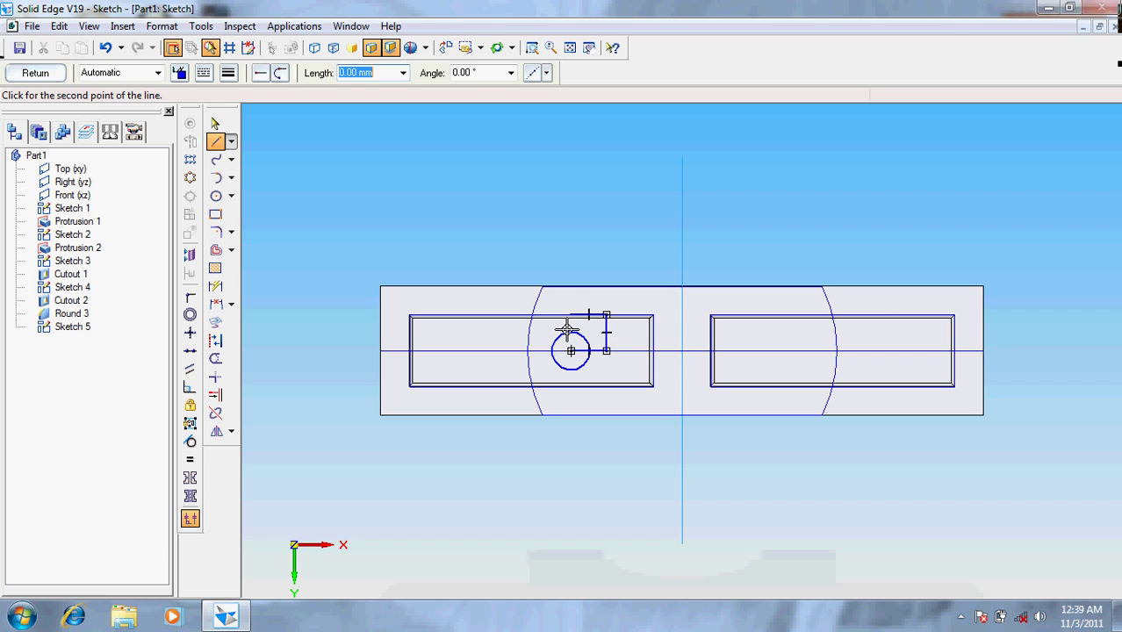
{"action": "key", "text": "Escape"}
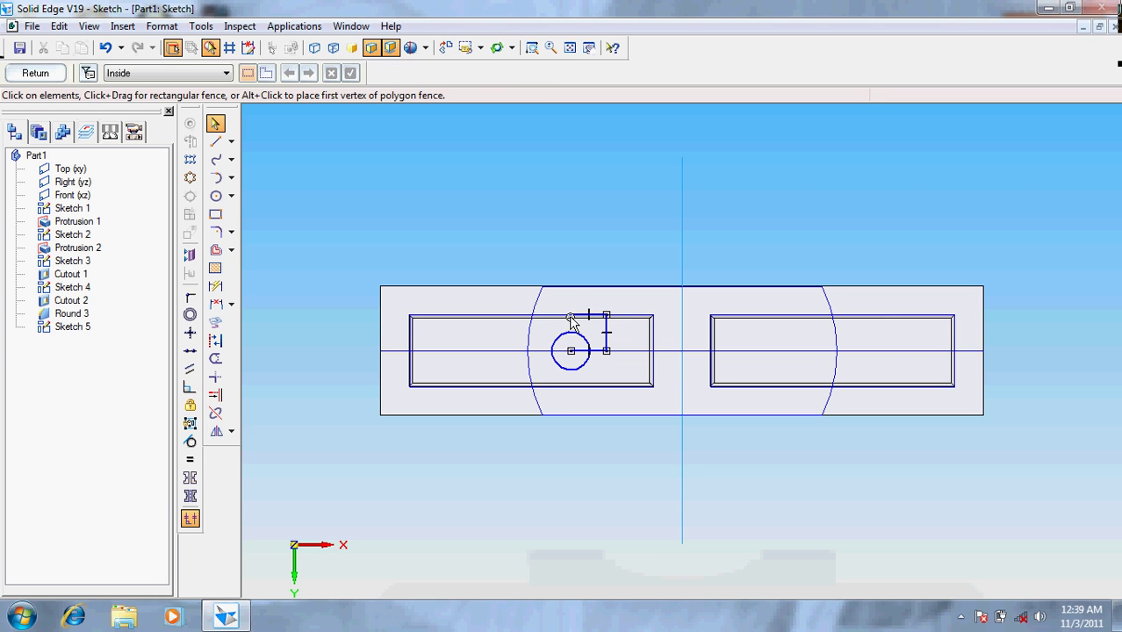
Draw a 20 mm line at 180° from the vertical line's upper end as the square's top side
{"action": "left_click", "coordinate": [216, 141]}
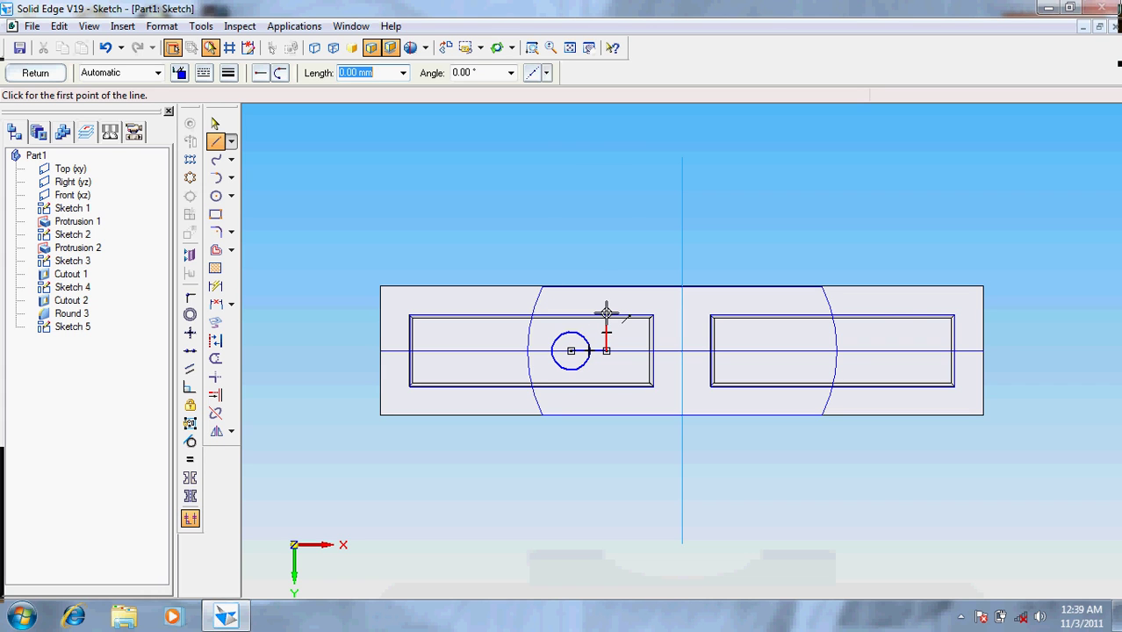
{"action": "left_click", "coordinate": [605, 313]}
{"action": "type", "text": "20"}
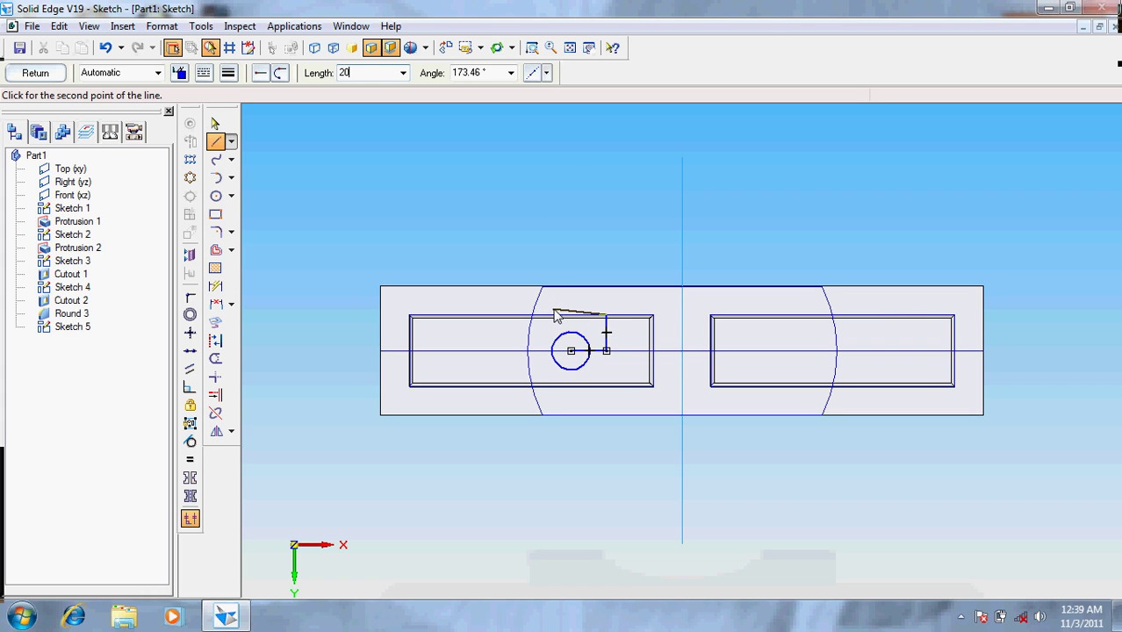
{"action": "key", "text": "Tab"}
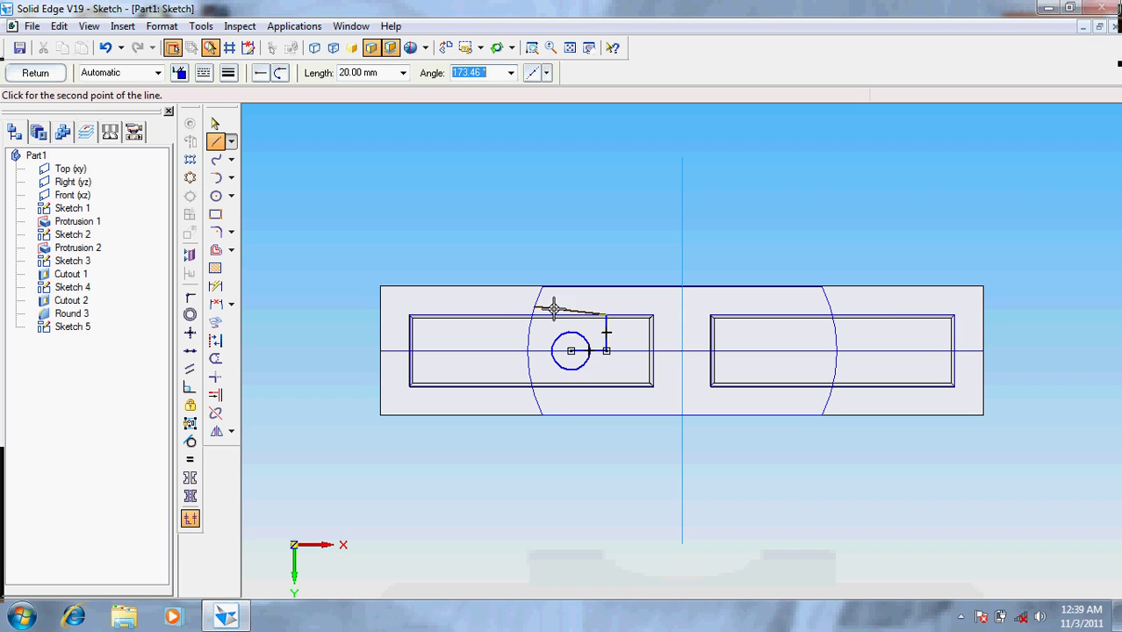
{"action": "type", "text": "180"}
{"action": "key", "text": "Return"}
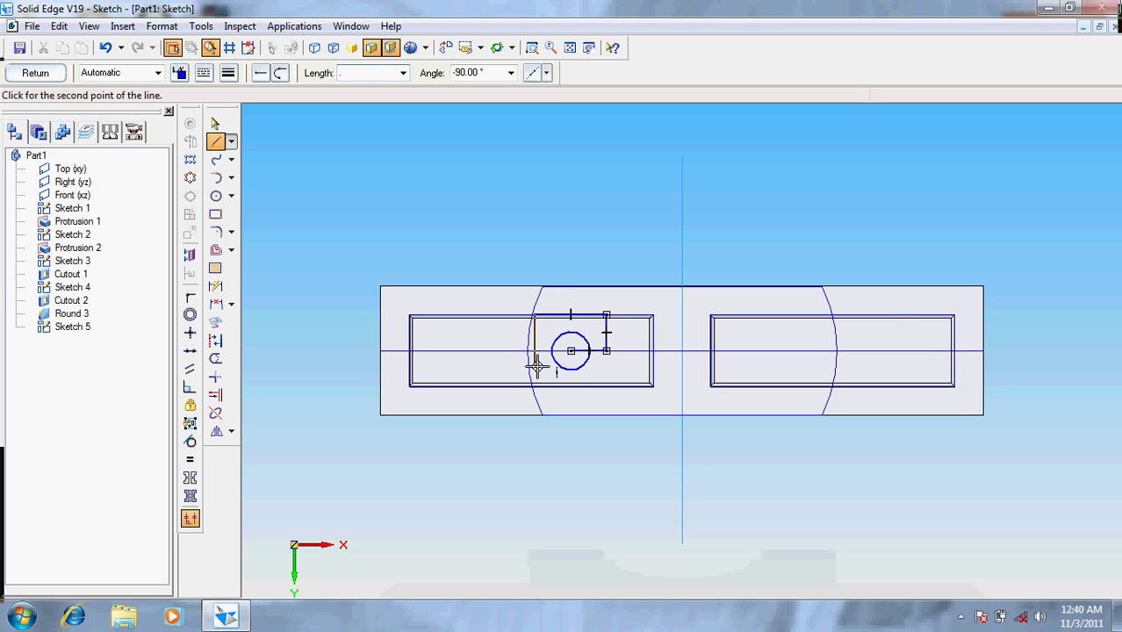
Continue the square with a 20 mm left side at -90° and a 20 mm bottom side at 0°
{"action": "key", "text": "BackSpace"}
{"action": "key", "text": "BackSpace"}
{"action": "type", "text": "20"}
{"action": "key", "text": "Tab"}
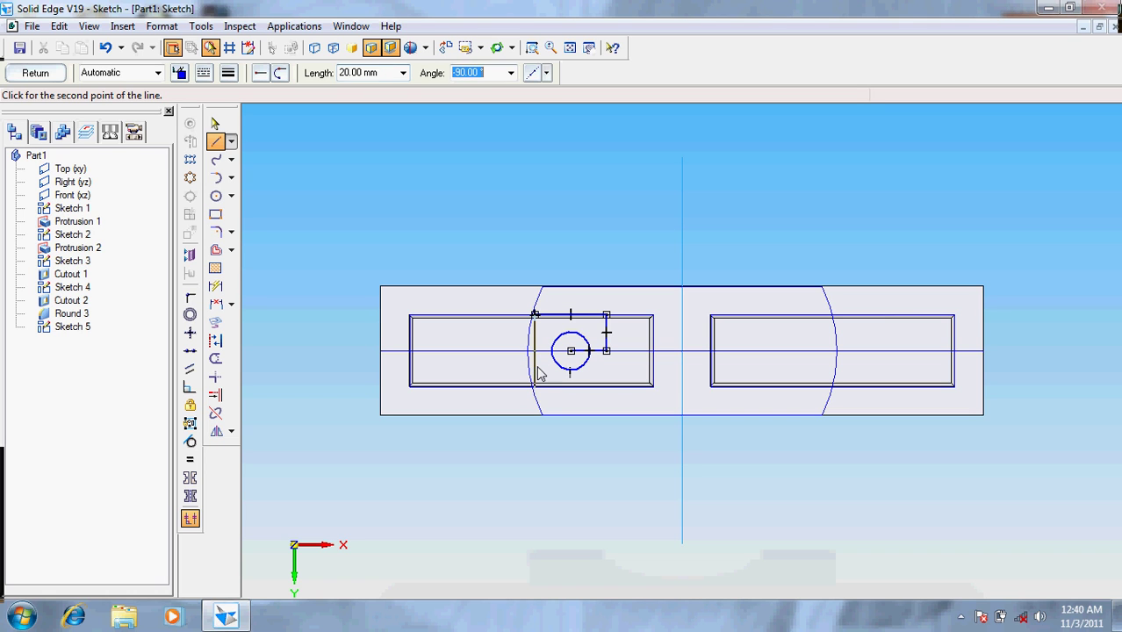
{"action": "left_click", "coordinate": [537, 367]}
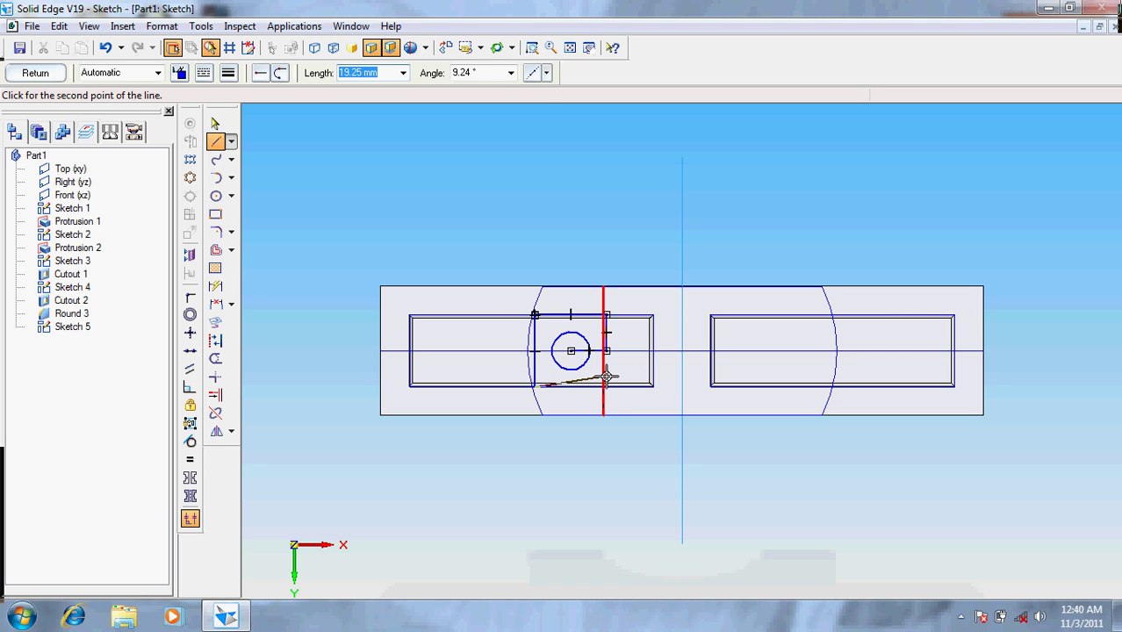
{"action": "type", "text": "20"}
{"action": "key", "text": "Tab"}
{"action": "type", "text": "0"}
{"action": "key", "text": "Return"}
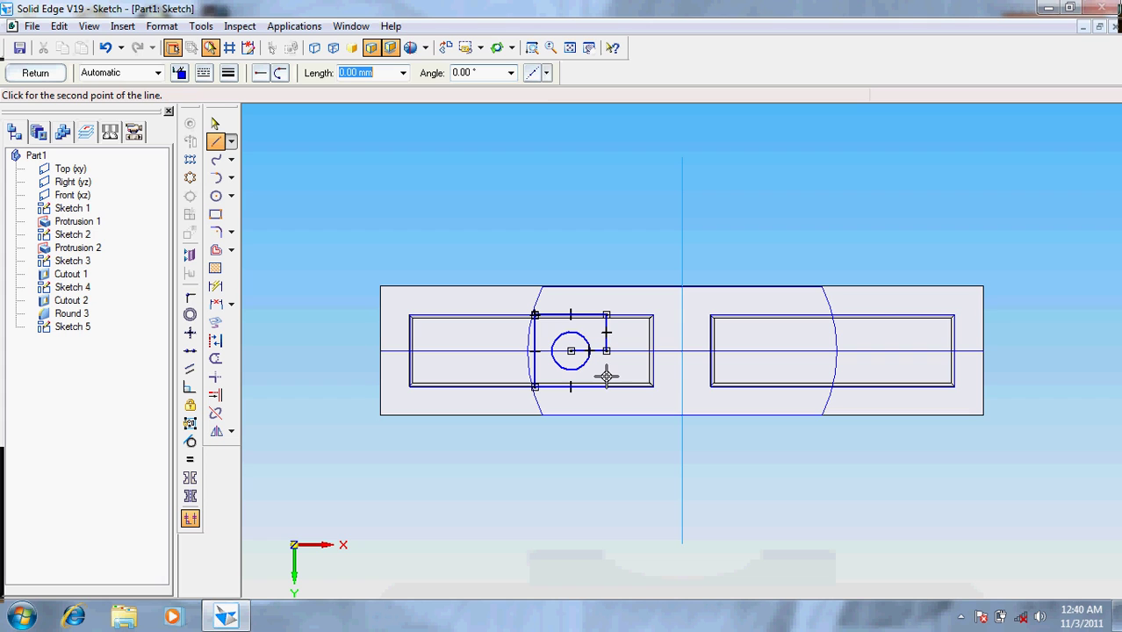
Close the square around the circle with a 20 mm line at 90° along its right side
{"action": "type", "text": "20"}
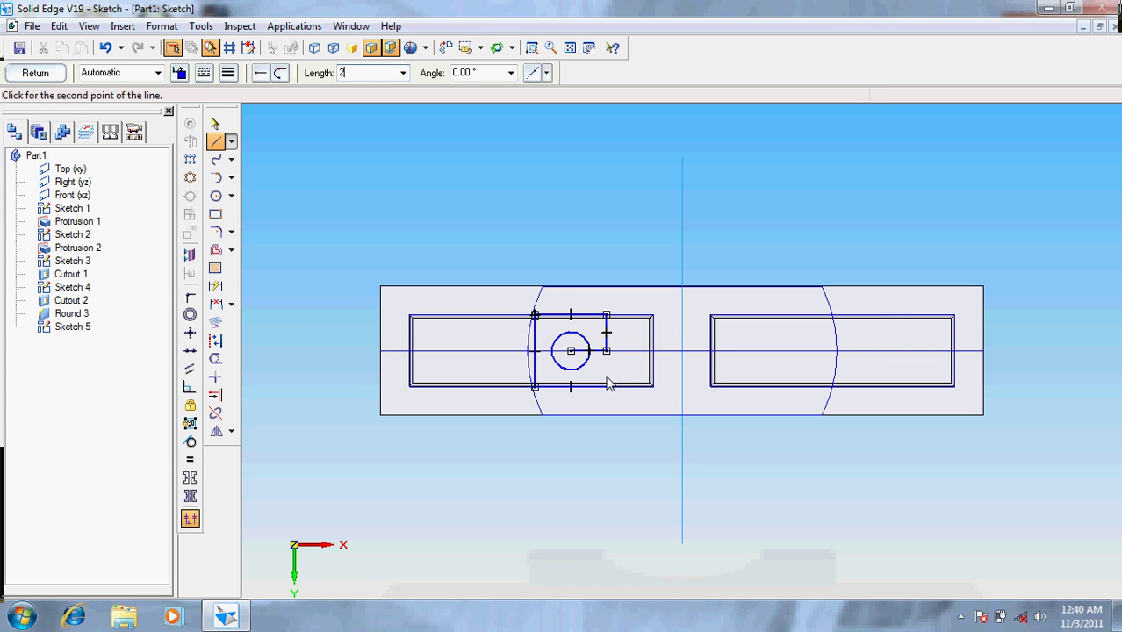
{"action": "key", "text": "Tab"}
{"action": "type", "text": "90"}
{"action": "key", "text": "Return"}
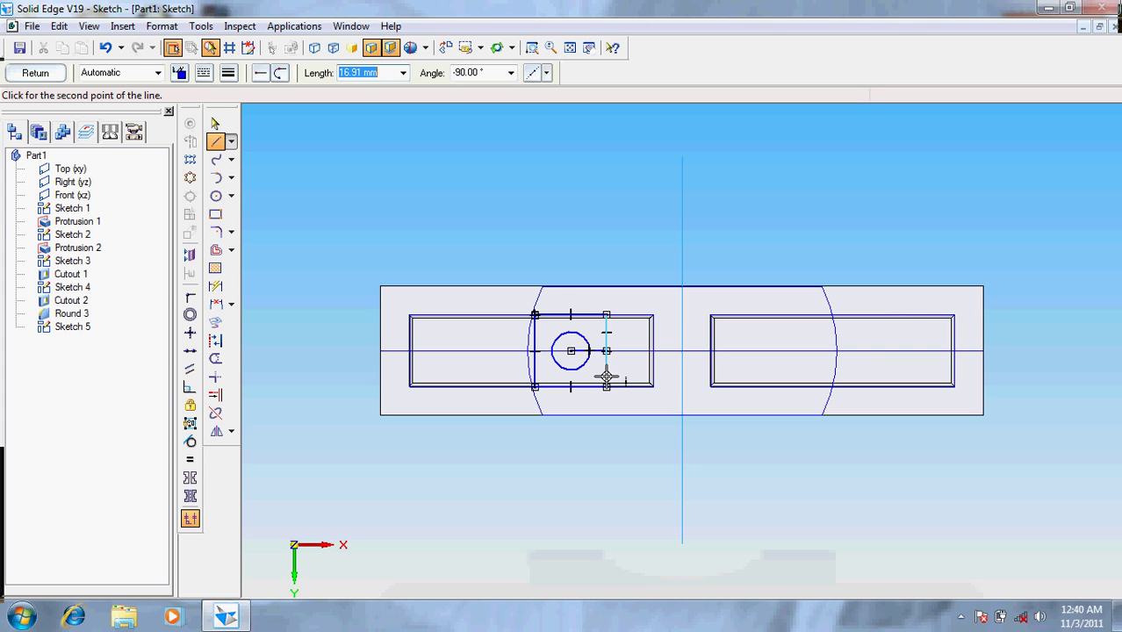
{"action": "left_click", "coordinate": [606, 387]}
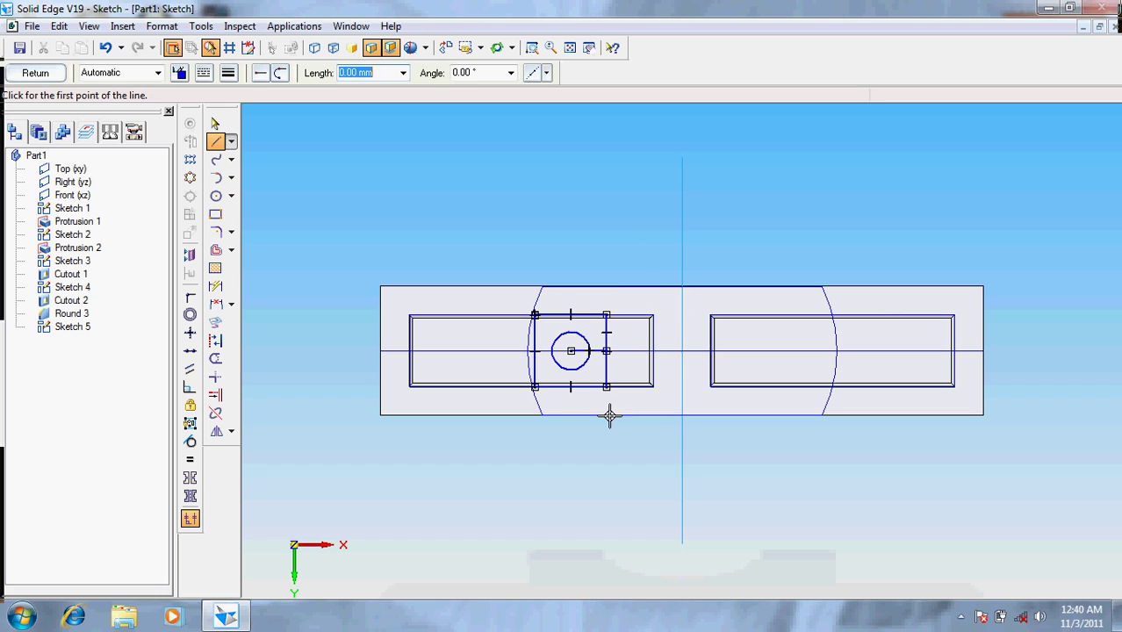
{"action": "key", "text": "Escape"}
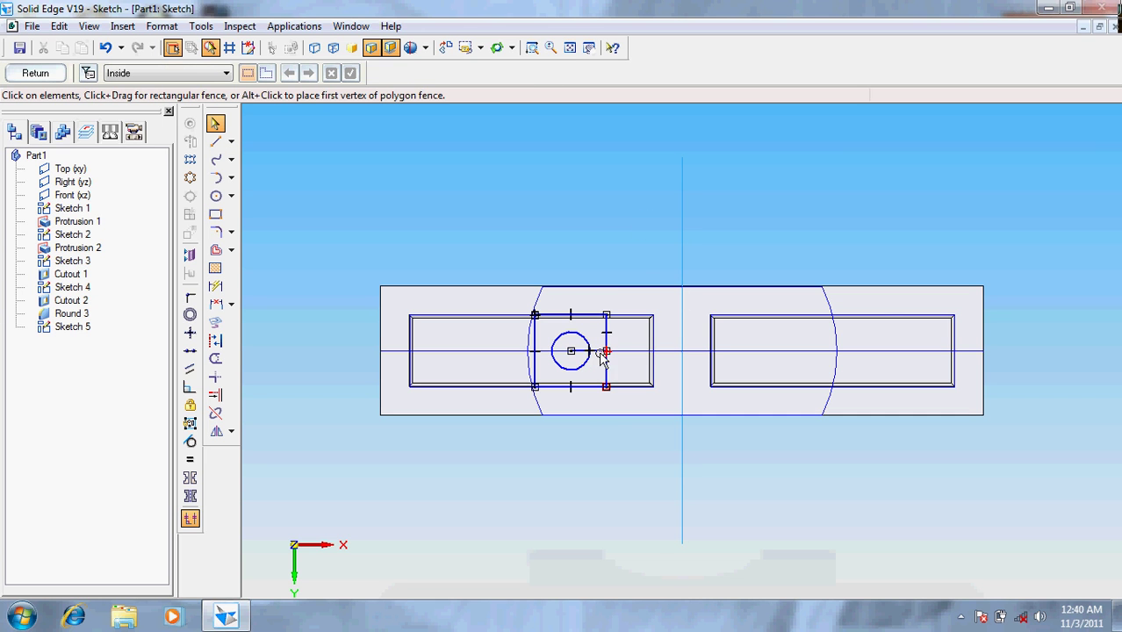
Delete the helper line from the circle's centre, and mirror the circle and its square about the vertical centre axis
{"action": "left_click", "coordinate": [581, 353]}
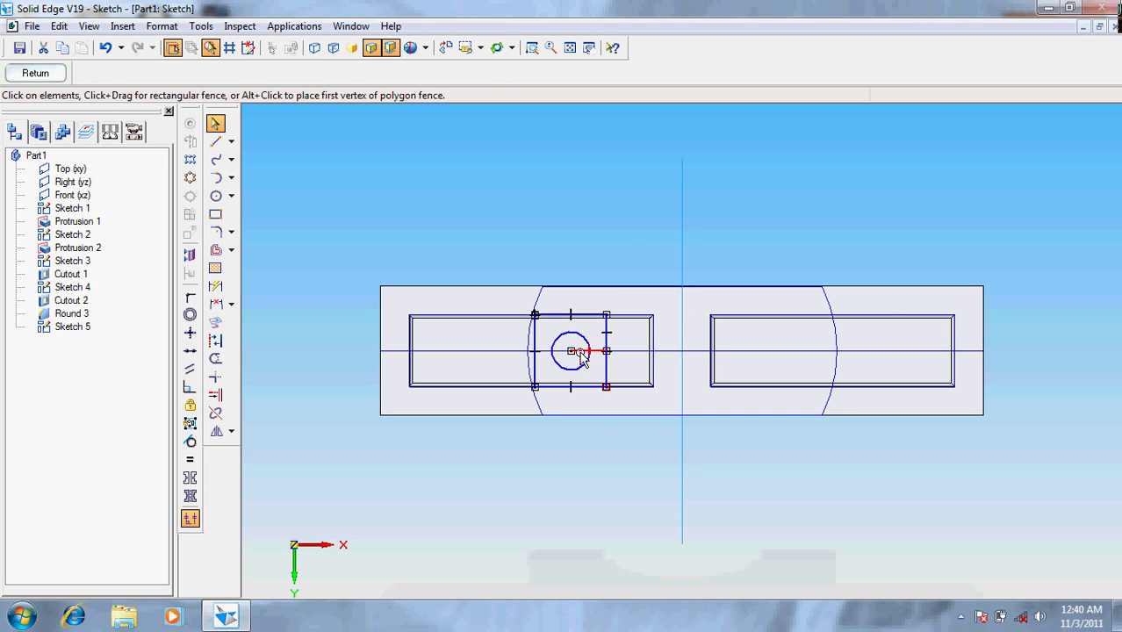
{"action": "key", "text": "Delete"}
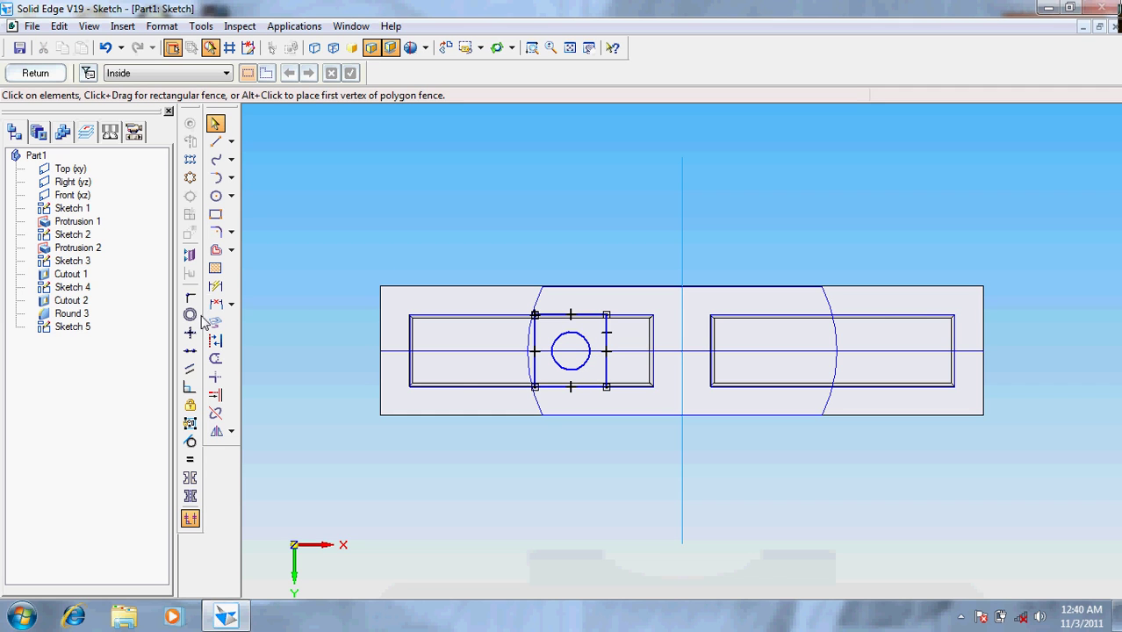
{"action": "left_click", "coordinate": [556, 367]}
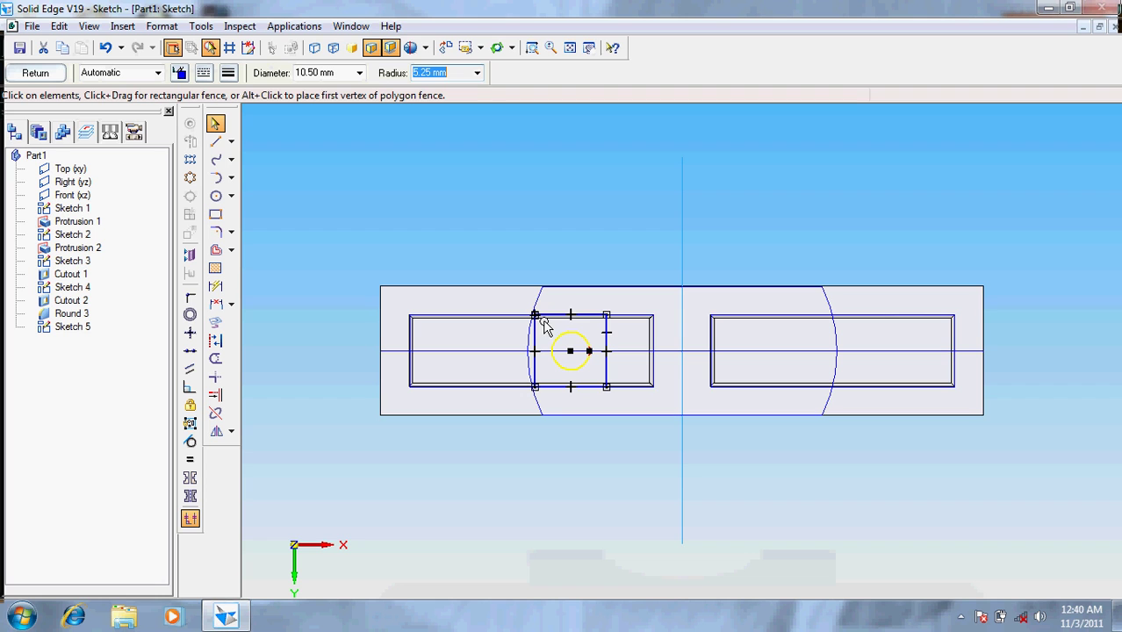
{"action": "left_click", "coordinate": [546, 316]}
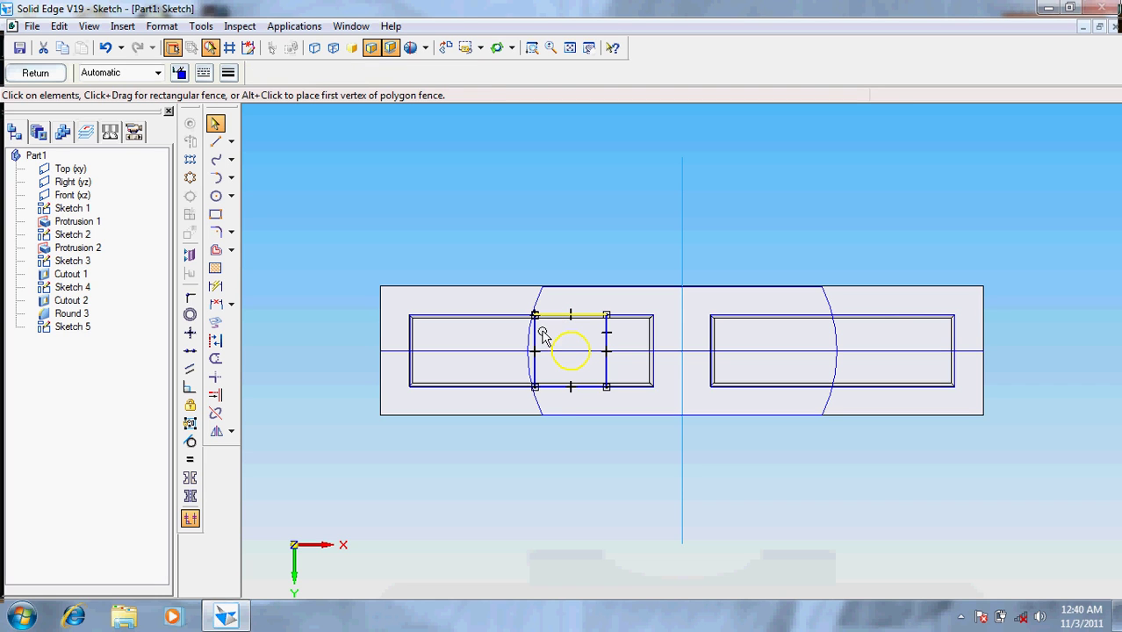
{"action": "left_click", "coordinate": [536, 343], "text": "ctrl"}
{"action": "left_click", "coordinate": [553, 386], "text": "ctrl"}
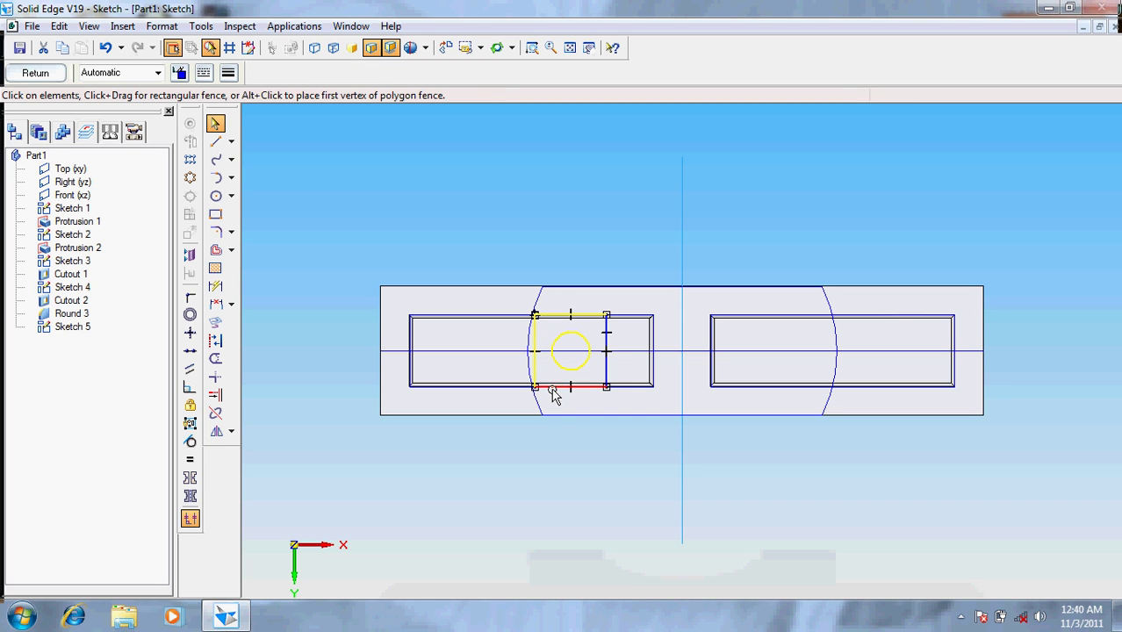
{"action": "left_click", "coordinate": [608, 373], "text": "ctrl"}
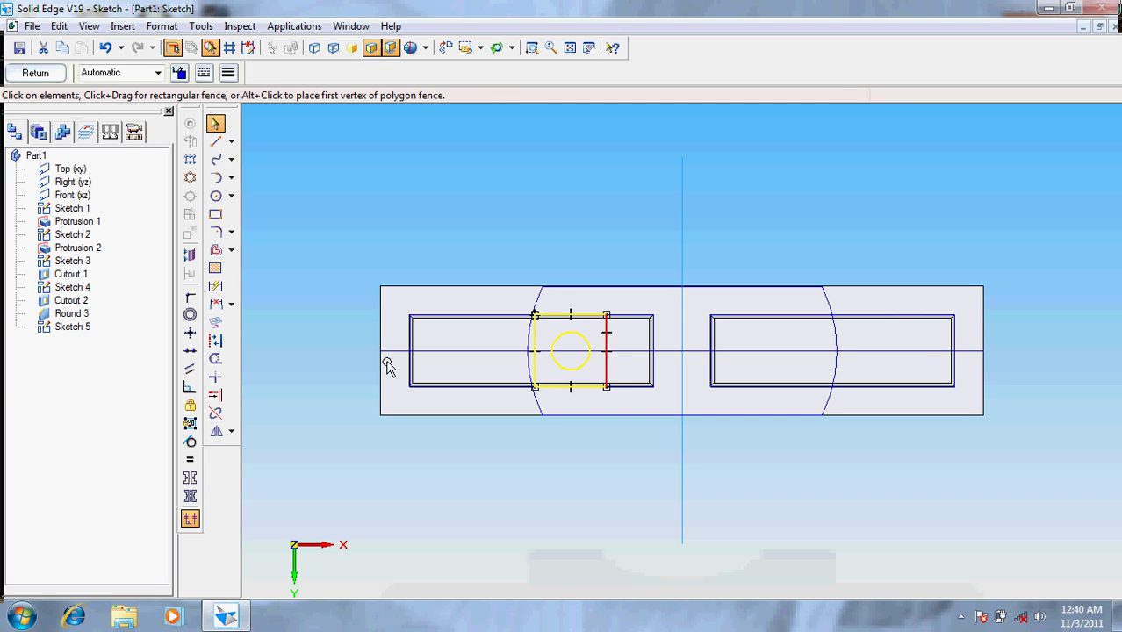
{"action": "left_click", "coordinate": [216, 431]}
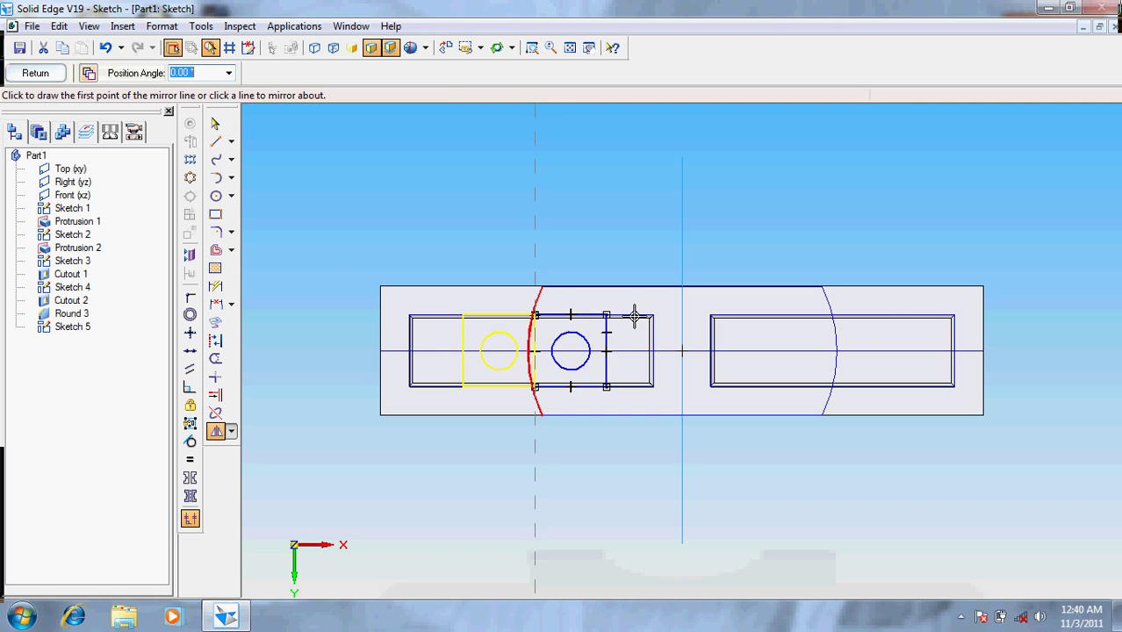
{"action": "left_click", "coordinate": [683, 332]}
{"action": "key", "text": "Escape"}
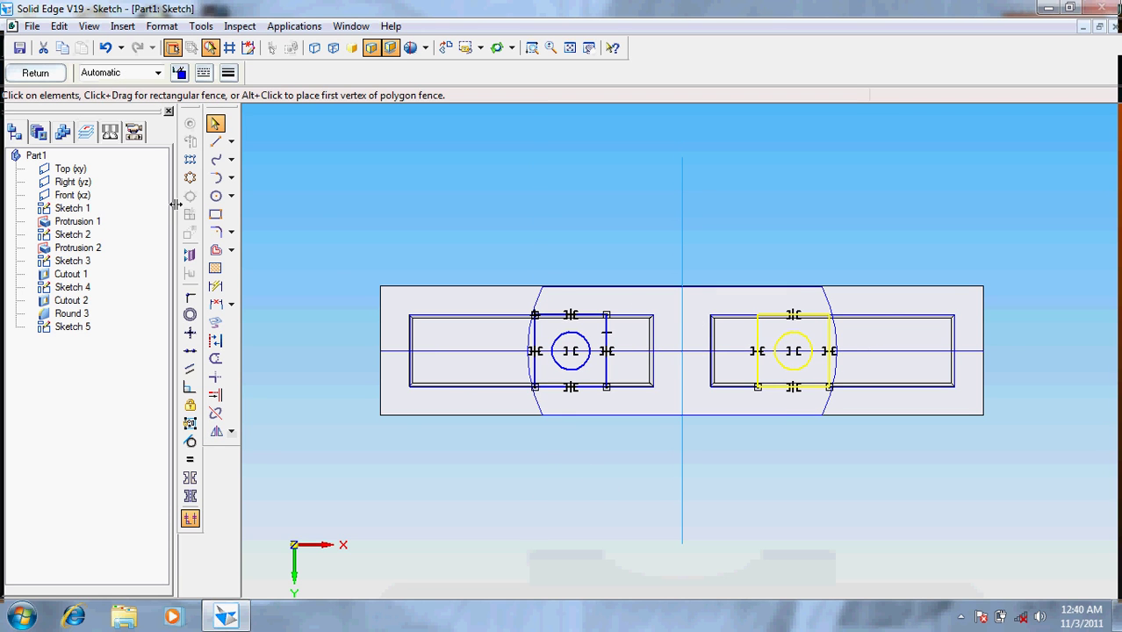
{"action": "left_click", "coordinate": [49, 74]}
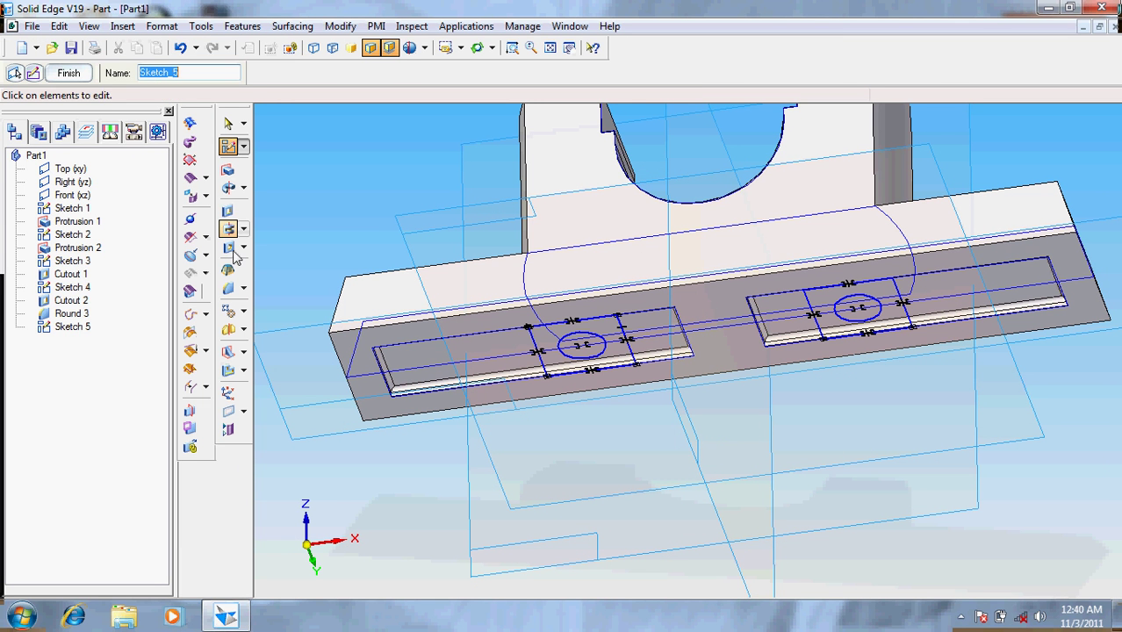
Try to start a cutout from the two square sketch profiles, and review the profile errors
{"action": "left_click", "coordinate": [227, 210]}
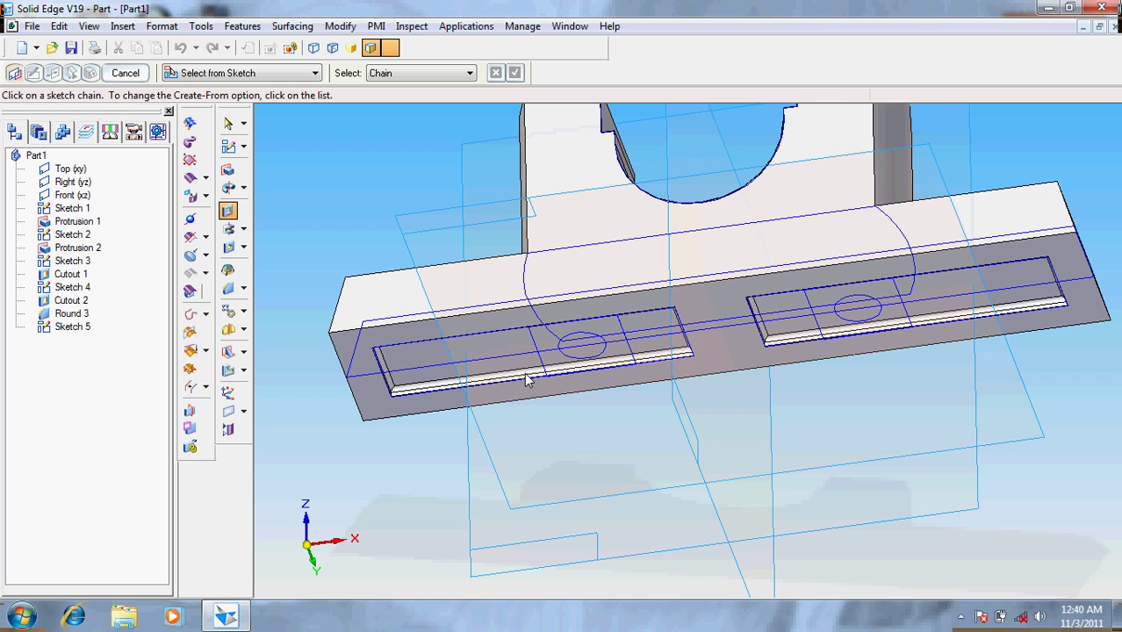
{"action": "left_click", "coordinate": [556, 367]}
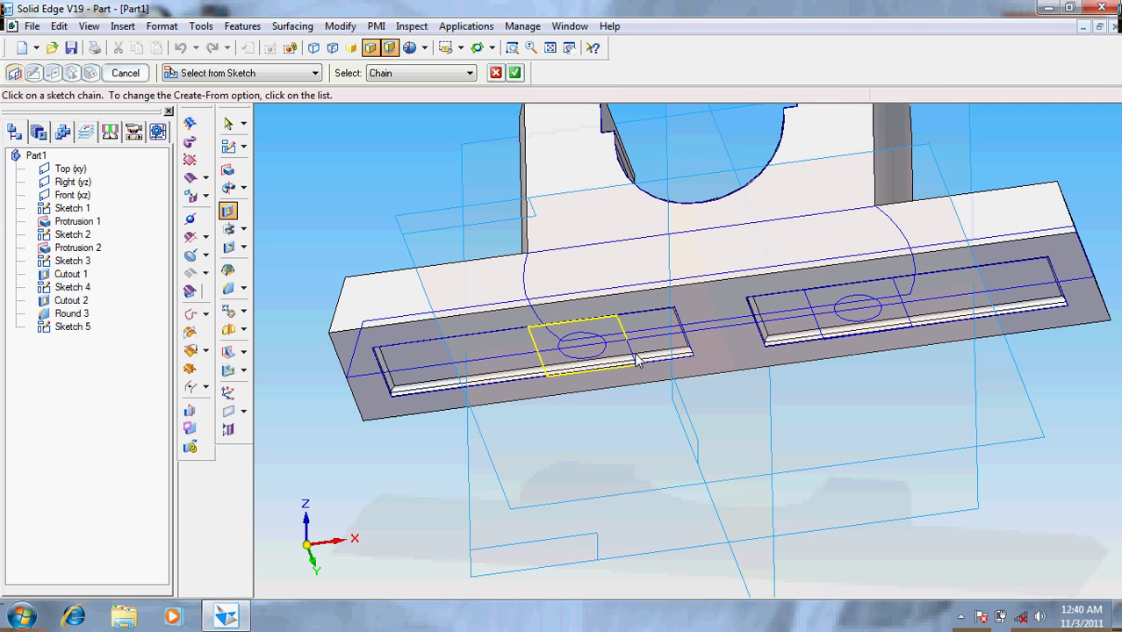
{"action": "left_click", "coordinate": [817, 337]}
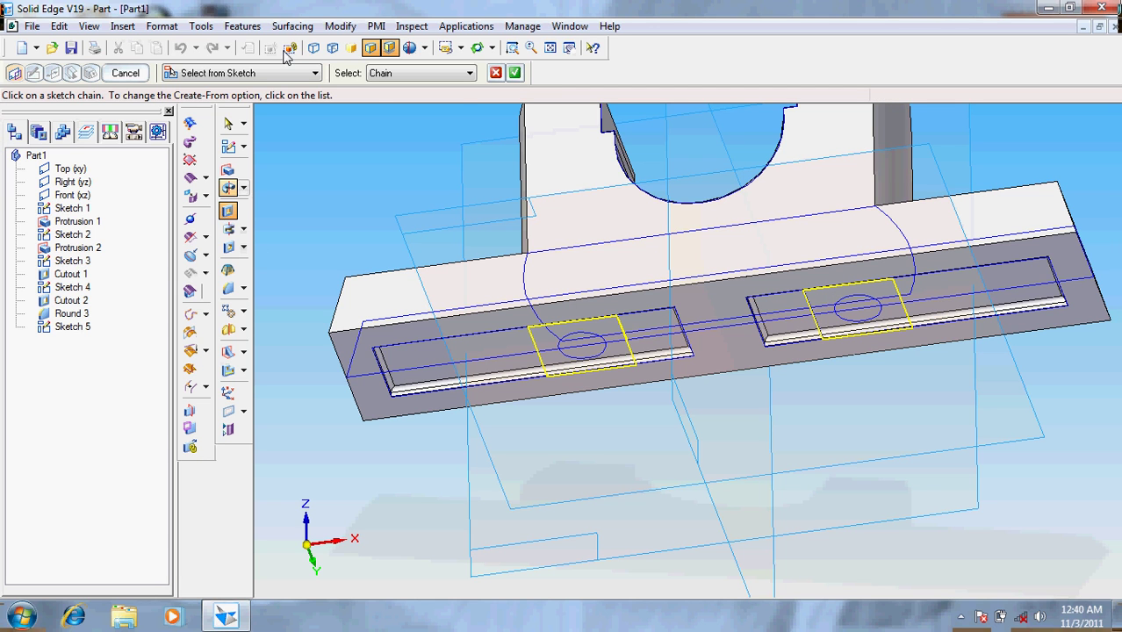
{"action": "left_click", "coordinate": [515, 73]}
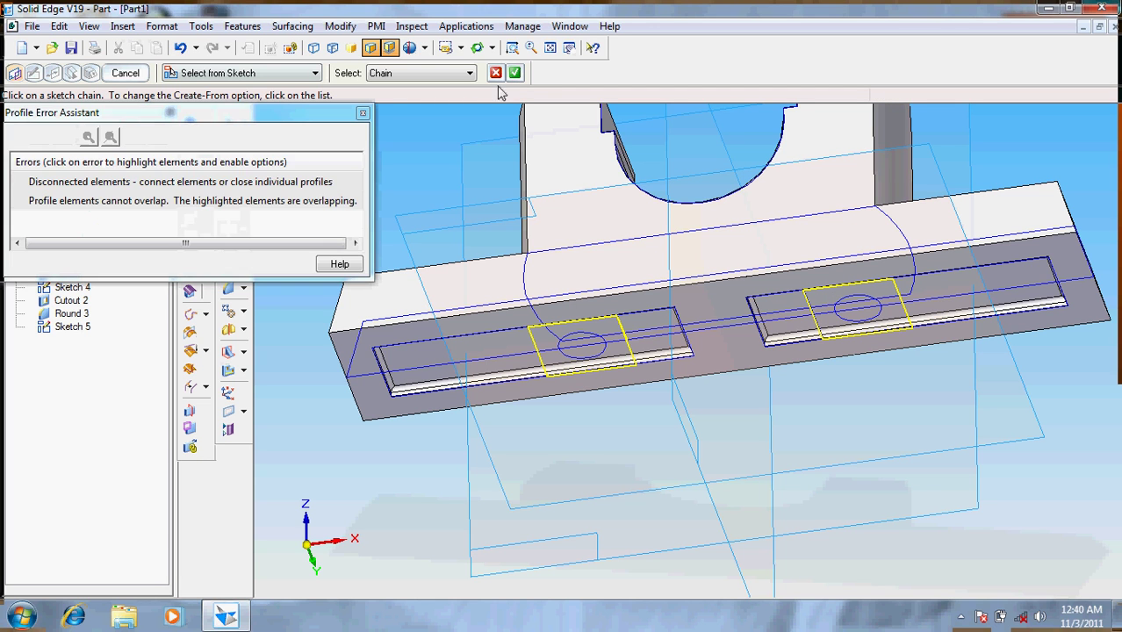
{"action": "left_click", "coordinate": [219, 182]}
{"action": "left_click", "coordinate": [226, 200]}
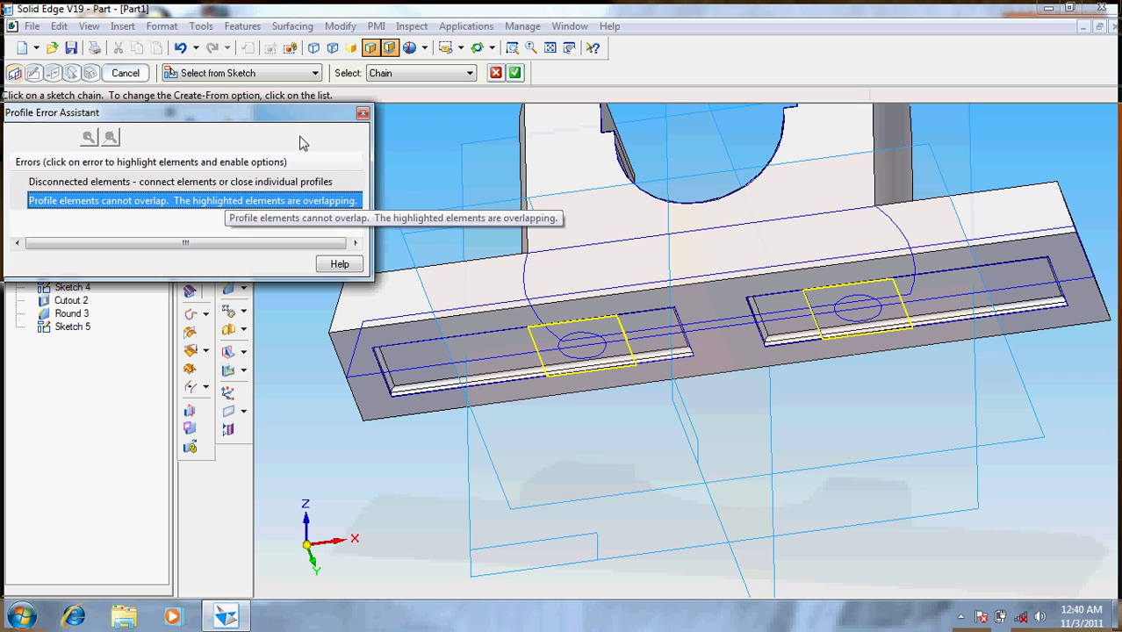
{"action": "left_click", "coordinate": [363, 112]}
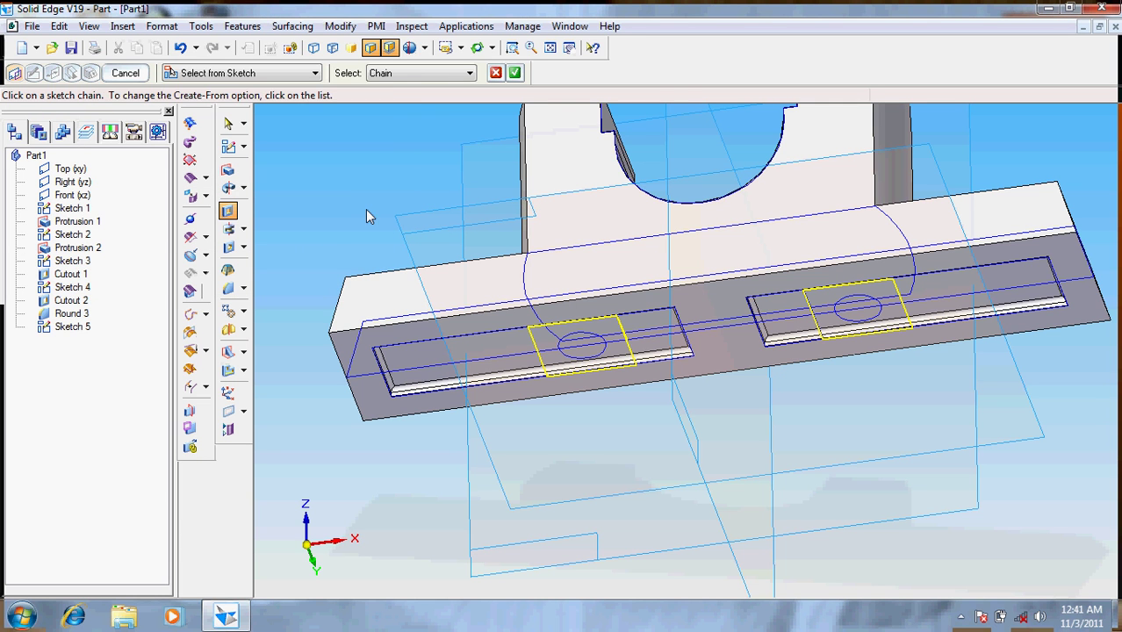
{"action": "key", "text": "Escape"}
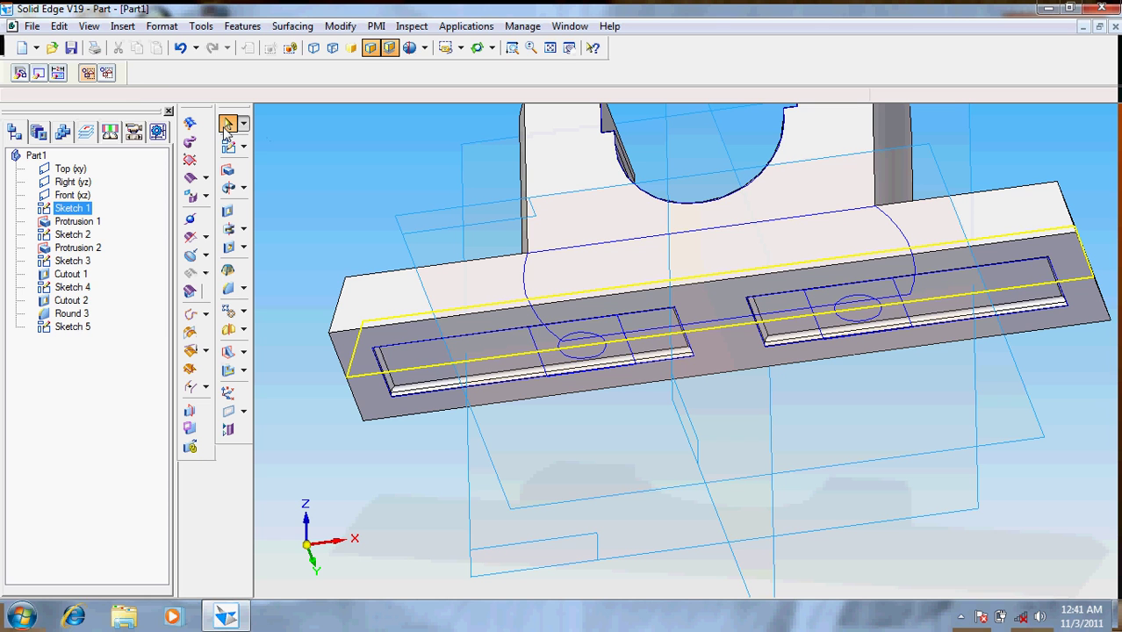
Reopen the profile of Sketch 5 and delete both overlapping lines on the left square's right side
{"action": "left_click", "coordinate": [68, 327]}
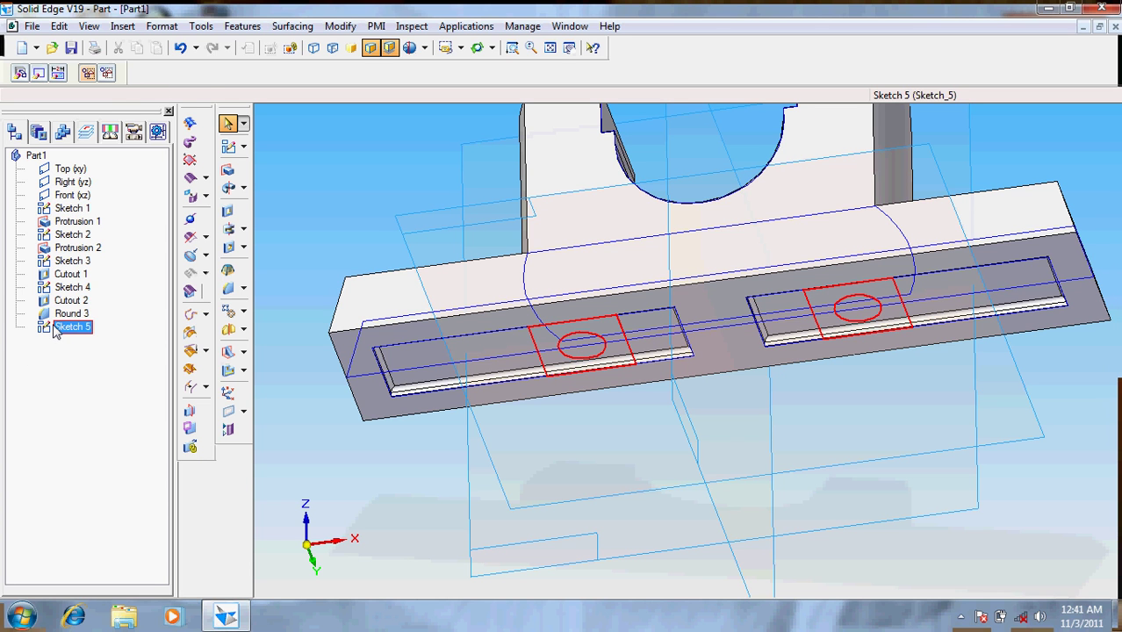
{"action": "right_click", "coordinate": [68, 327]}
{"action": "left_click", "coordinate": [112, 526]}
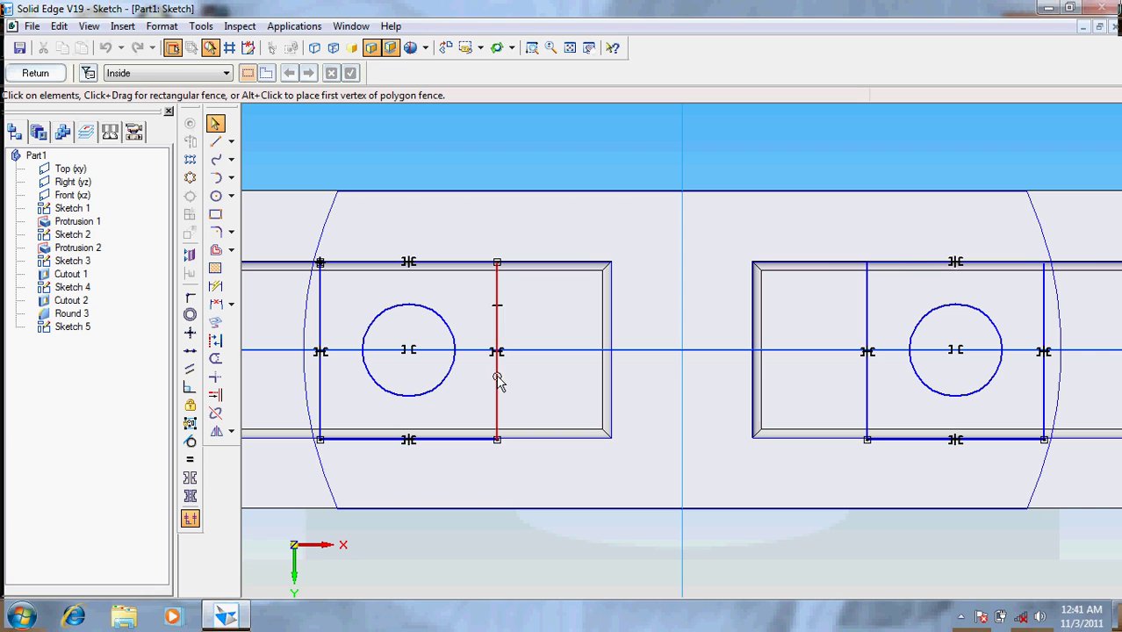
{"action": "left_click", "coordinate": [497, 380]}
{"action": "key", "text": "Delete"}
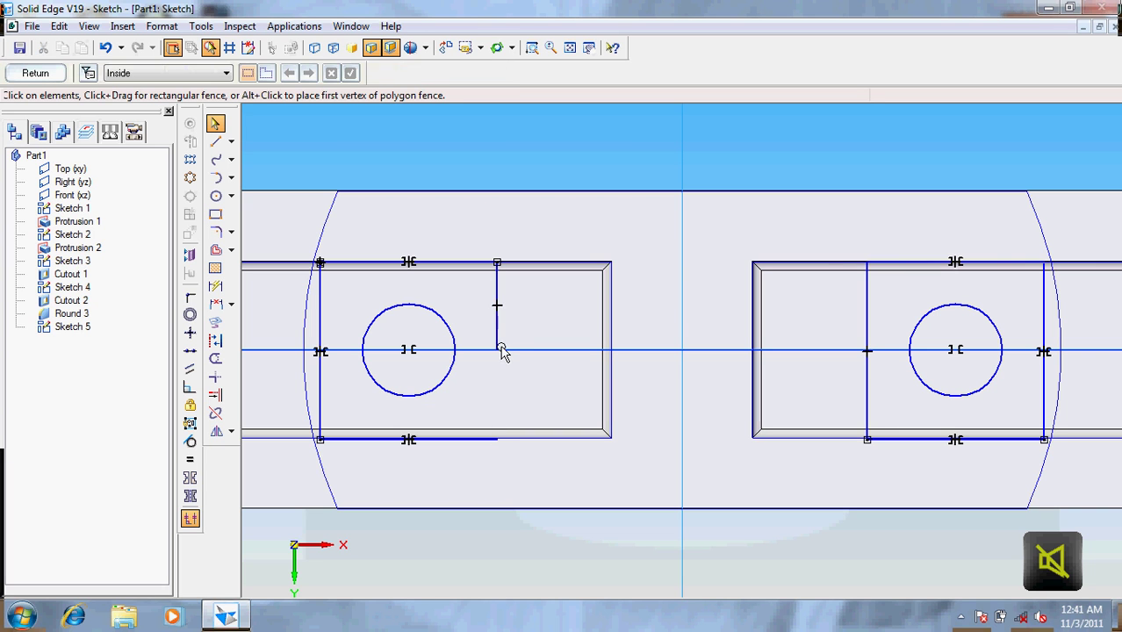
{"action": "left_click", "coordinate": [498, 343]}
{"action": "key", "text": "Delete"}
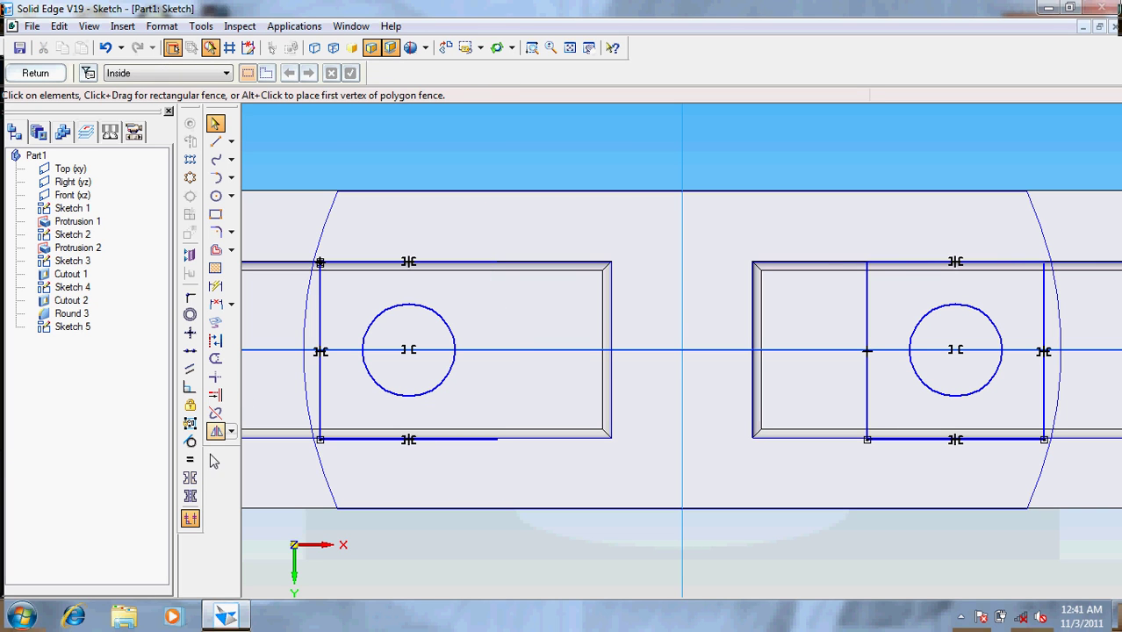
Trim the right square's two upper corners so its top side connects to both vertical sides
{"action": "left_click", "coordinate": [215, 377]}
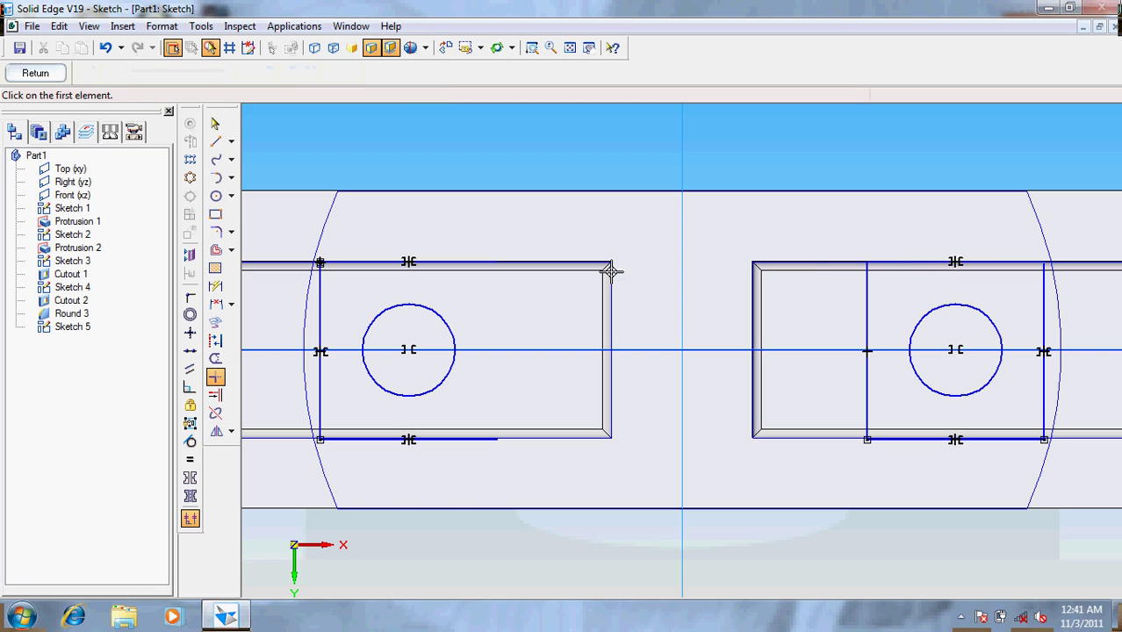
{"action": "left_click", "coordinate": [866, 294]}
{"action": "left_click", "coordinate": [883, 265]}
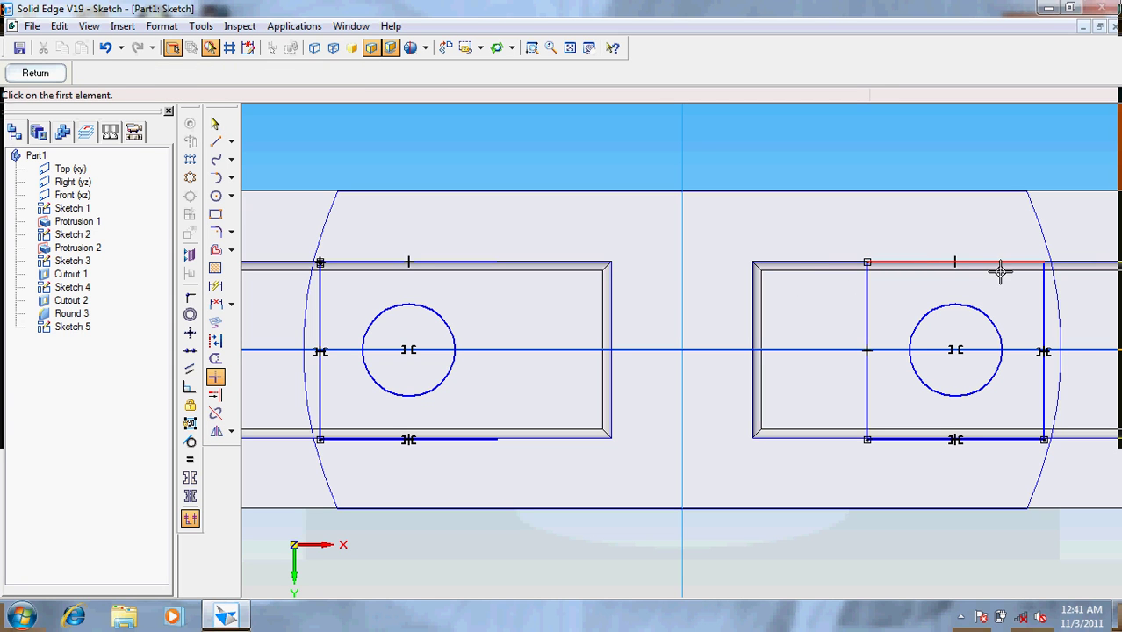
{"action": "left_click", "coordinate": [1034, 283]}
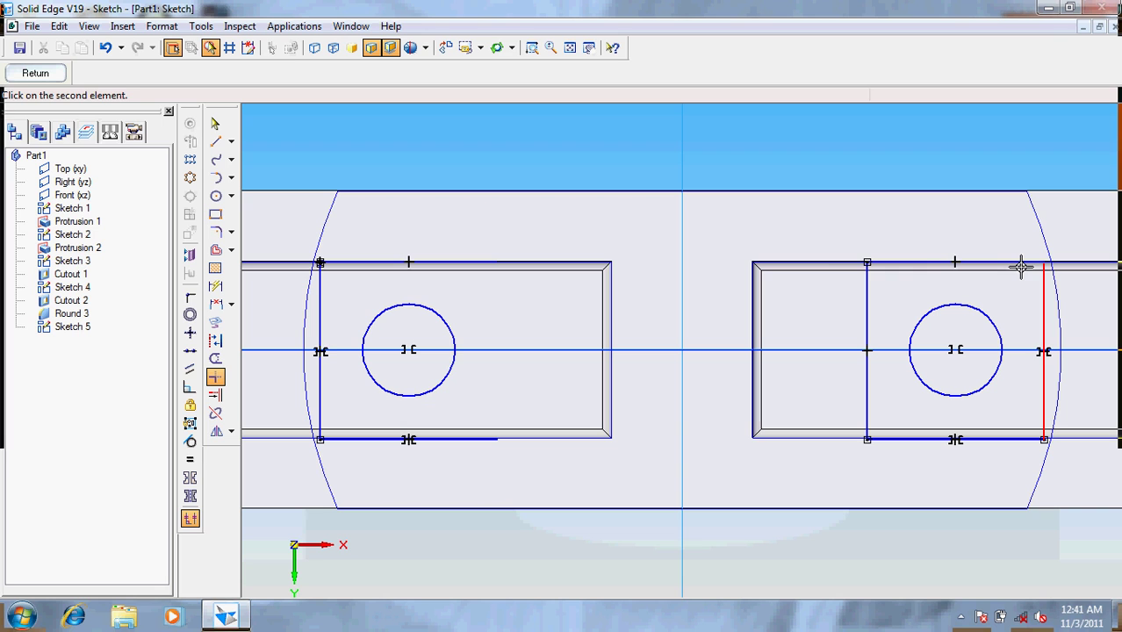
{"action": "left_click", "coordinate": [1019, 263]}
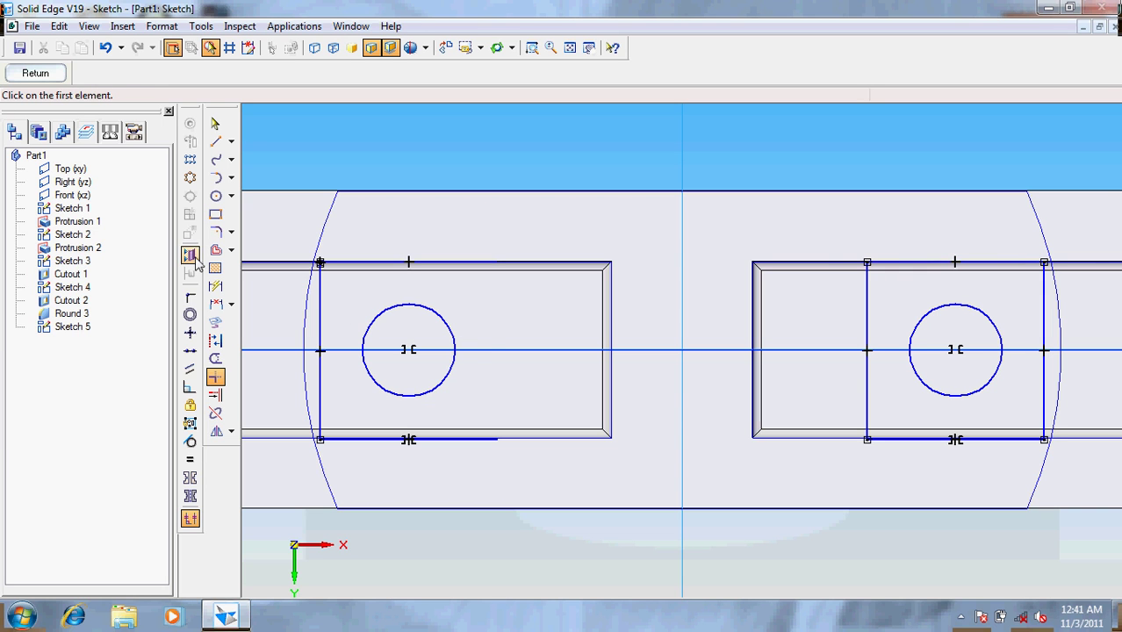
Redraw the left square's right side as a 20 mm line at 90° and trim its upper corner with the top side
{"action": "left_click", "coordinate": [215, 142]}
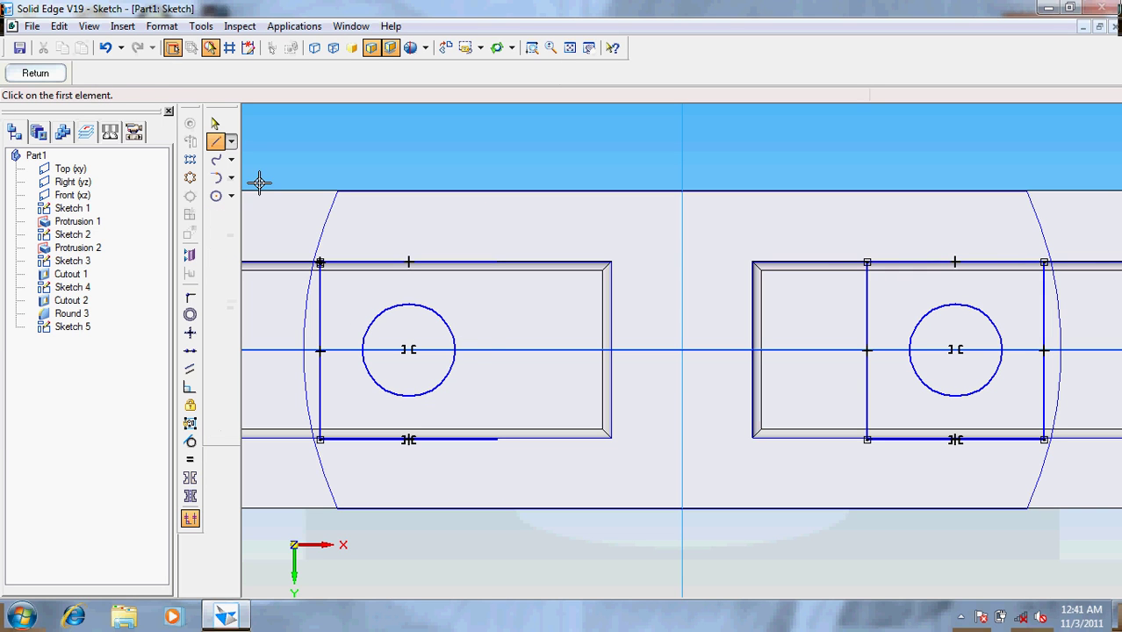
{"action": "left_click", "coordinate": [496, 439]}
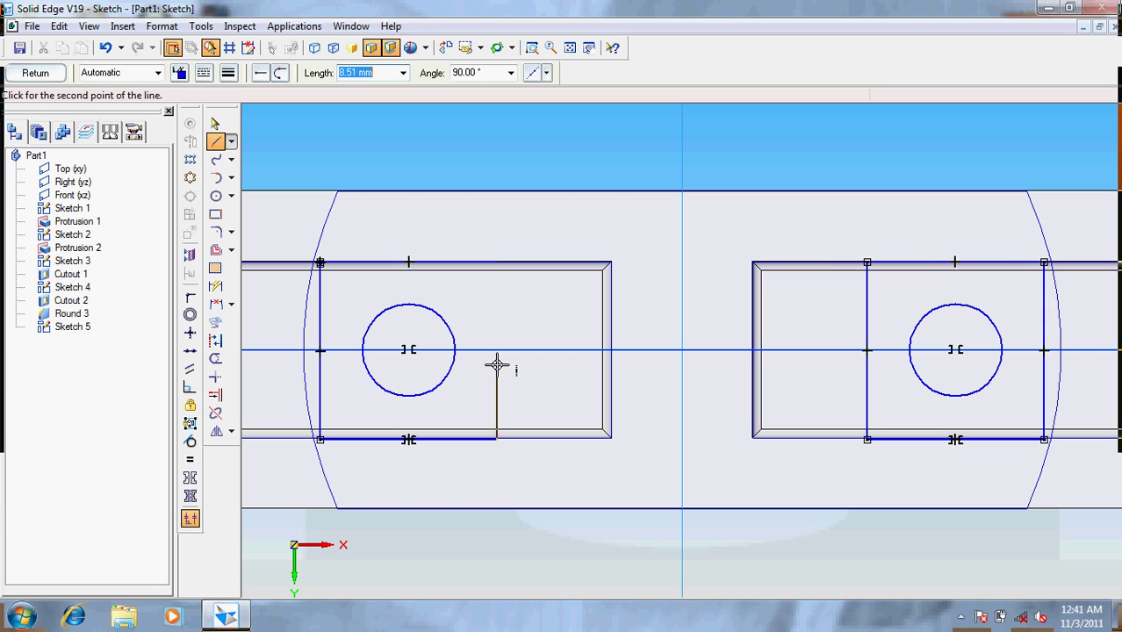
{"action": "type", "text": "20"}
{"action": "key", "text": "Return"}
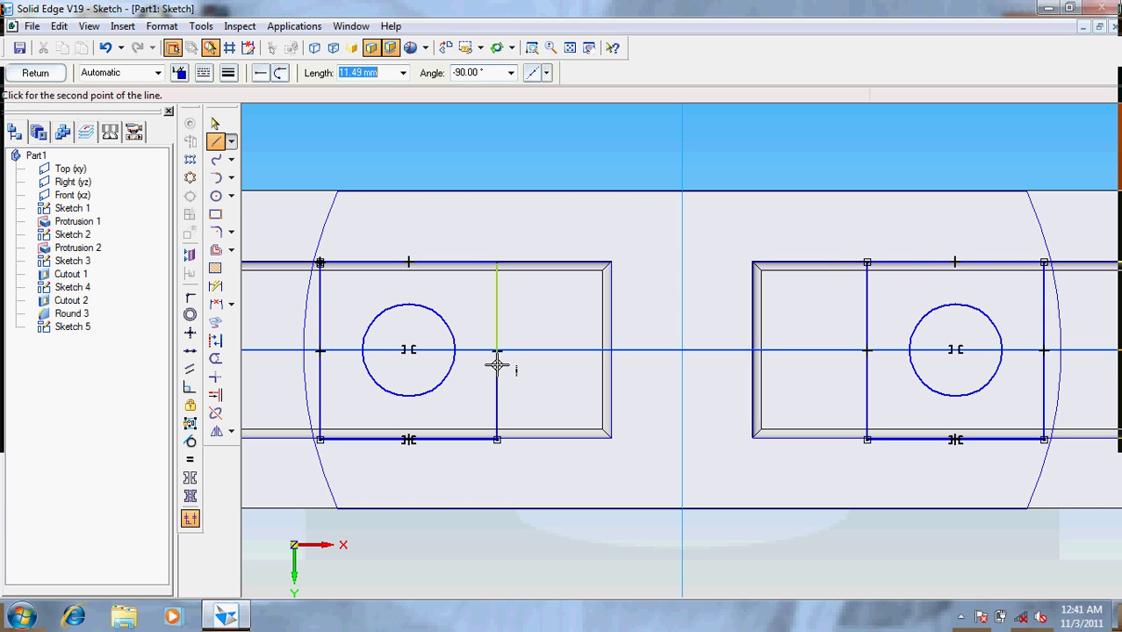
{"action": "left_click", "coordinate": [497, 263]}
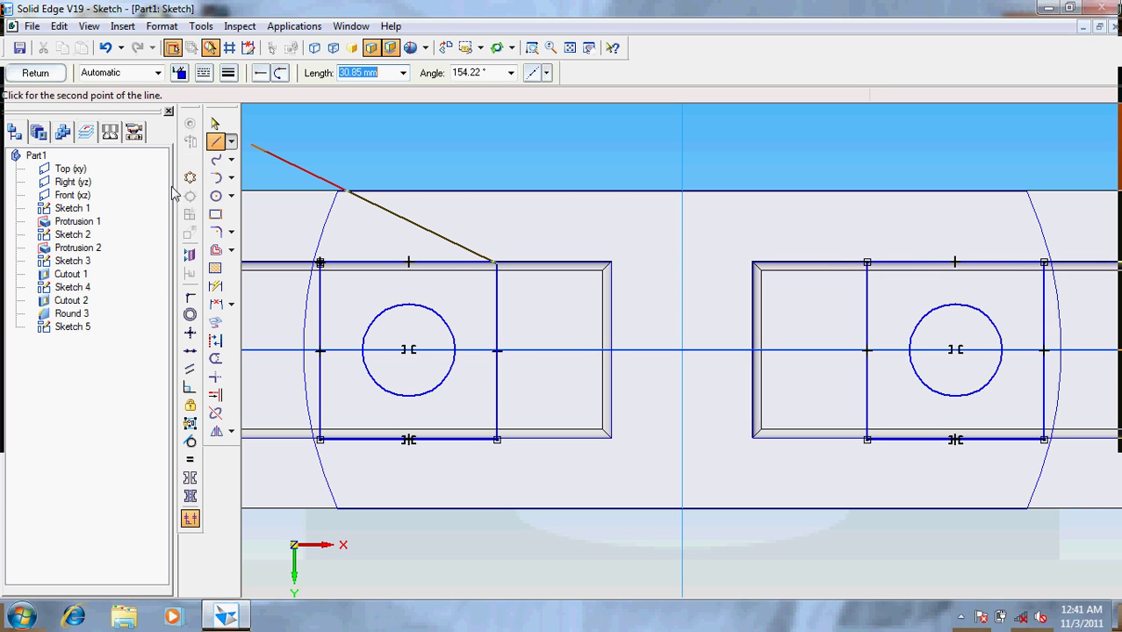
{"action": "left_click", "coordinate": [215, 376]}
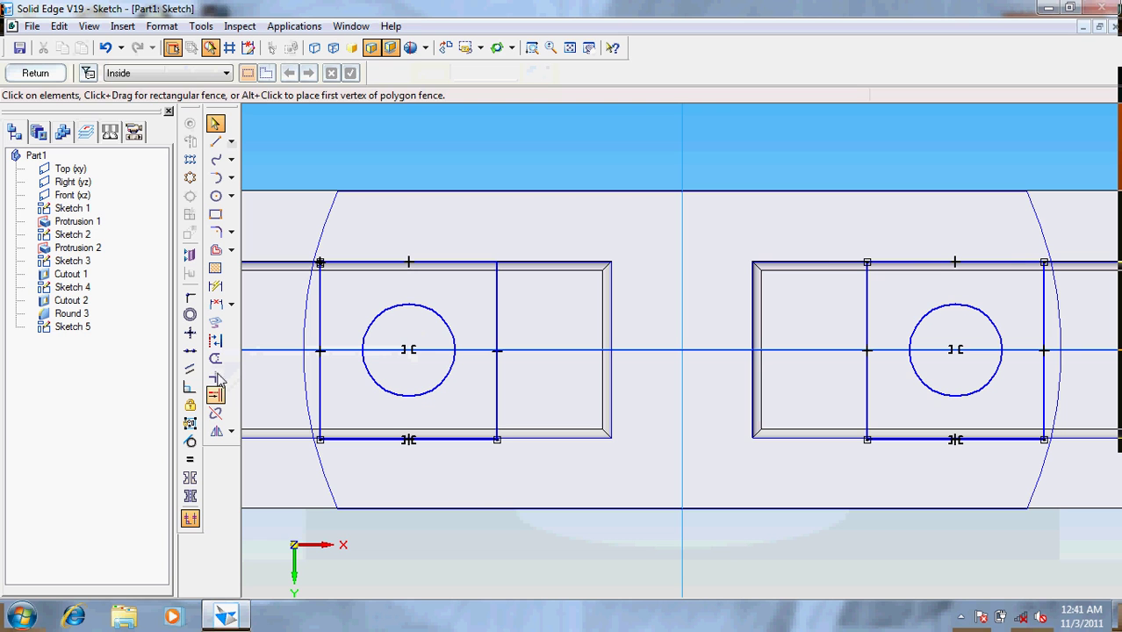
{"action": "left_click", "coordinate": [479, 262]}
{"action": "left_click", "coordinate": [497, 285]}
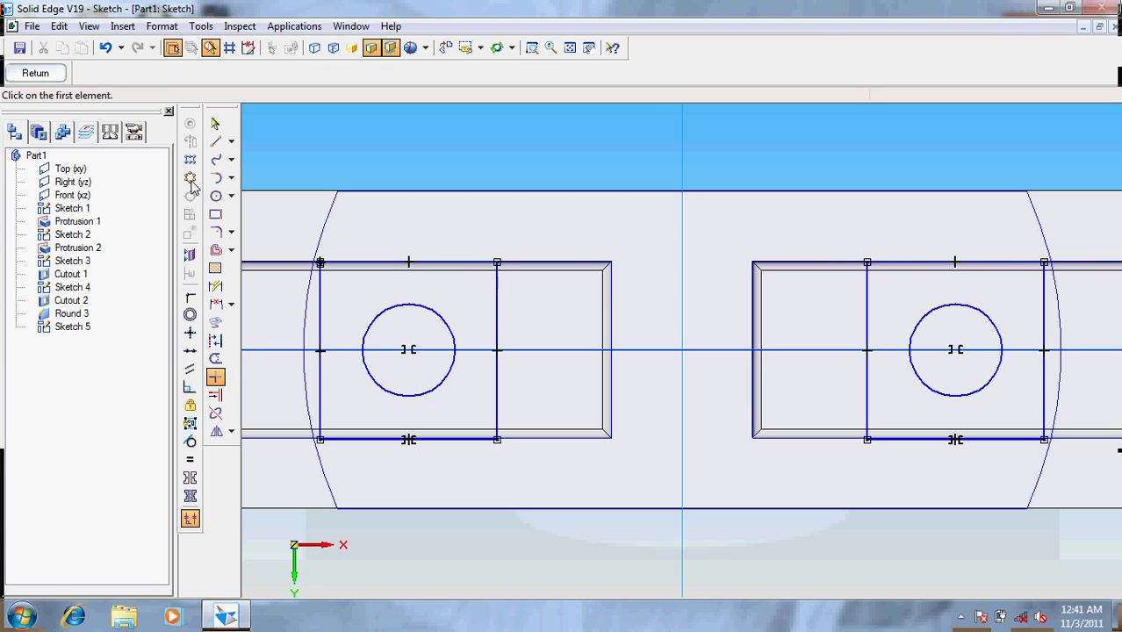
{"action": "left_click", "coordinate": [18, 75]}
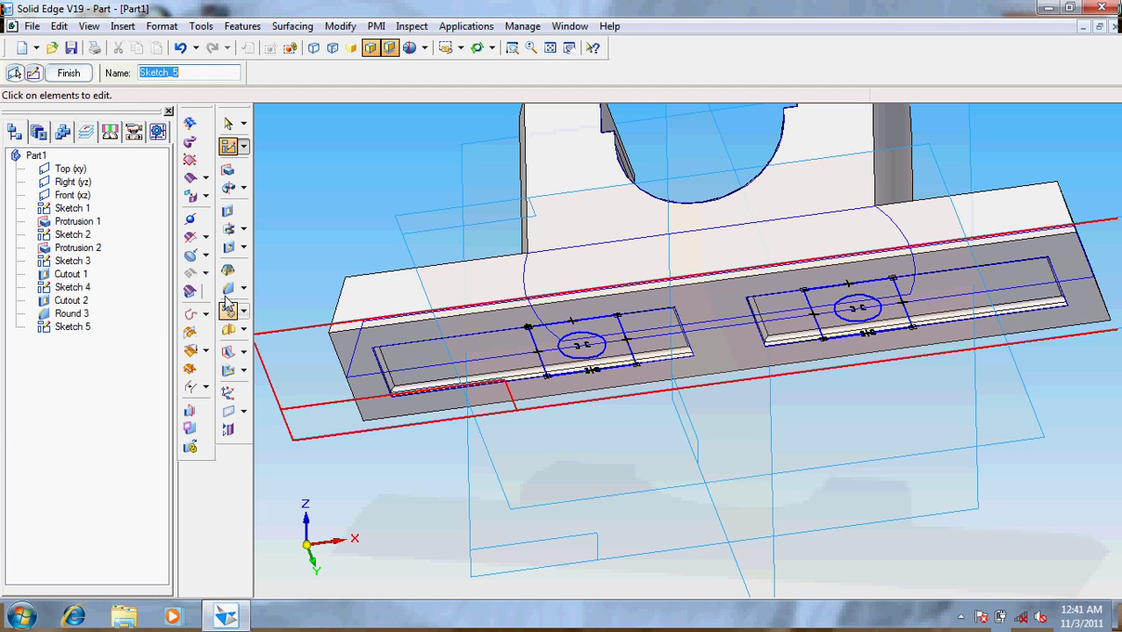
Cut both square sketch profiles into the underside of the base to a depth of 9 mm
{"action": "left_click", "coordinate": [227, 210]}
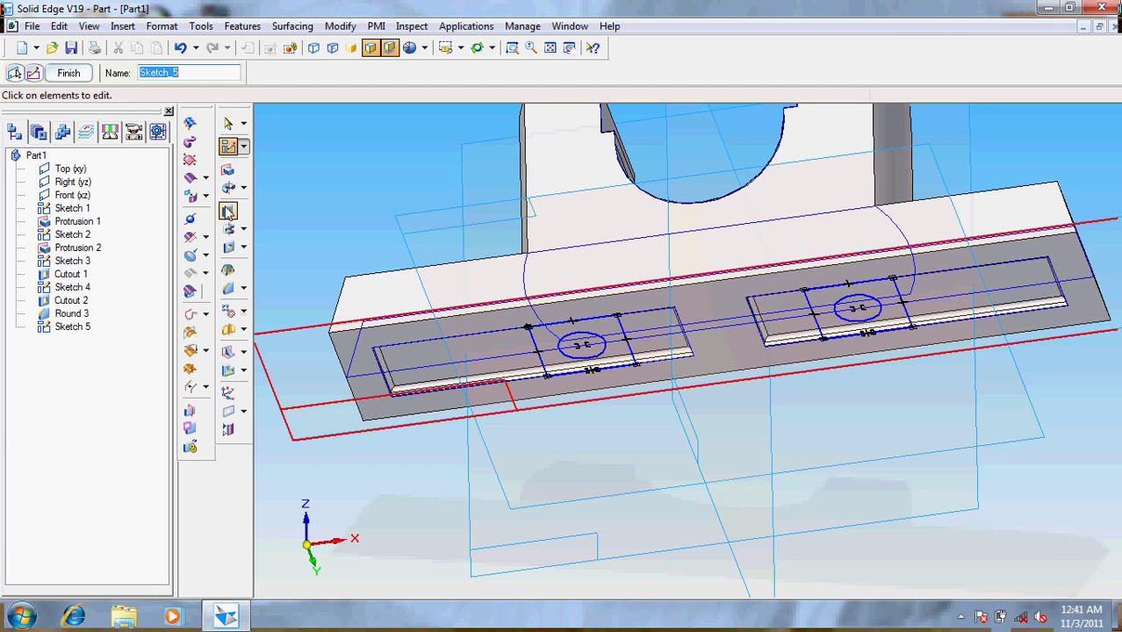
{"action": "left_click", "coordinate": [544, 375]}
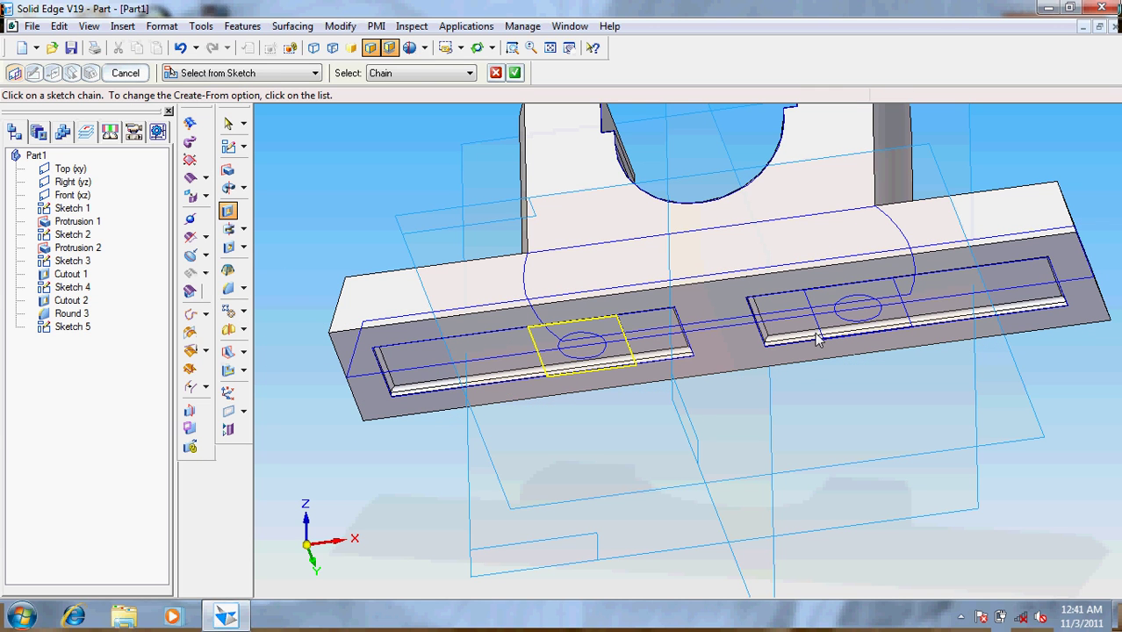
{"action": "left_click", "coordinate": [821, 340]}
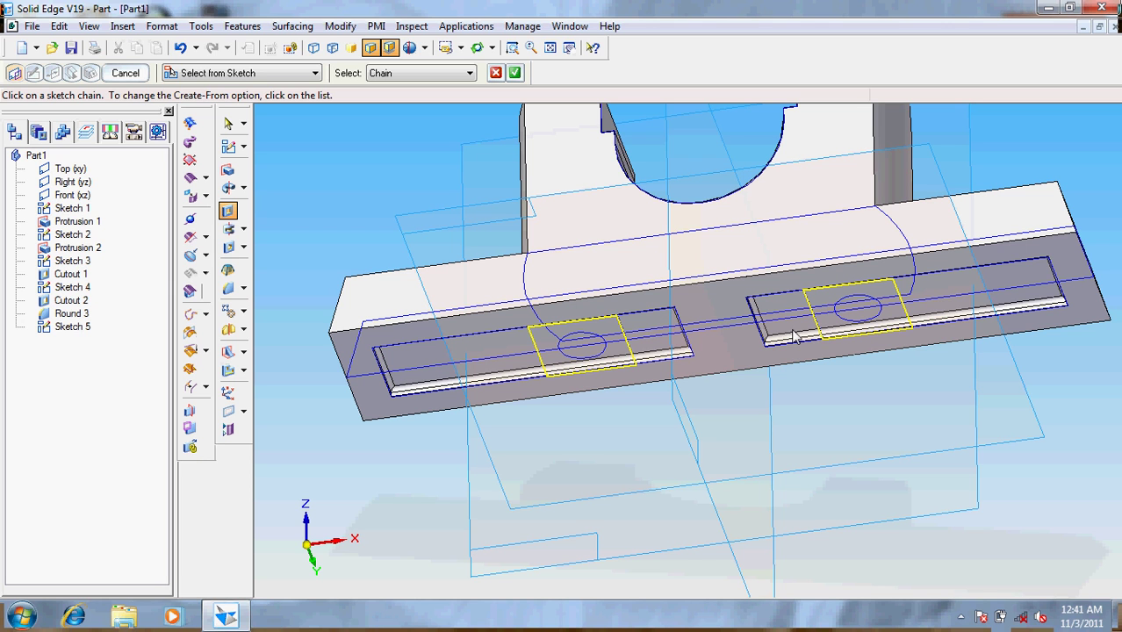
{"action": "left_click", "coordinate": [515, 73]}
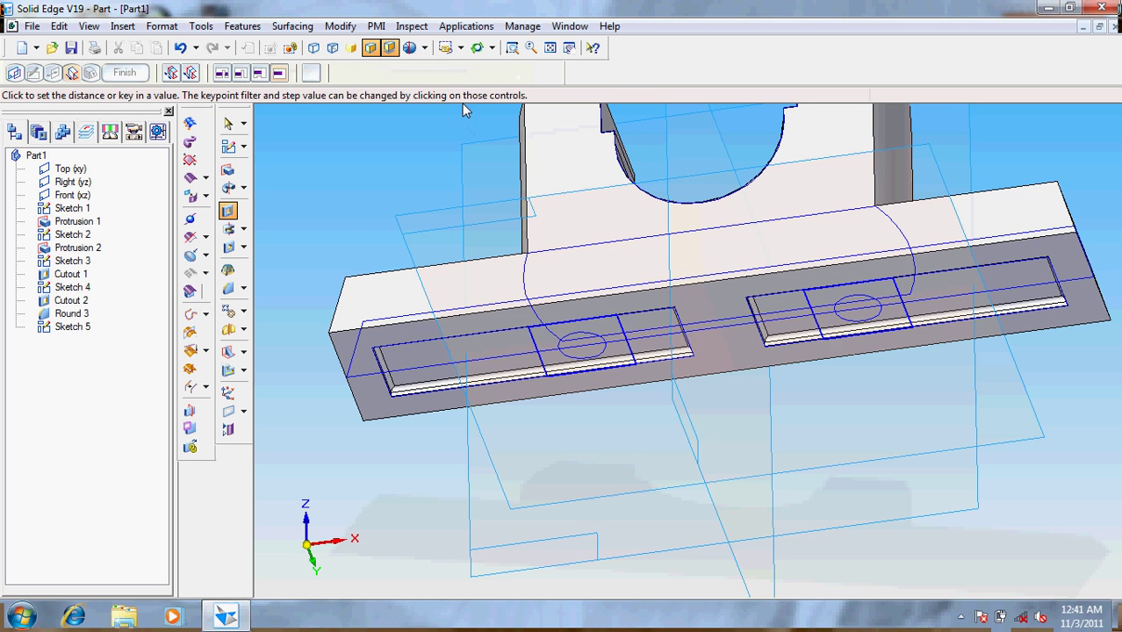
{"action": "key", "text": "Return"}
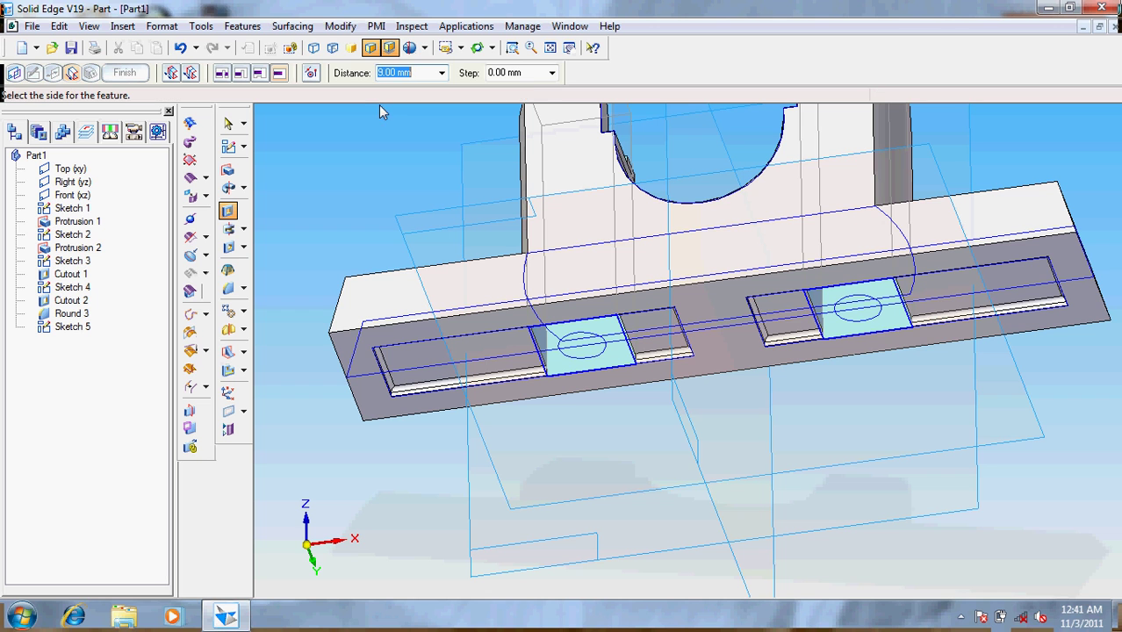
{"action": "left_click", "coordinate": [430, 243]}
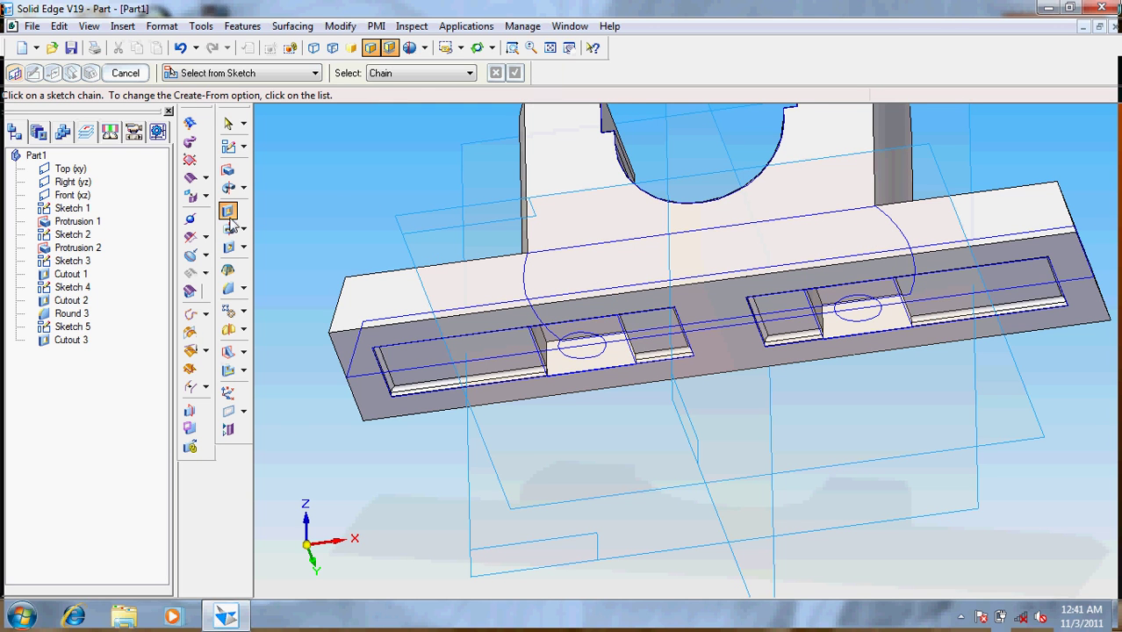
Cut the two sketched circles through the whole part with a Through All cutout
{"action": "left_click", "coordinate": [587, 355]}
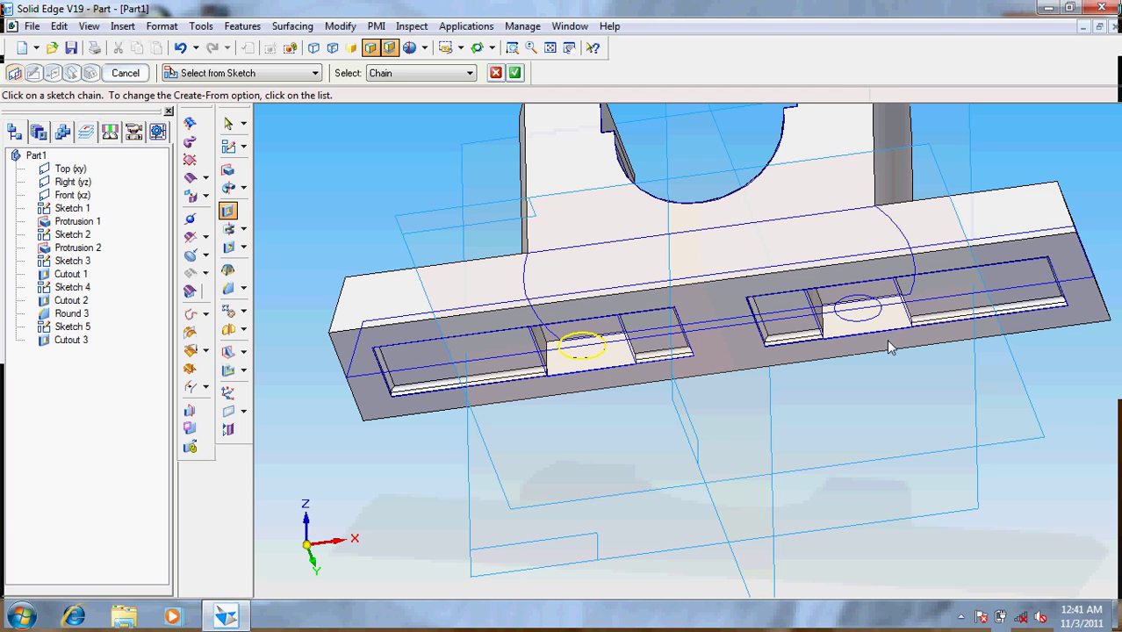
{"action": "left_click", "coordinate": [864, 323]}
{"action": "left_click", "coordinate": [515, 72]}
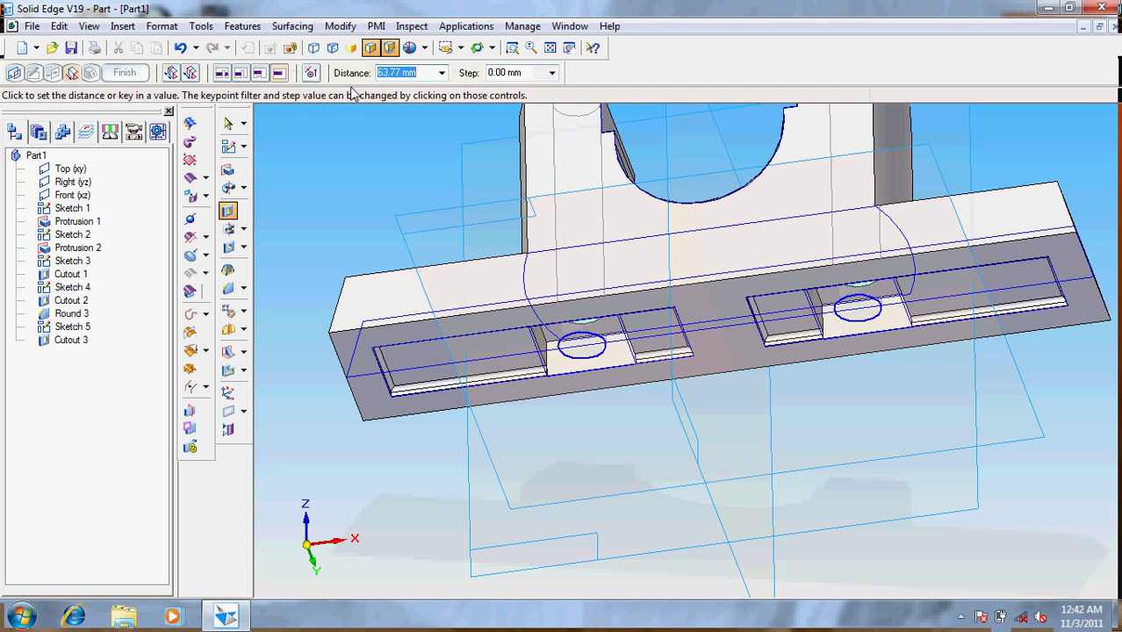
{"action": "left_click", "coordinate": [222, 74]}
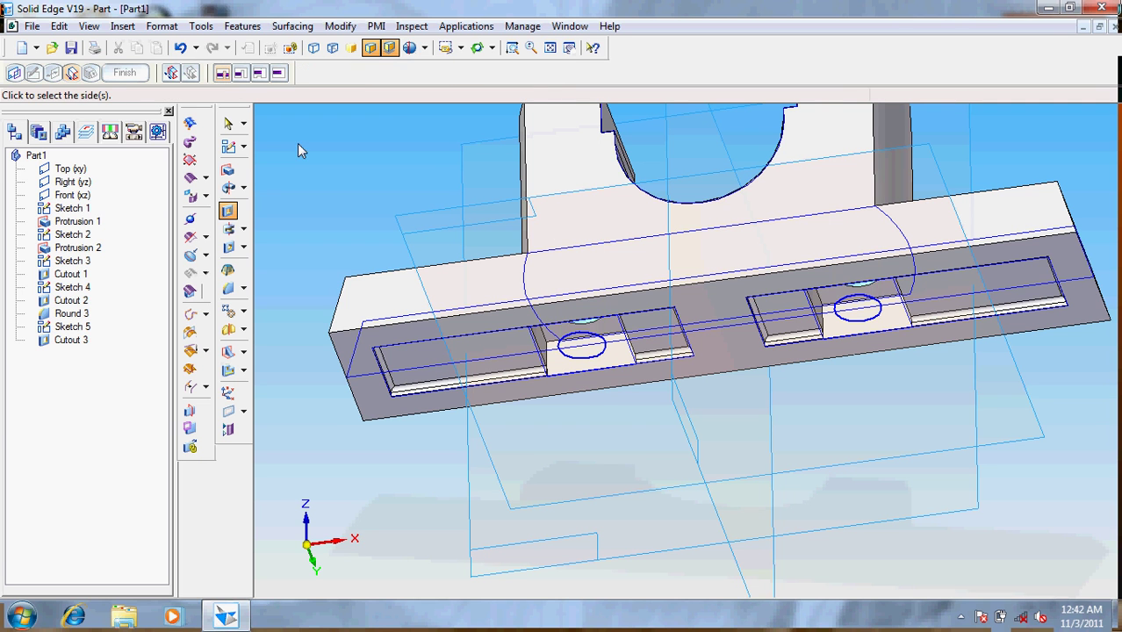
{"action": "left_click", "coordinate": [389, 114]}
Start a new sketch on the base's underside face and draw a vertical line along the central reference plane, across the base's width
{"action": "left_click", "coordinate": [476, 48]}
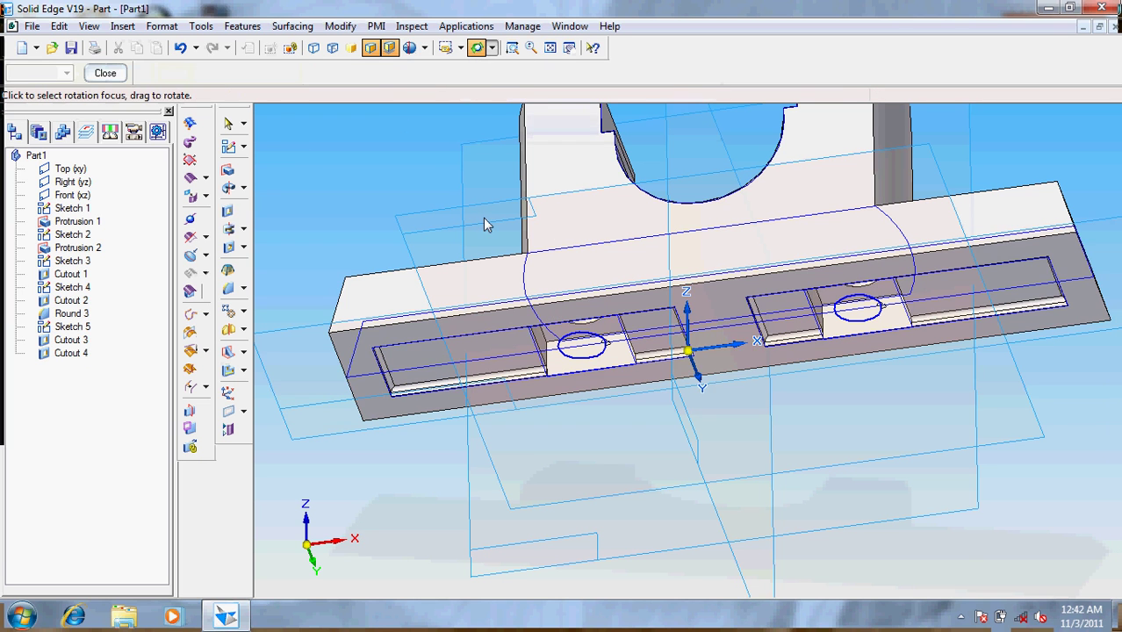
{"action": "mouse_move", "coordinate": [483, 217]}
{"action": "left_mouse_down"}
{"action": "mouse_move", "coordinate": [521, 211]}
{"action": "mouse_move", "coordinate": [475, 401]}
{"action": "mouse_move", "coordinate": [474, 363]}
{"action": "mouse_move", "coordinate": [511, 283]}
{"action": "mouse_move", "coordinate": [519, 216]}
{"action": "mouse_move", "coordinate": [421, 186]}
{"action": "left_mouse_up"}
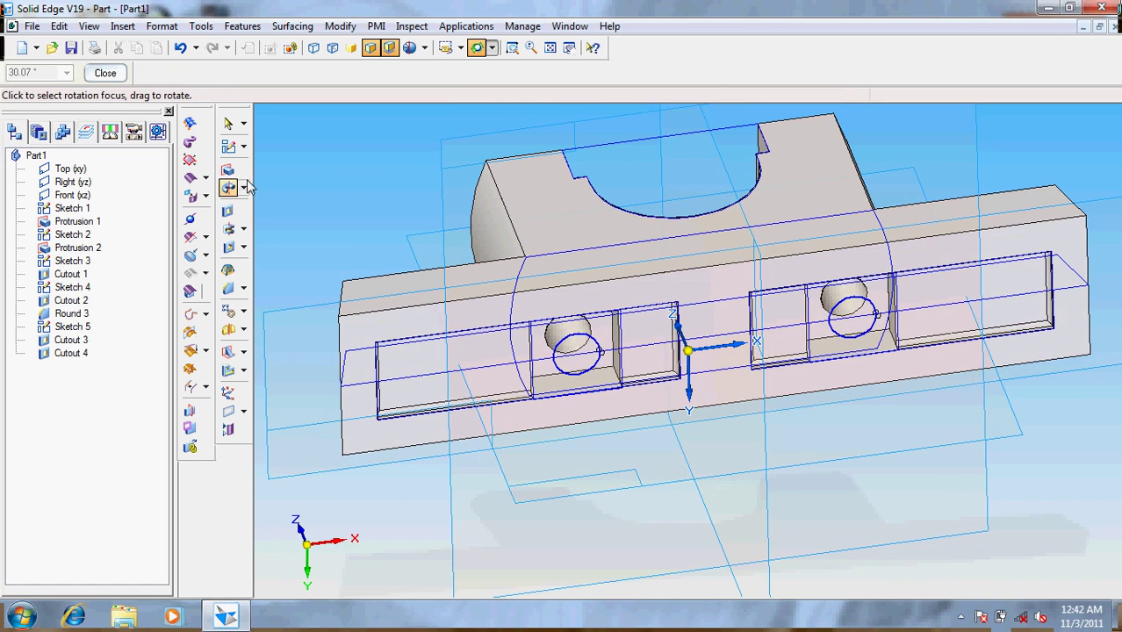
{"action": "left_click", "coordinate": [228, 147]}
{"action": "left_click", "coordinate": [364, 364]}
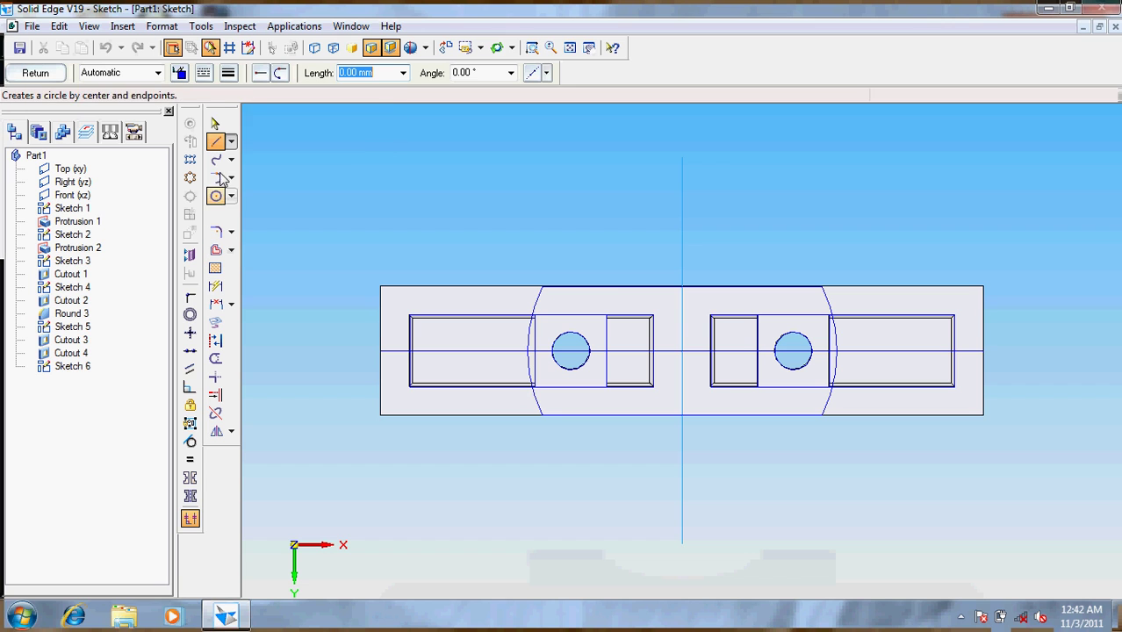
{"action": "key", "text": "a"}
{"action": "key", "text": "l"}
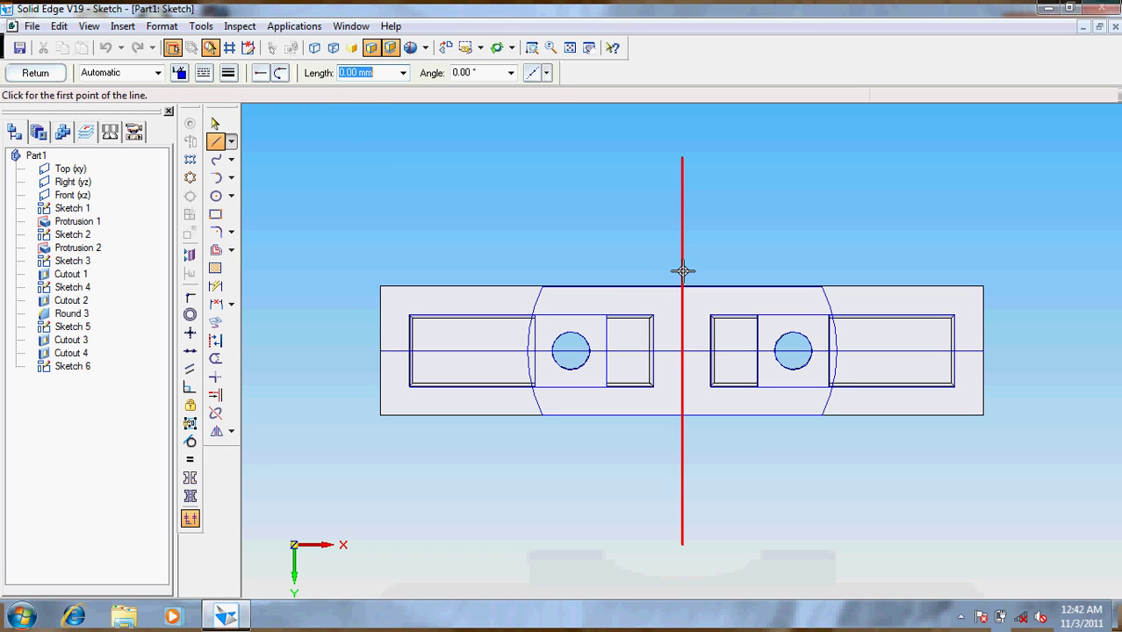
{"action": "left_click", "coordinate": [680, 273]}
{"action": "left_click", "coordinate": [681, 431]}
{"action": "right_click", "coordinate": [444, 396]}
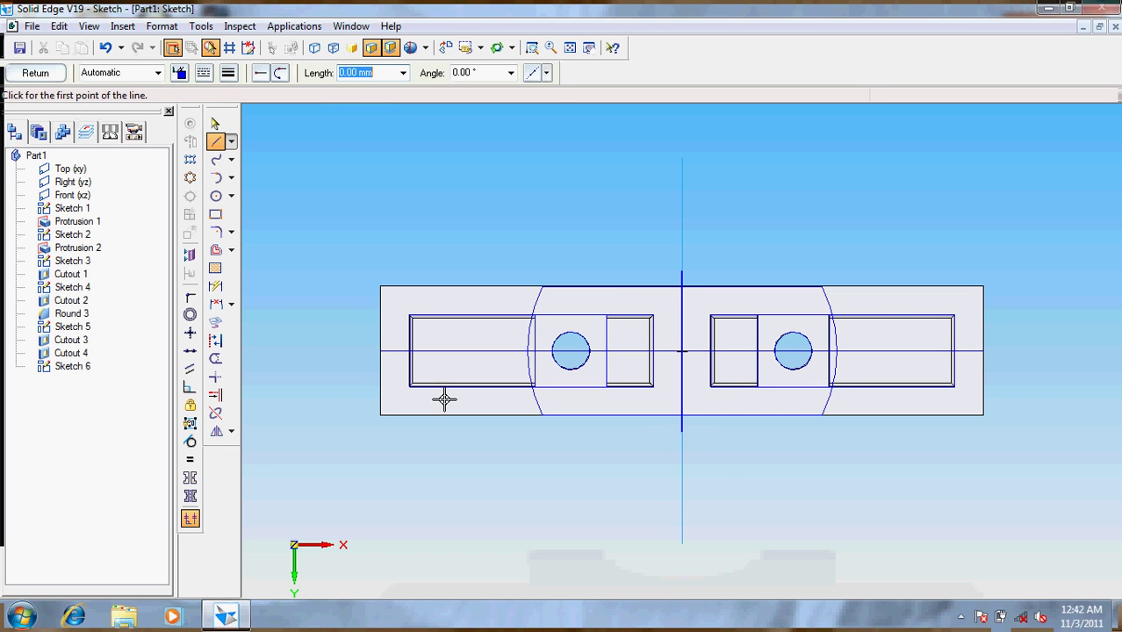
Offset the central vertical line 64 mm to both sides
{"action": "left_click", "coordinate": [216, 251]}
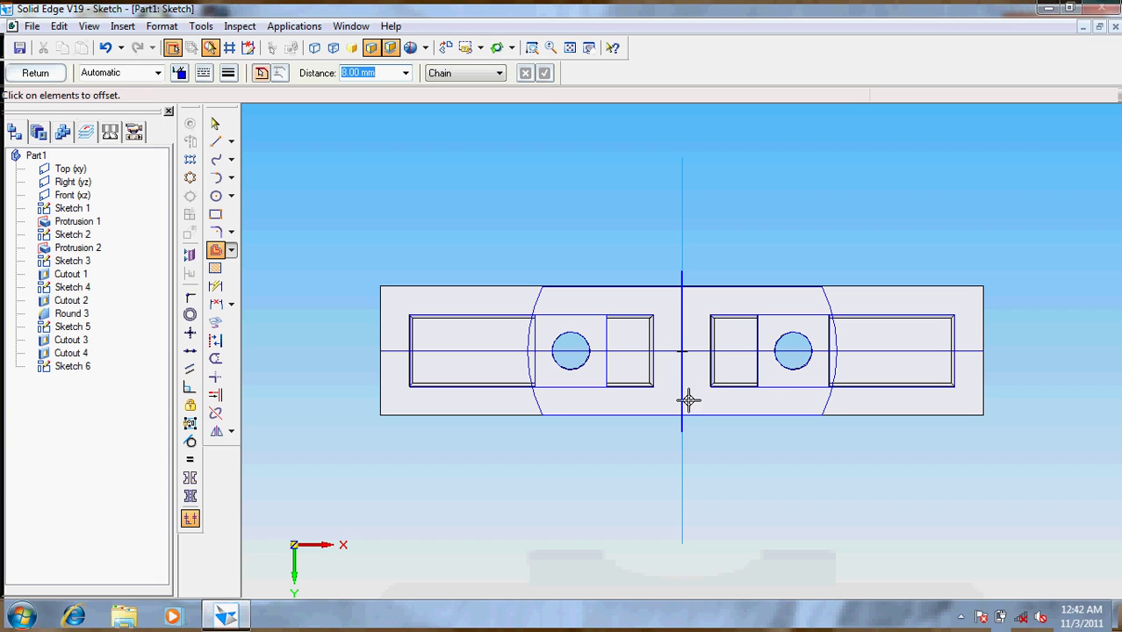
{"action": "type", "text": "64"}
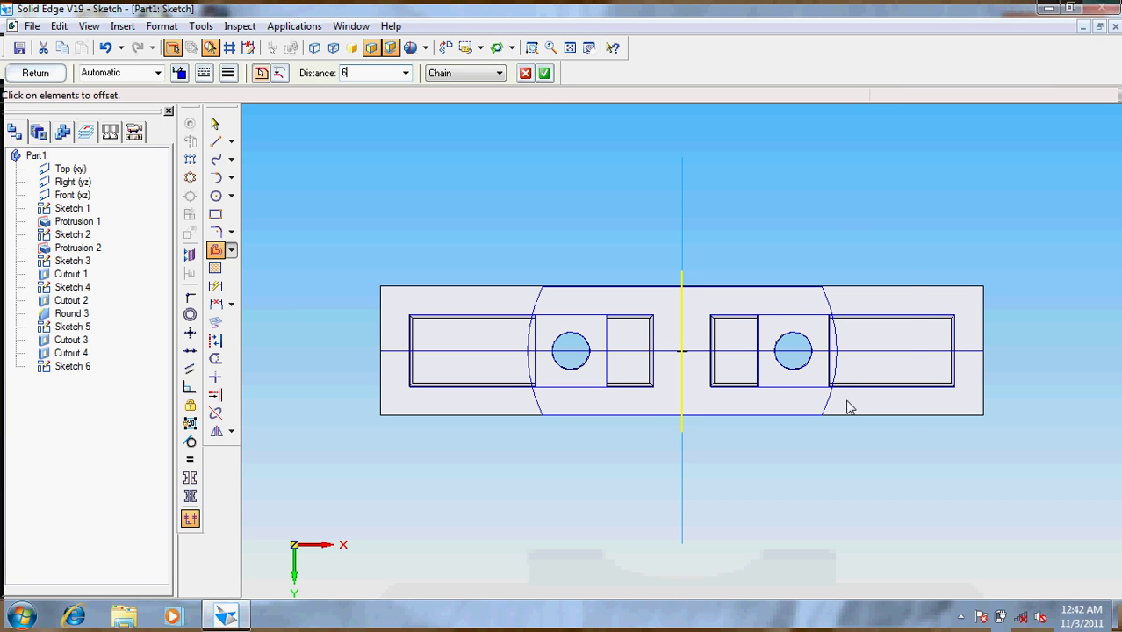
{"action": "key", "text": "Return"}
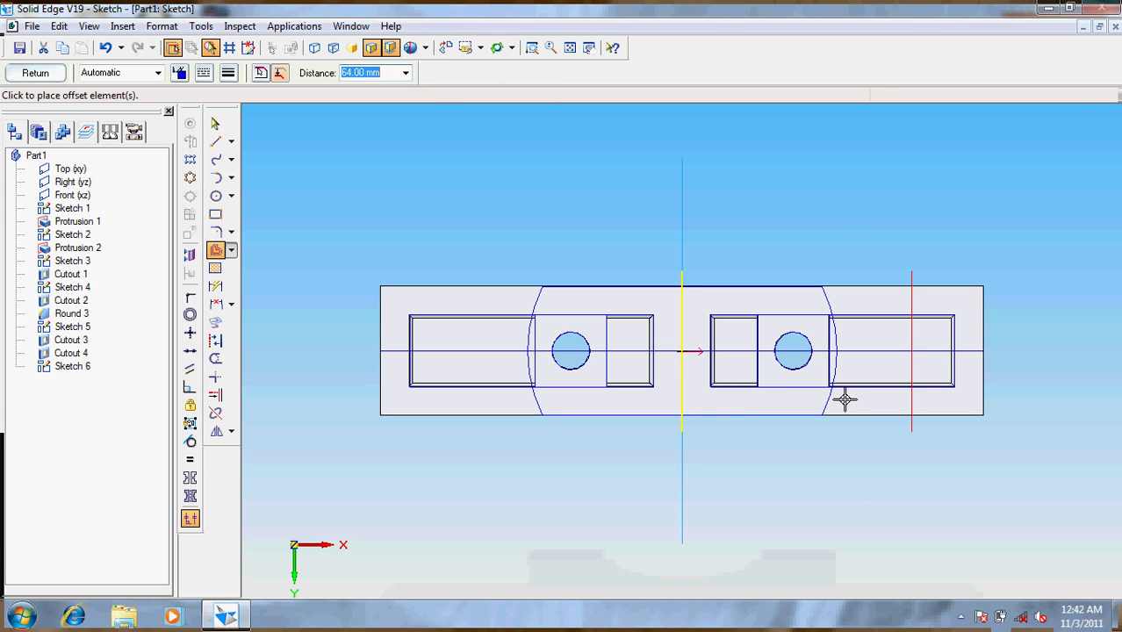
{"action": "left_click", "coordinate": [844, 400]}
{"action": "left_click", "coordinate": [681, 401]}
{"action": "left_click", "coordinate": [458, 400]}
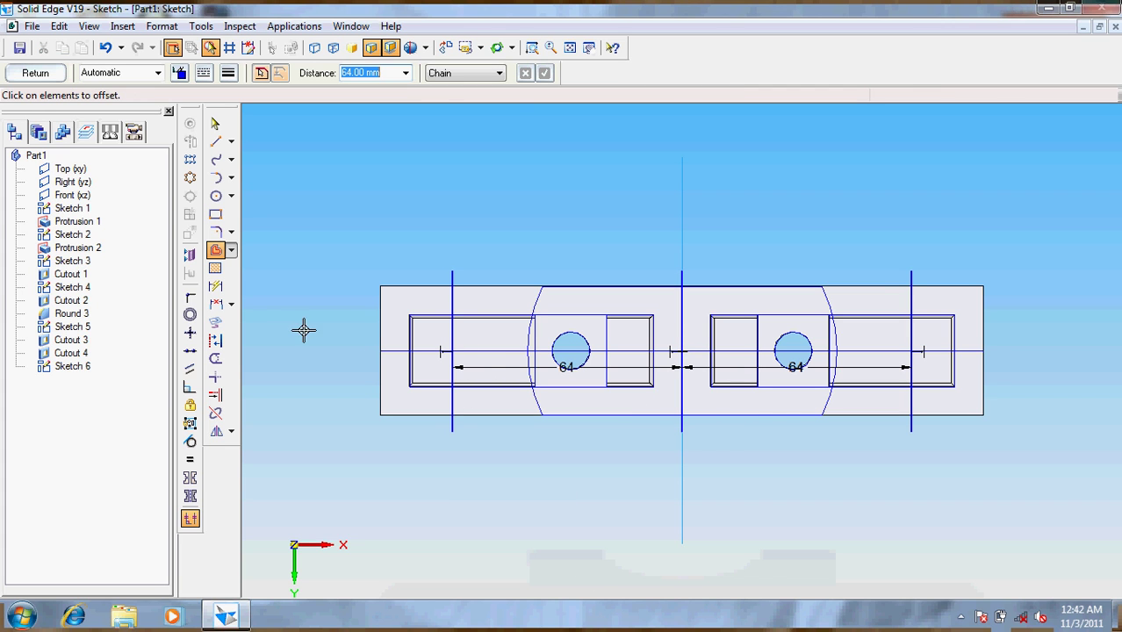
Draw a short horizontal line across each of the two 64 mm offset lines, along the base's horizontal centre axis
{"action": "left_click", "coordinate": [217, 142]}
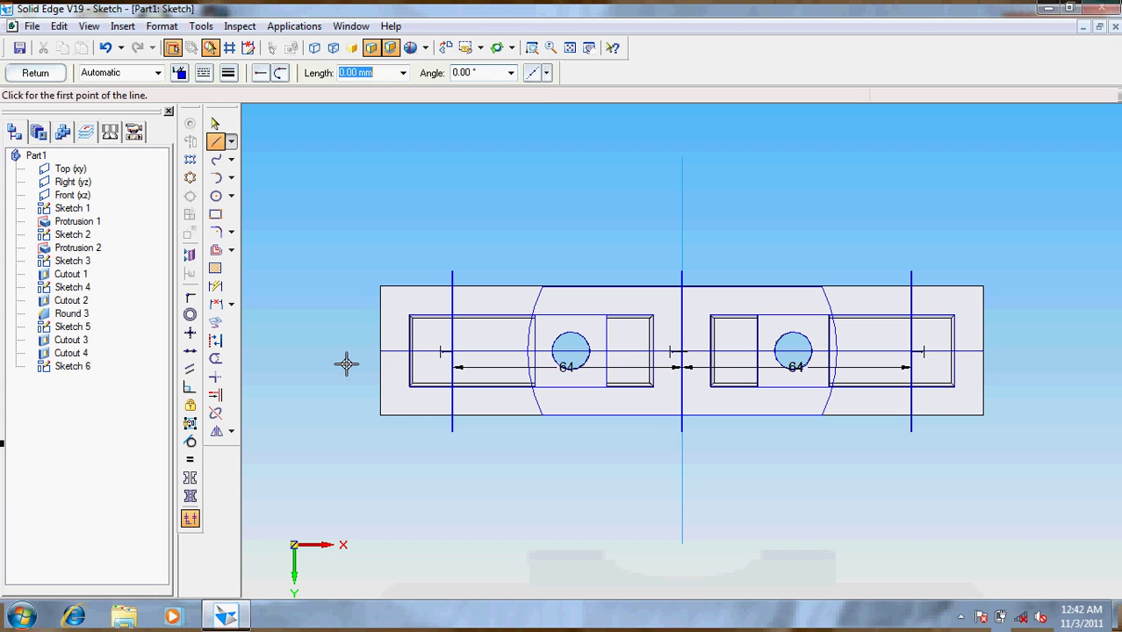
{"action": "left_click", "coordinate": [417, 351]}
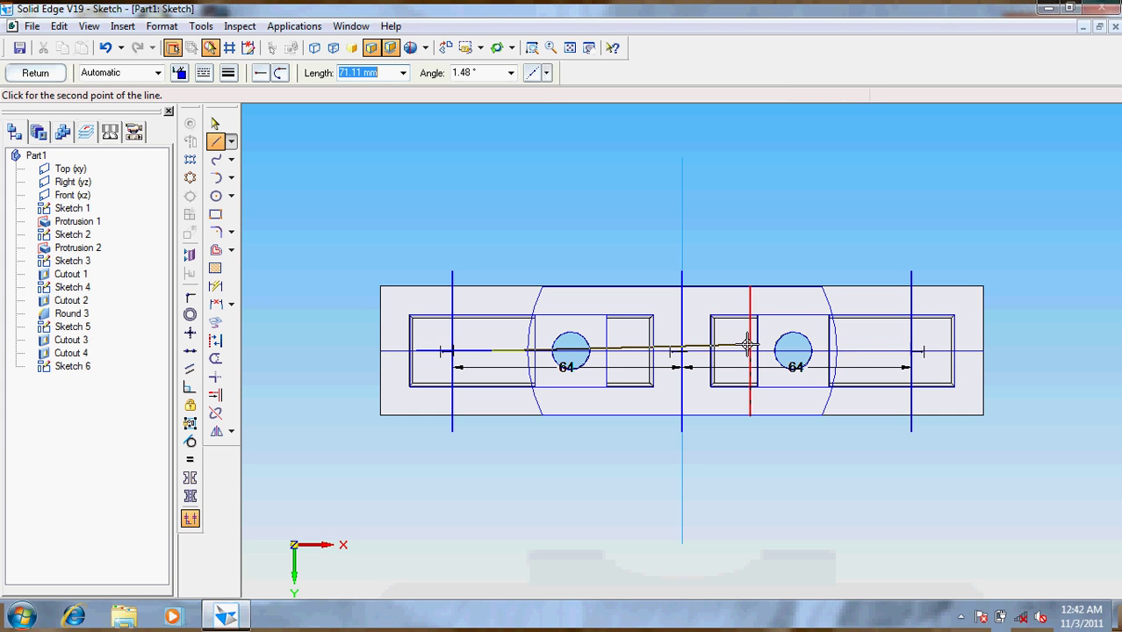
{"action": "left_click", "coordinate": [711, 351]}
{"action": "left_click", "coordinate": [869, 349]}
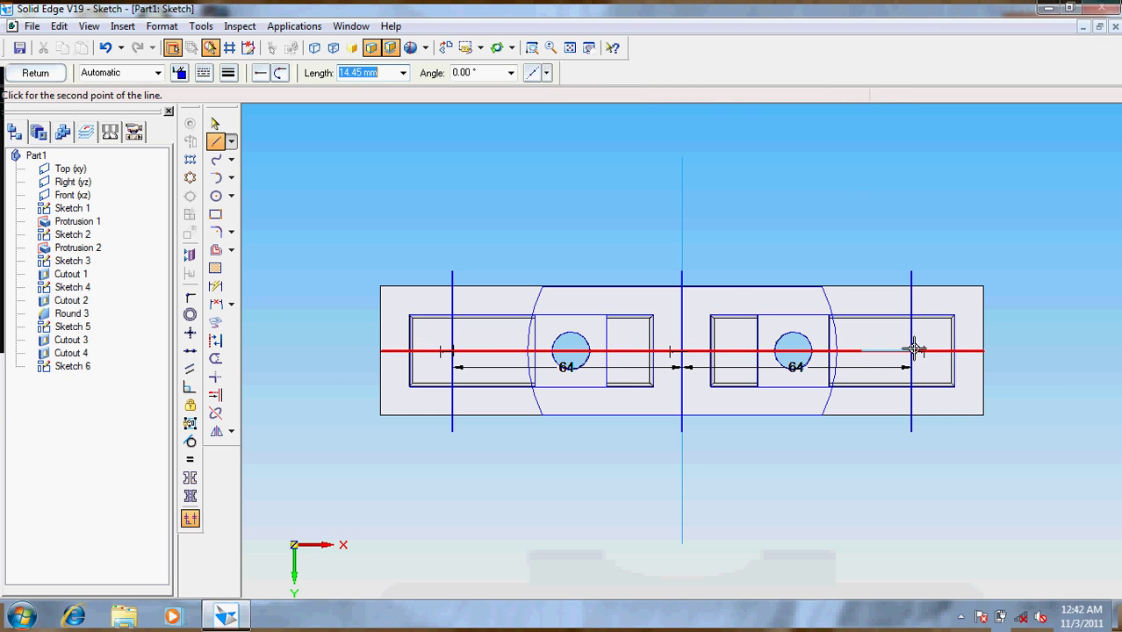
{"action": "left_click", "coordinate": [957, 351]}
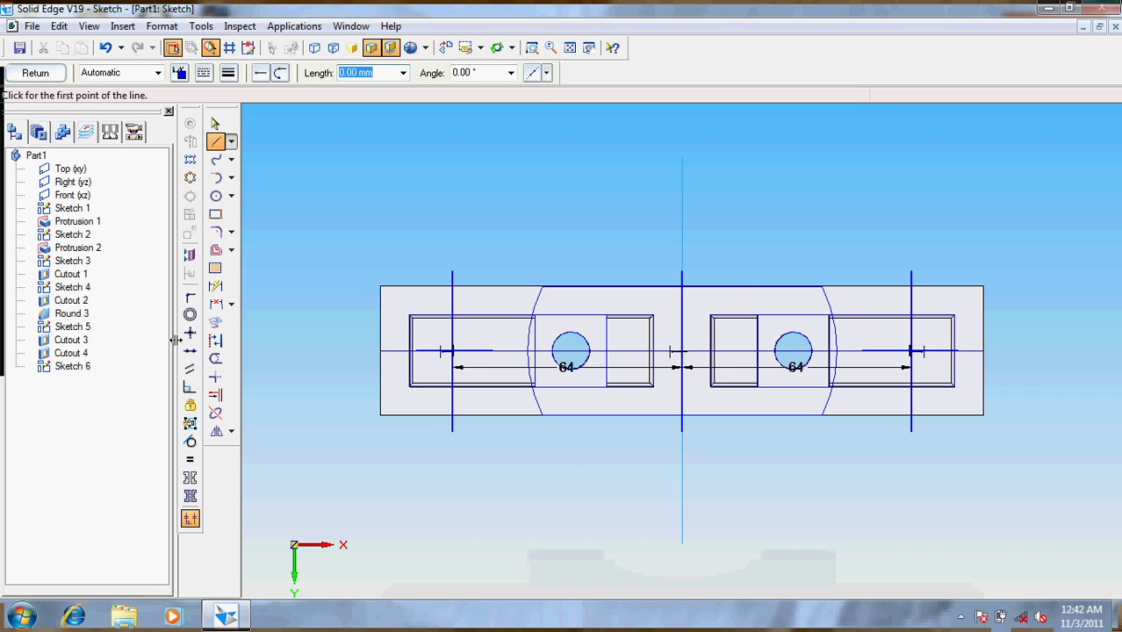
Offset each of the two outer vertical lines 4 mm to both sides
{"action": "left_click", "coordinate": [215, 141]}
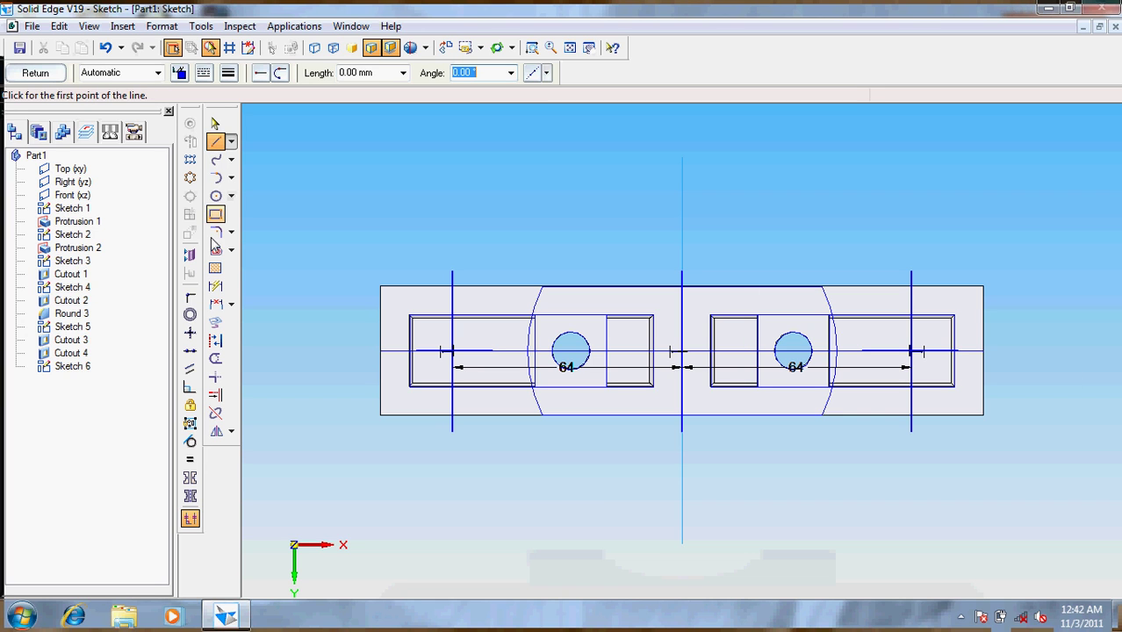
{"action": "left_click", "coordinate": [216, 257]}
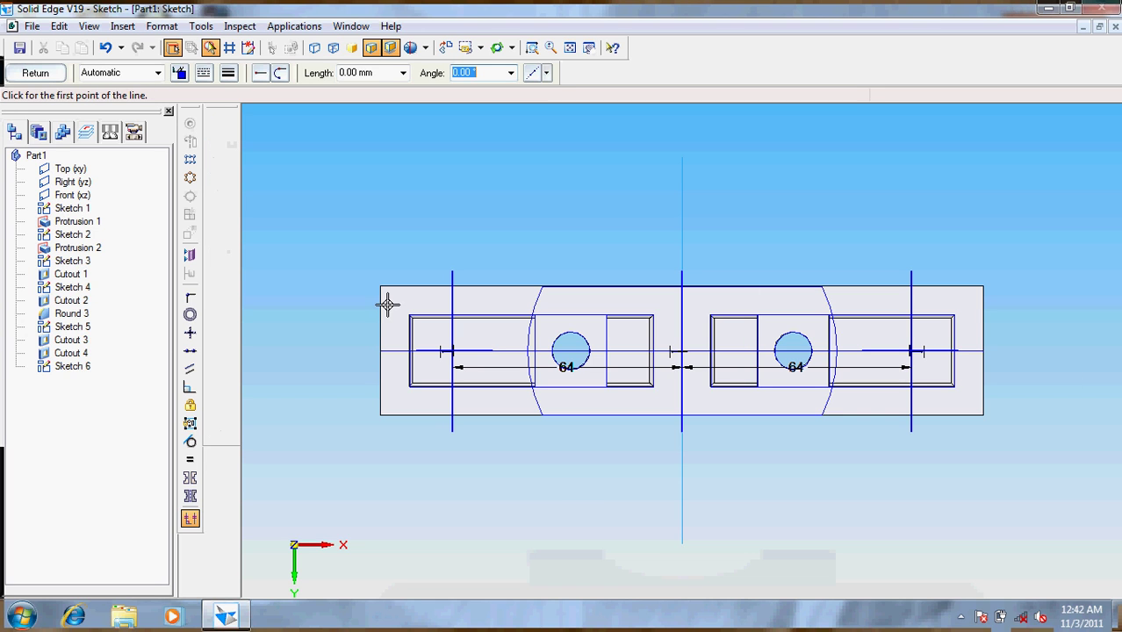
{"action": "left_click", "coordinate": [453, 326]}
{"action": "type", "text": "4"}
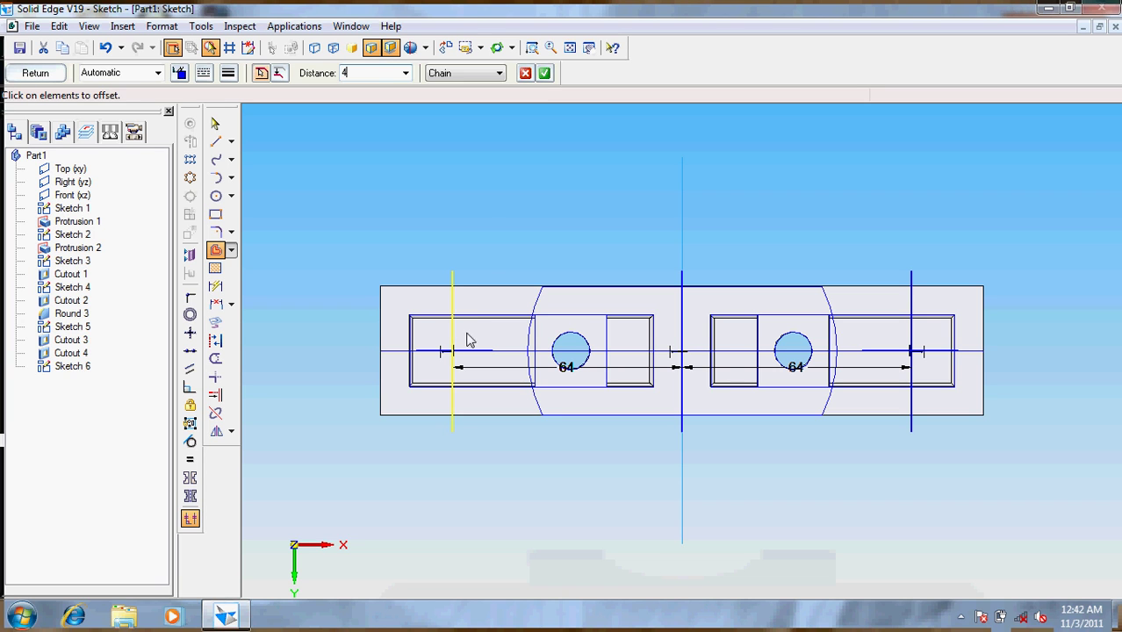
{"action": "key", "text": "Return"}
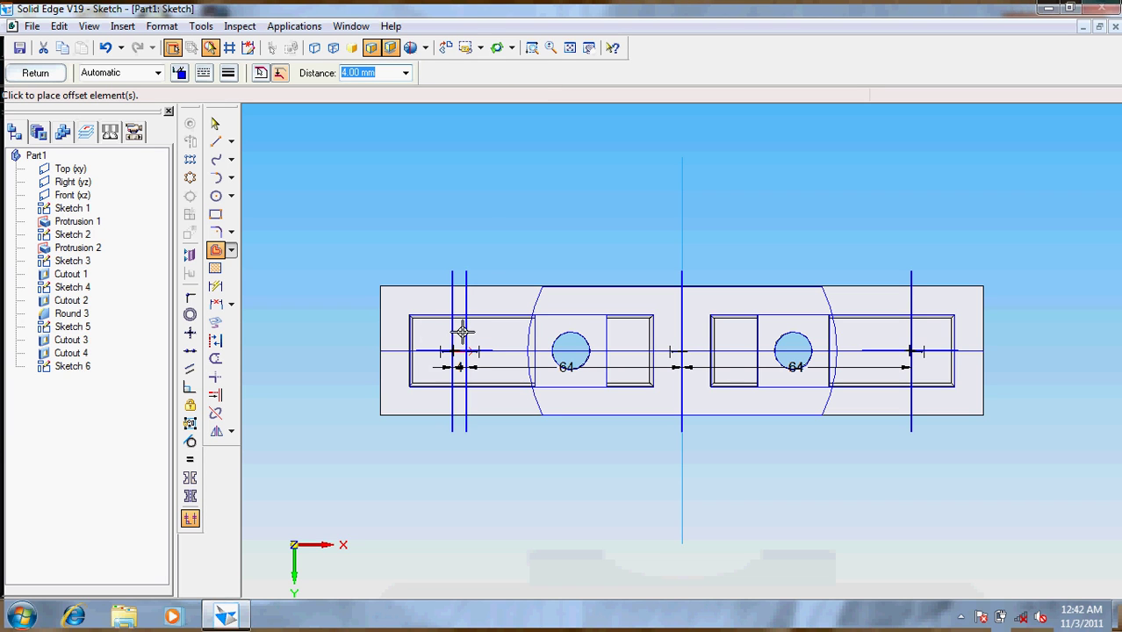
{"action": "left_click", "coordinate": [418, 327]}
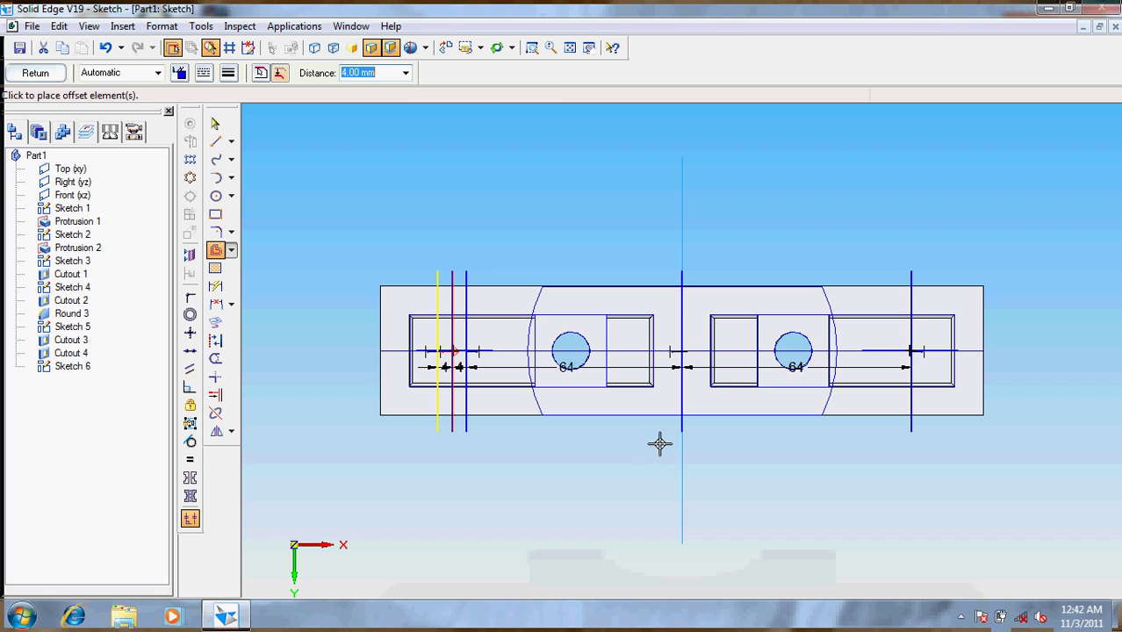
{"action": "left_click", "coordinate": [911, 339]}
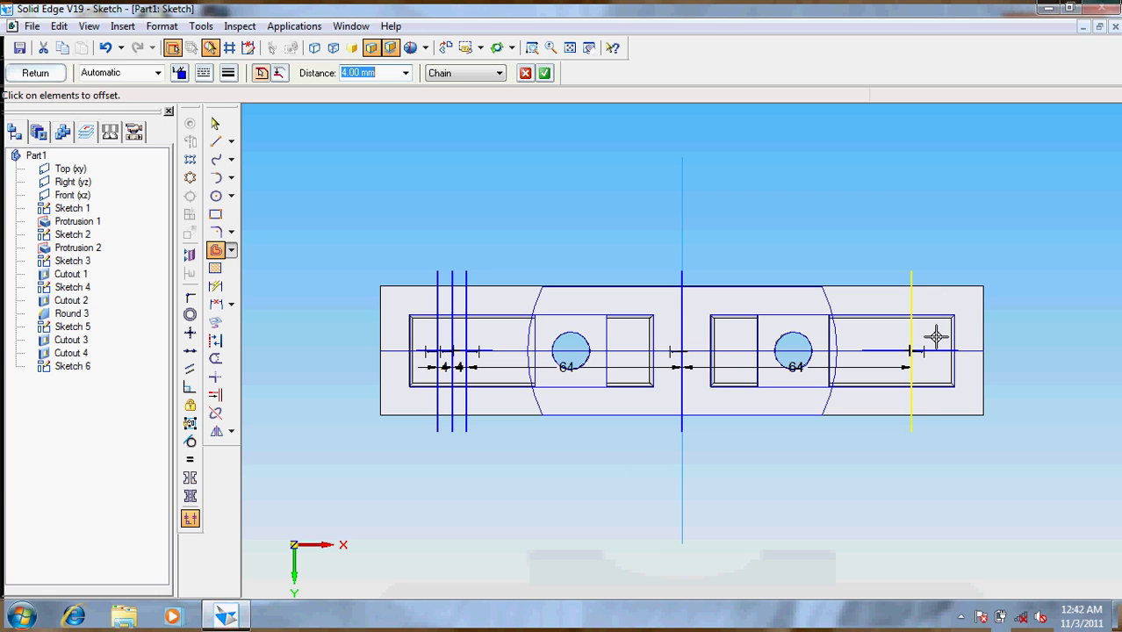
{"action": "left_click", "coordinate": [922, 338]}
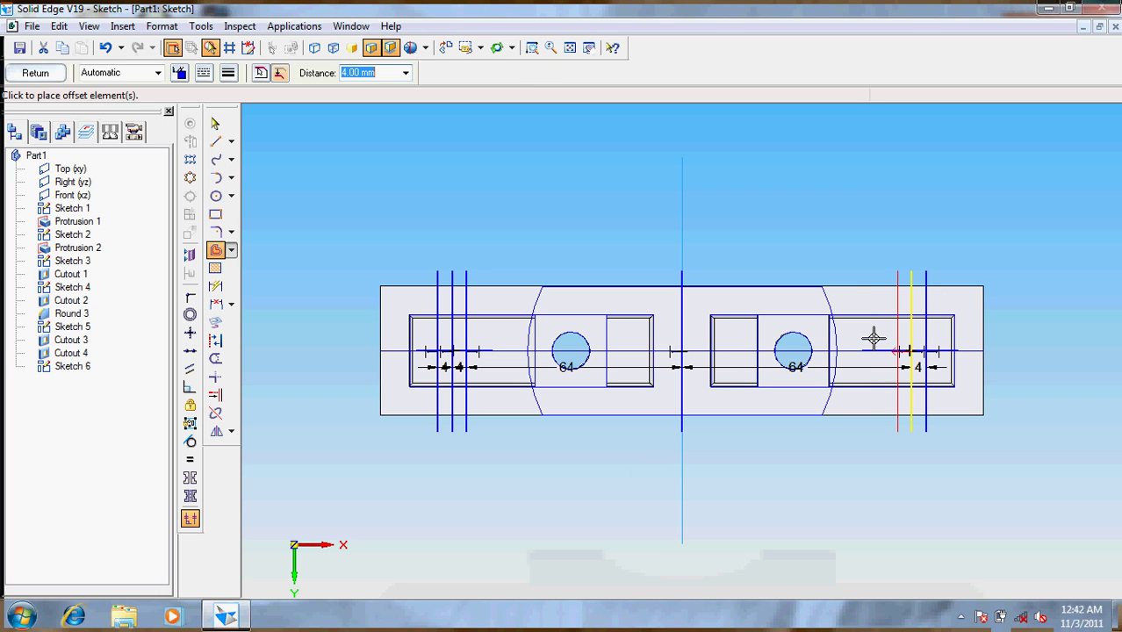
{"action": "left_click", "coordinate": [872, 337]}
{"action": "key", "text": "Escape"}
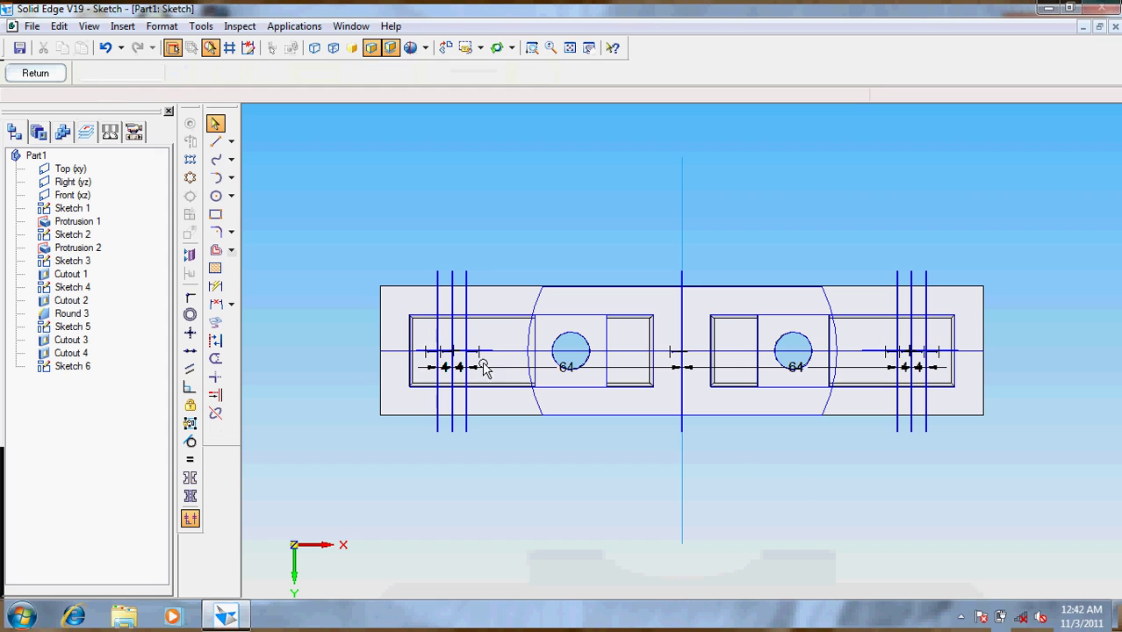
Offset the short horizontal line in each outer group 5 mm above and below
{"action": "left_click", "coordinate": [215, 250]}
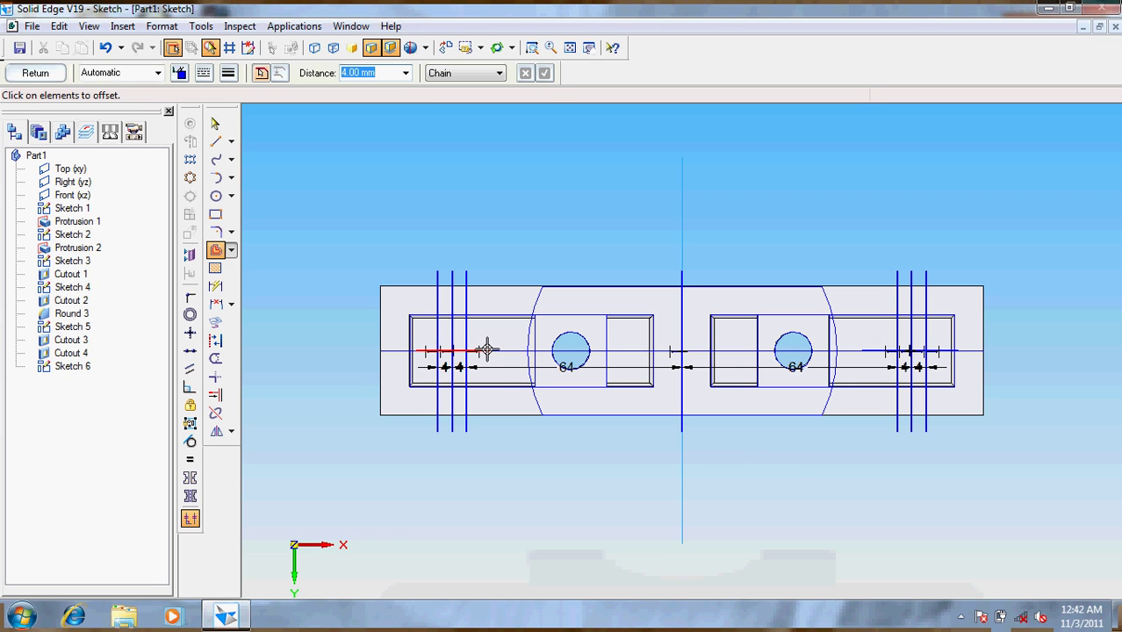
{"action": "left_click", "coordinate": [485, 351]}
{"action": "type", "text": "5"}
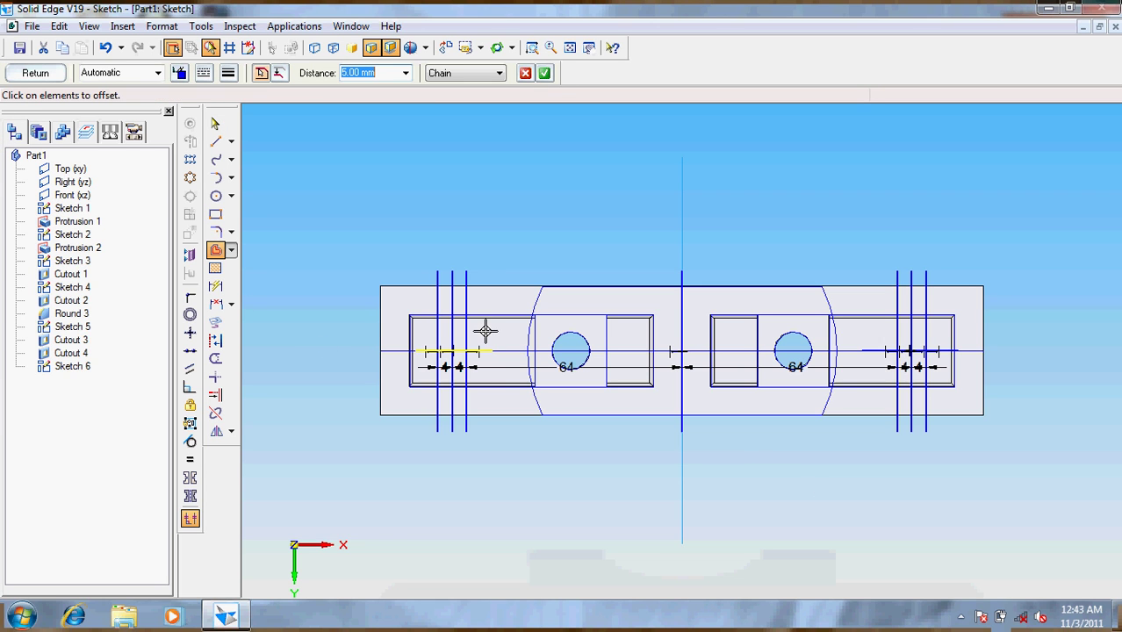
{"action": "key", "text": "Return"}
{"action": "left_click", "coordinate": [486, 331]}
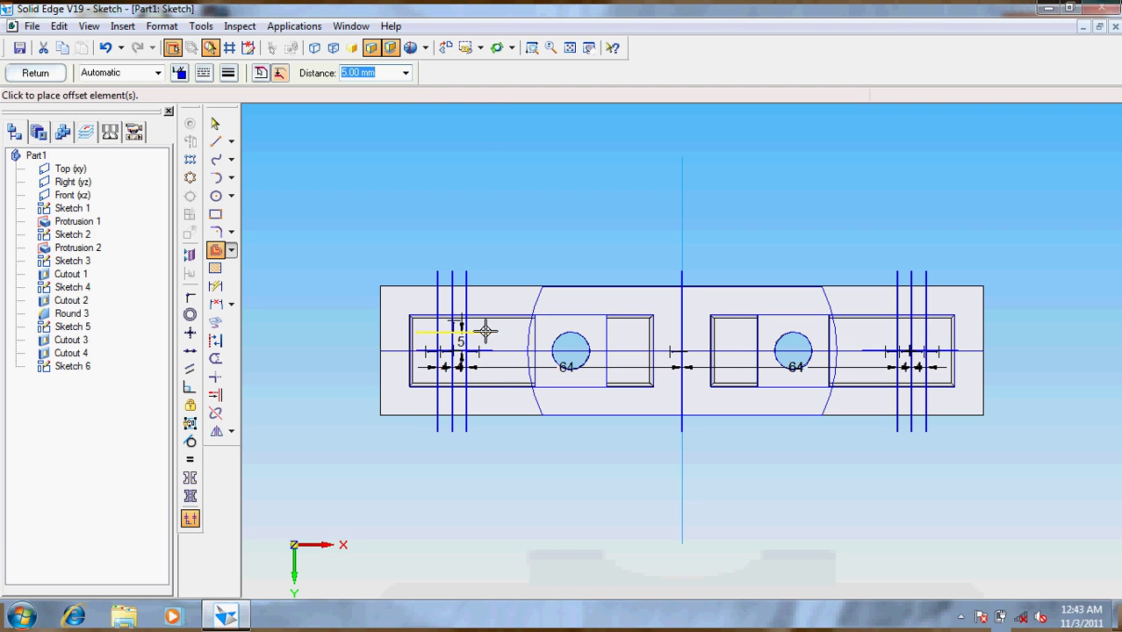
{"action": "left_click", "coordinate": [485, 362]}
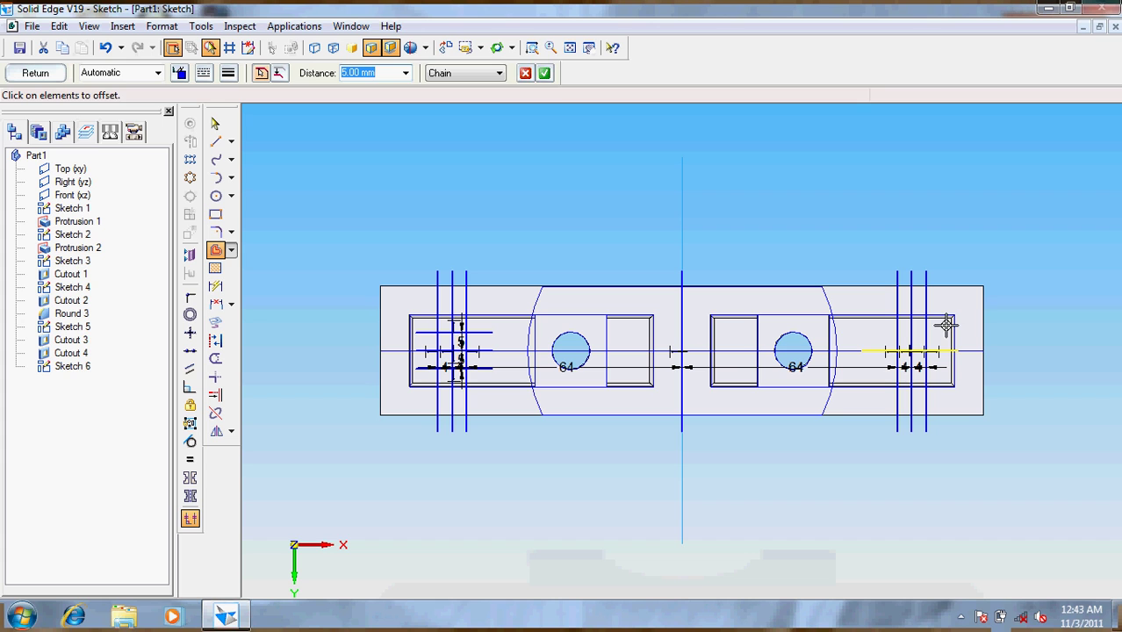
{"action": "left_click", "coordinate": [946, 349]}
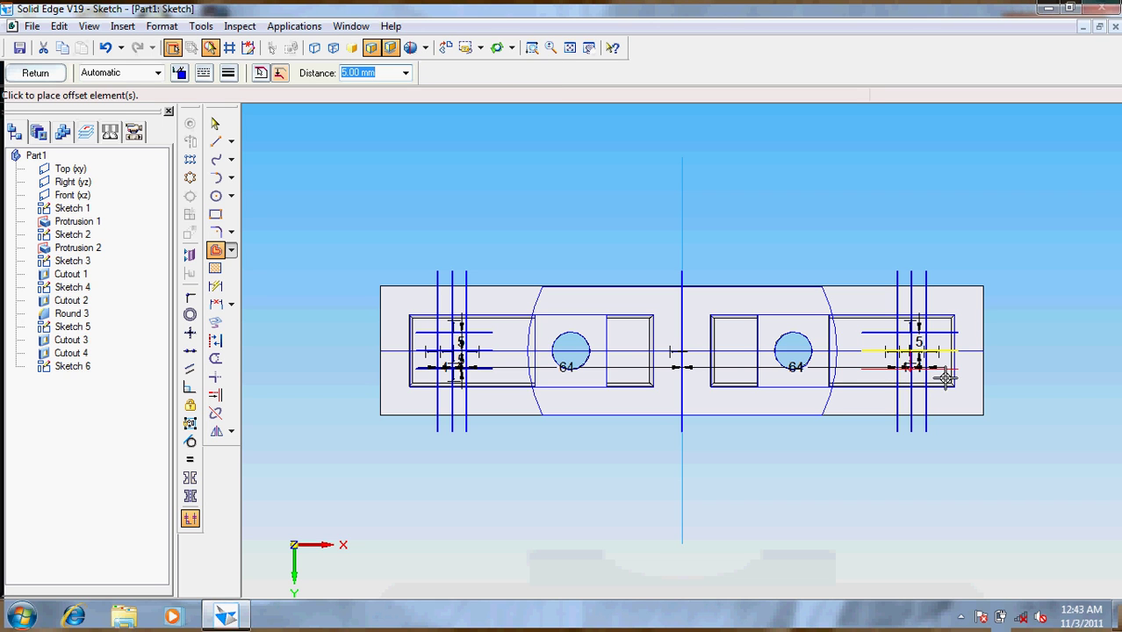
{"action": "left_click", "coordinate": [964, 433]}
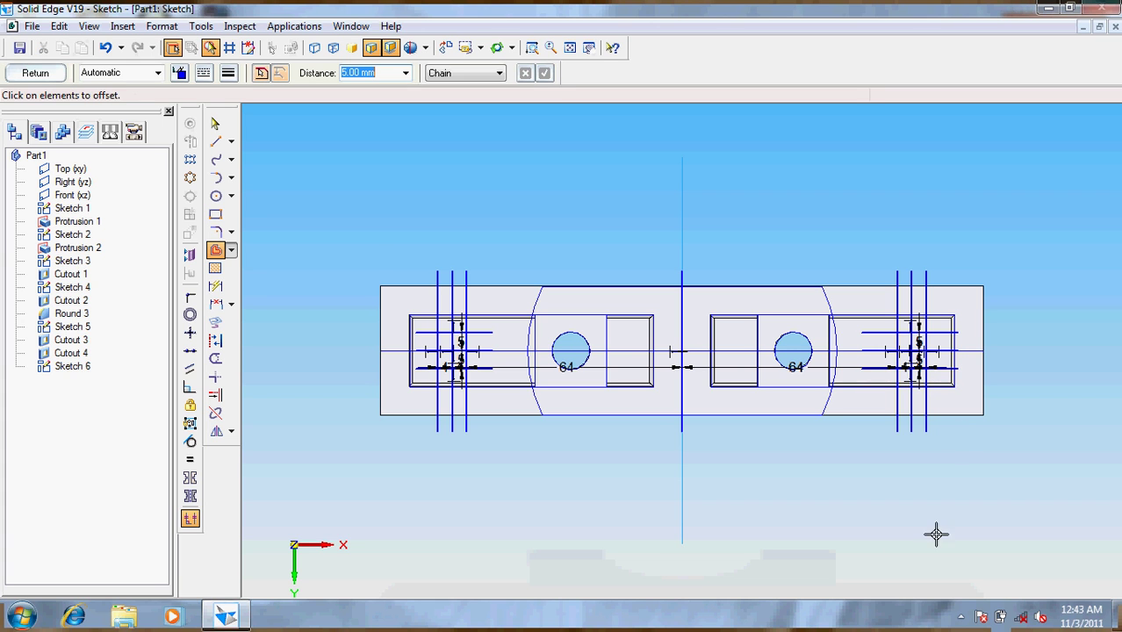
Draw two 10 mm diameter circles in the left group, centred where its outer vertical lines cross the horizontal centre line
{"action": "left_click", "coordinate": [216, 195]}
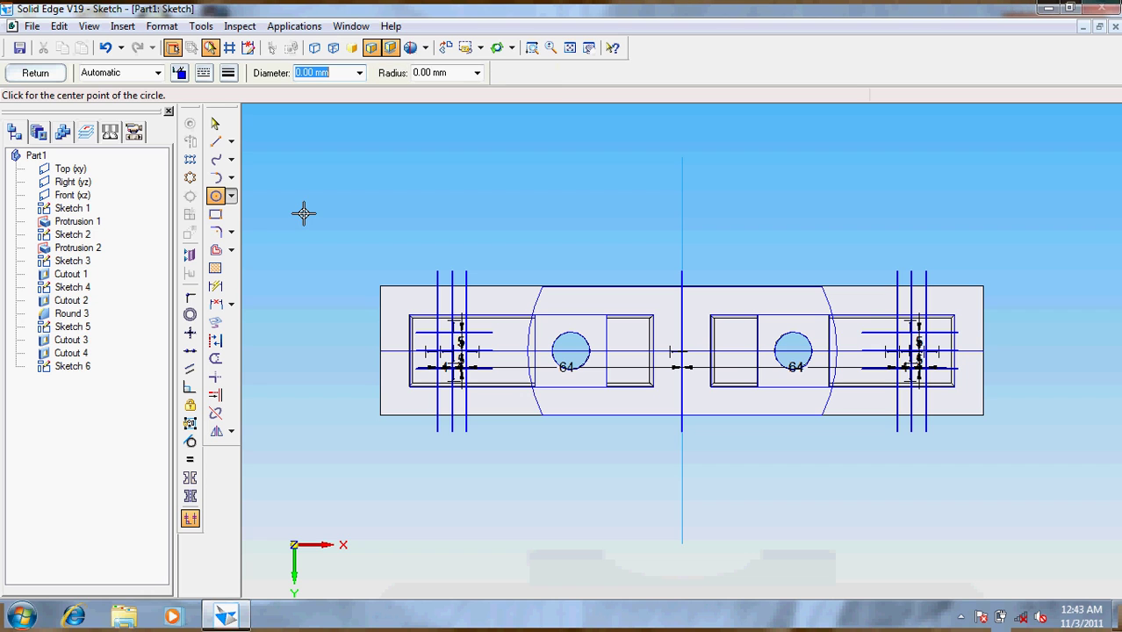
{"action": "type", "text": "10"}
{"action": "key", "text": "Tab"}
{"action": "left_click", "coordinate": [307, 246]}
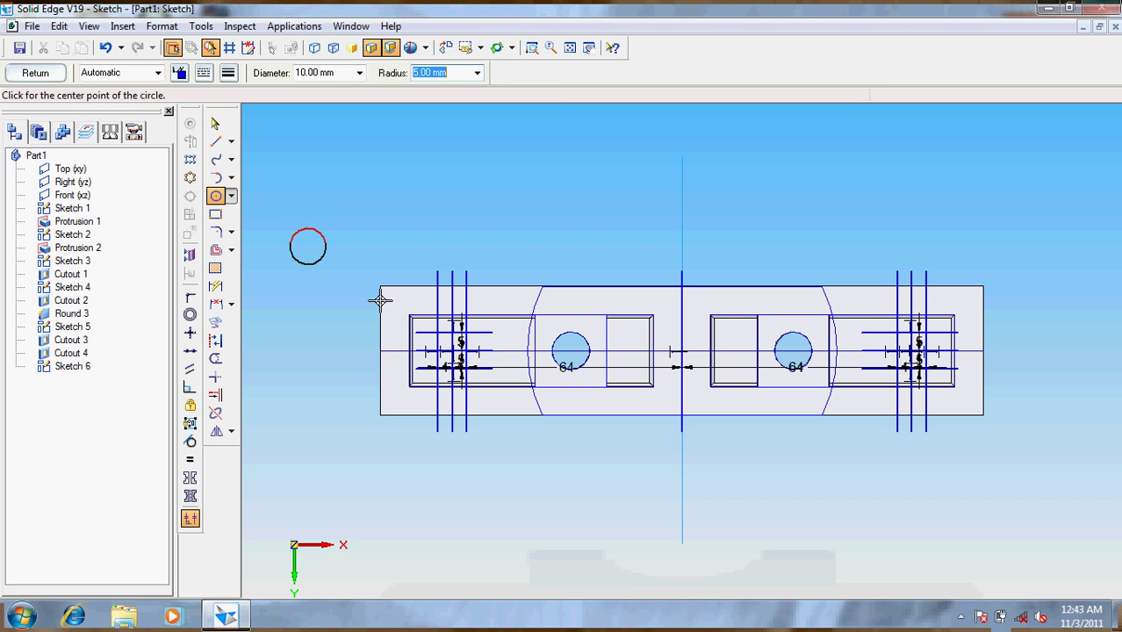
{"action": "left_click", "coordinate": [531, 47]}
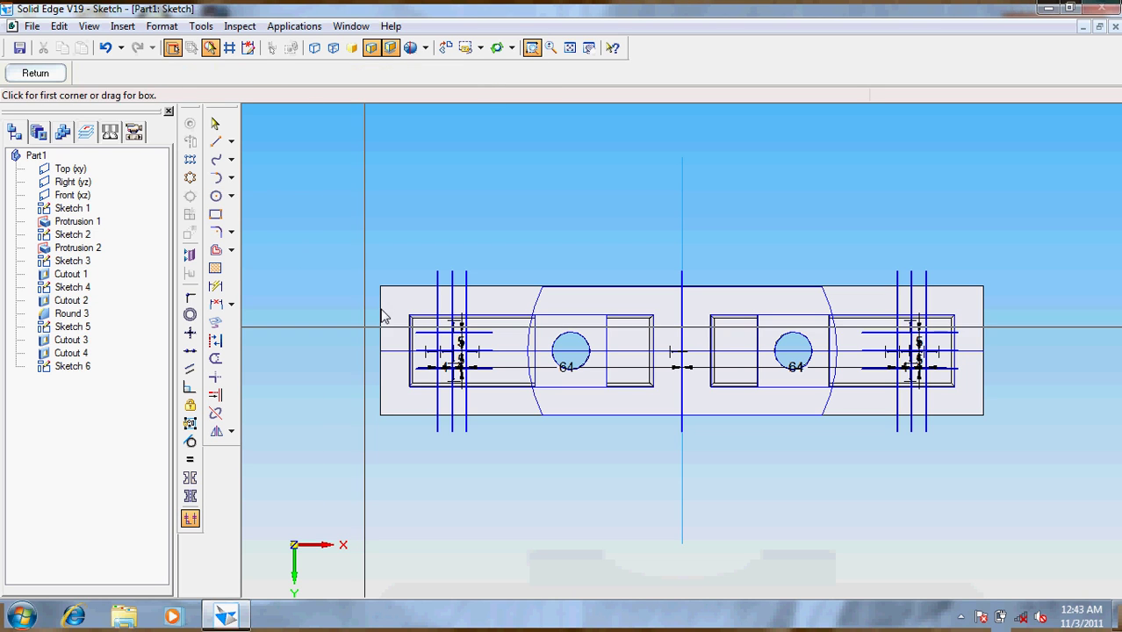
{"action": "left_click_drag", "start_coordinate": [382, 314], "coordinate": [507, 410]}
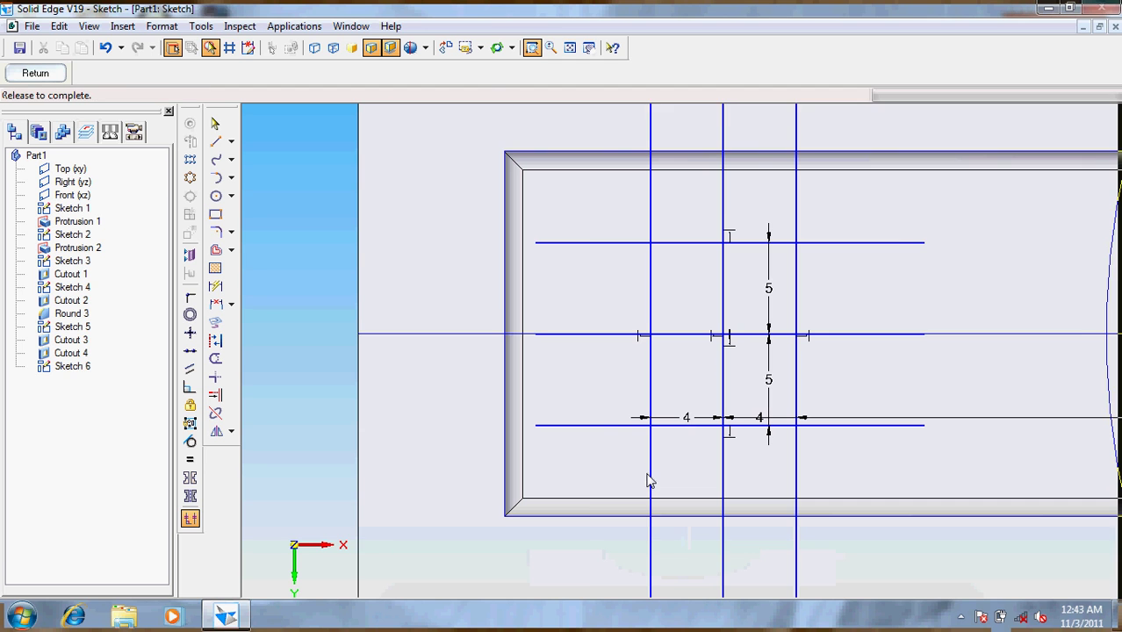
{"action": "key", "text": "Escape"}
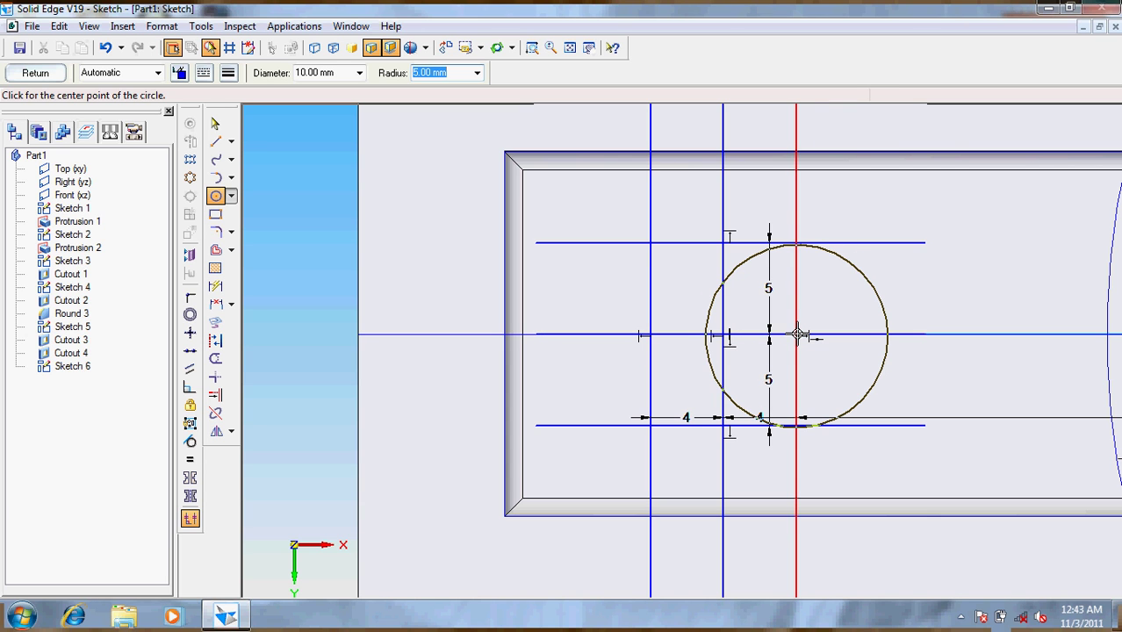
{"action": "left_click", "coordinate": [796, 335]}
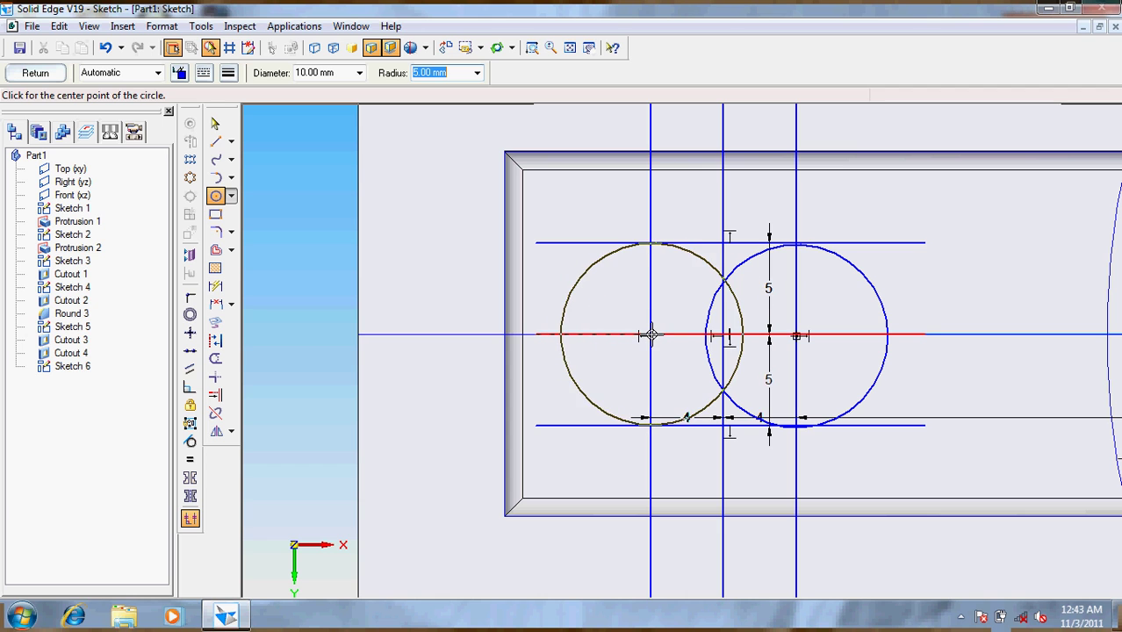
{"action": "left_click", "coordinate": [634, 367]}
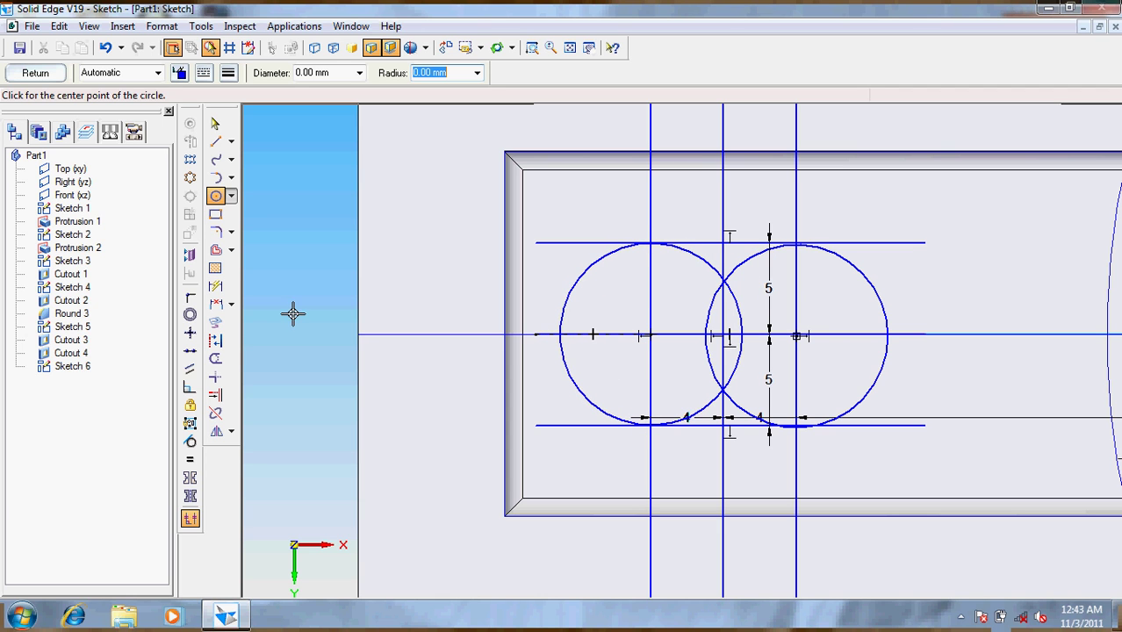
Trim the left group's construction lines and inner circle arcs to leave a round-ended slot outline
{"action": "left_click", "coordinate": [215, 358]}
{"action": "mouse_move", "coordinate": [676, 205]}
{"action": "left_mouse_down"}
{"action": "mouse_move", "coordinate": [976, 215]}
{"action": "mouse_move", "coordinate": [910, 215]}
{"action": "mouse_move", "coordinate": [920, 303]}
{"action": "mouse_move", "coordinate": [910, 401]}
{"action": "mouse_move", "coordinate": [964, 431]}
{"action": "mouse_move", "coordinate": [614, 478]}
{"action": "left_mouse_up"}
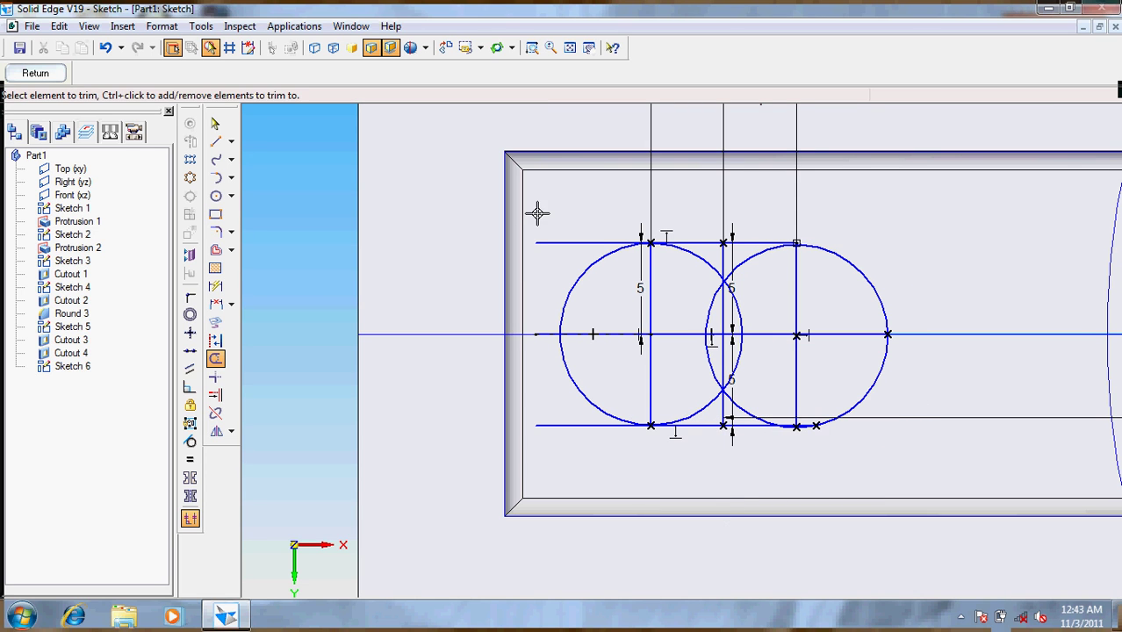
{"action": "left_click_drag", "start_coordinate": [537, 214], "coordinate": [542, 422]}
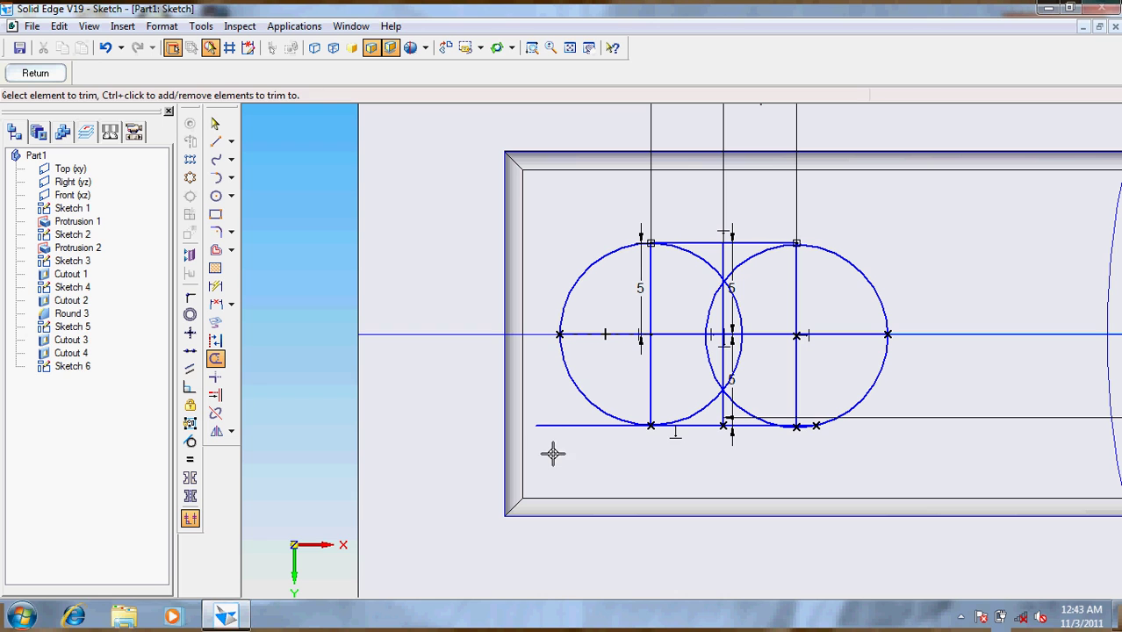
{"action": "mouse_move", "coordinate": [617, 305]}
{"action": "left_mouse_down"}
{"action": "mouse_move", "coordinate": [783, 274]}
{"action": "mouse_move", "coordinate": [674, 282]}
{"action": "mouse_move", "coordinate": [673, 271]}
{"action": "mouse_move", "coordinate": [824, 295]}
{"action": "mouse_move", "coordinate": [815, 369]}
{"action": "mouse_move", "coordinate": [759, 391]}
{"action": "mouse_move", "coordinate": [712, 402]}
{"action": "mouse_move", "coordinate": [614, 342]}
{"action": "left_mouse_up"}
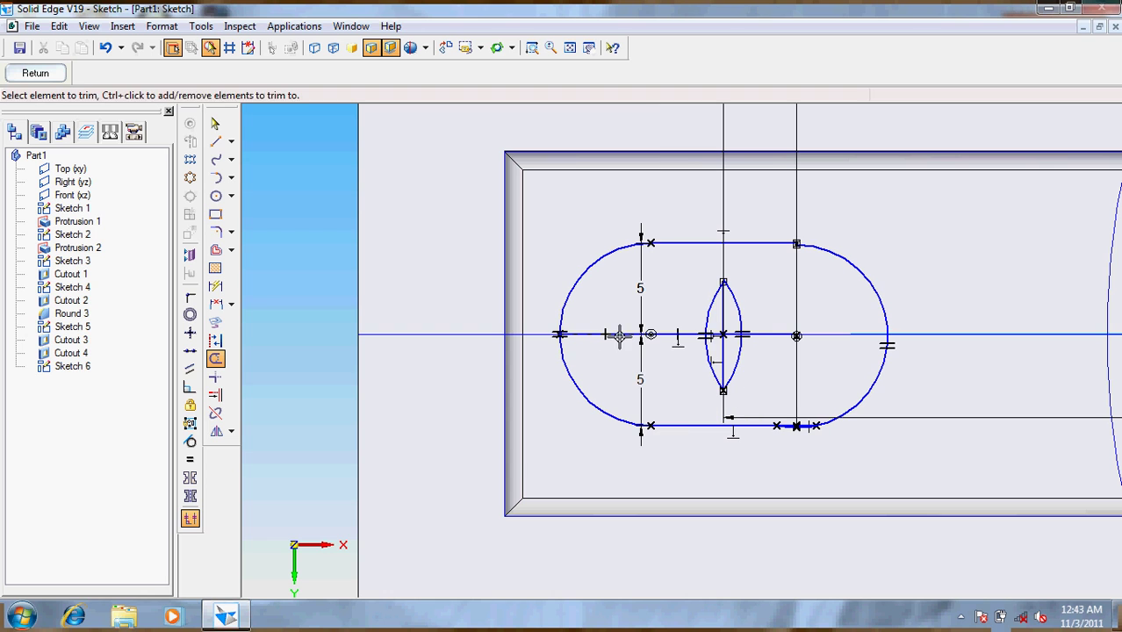
{"action": "left_click_drag", "start_coordinate": [690, 309], "coordinate": [791, 319]}
{"action": "left_click_drag", "start_coordinate": [744, 348], "coordinate": [674, 368]}
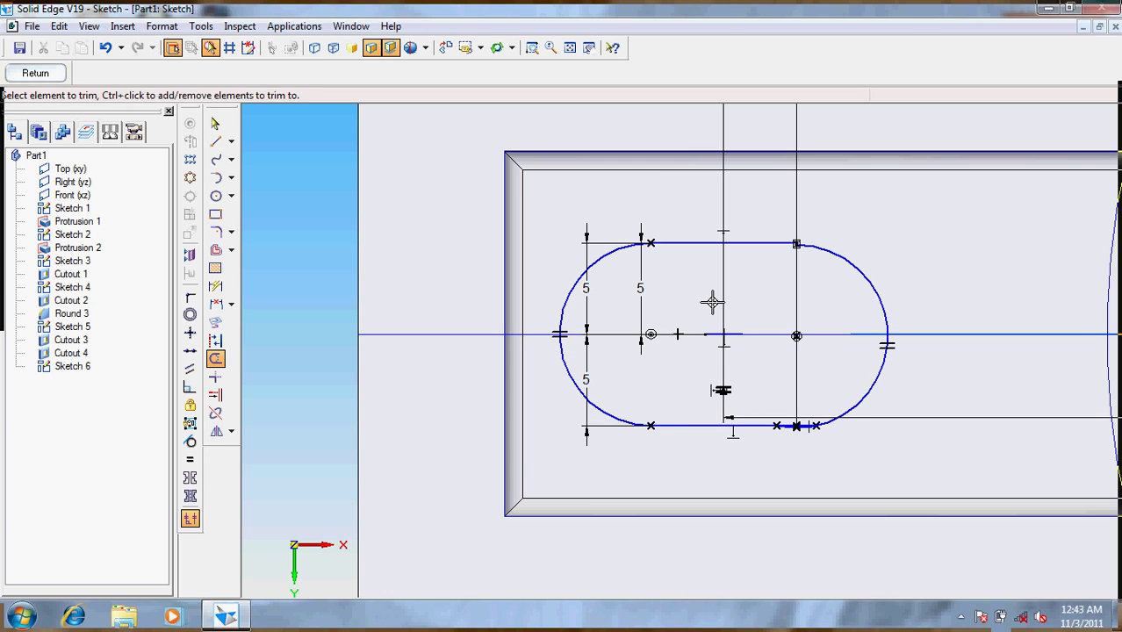
{"action": "left_click", "coordinate": [788, 429]}
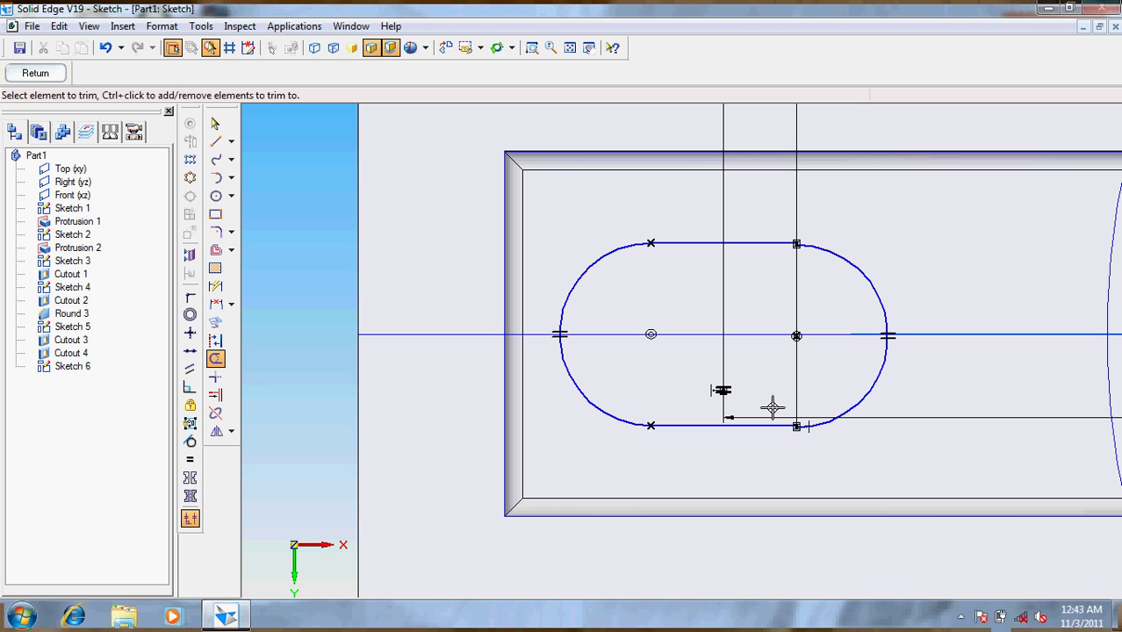
{"action": "key", "text": "Escape"}
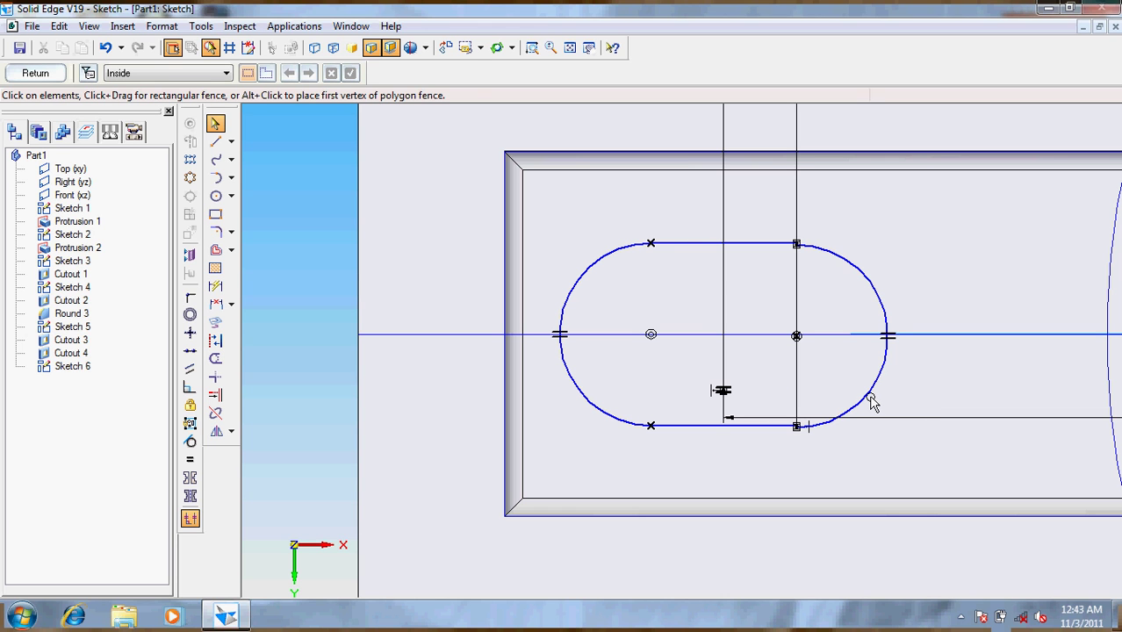
Adjust the left slot's right end arc and trim the overlapping inner circle portions back to the slot outline
{"action": "left_click", "coordinate": [872, 402]}
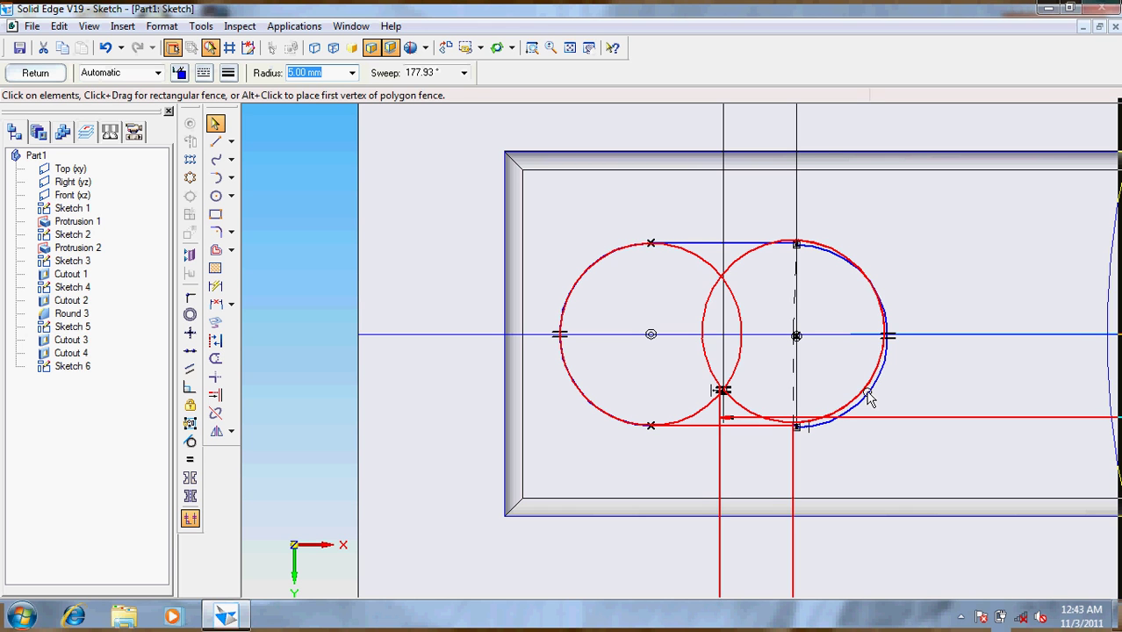
{"action": "left_click", "coordinate": [878, 398]}
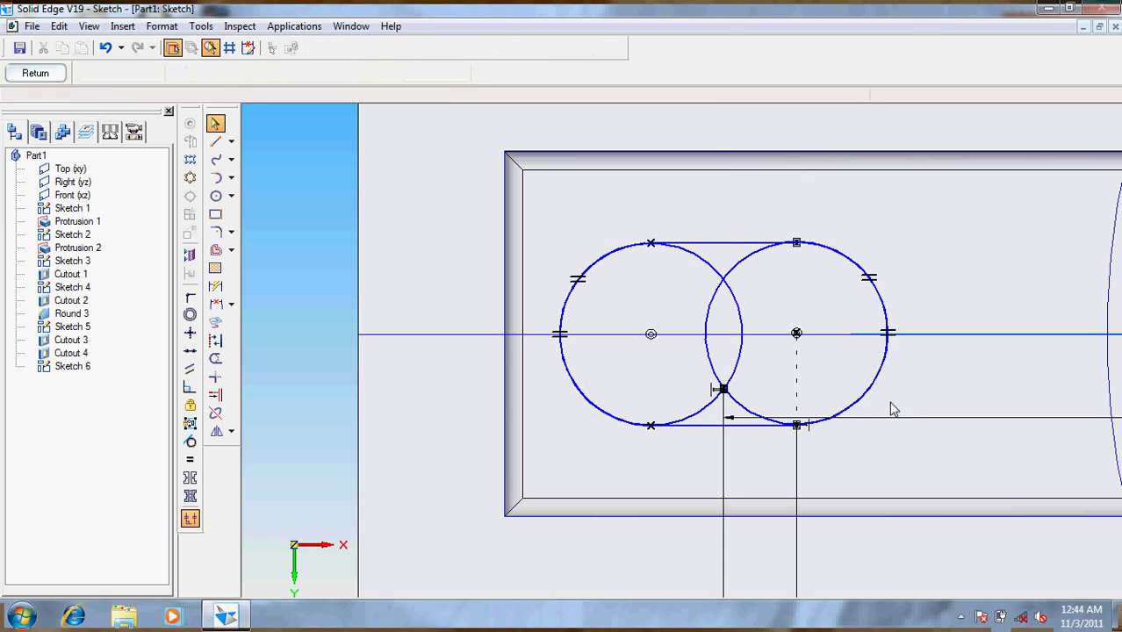
{"action": "left_click", "coordinate": [216, 358]}
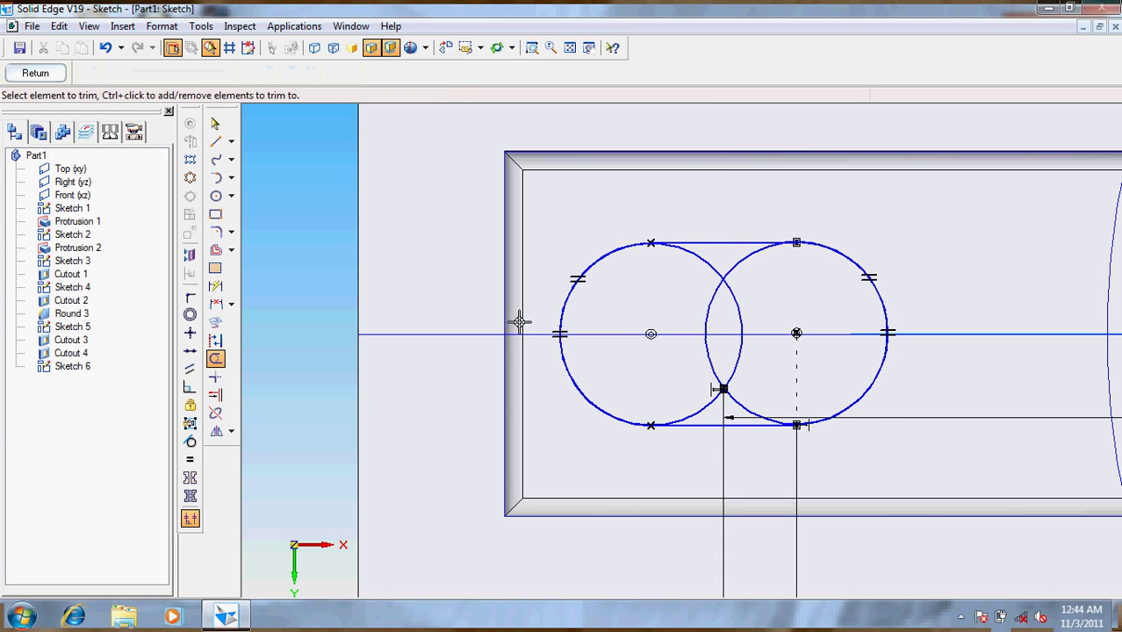
{"action": "mouse_move", "coordinate": [619, 304]}
{"action": "left_mouse_down"}
{"action": "mouse_move", "coordinate": [797, 301]}
{"action": "mouse_move", "coordinate": [708, 275]}
{"action": "mouse_move", "coordinate": [698, 327]}
{"action": "left_mouse_up"}
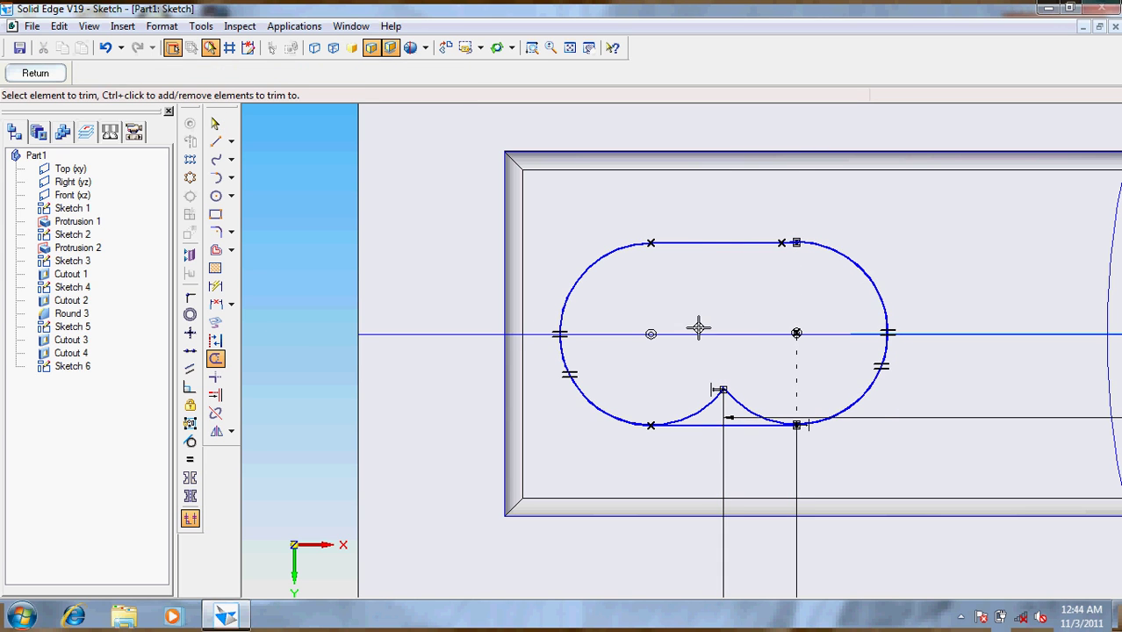
{"action": "left_click_drag", "start_coordinate": [690, 387], "coordinate": [771, 393]}
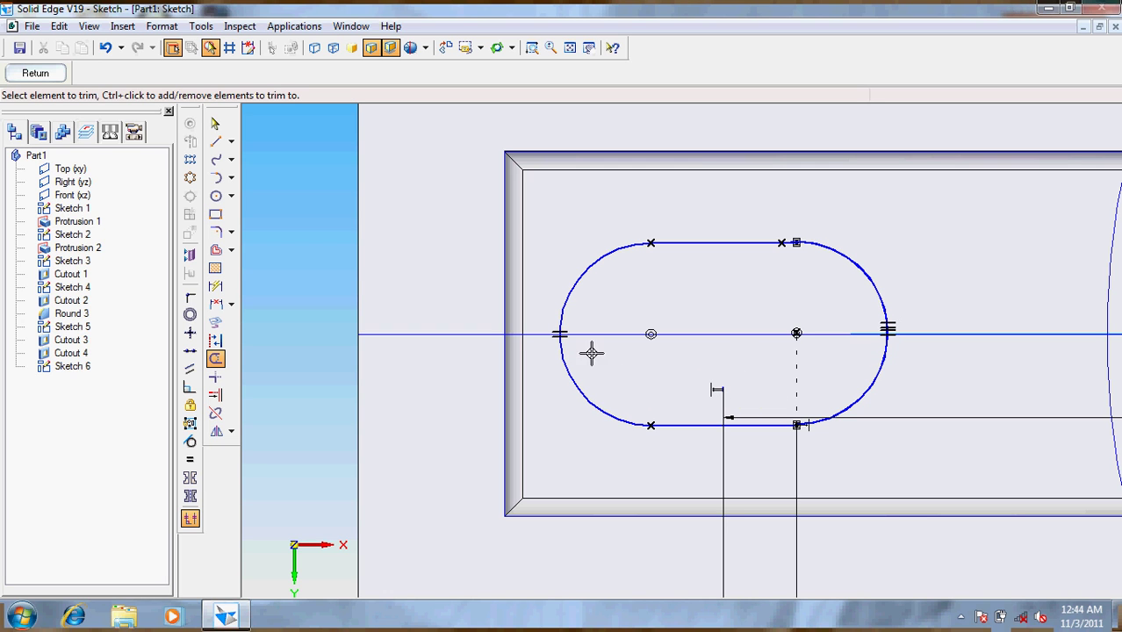
Connect the left slot's upper straight line to both end arcs and examine the lower line's junction with the right arc
{"action": "left_click", "coordinate": [215, 376]}
{"action": "left_click", "coordinate": [734, 245]}
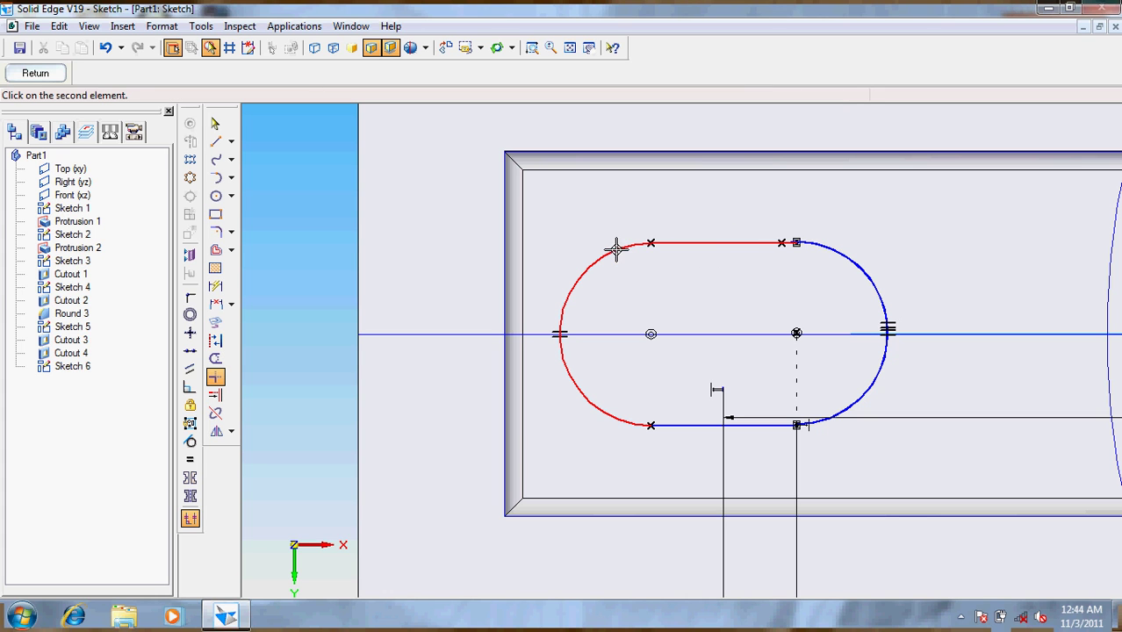
{"action": "left_click", "coordinate": [614, 249]}
{"action": "left_click", "coordinate": [795, 243]}
{"action": "left_click", "coordinate": [813, 245]}
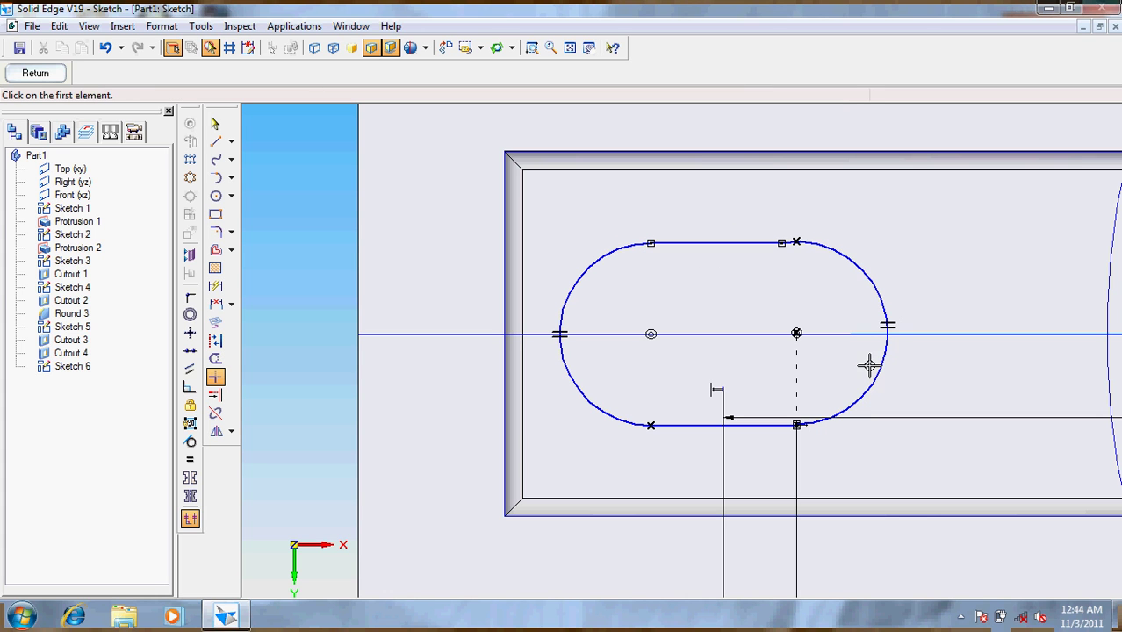
{"action": "left_click", "coordinate": [849, 407]}
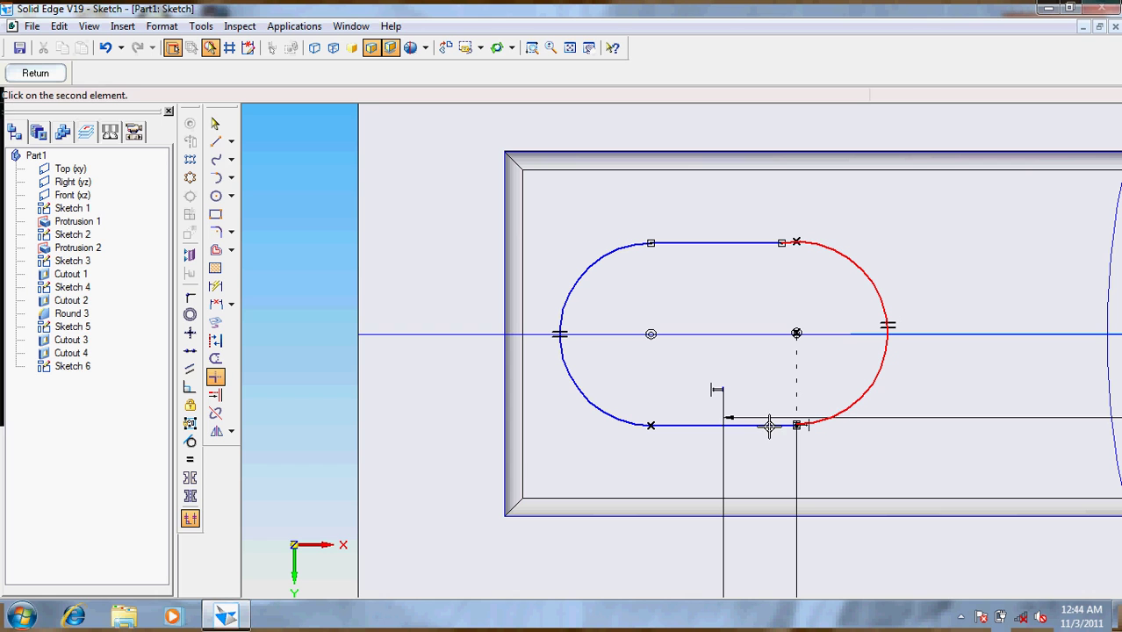
{"action": "key", "text": "Escape"}
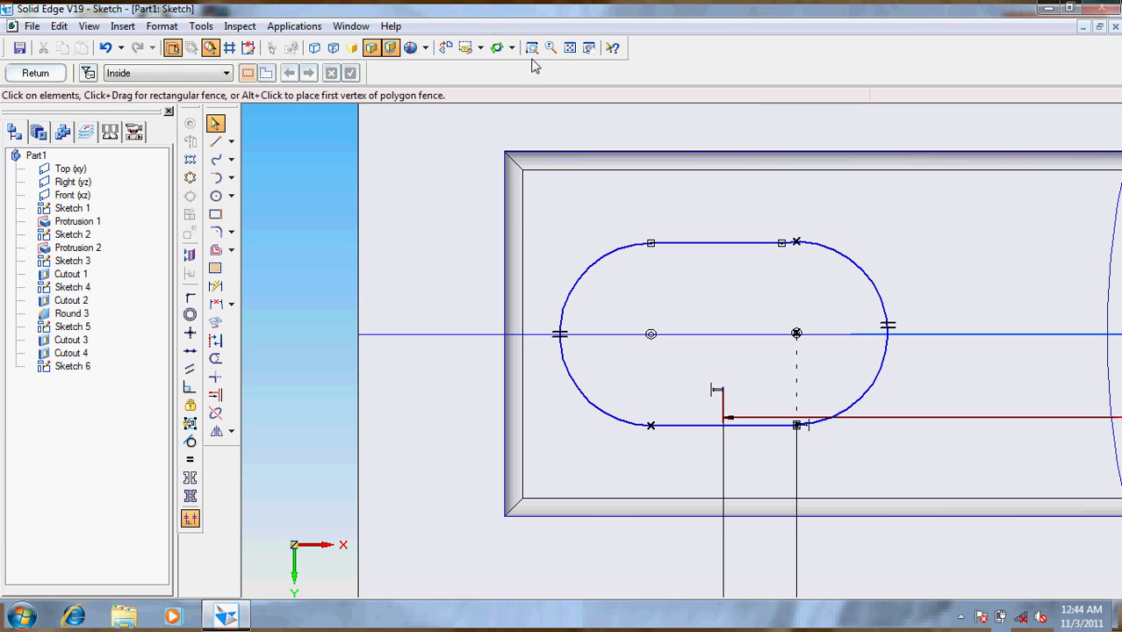
{"action": "left_click", "coordinate": [532, 49]}
{"action": "left_click_drag", "start_coordinate": [758, 369], "coordinate": [832, 486]}
{"action": "left_click_drag", "start_coordinate": [593, 332], "coordinate": [802, 452]}
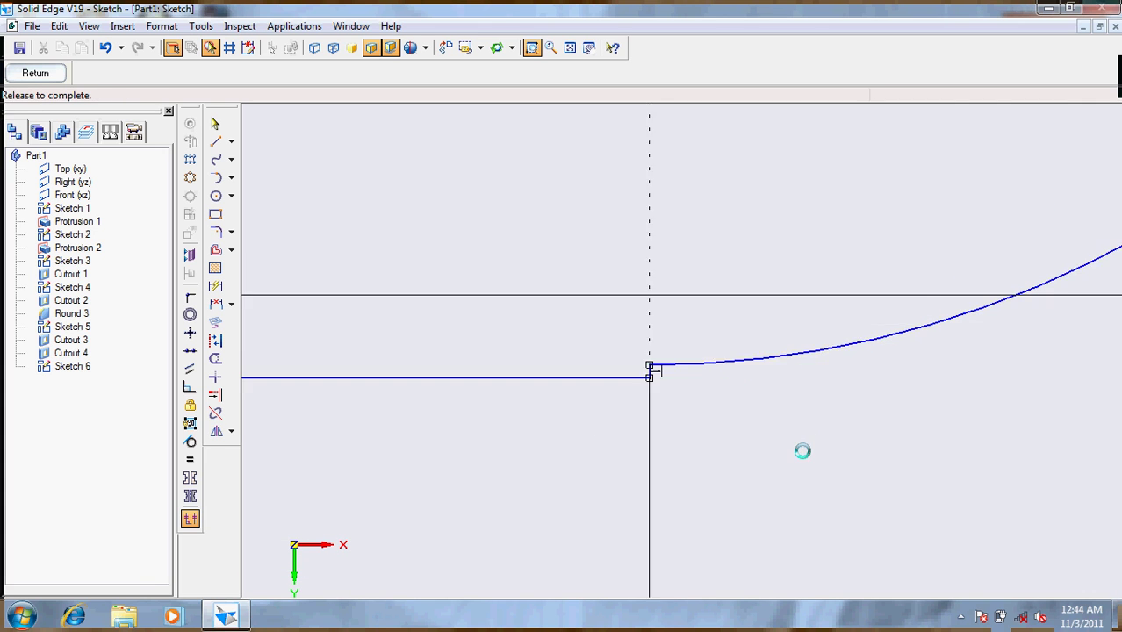
{"action": "left_click_drag", "start_coordinate": [563, 313], "coordinate": [677, 408]}
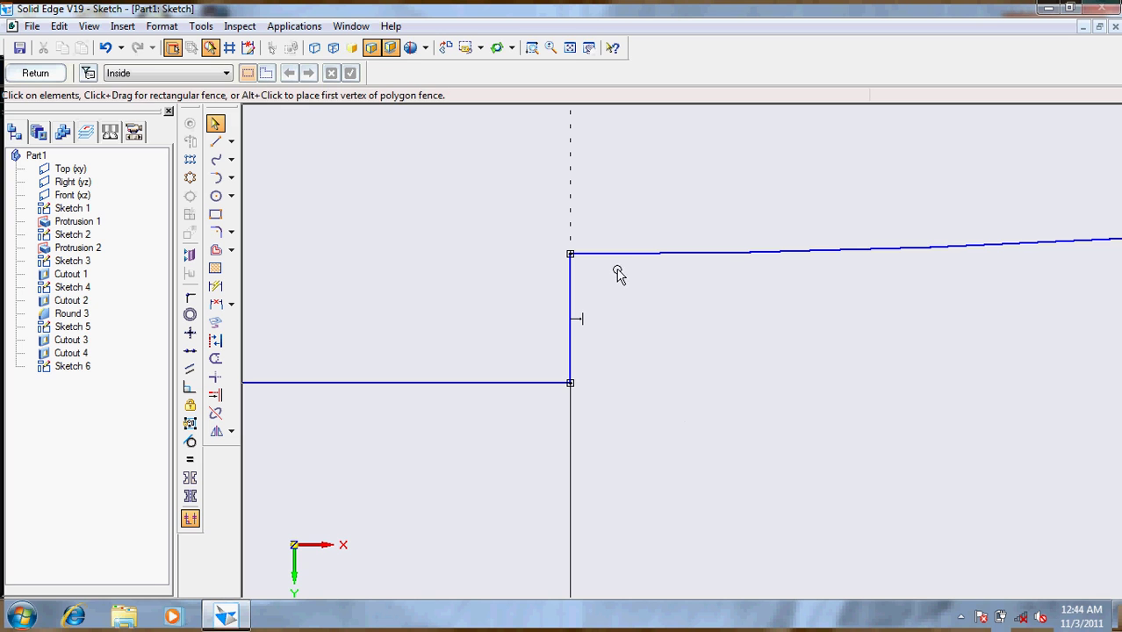
{"action": "left_click", "coordinate": [570, 48]}
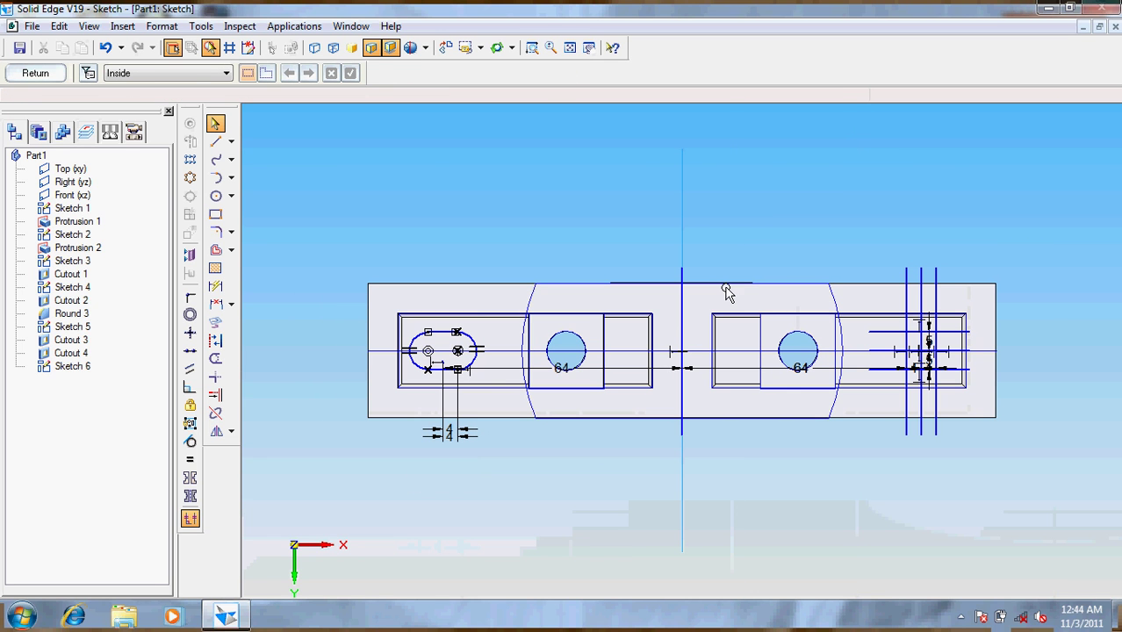
Draw a 10 mm diameter circle in the right group, centred where its outermost vertical line crosses the horizontal centre line
{"action": "left_click", "coordinate": [216, 196]}
{"action": "left_click", "coordinate": [531, 48]}
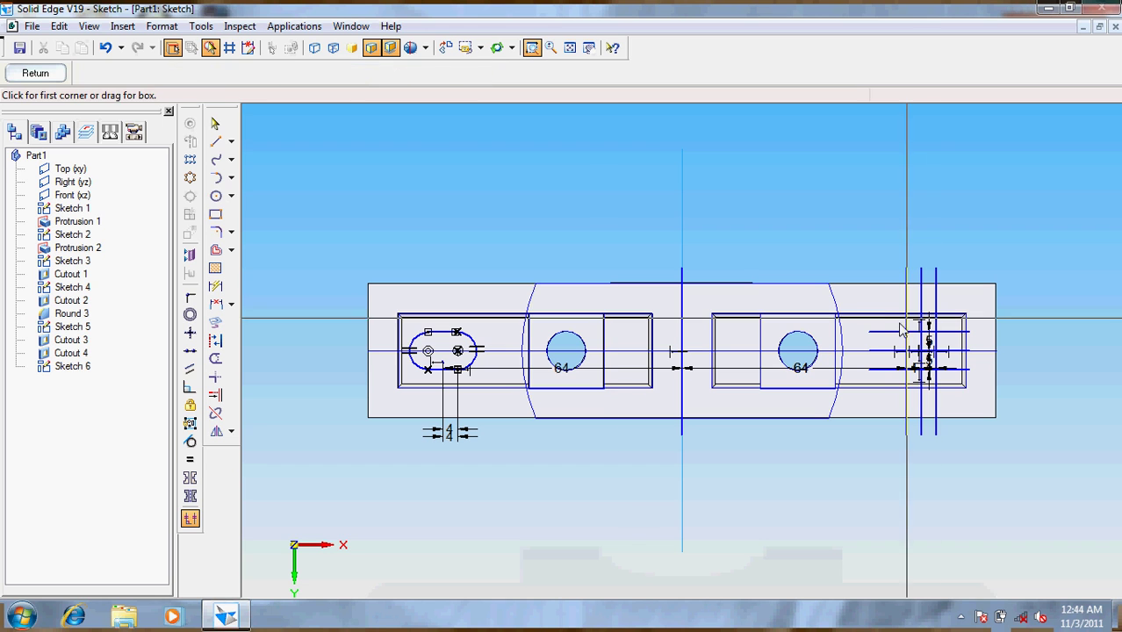
{"action": "left_click", "coordinate": [897, 324]}
{"action": "left_click", "coordinate": [951, 382]}
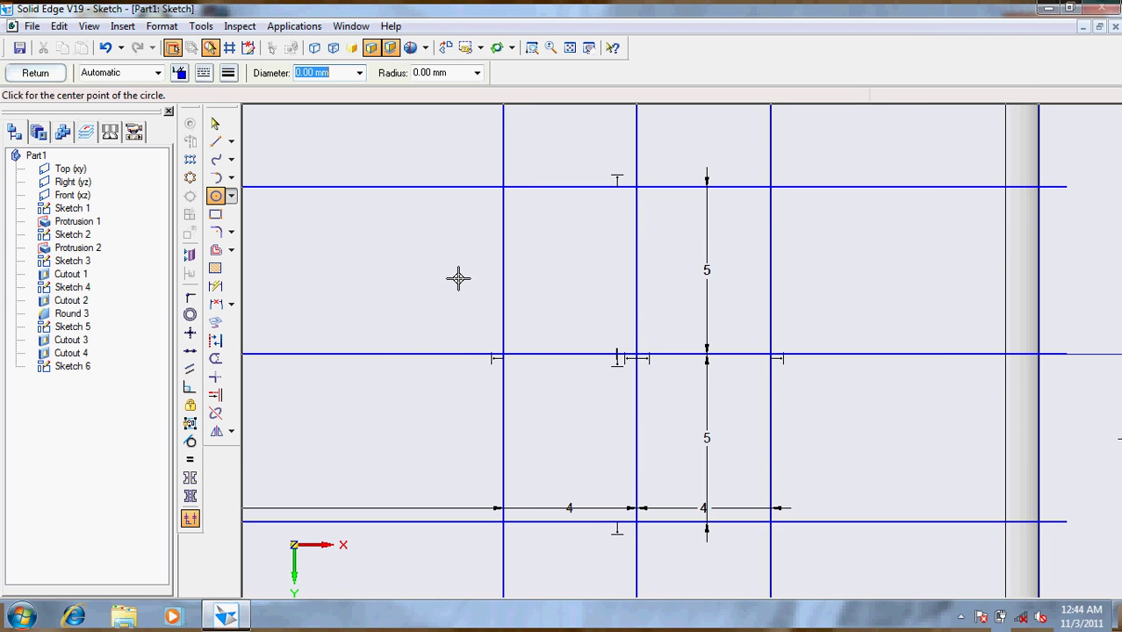
{"action": "type", "text": "10"}
{"action": "key", "text": "Tab"}
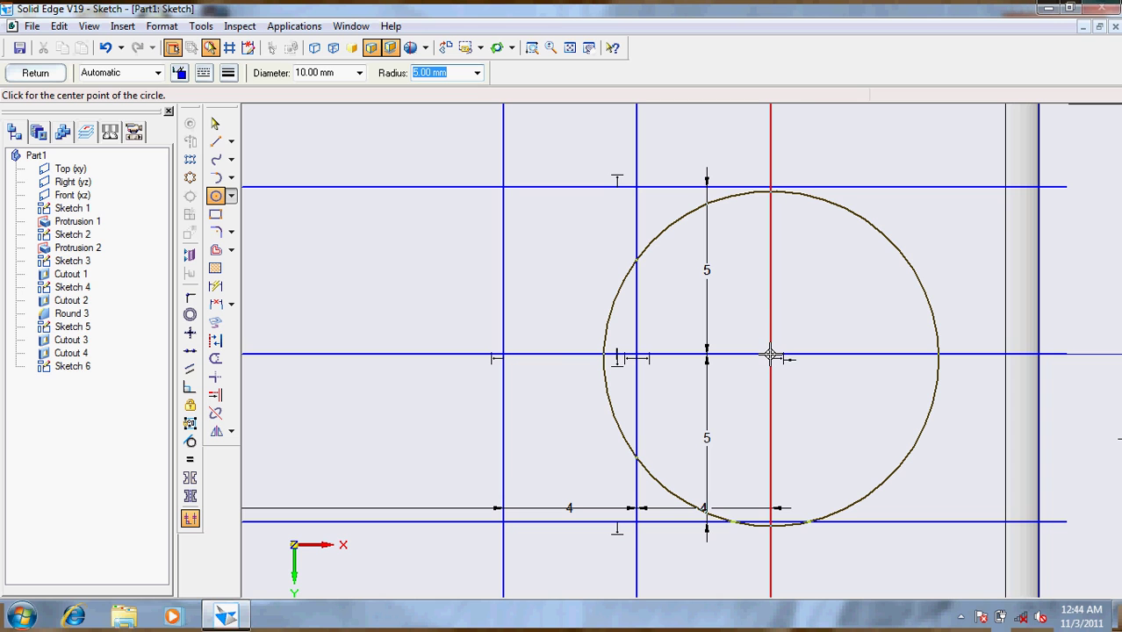
{"action": "left_click", "coordinate": [770, 354]}
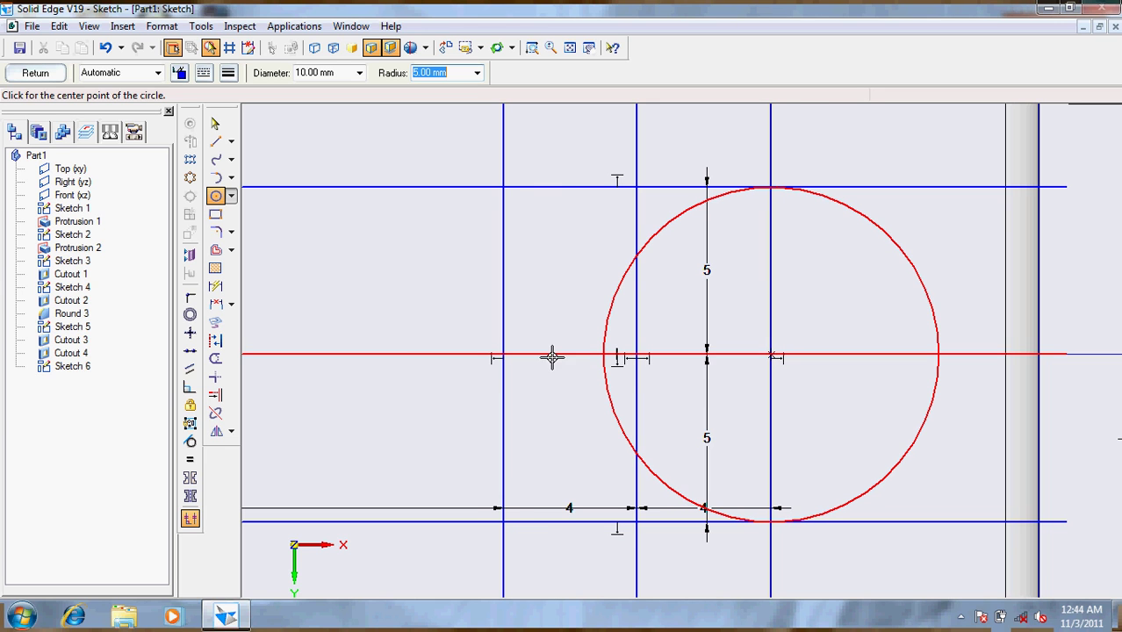
Add a 10 mm diameter circle at the right group's innermost centre crossing and trim the overlapping circles and construction lines into a round-ended slot outline
{"action": "left_click", "coordinate": [502, 353]}
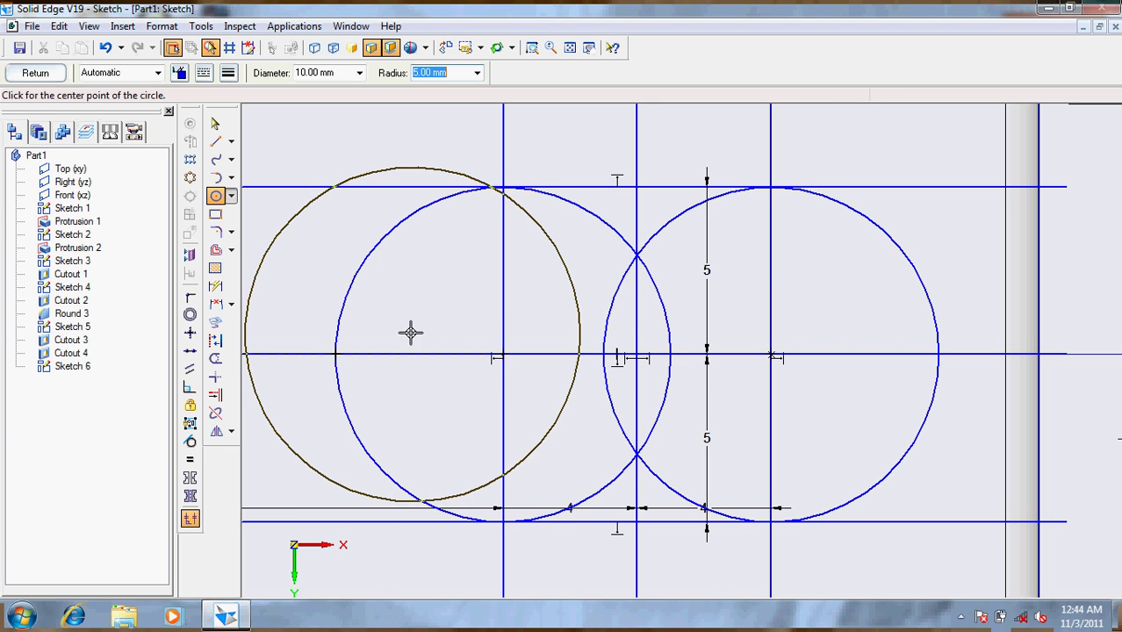
{"action": "left_click", "coordinate": [215, 358]}
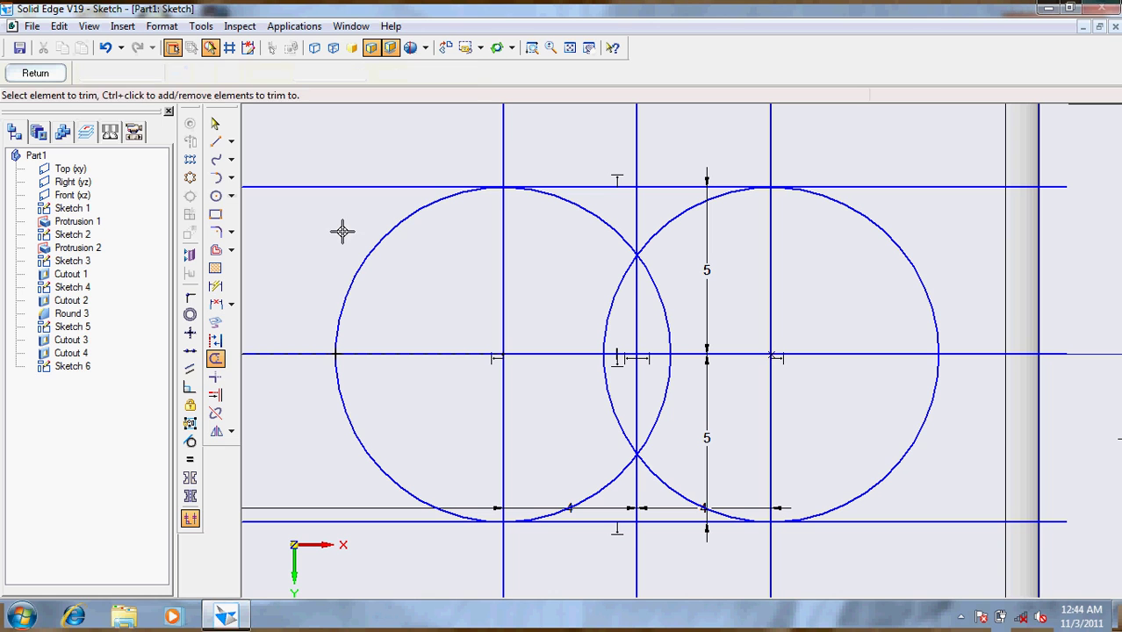
{"action": "mouse_move", "coordinate": [425, 156]}
{"action": "left_mouse_down"}
{"action": "mouse_move", "coordinate": [916, 157]}
{"action": "mouse_move", "coordinate": [941, 170]}
{"action": "mouse_move", "coordinate": [972, 244]}
{"action": "mouse_move", "coordinate": [998, 364]}
{"action": "mouse_move", "coordinate": [998, 513]}
{"action": "left_mouse_up"}
{"action": "mouse_move", "coordinate": [824, 565]}
{"action": "left_mouse_down"}
{"action": "mouse_move", "coordinate": [640, 571]}
{"action": "mouse_move", "coordinate": [510, 536]}
{"action": "mouse_move", "coordinate": [471, 534]}
{"action": "left_mouse_up"}
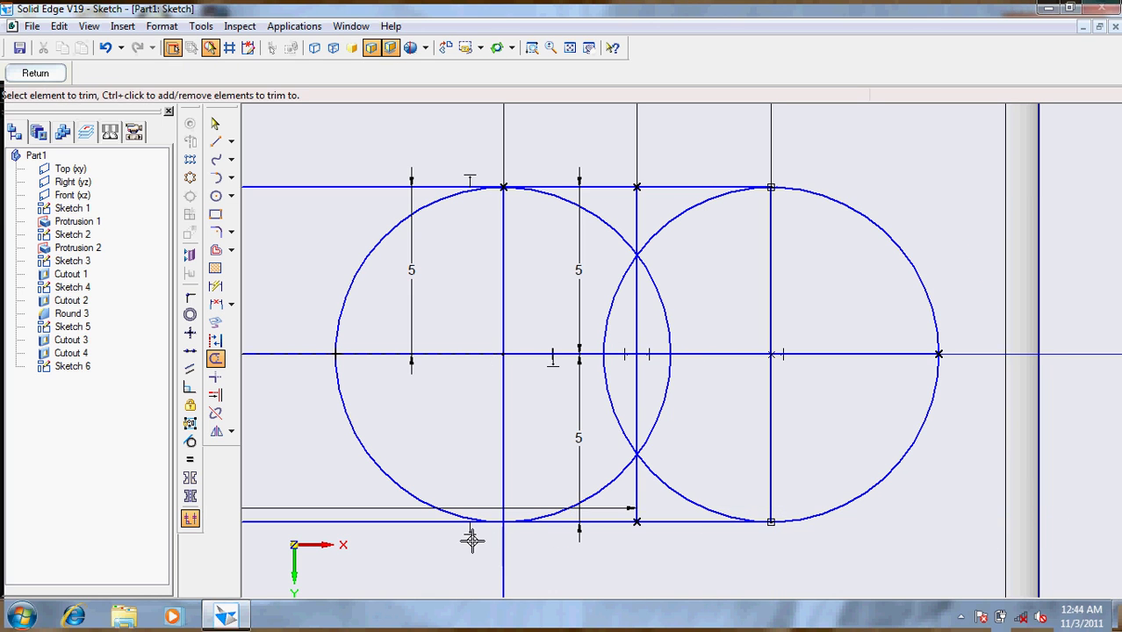
{"action": "mouse_move", "coordinate": [290, 163]}
{"action": "left_mouse_down"}
{"action": "mouse_move", "coordinate": [312, 518]}
{"action": "mouse_move", "coordinate": [323, 536]}
{"action": "left_mouse_up"}
{"action": "mouse_move", "coordinate": [448, 294]}
{"action": "left_mouse_down"}
{"action": "mouse_move", "coordinate": [565, 228]}
{"action": "mouse_move", "coordinate": [720, 255]}
{"action": "mouse_move", "coordinate": [731, 291]}
{"action": "left_mouse_up"}
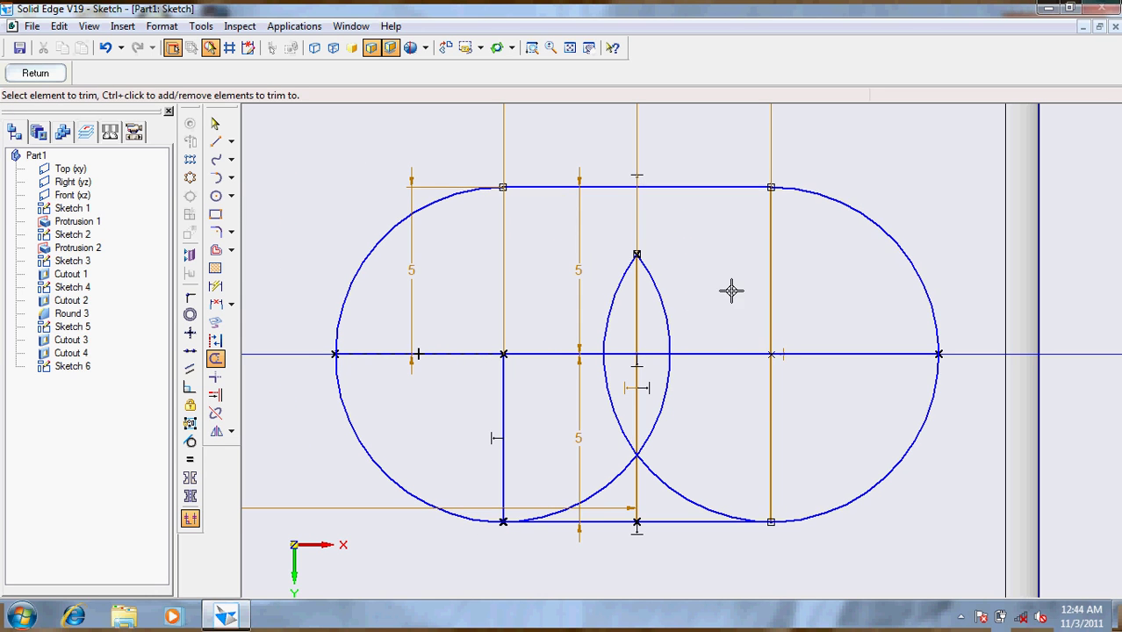
{"action": "mouse_move", "coordinate": [469, 303]}
{"action": "left_mouse_down"}
{"action": "mouse_move", "coordinate": [510, 438]}
{"action": "mouse_move", "coordinate": [870, 406]}
{"action": "mouse_move", "coordinate": [828, 336]}
{"action": "mouse_move", "coordinate": [708, 381]}
{"action": "mouse_move", "coordinate": [714, 475]}
{"action": "mouse_move", "coordinate": [551, 456]}
{"action": "left_mouse_up"}
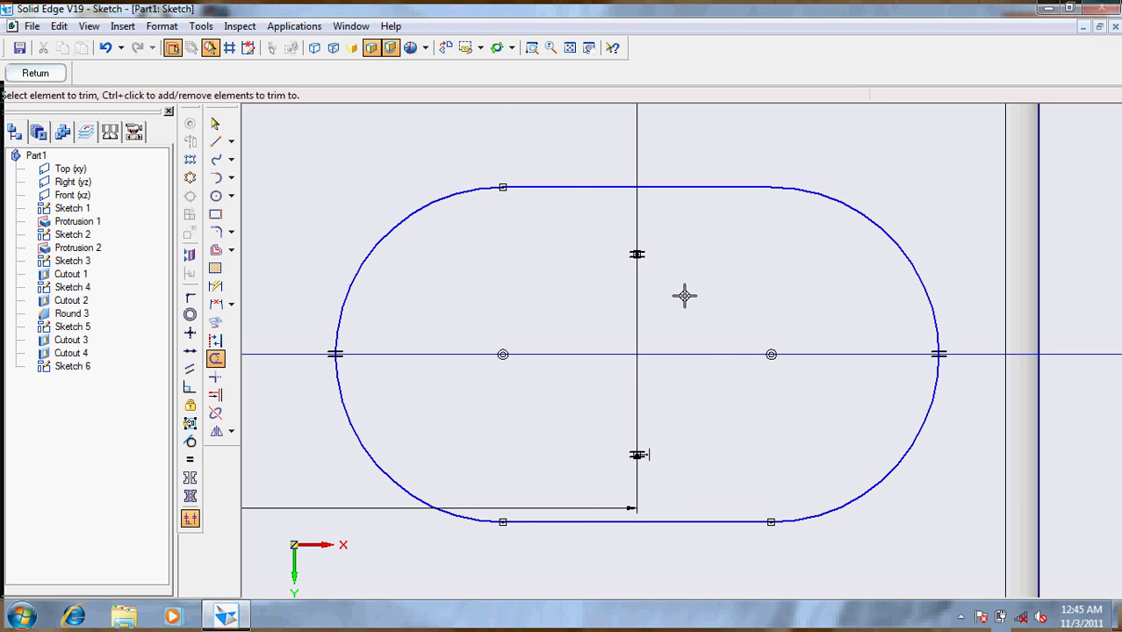
Connect the right slot's upper straight line to the end of its right arc
{"action": "left_click", "coordinate": [215, 377]}
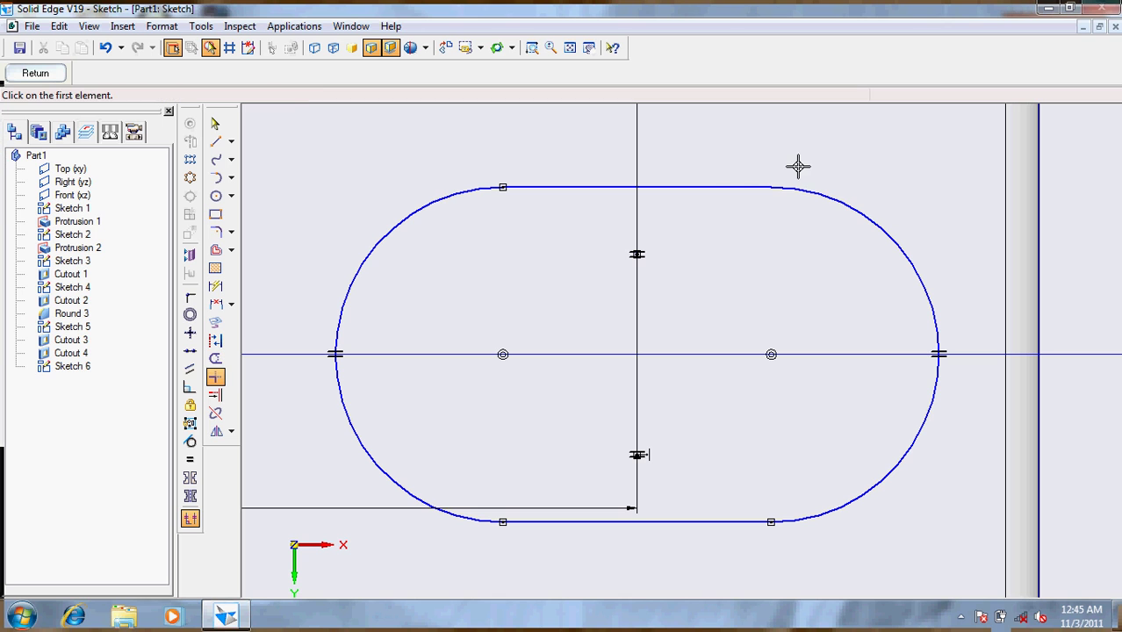
{"action": "left_click", "coordinate": [738, 185]}
{"action": "left_click", "coordinate": [806, 200]}
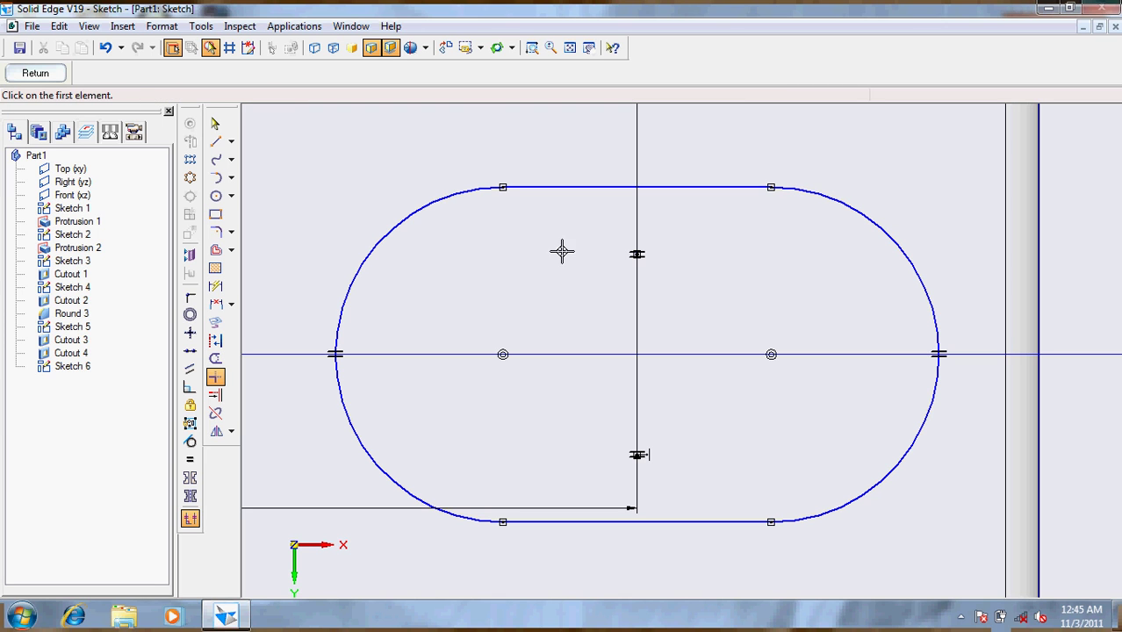
Delete the entire left slot outline from the sketch
{"action": "left_click", "coordinate": [588, 47]}
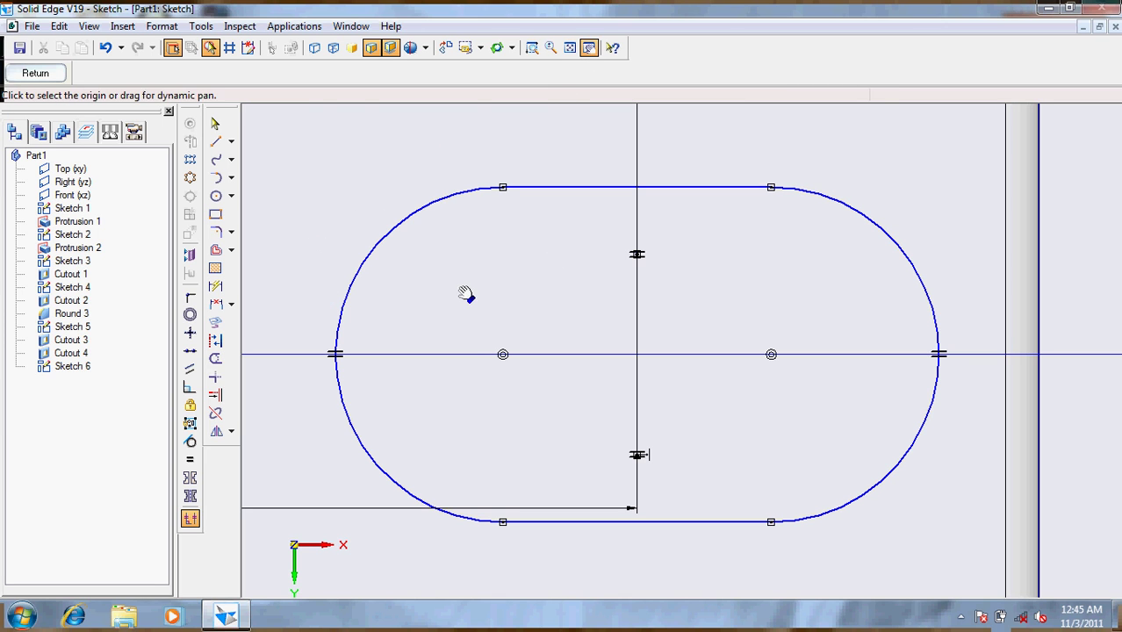
{"action": "left_click_drag", "start_coordinate": [648, 288], "coordinate": [926, 285]}
{"action": "left_click", "coordinate": [570, 47]}
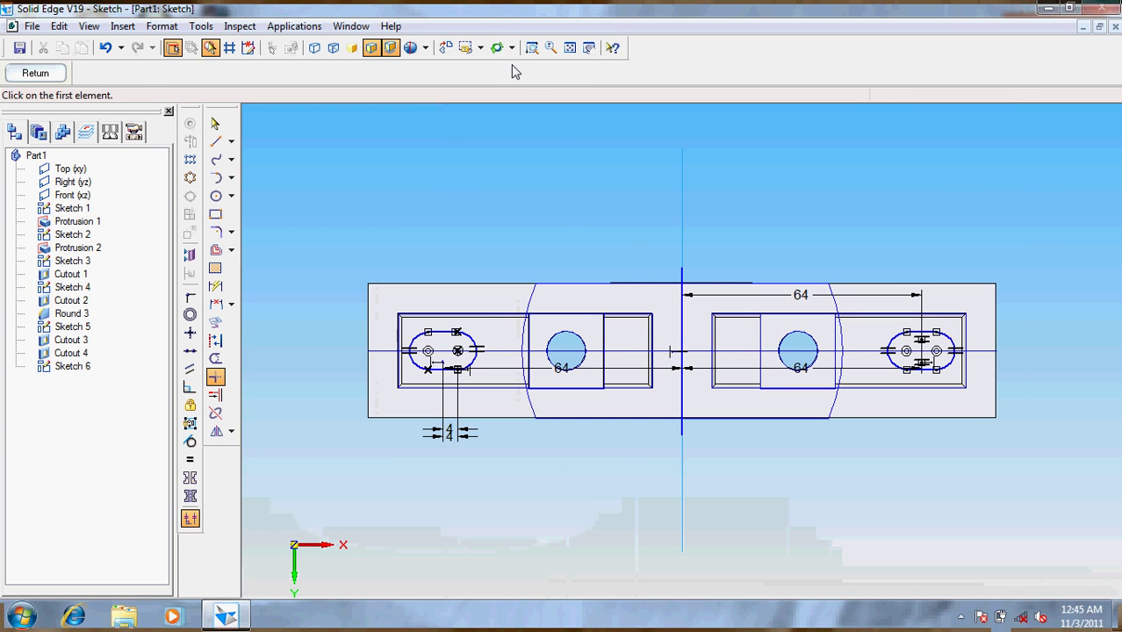
{"action": "left_click", "coordinate": [532, 47]}
{"action": "left_click_drag", "start_coordinate": [425, 320], "coordinate": [509, 420]}
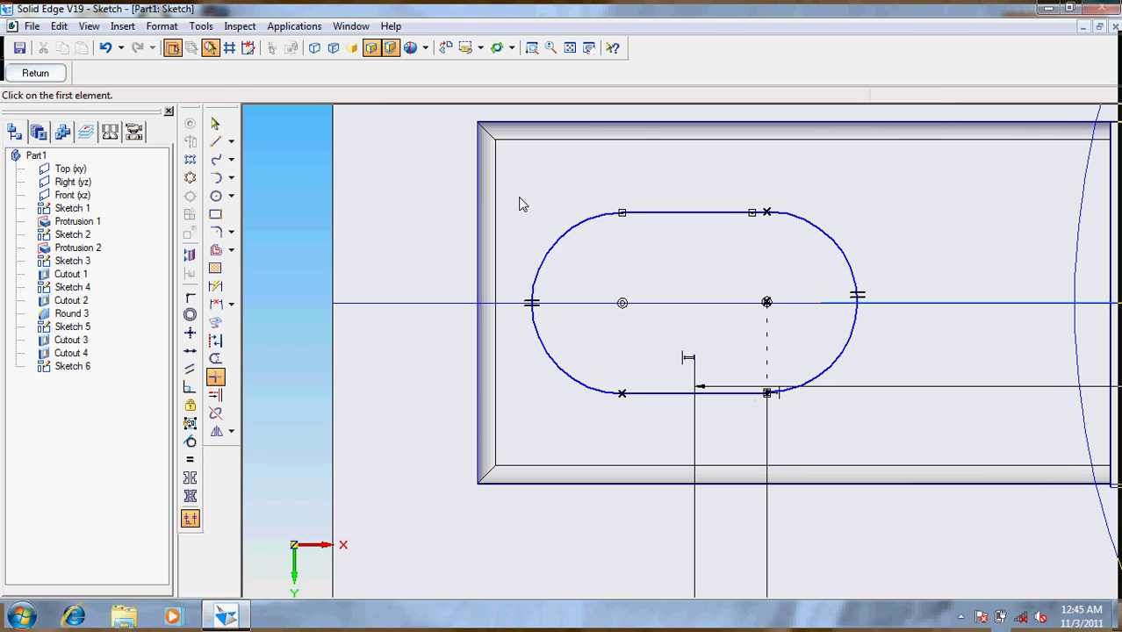
{"action": "key", "text": "Escape"}
{"action": "left_click_drag", "start_coordinate": [515, 191], "coordinate": [861, 446]}
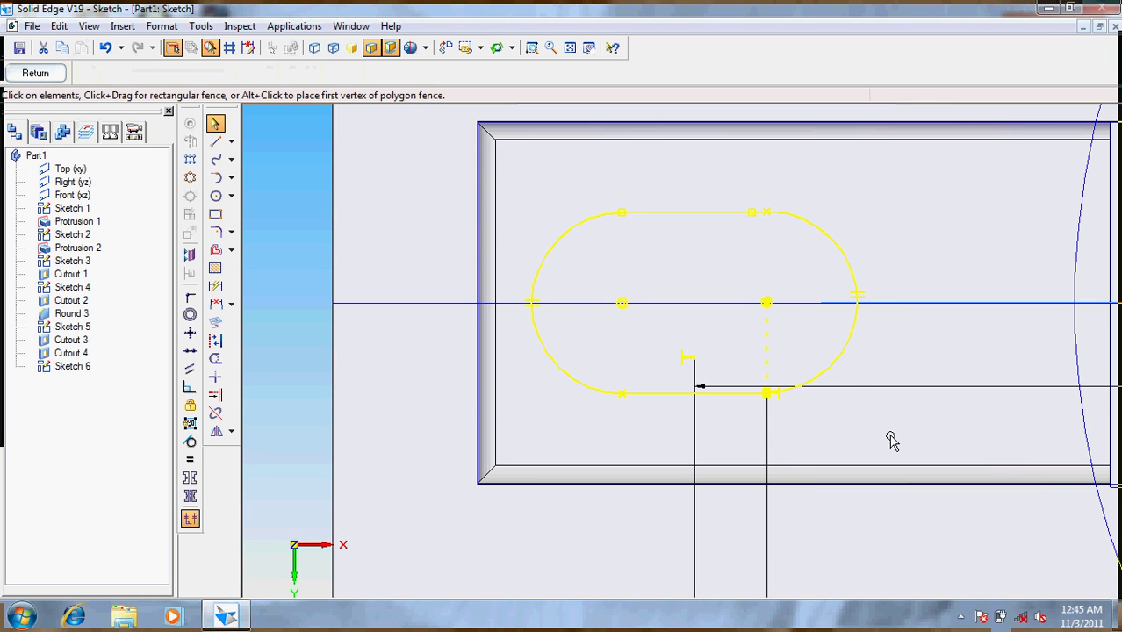
{"action": "key", "text": "Delete"}
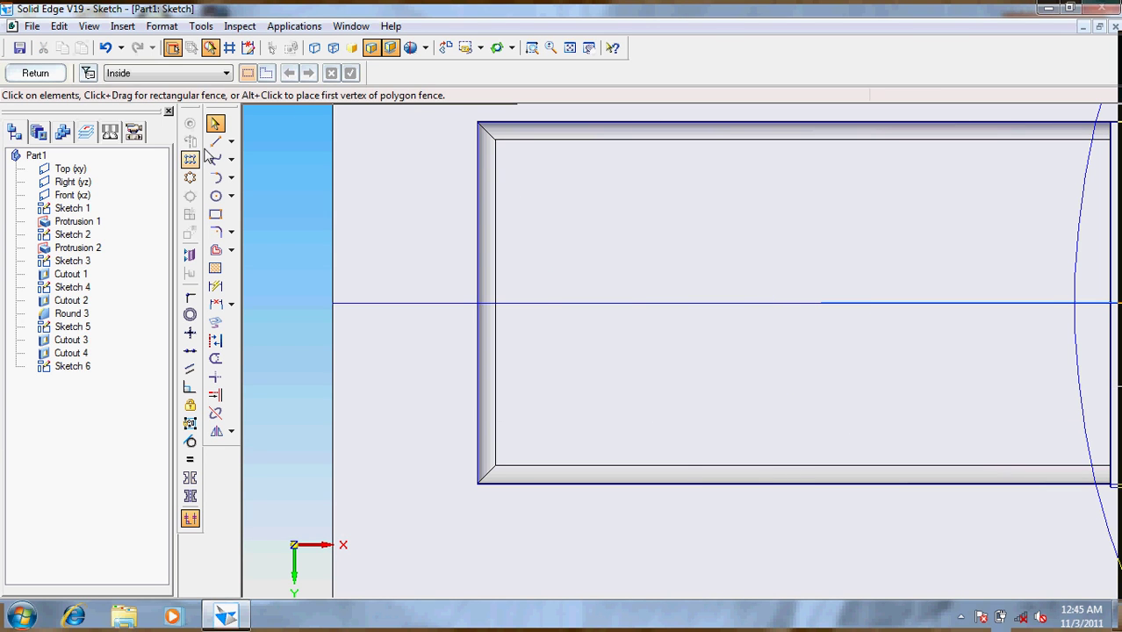
Delete the right slot's equal and concentric relationships and its remaining 64 mm position dimensions
{"action": "left_click", "coordinate": [569, 48]}
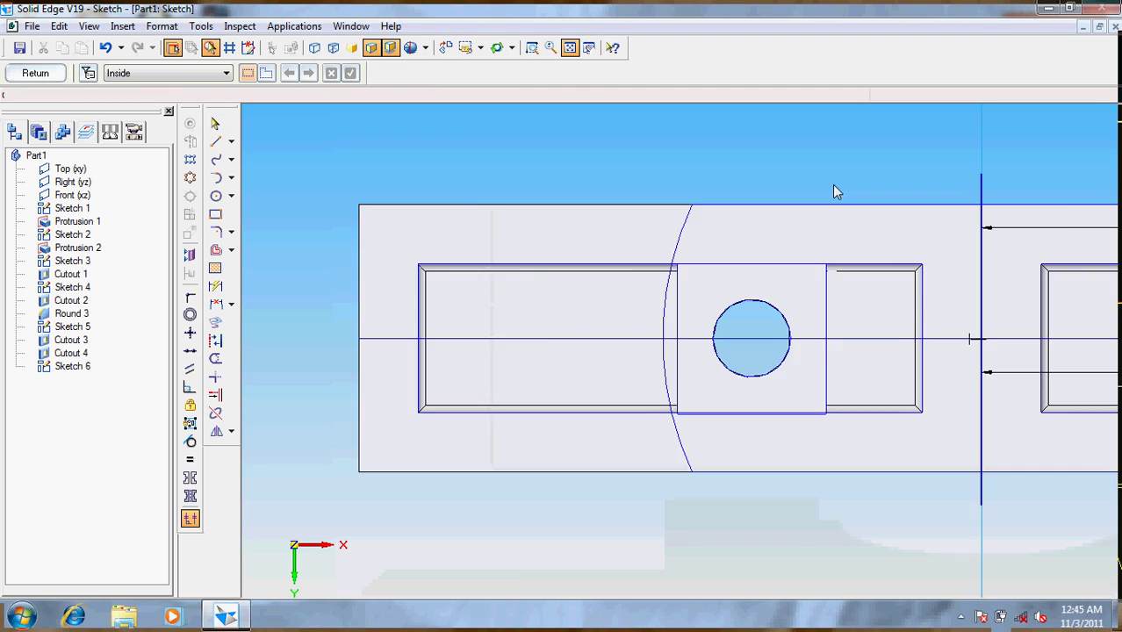
{"action": "left_click", "coordinate": [891, 360]}
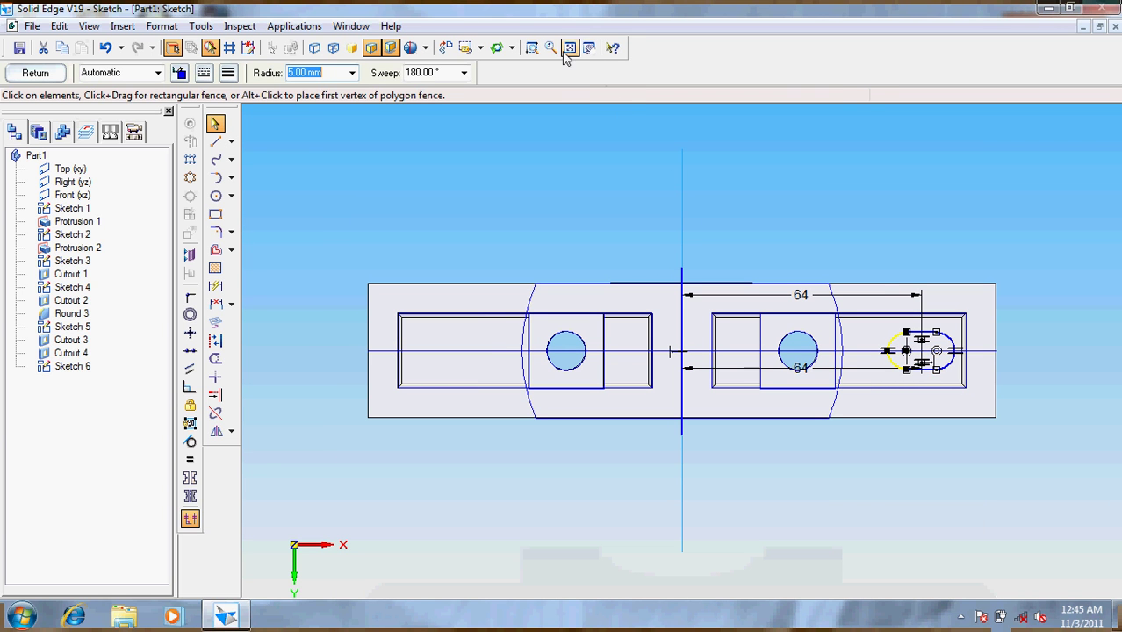
{"action": "left_click", "coordinate": [531, 47]}
{"action": "mouse_move", "coordinate": [876, 326]}
{"action": "left_mouse_down"}
{"action": "mouse_move", "coordinate": [990, 401]}
{"action": "mouse_move", "coordinate": [977, 388]}
{"action": "mouse_move", "coordinate": [959, 417]}
{"action": "left_mouse_up"}
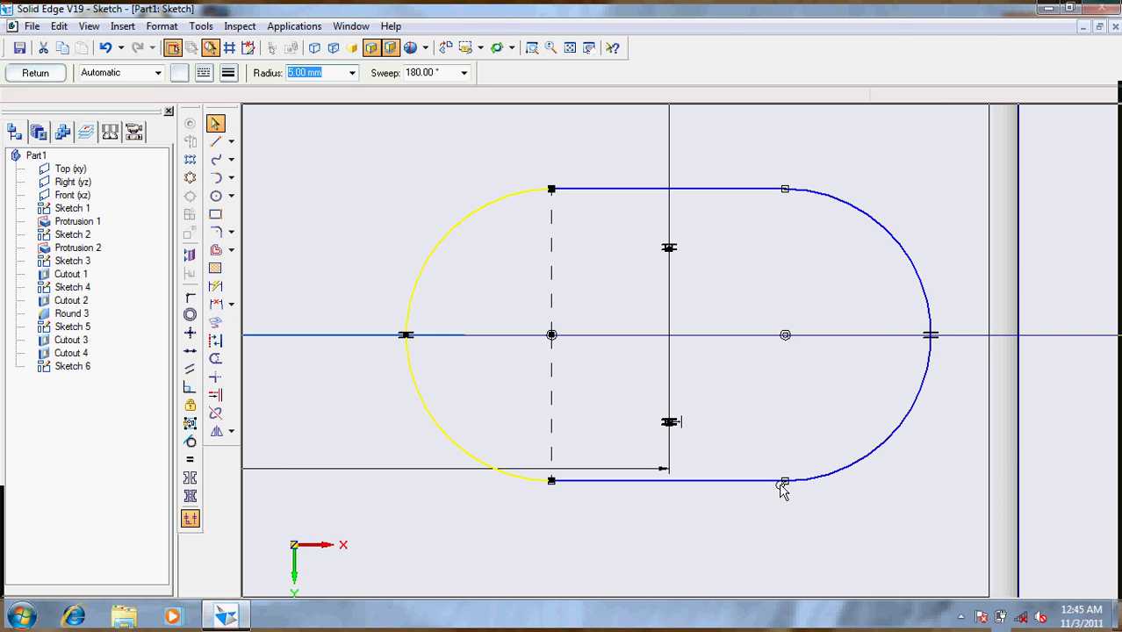
{"action": "left_click", "coordinate": [411, 345]}
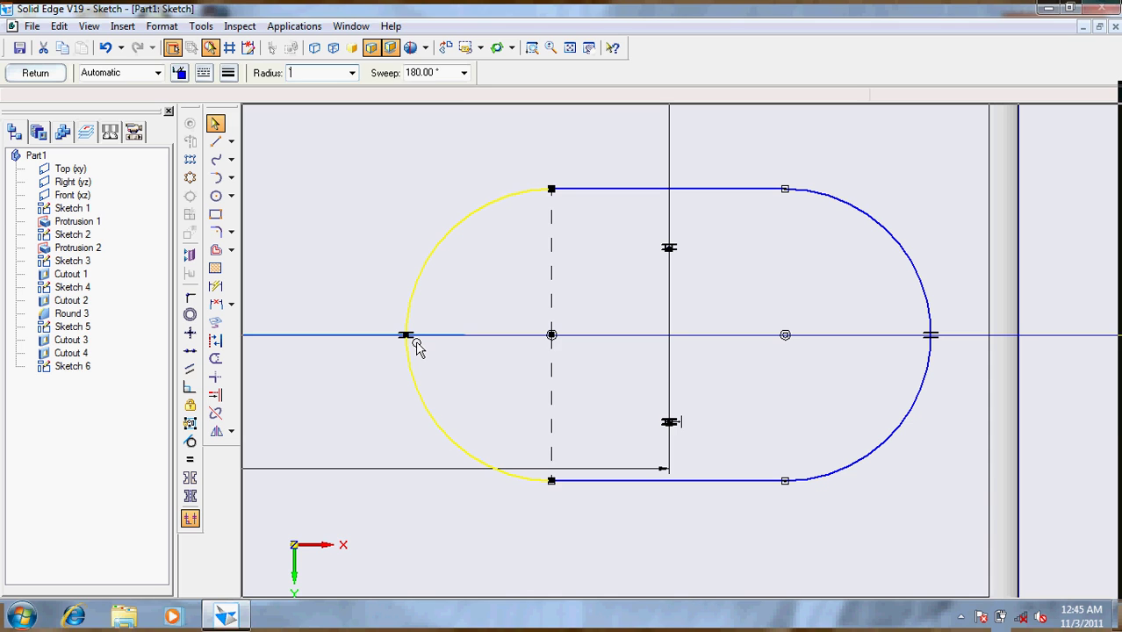
{"action": "key", "text": "Return"}
{"action": "left_click", "coordinate": [611, 346]}
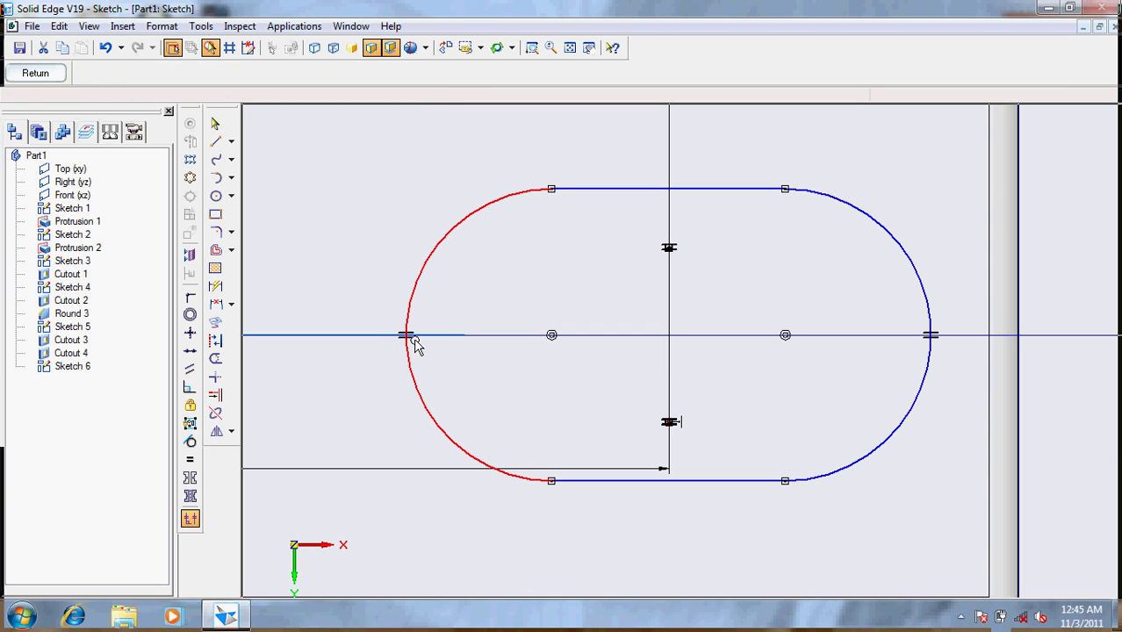
{"action": "left_click", "coordinate": [683, 426]}
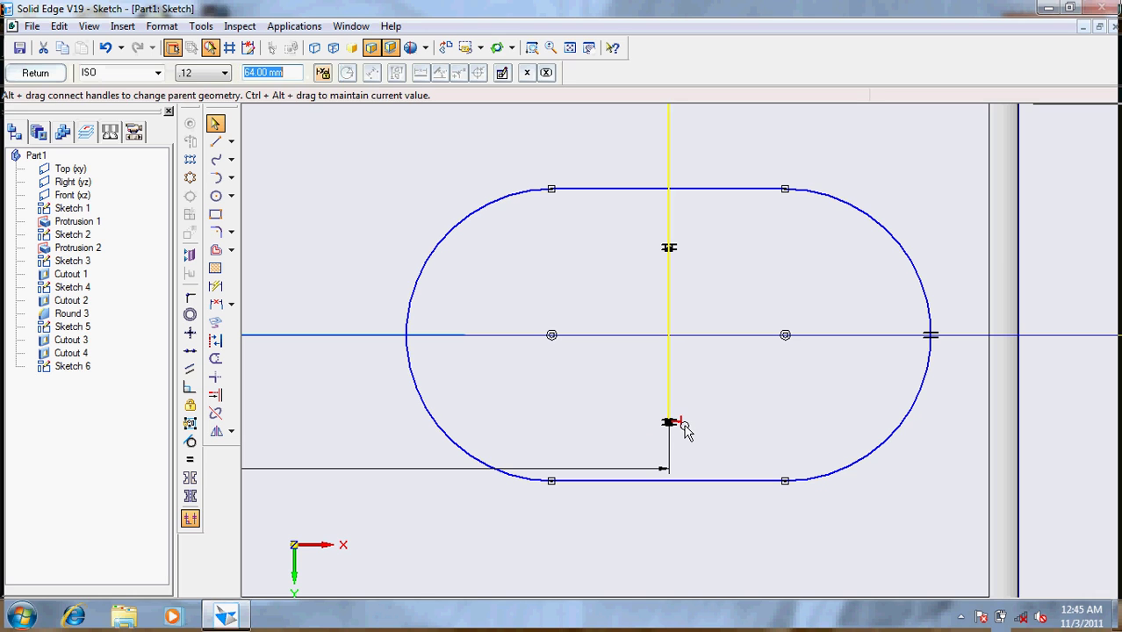
{"action": "key", "text": "Delete"}
{"action": "left_click", "coordinate": [671, 426]}
{"action": "key", "text": "Delete"}
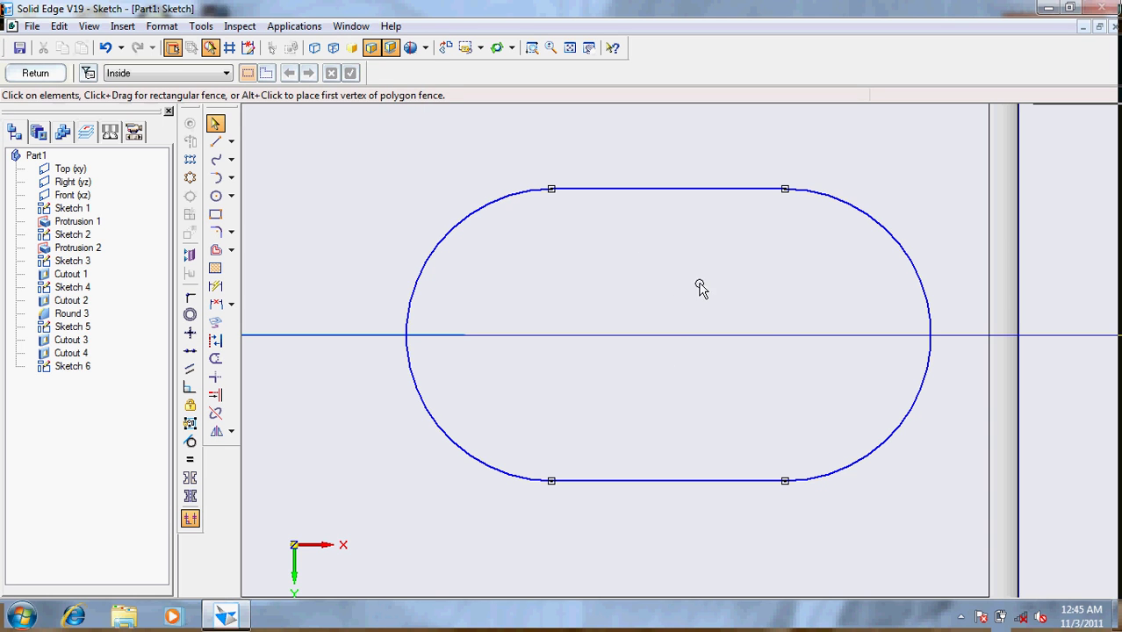
Mirror the complete right slot outline about the sketch's vertical centre line onto the left half of the base
{"action": "left_click", "coordinate": [569, 47]}
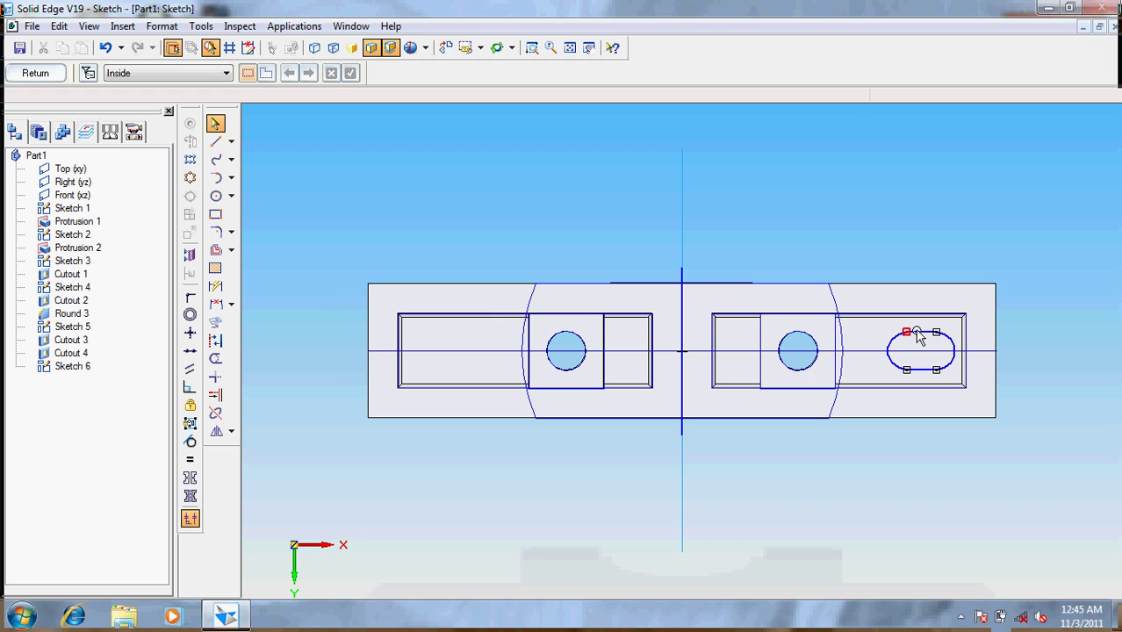
{"action": "left_click", "coordinate": [925, 336]}
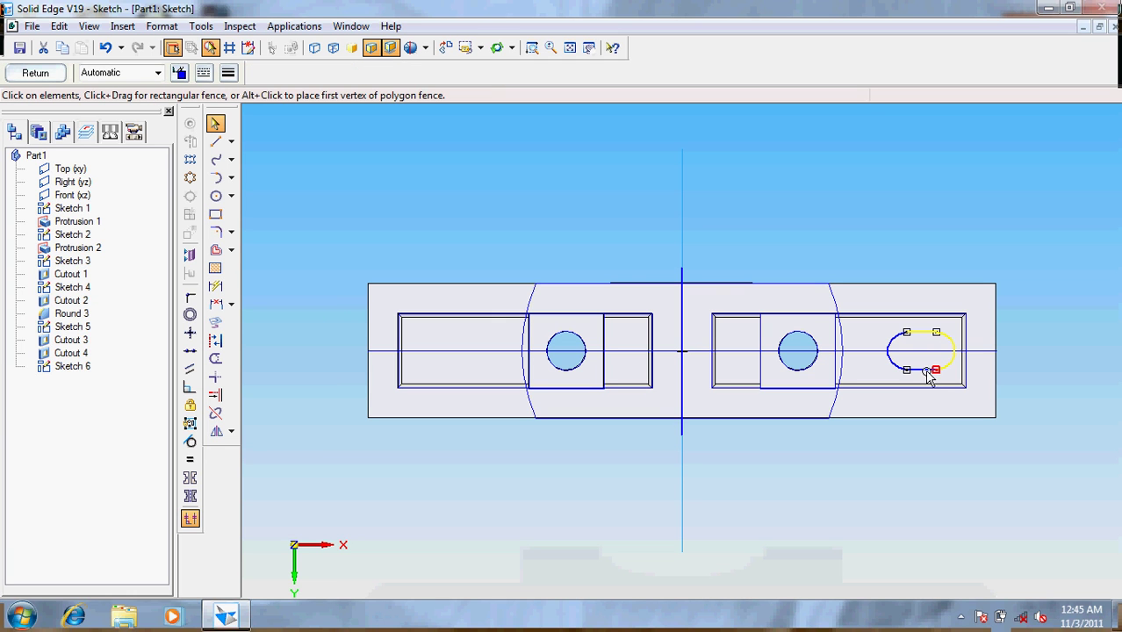
{"action": "left_click", "coordinate": [889, 356], "text": "shift"}
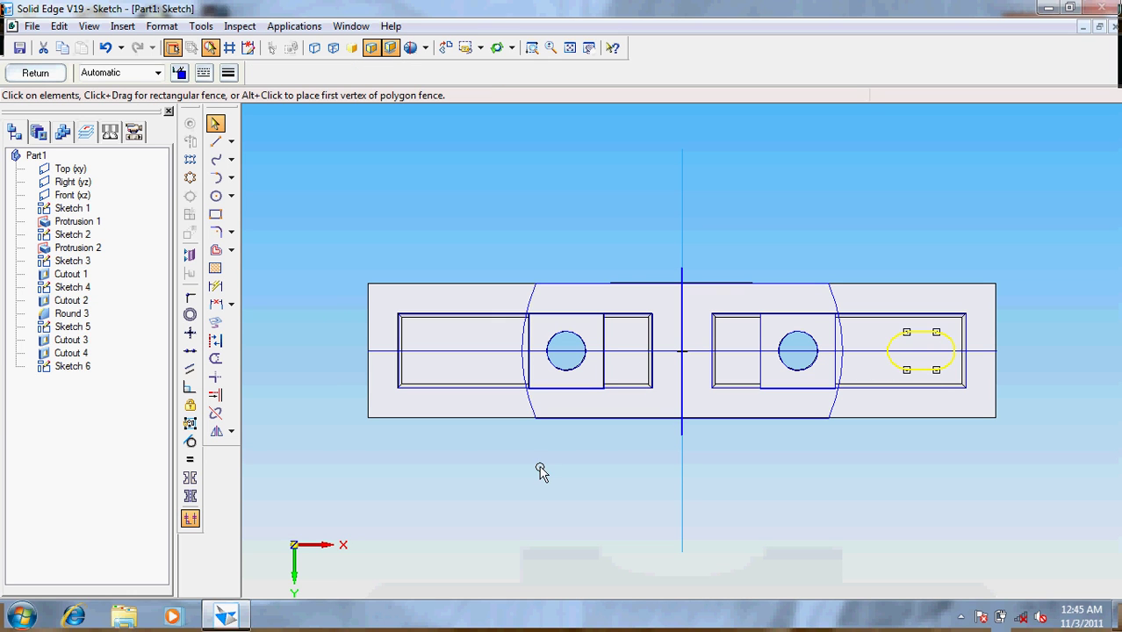
{"action": "key", "text": "m"}
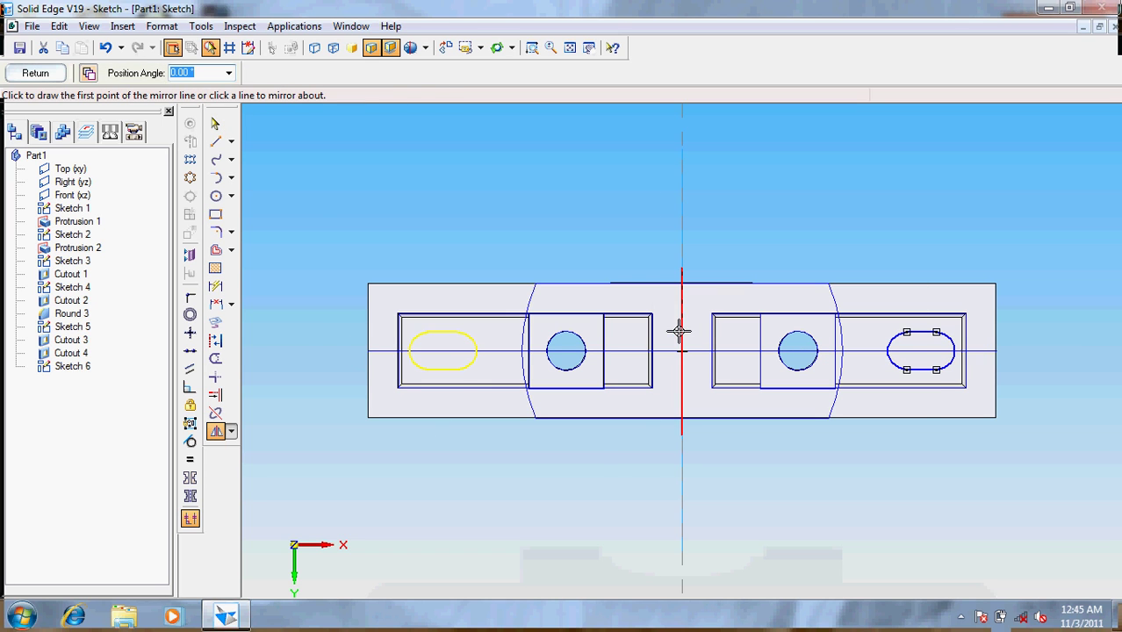
{"action": "left_click", "coordinate": [681, 328]}
{"action": "left_click", "coordinate": [579, 482]}
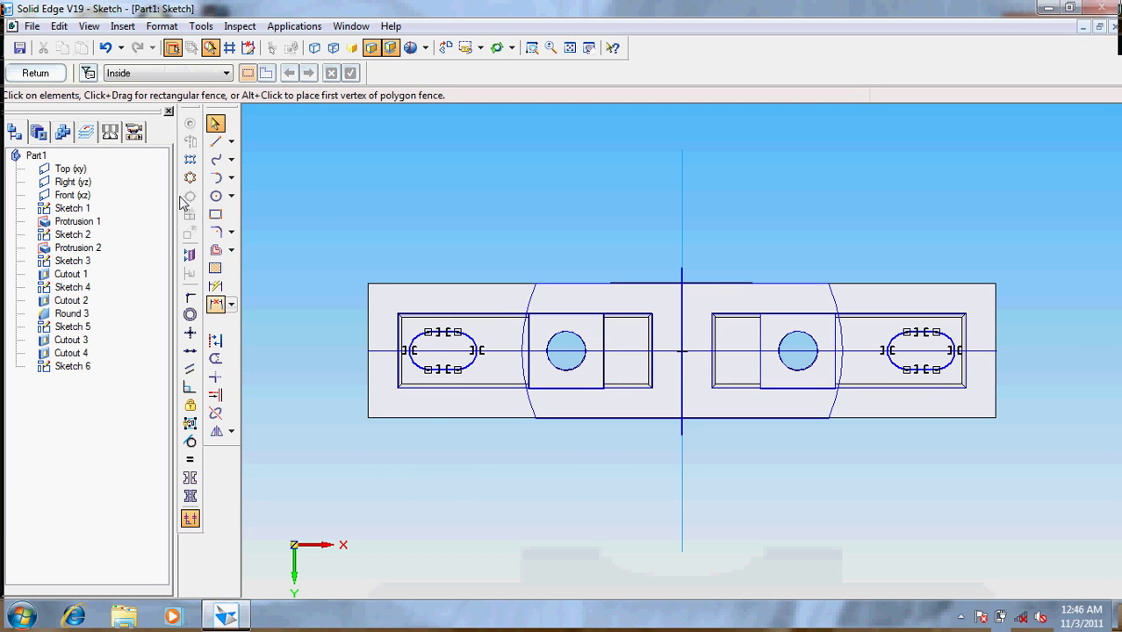
Close the sketch and cut both round-ended slot profiles through all of the base
{"action": "left_click", "coordinate": [35, 73]}
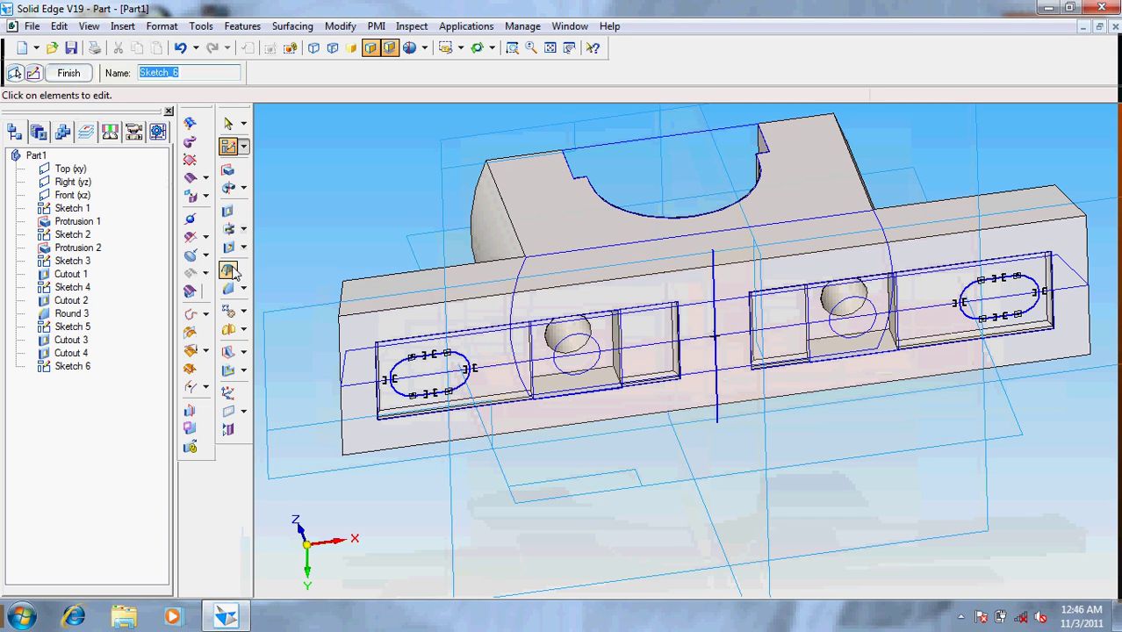
{"action": "left_click", "coordinate": [227, 211]}
{"action": "left_click", "coordinate": [450, 374]}
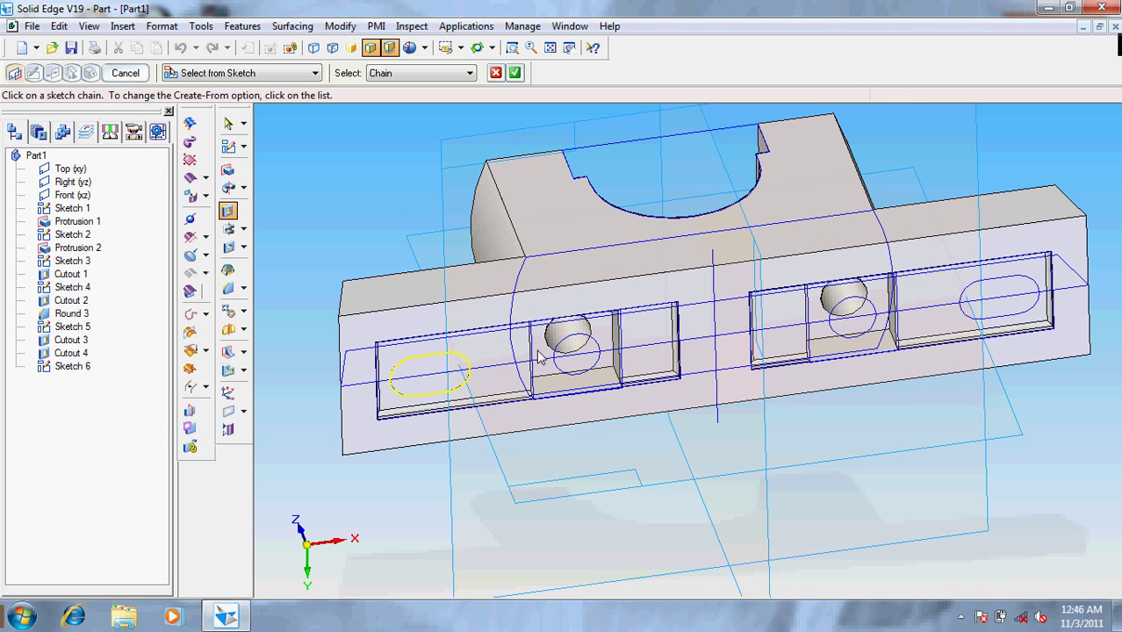
{"action": "left_click", "coordinate": [964, 301]}
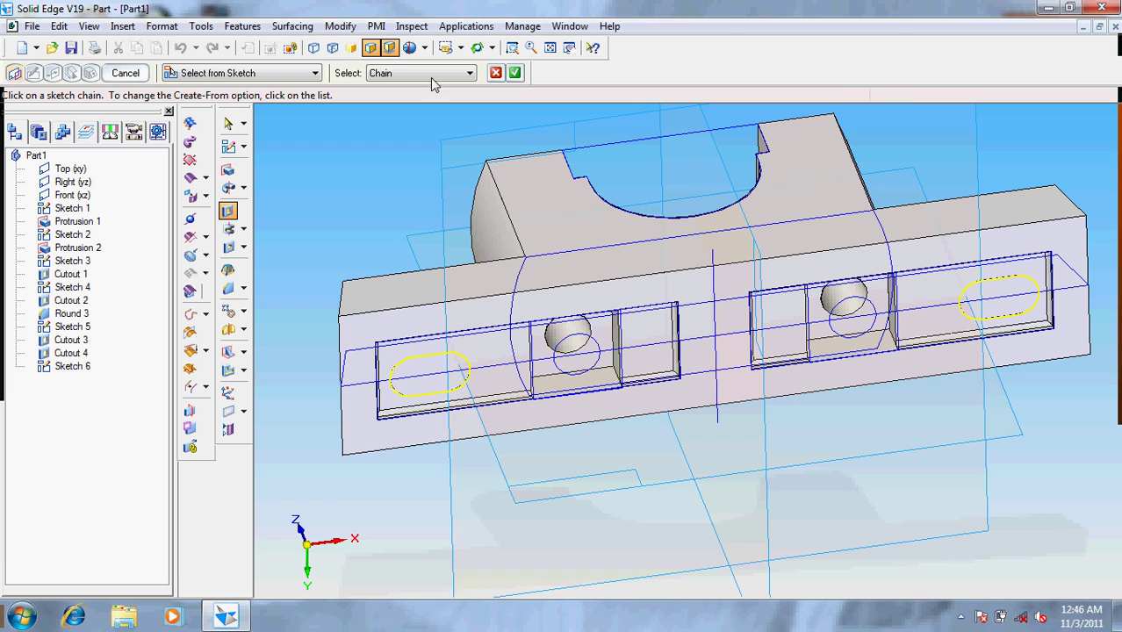
{"action": "left_click", "coordinate": [514, 73]}
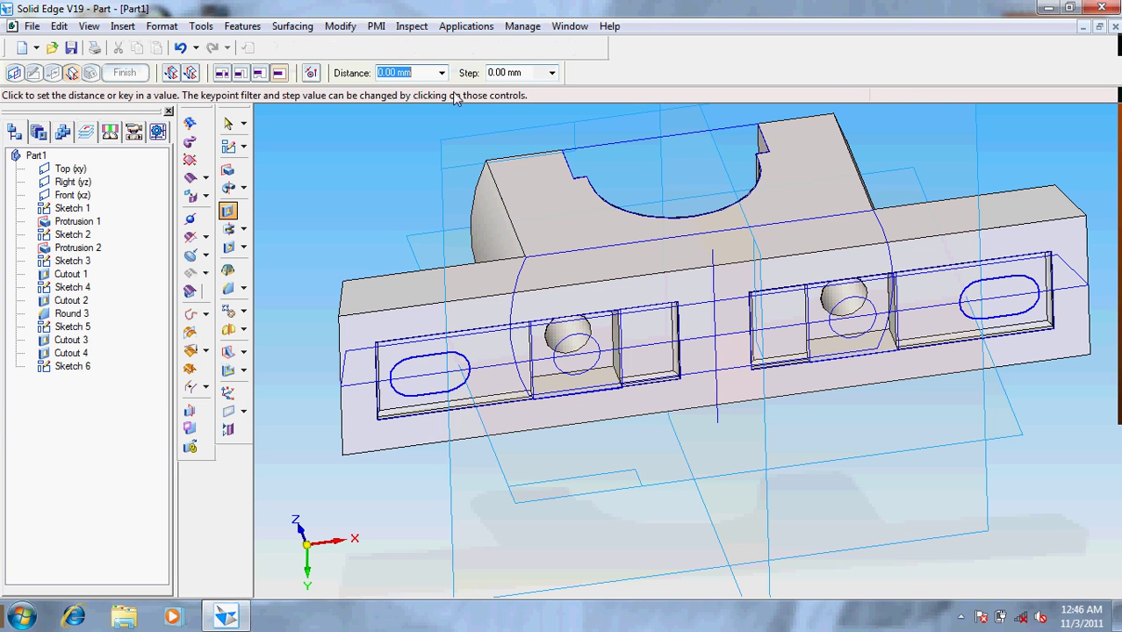
{"action": "left_click", "coordinate": [224, 74]}
{"action": "left_click", "coordinate": [367, 205]}
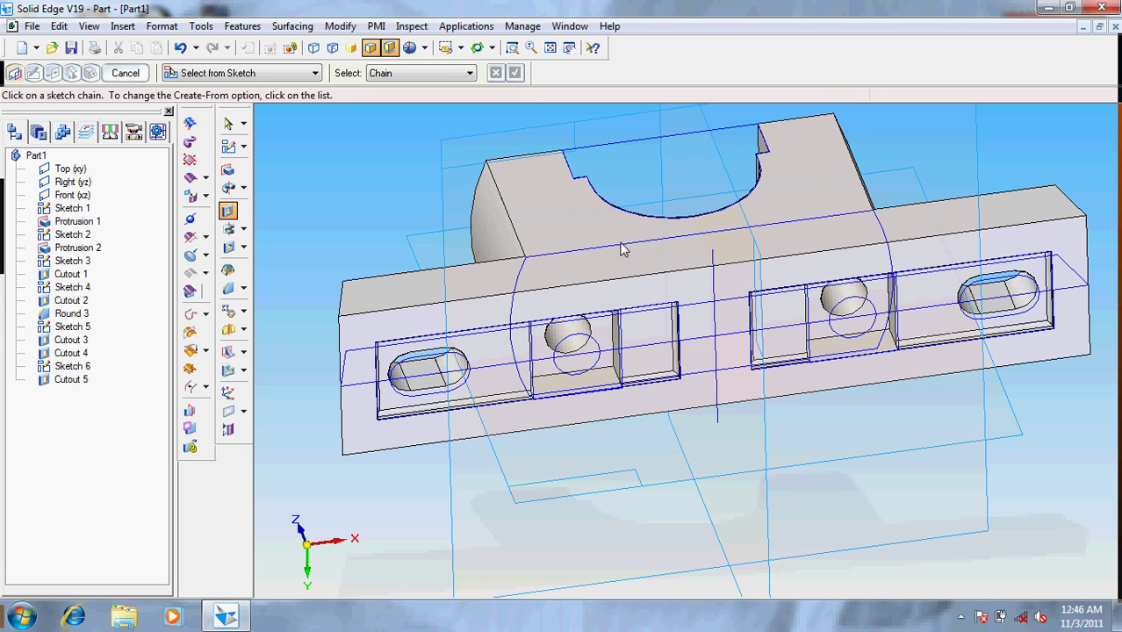
Create a reference plane parallel to the Top (xy) plane, offset 55 mm upward, using the iso view
{"action": "left_click", "coordinate": [476, 47]}
{"action": "left_click_drag", "start_coordinate": [470, 126], "coordinate": [545, 369]}
{"action": "left_click", "coordinate": [460, 47]}
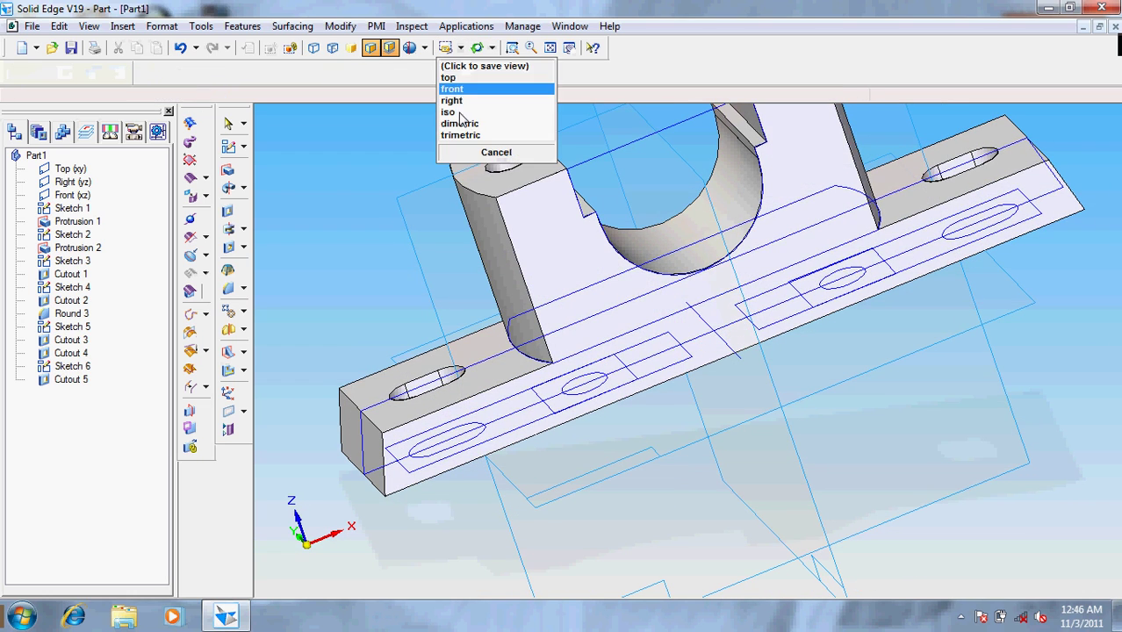
{"action": "left_click", "coordinate": [460, 113]}
{"action": "left_click", "coordinate": [227, 211]}
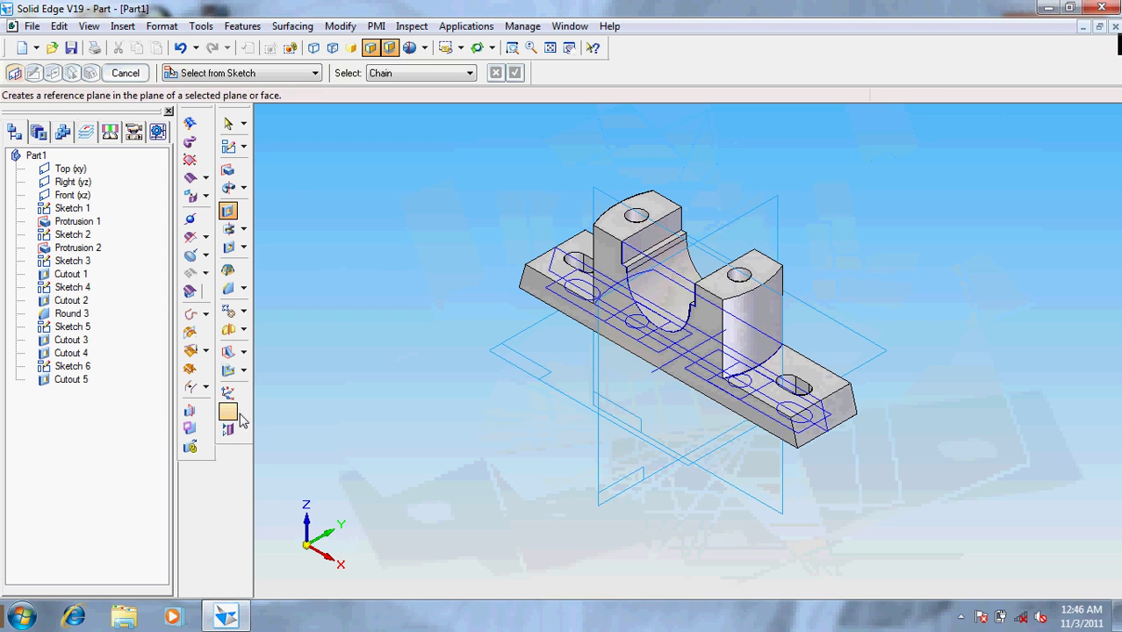
{"action": "left_click", "coordinate": [244, 412]}
{"action": "left_click", "coordinate": [263, 439]}
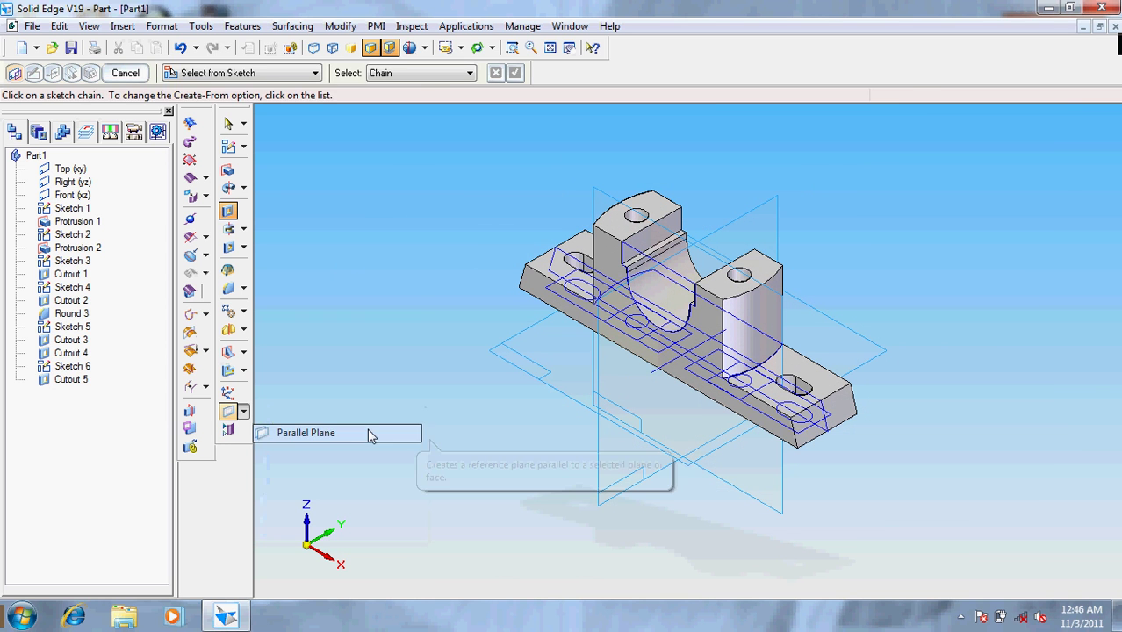
{"action": "left_click", "coordinate": [496, 350]}
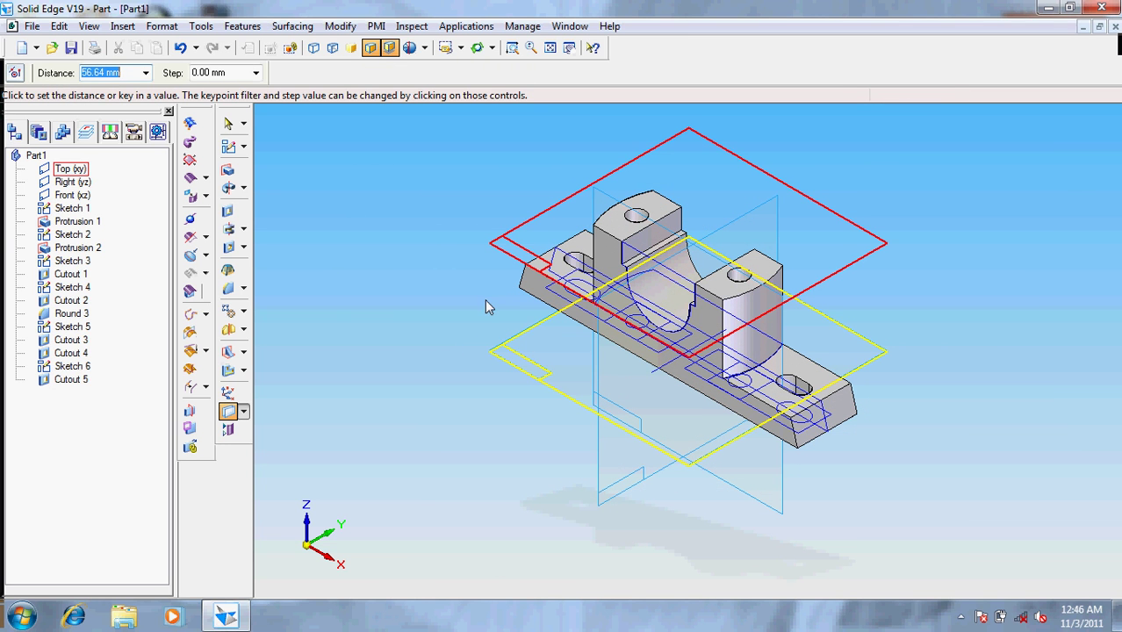
{"action": "type", "text": "55"}
{"action": "key", "text": "Return"}
{"action": "left_click", "coordinate": [485, 299]}
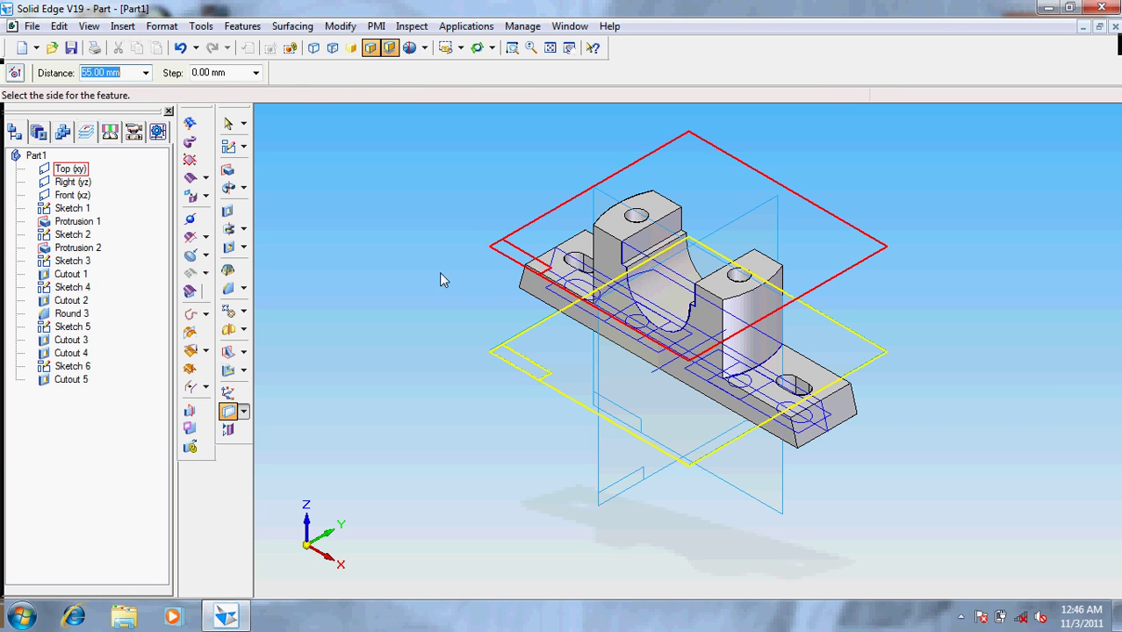
Start a hole on the plane offset 55 mm above the Top plane and enable the V bottom angle in its options
{"action": "left_click", "coordinate": [244, 246]}
{"action": "left_click", "coordinate": [287, 249]}
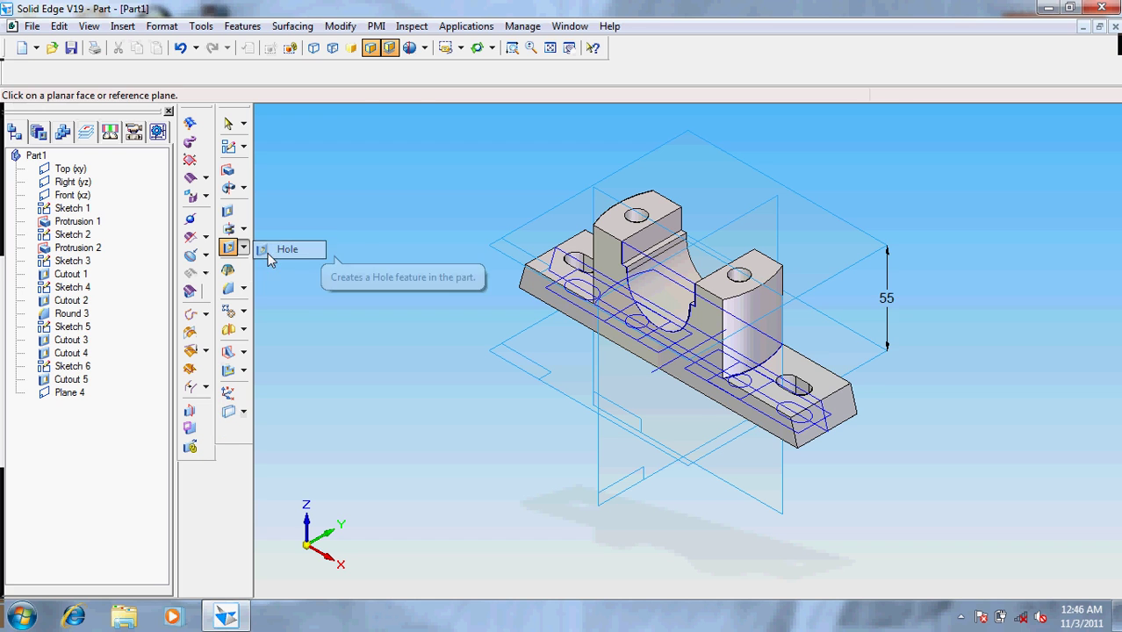
{"action": "left_click", "coordinate": [535, 225]}
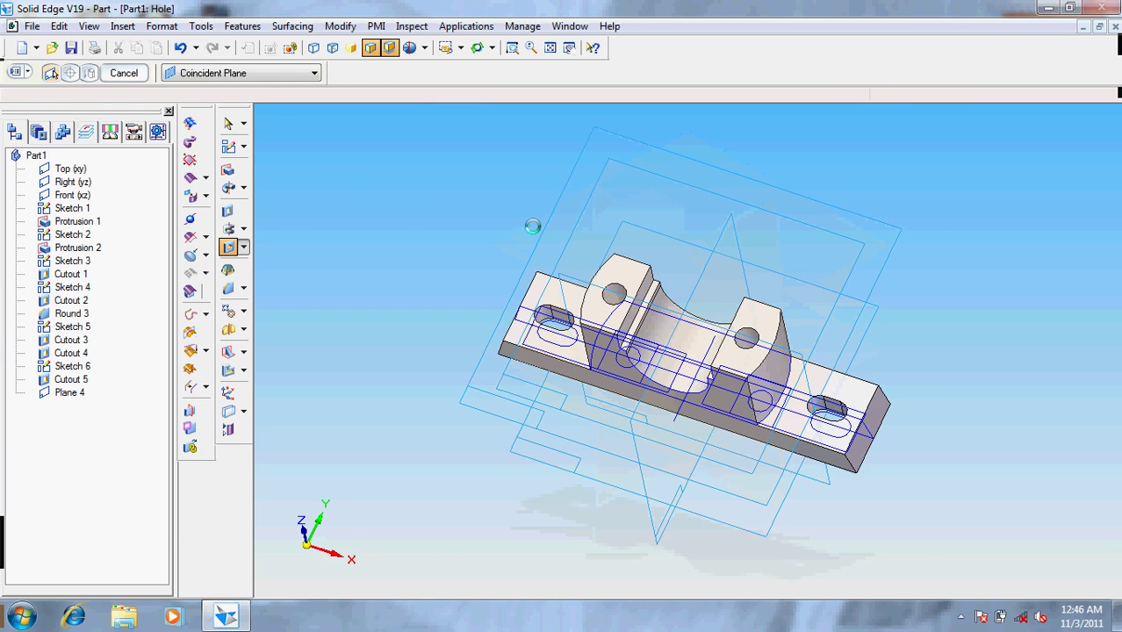
{"action": "left_click", "coordinate": [89, 73]}
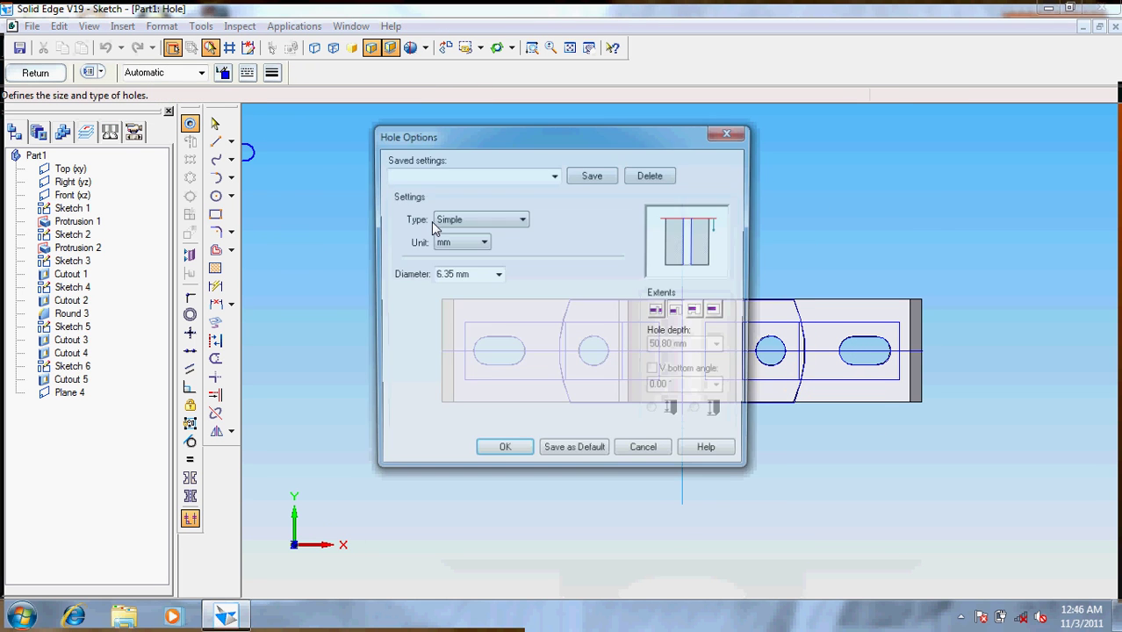
{"action": "left_click", "coordinate": [521, 220]}
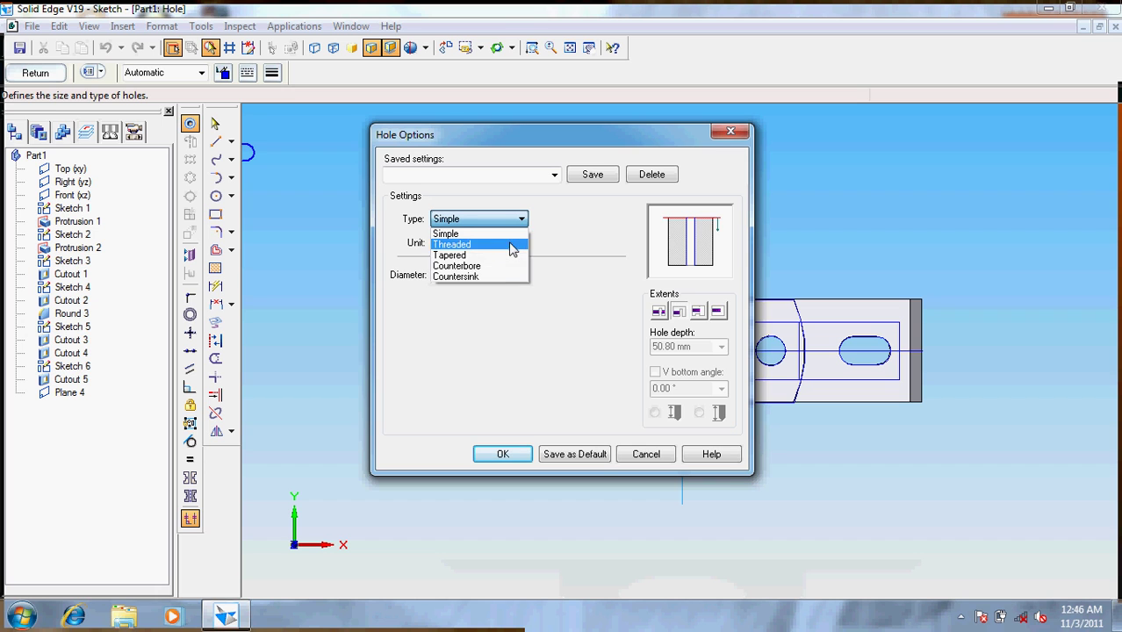
{"action": "left_click", "coordinate": [512, 254]}
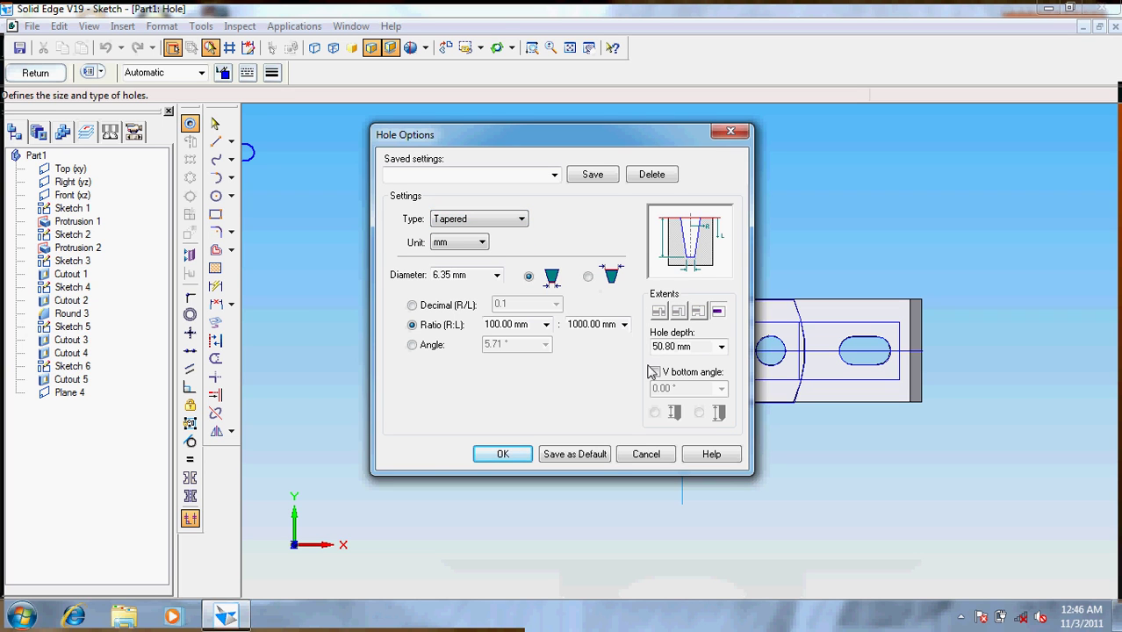
{"action": "left_click", "coordinate": [653, 372]}
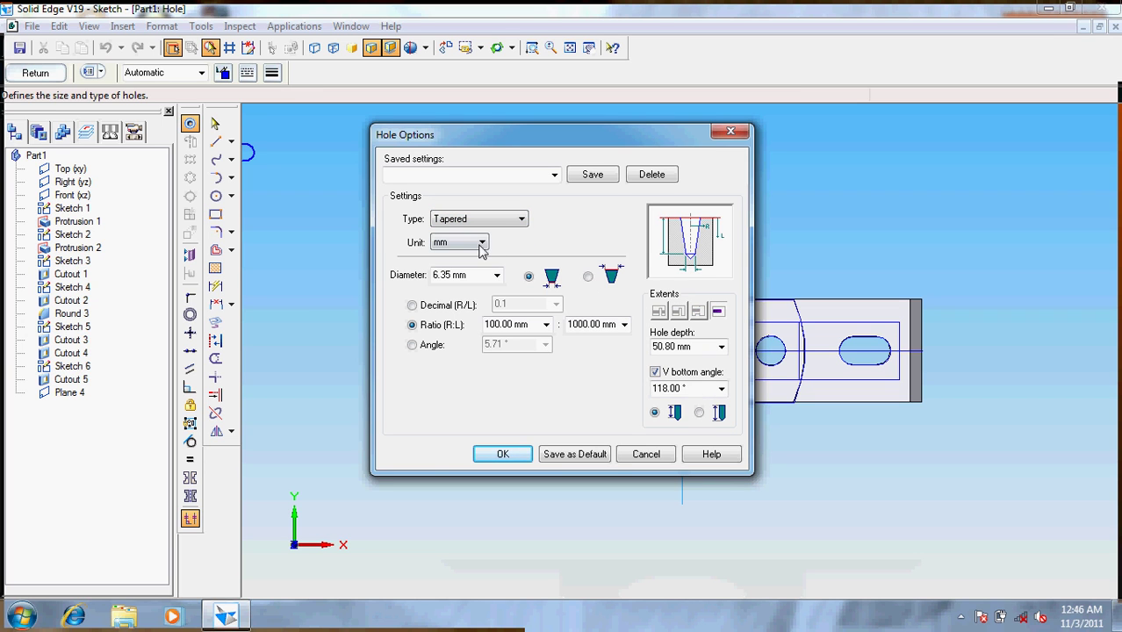
Configure the hole as a countersink with an M6 standard thread and a hole depth of 40 mm
{"action": "left_click", "coordinate": [507, 219]}
{"action": "left_click", "coordinate": [506, 245]}
{"action": "left_click", "coordinate": [506, 220]}
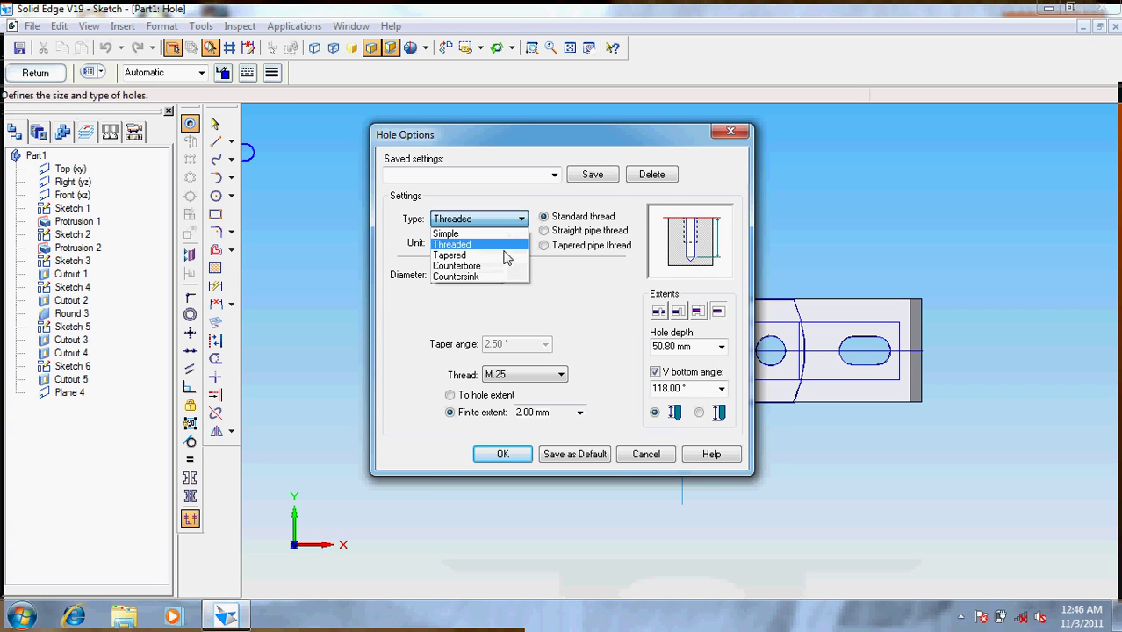
{"action": "left_click", "coordinate": [502, 277]}
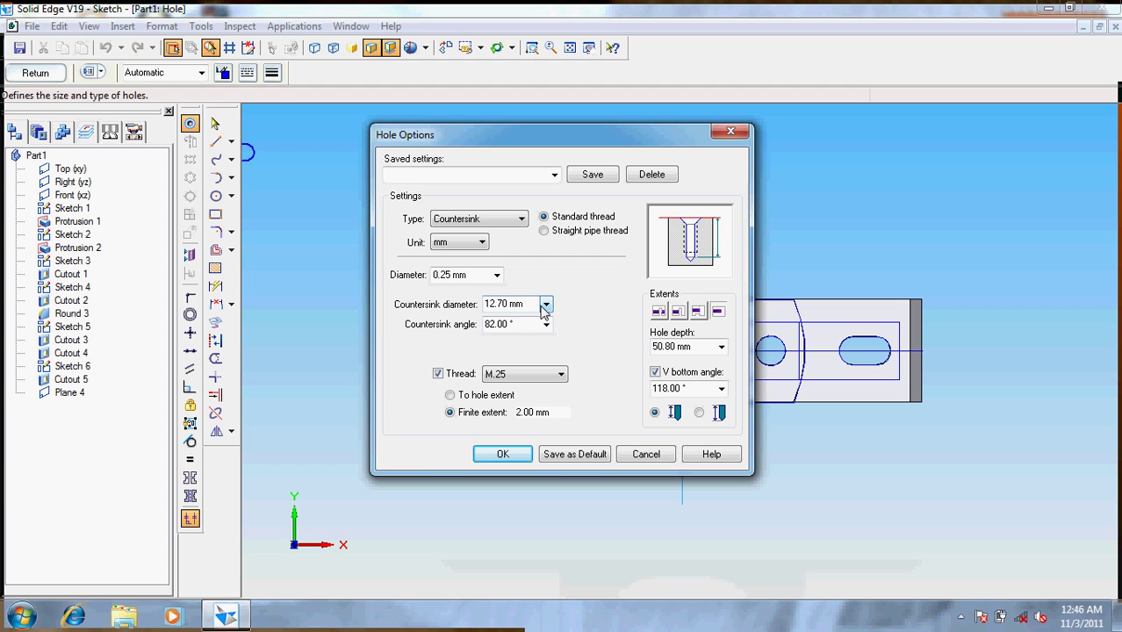
{"action": "left_click", "coordinate": [558, 375]}
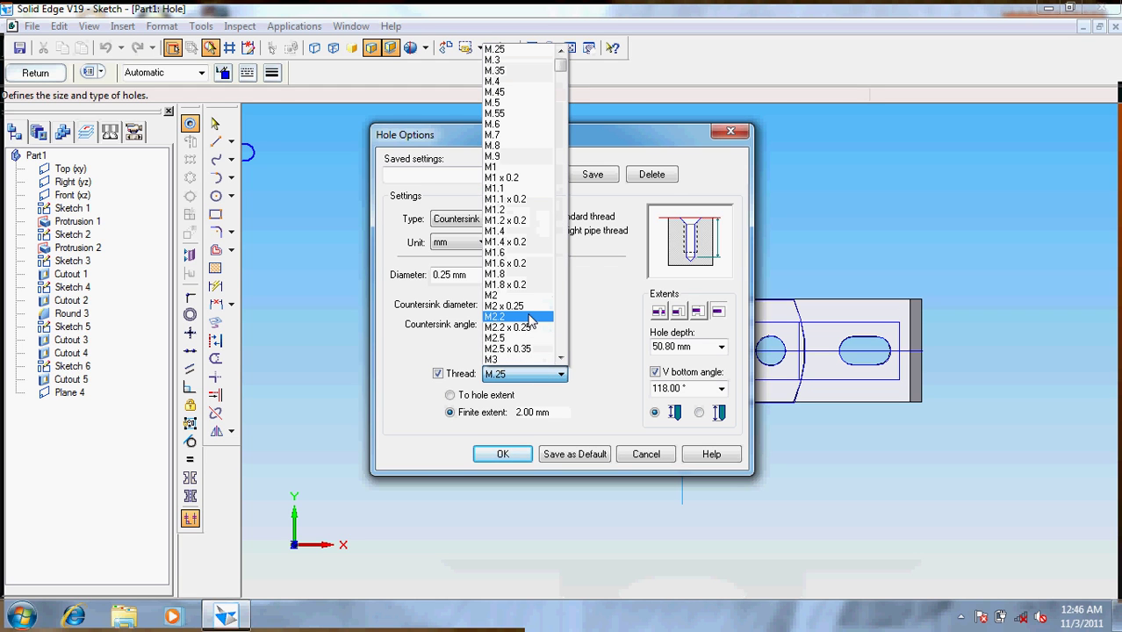
{"action": "scroll", "coordinate": [527, 324], "scroll_direction": "down", "scroll_amount": 4}
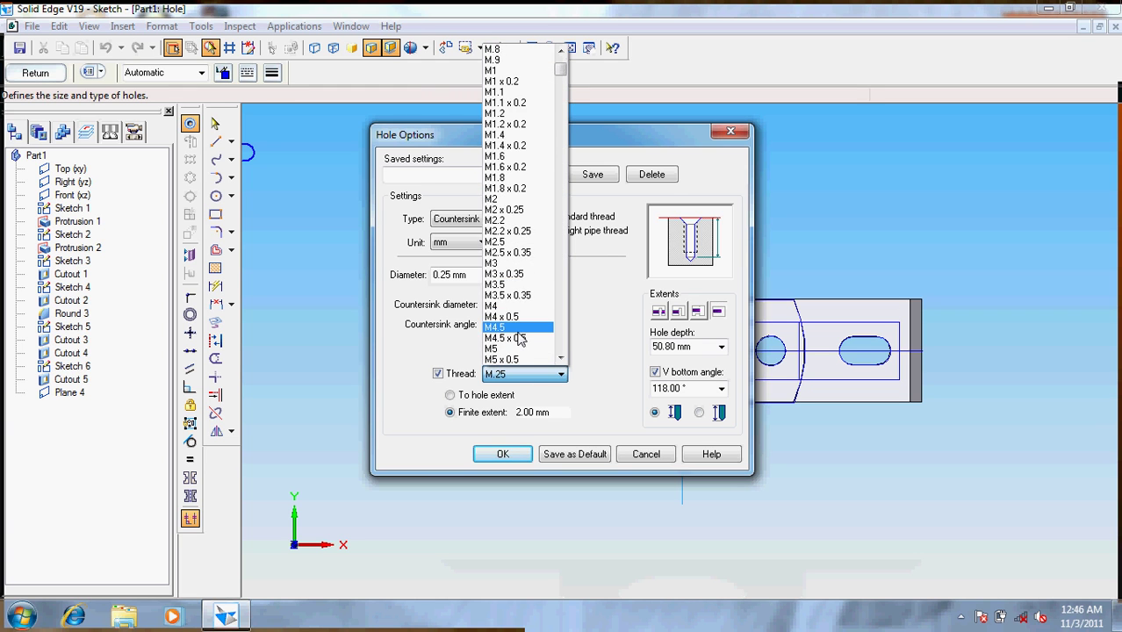
{"action": "scroll", "coordinate": [518, 334], "scroll_direction": "down", "scroll_amount": 2}
{"action": "left_click", "coordinate": [509, 286]}
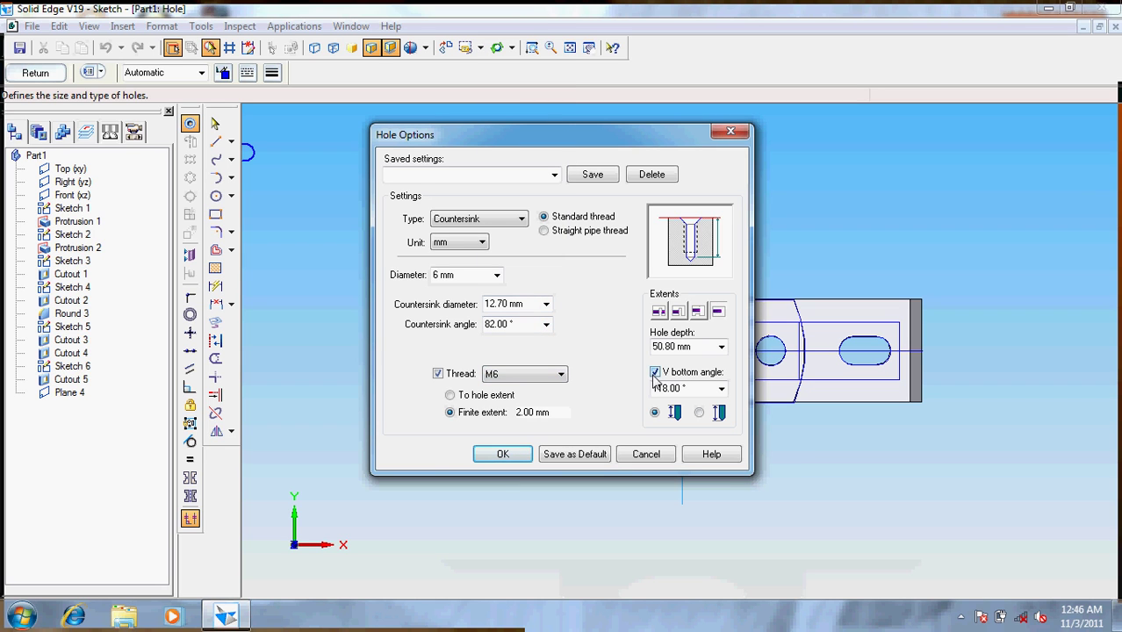
{"action": "left_click_drag", "start_coordinate": [678, 350], "coordinate": [646, 351]}
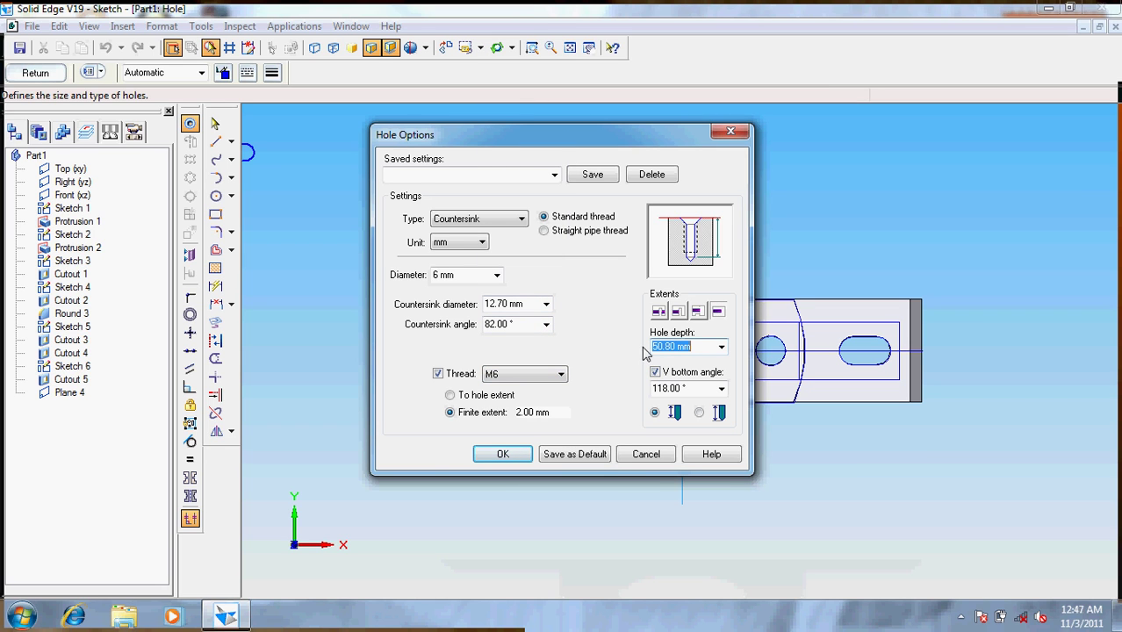
{"action": "type", "text": "4"}
{"action": "key", "text": "Return"}
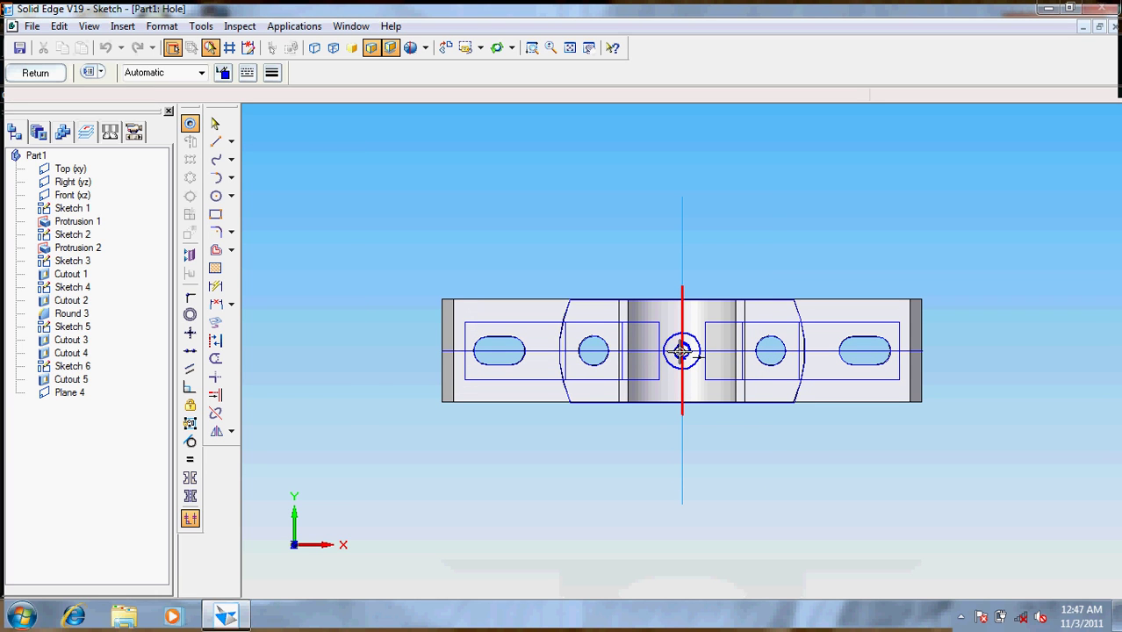
Place the hole at the sketch origin in the middle of the part and direct it downward into the body
{"action": "left_click", "coordinate": [682, 351]}
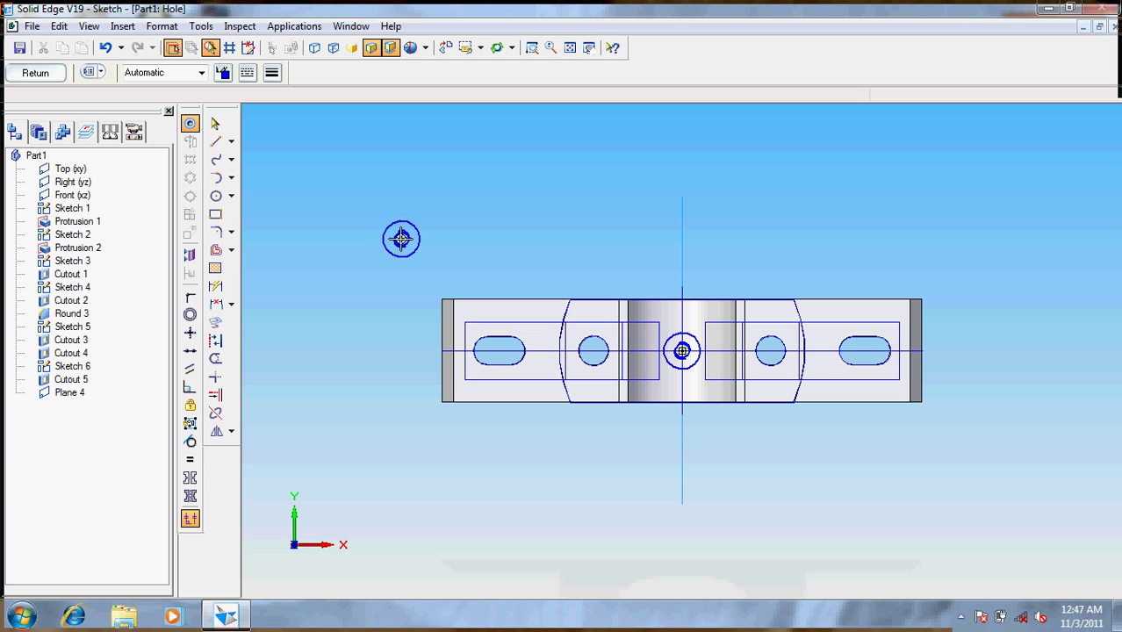
{"action": "left_click", "coordinate": [42, 74]}
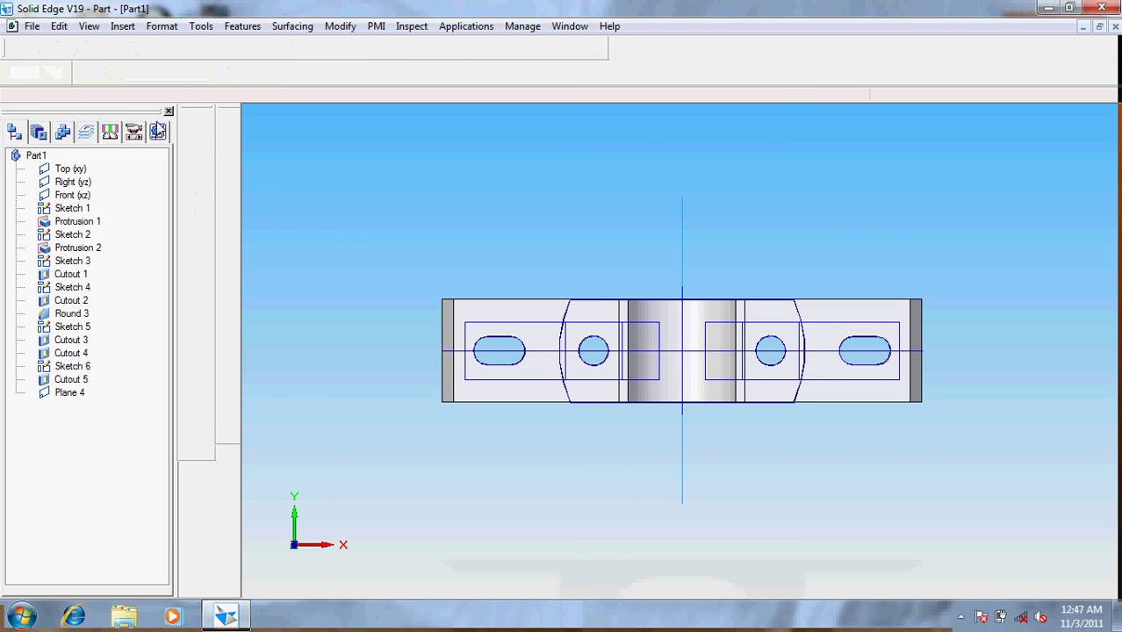
{"action": "left_click", "coordinate": [494, 376]}
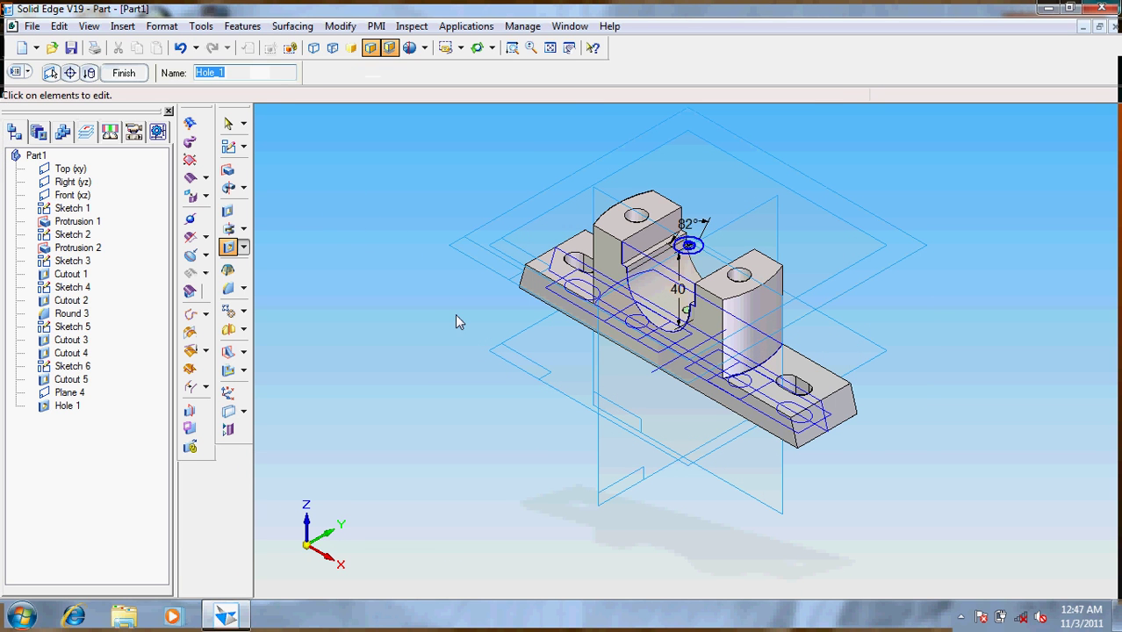
Apply the material Iron, grey cast type 40 to the model from the material table
{"action": "left_click", "coordinate": [201, 25]}
{"action": "left_click", "coordinate": [290, 220]}
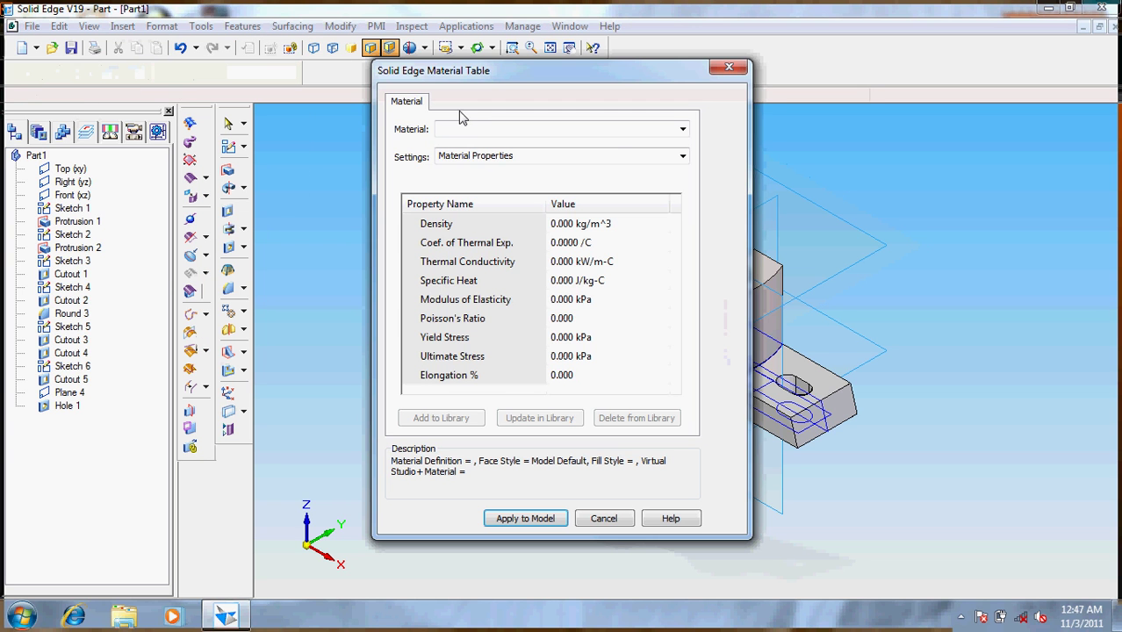
{"action": "left_click", "coordinate": [682, 129]}
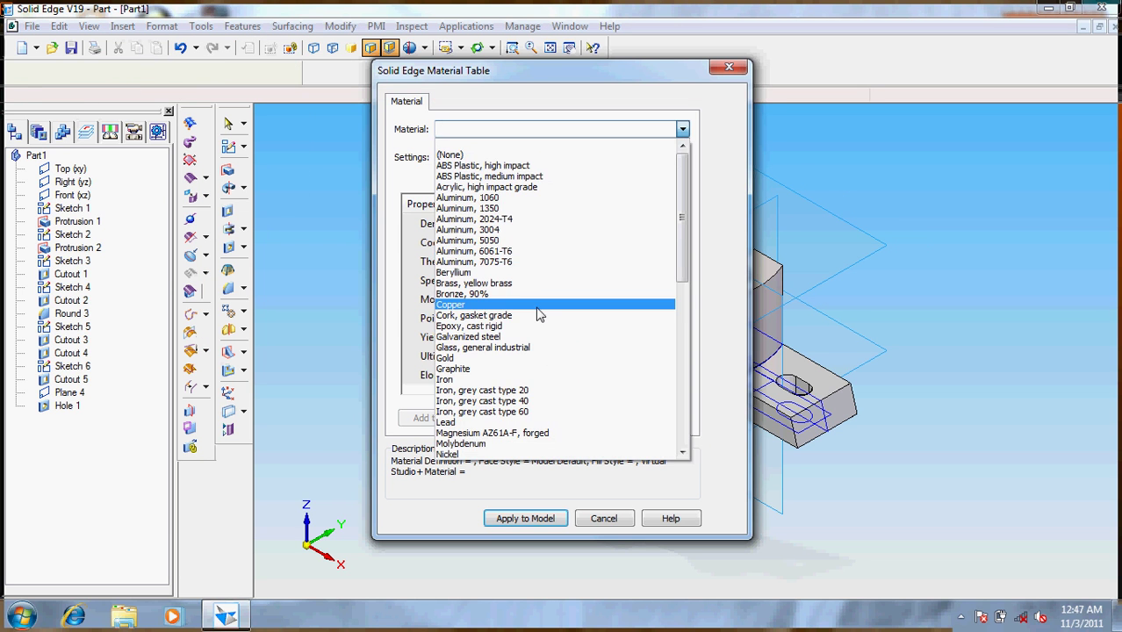
{"action": "scroll", "coordinate": [543, 307], "scroll_direction": "down", "scroll_amount": 6}
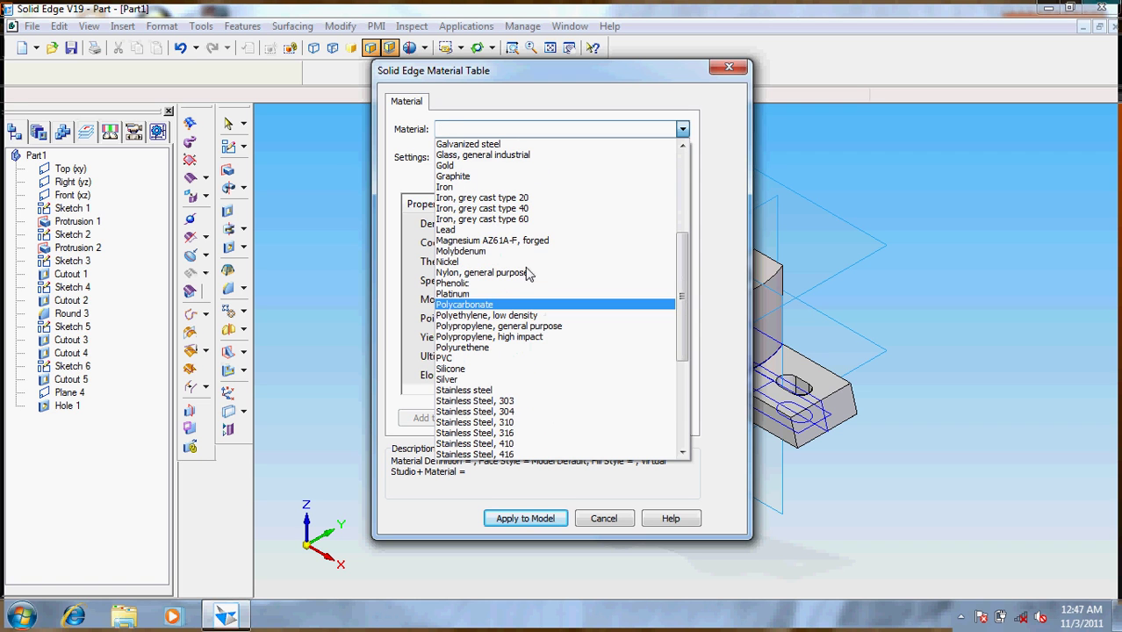
{"action": "key", "text": "Return"}
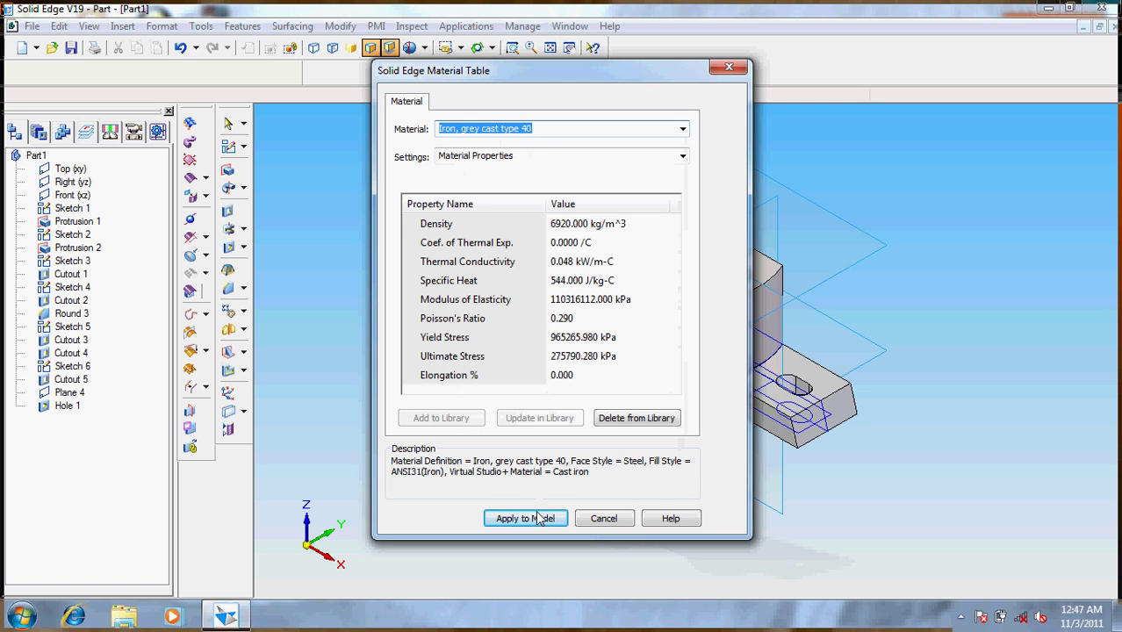
{"action": "left_click", "coordinate": [538, 518]}
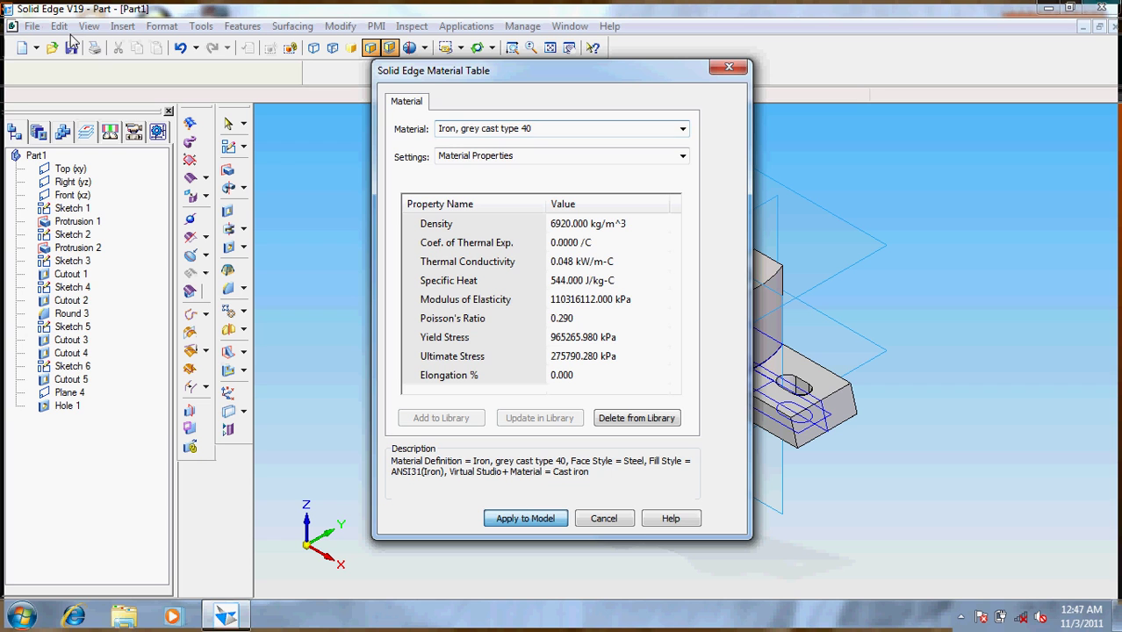
{"action": "left_click", "coordinate": [729, 68]}
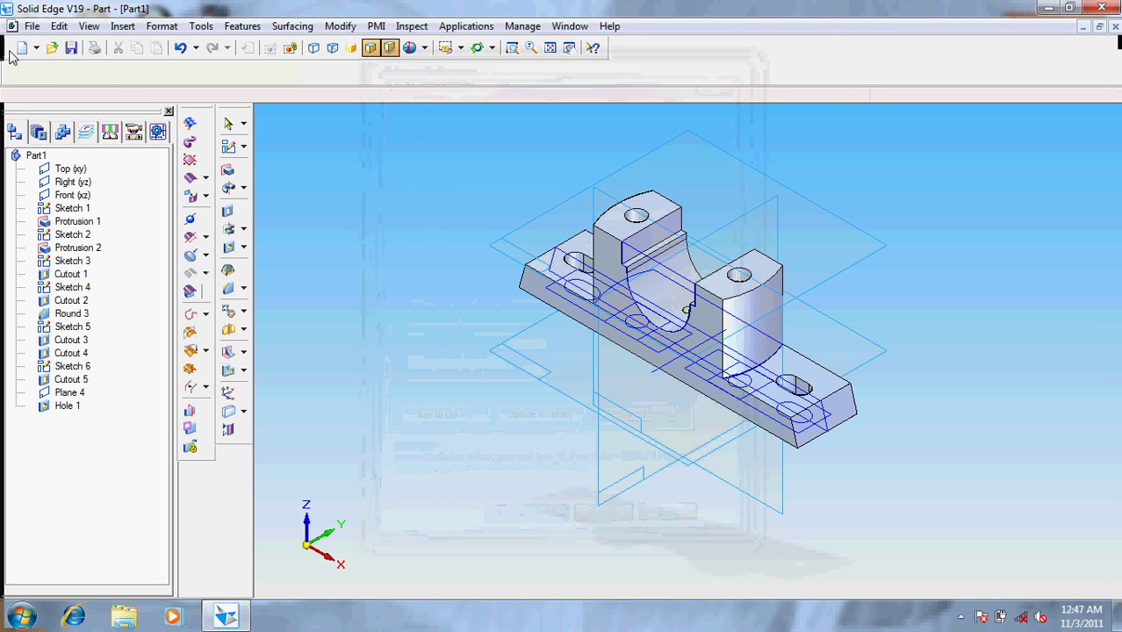
Start saving the part and enter body as the title in its summary properties
{"action": "left_click", "coordinate": [71, 49]}
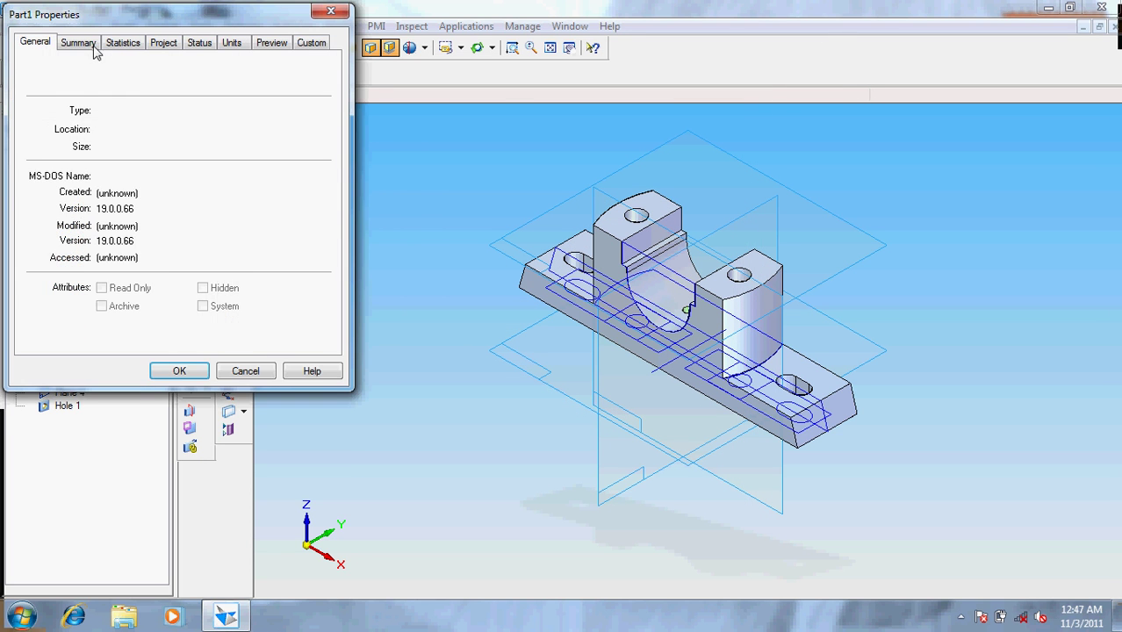
{"action": "left_click", "coordinate": [91, 46]}
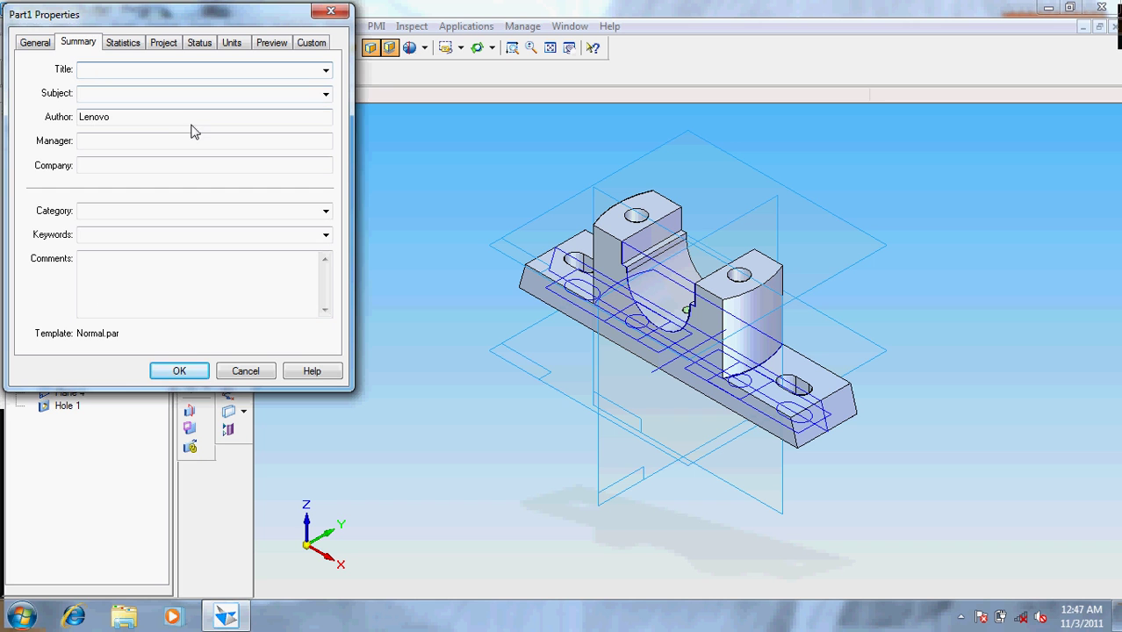
{"action": "type", "text": "body"}
{"action": "key", "text": "Return"}
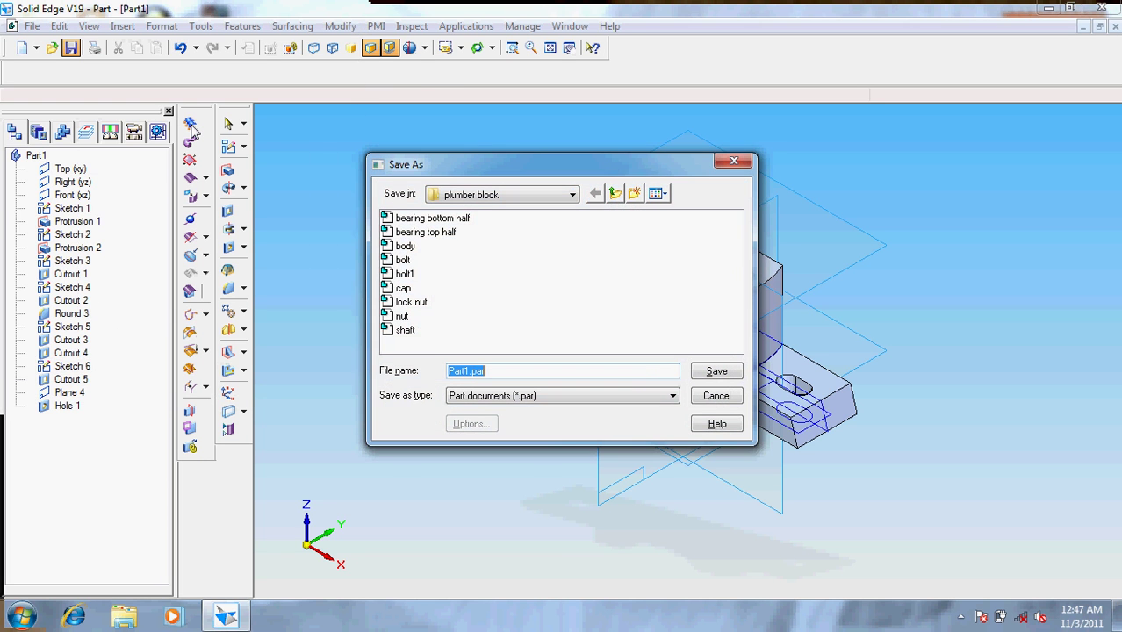
Create a new folder named plumber block inside the current save folder and save the part there as body
{"action": "left_click", "coordinate": [635, 195]}
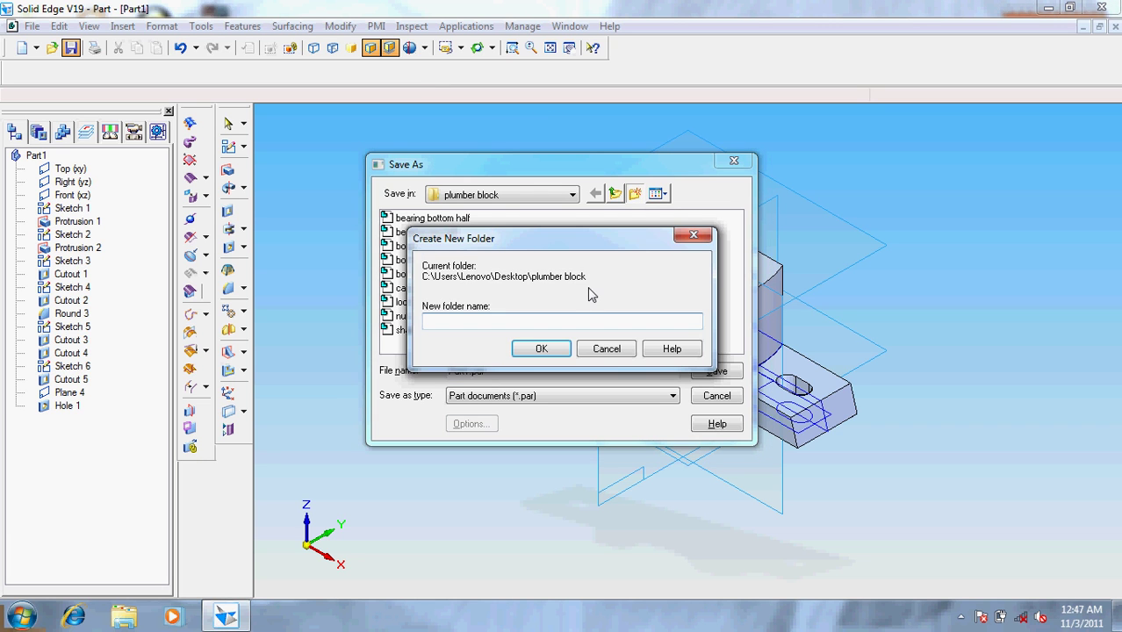
{"action": "type", "text": "plumber block"}
{"action": "left_click", "coordinate": [539, 348]}
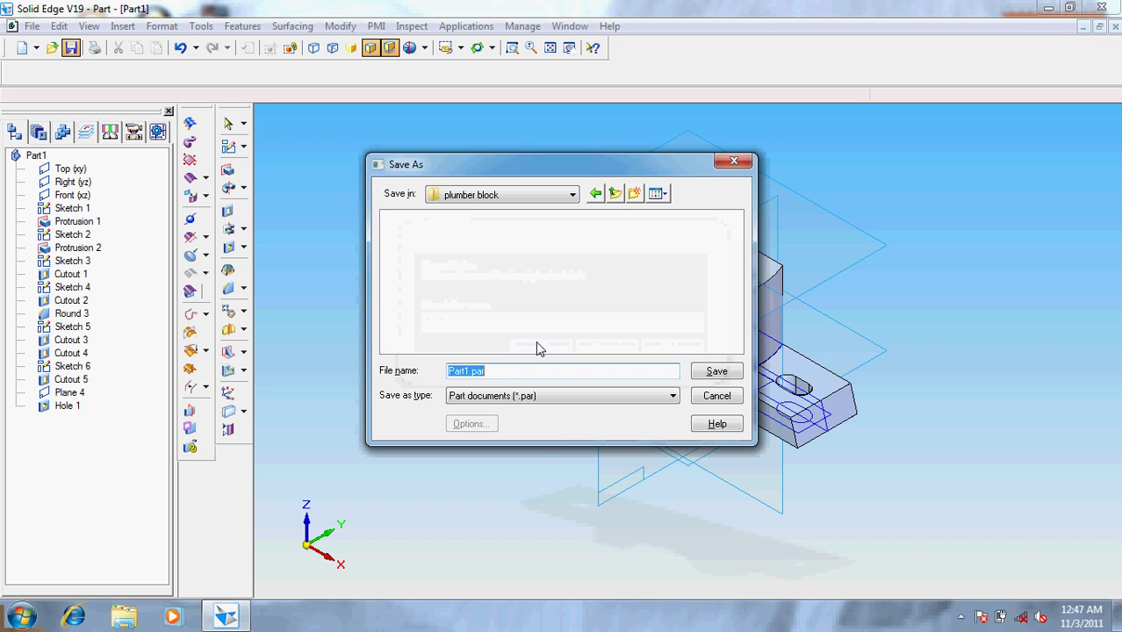
{"action": "type", "text": "body"}
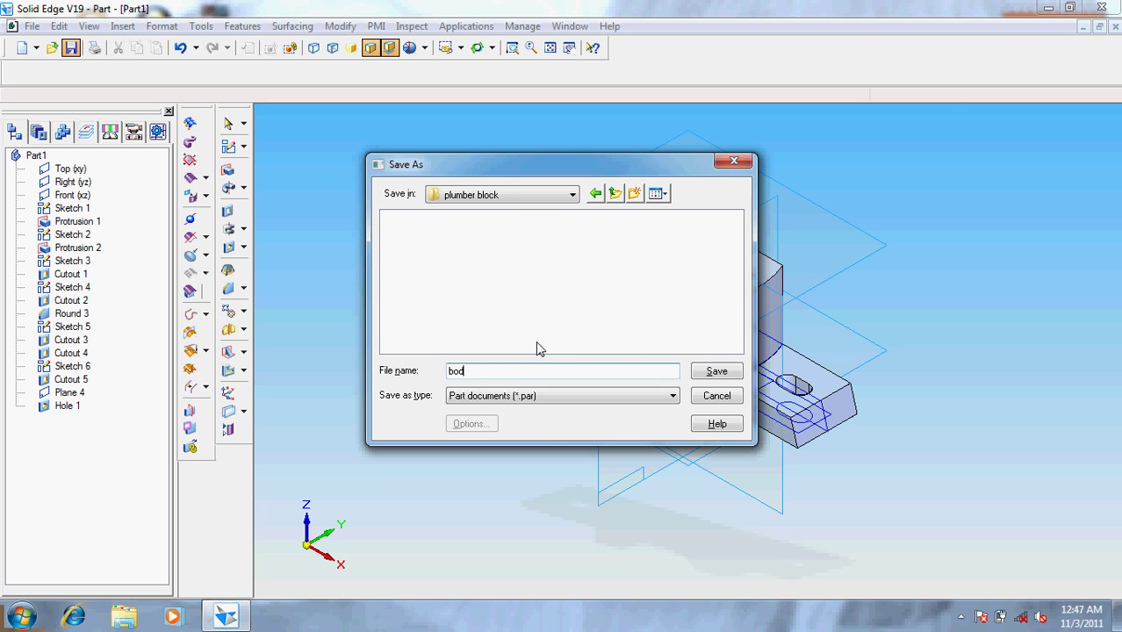
{"action": "key", "text": "Return"}
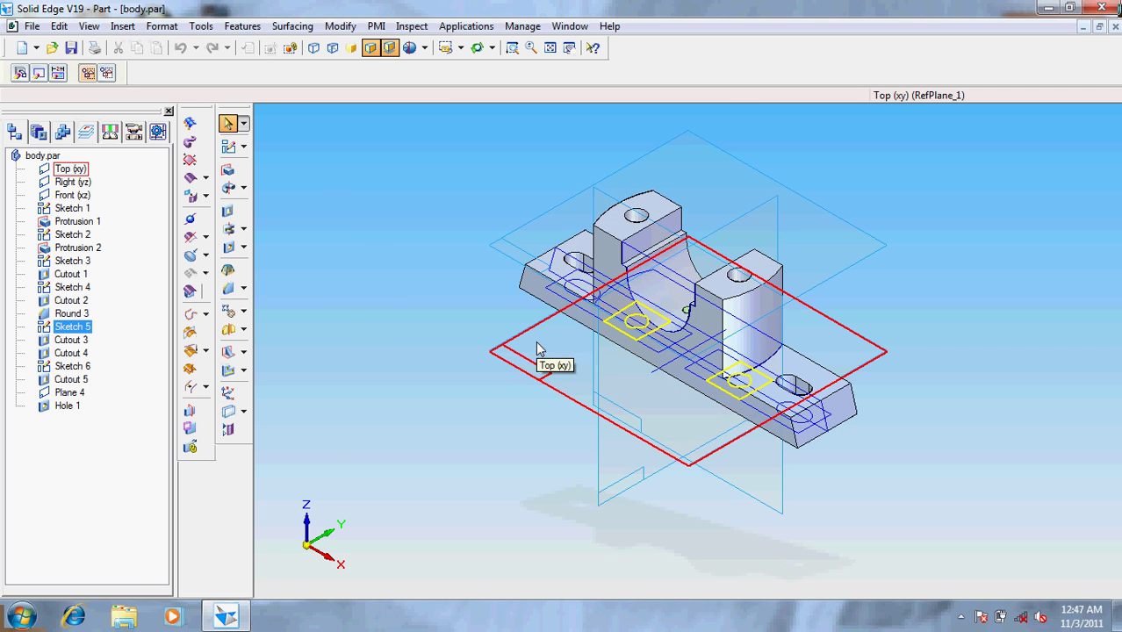